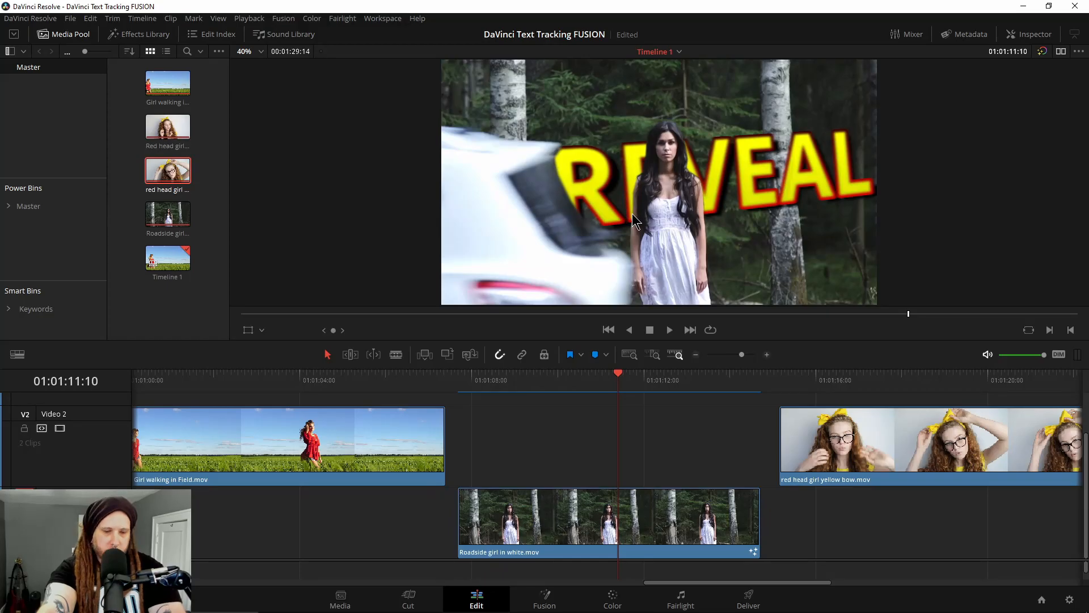
key(ctrl+f)
key(Escape)
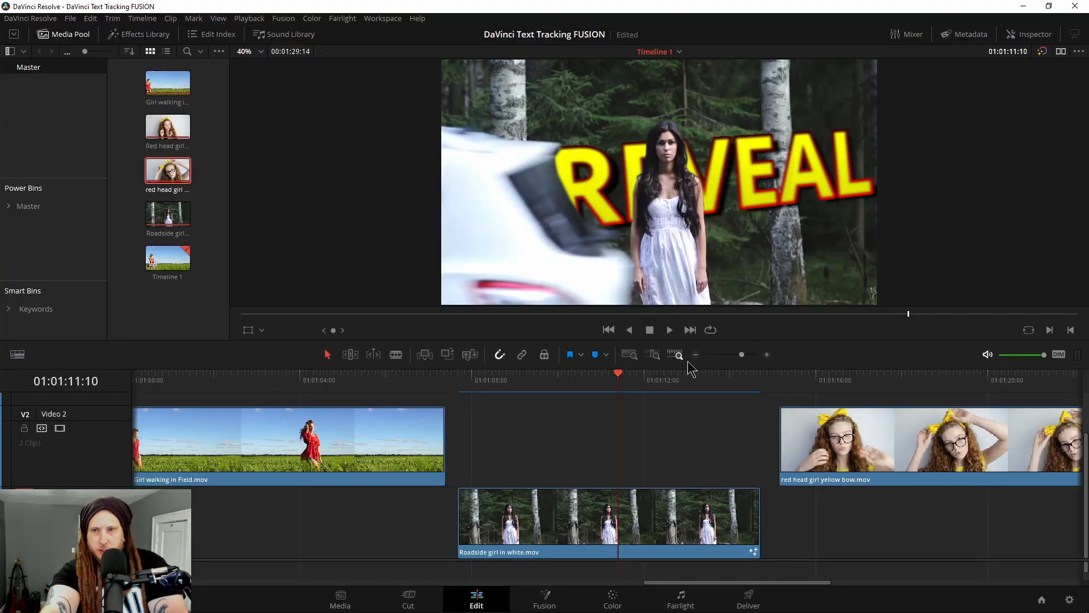
mouse_move(611, 387)
mouse_down()
mouse_move(596, 388)
mouse_move(619, 388)
mouse_up()
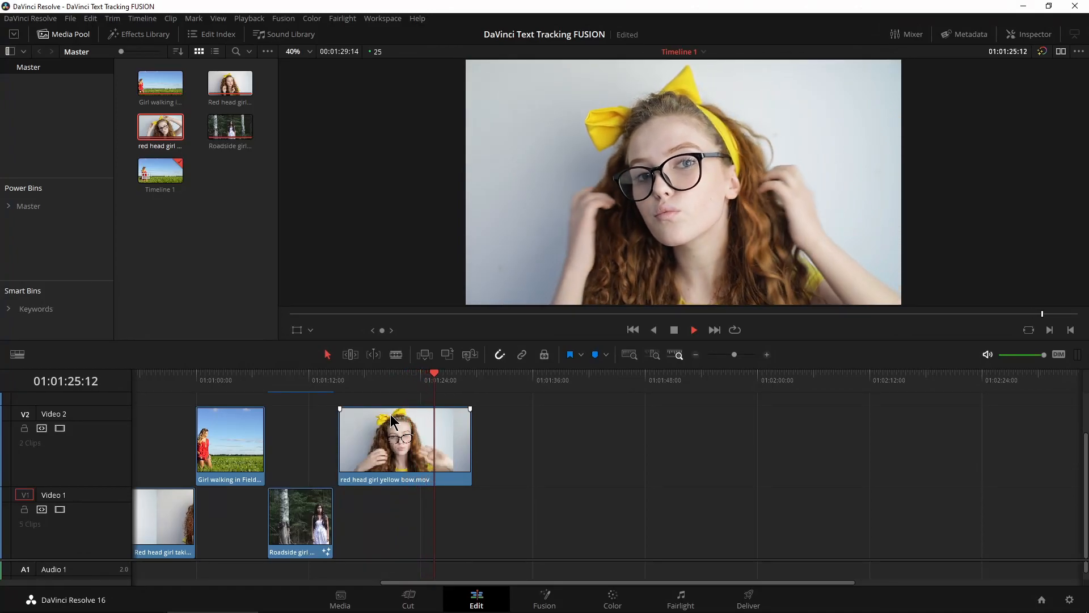
key(space)
- Place the Roadside girl in white clip on Video 1 past the existing clips, starting at about 01:01:37:19
drag(229, 130, 550, 524)
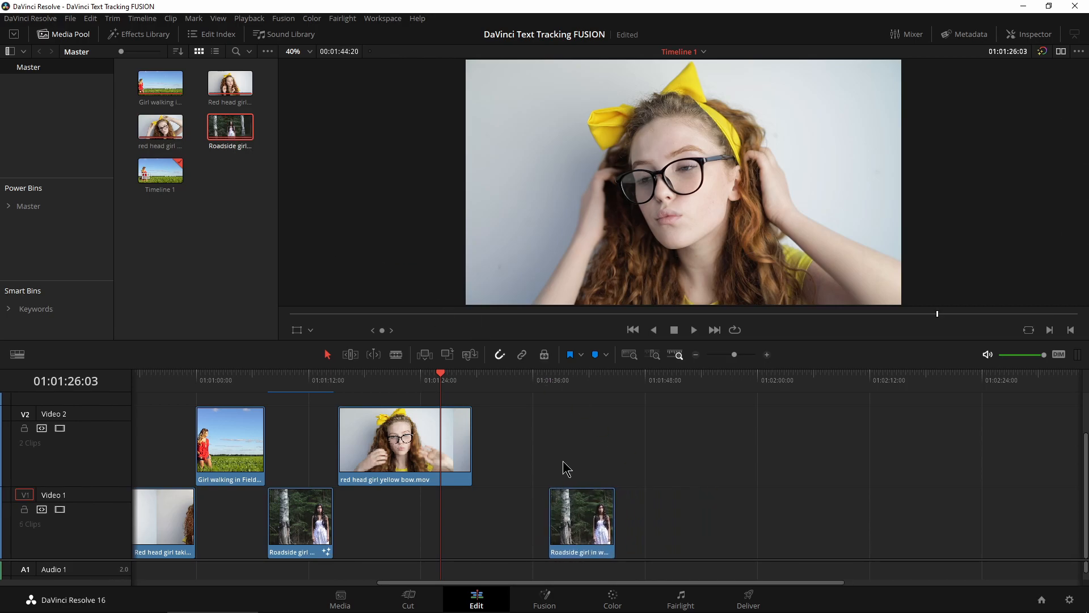
click(558, 377)
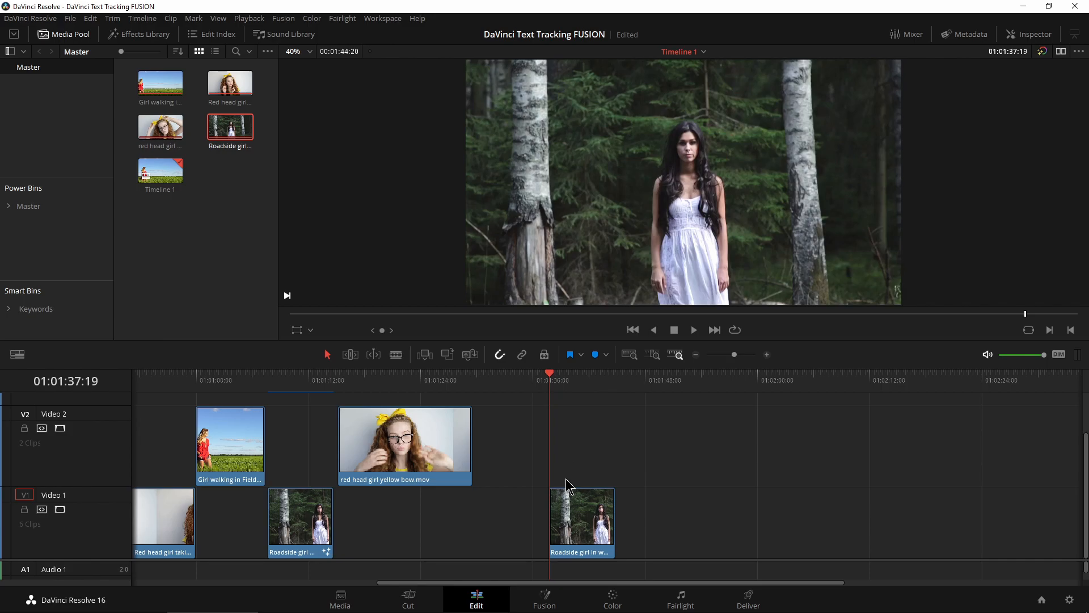
drag(734, 356, 738, 356)
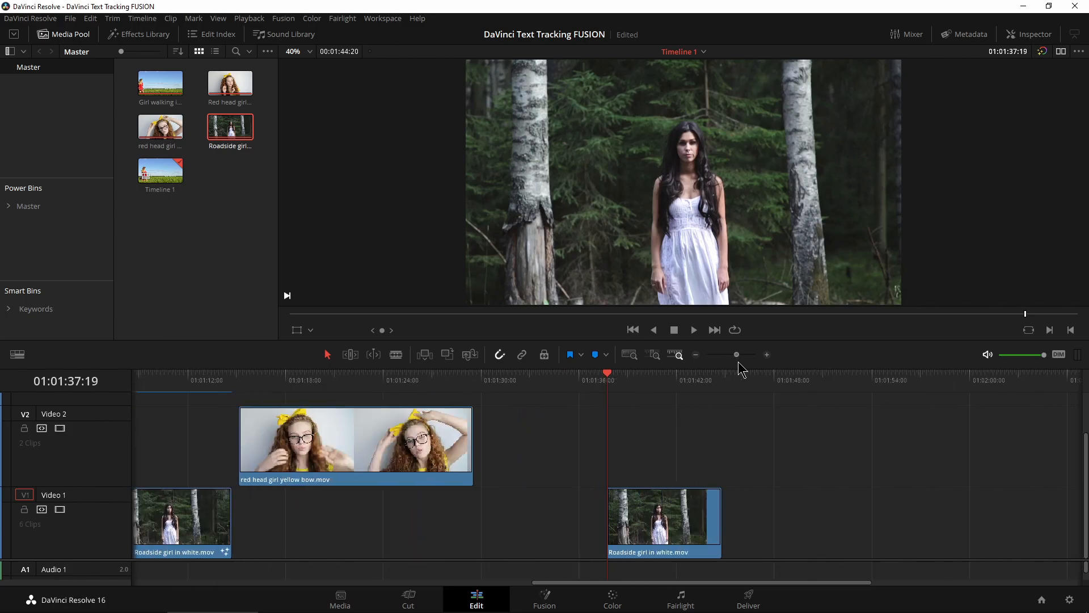
- Duplicate the newly placed Roadside girl in white clip onto Video 3, directly above the original
click(660, 525)
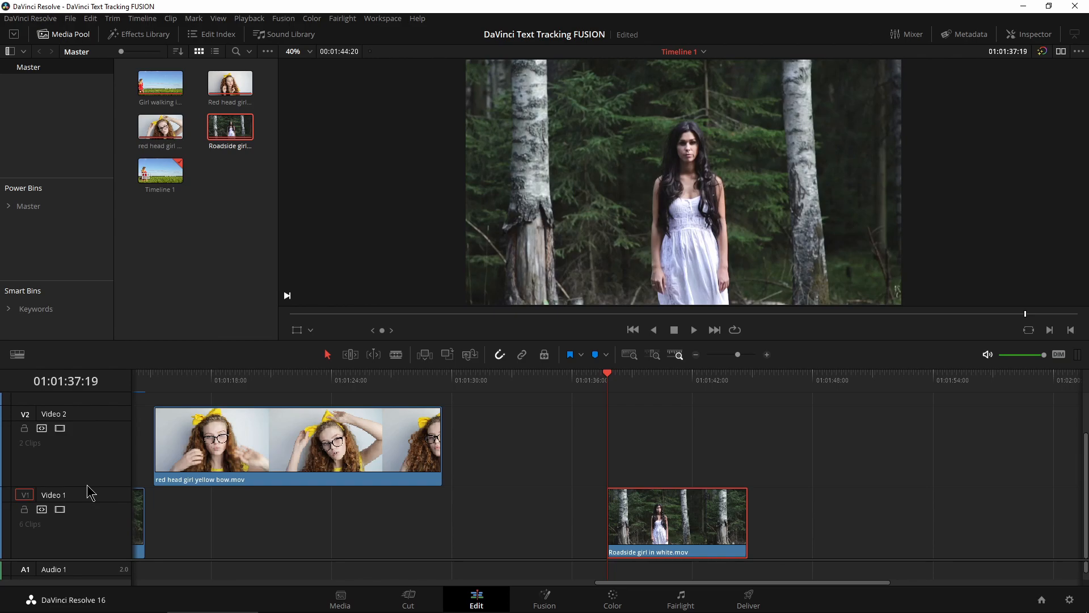
drag(85, 486, 81, 501)
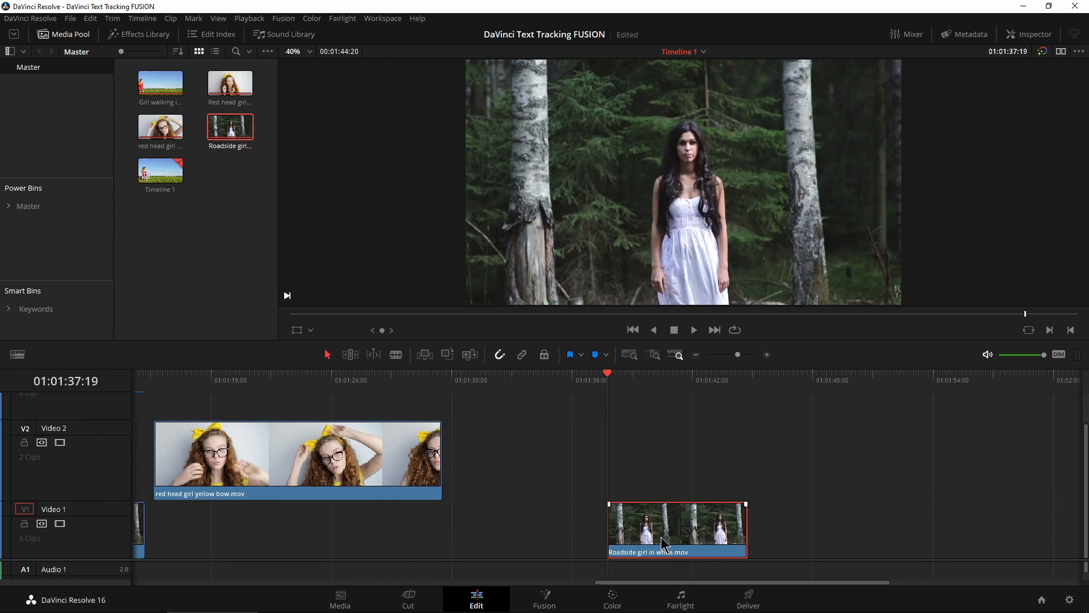
key(alt)
drag(665, 524, 668, 434)
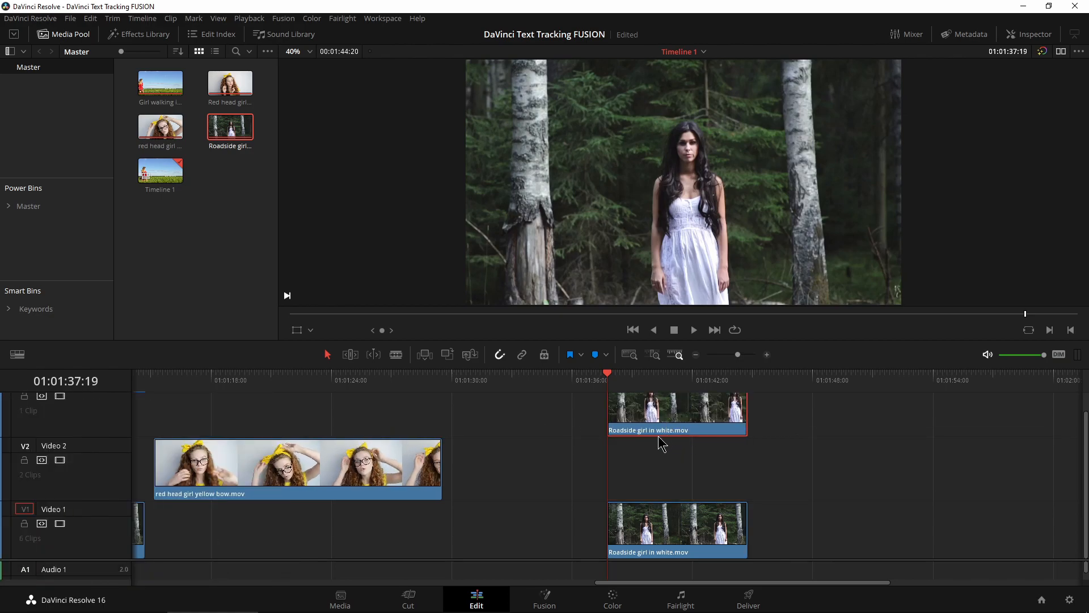
click(722, 481)
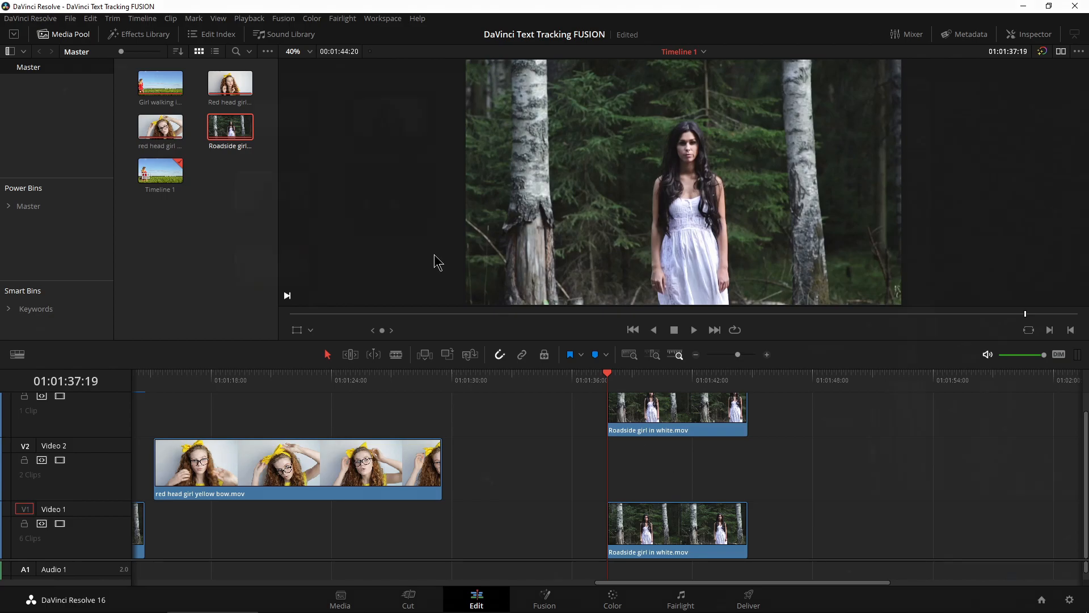
- Add a basic Text title on Video 2 between the two Roadside girl clips and extend it to their full length
click(139, 34)
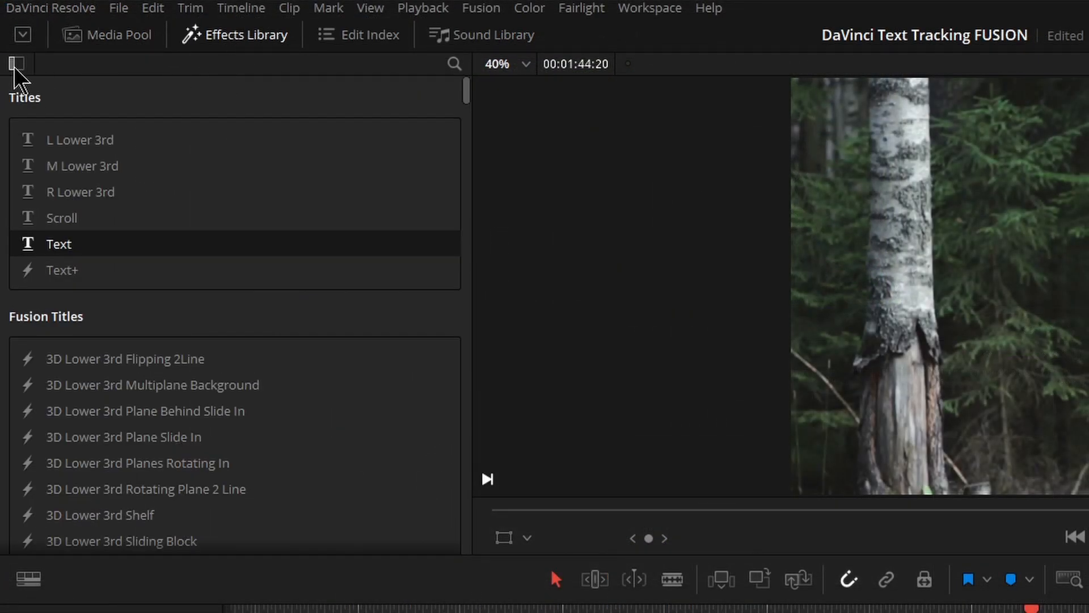
click(15, 64)
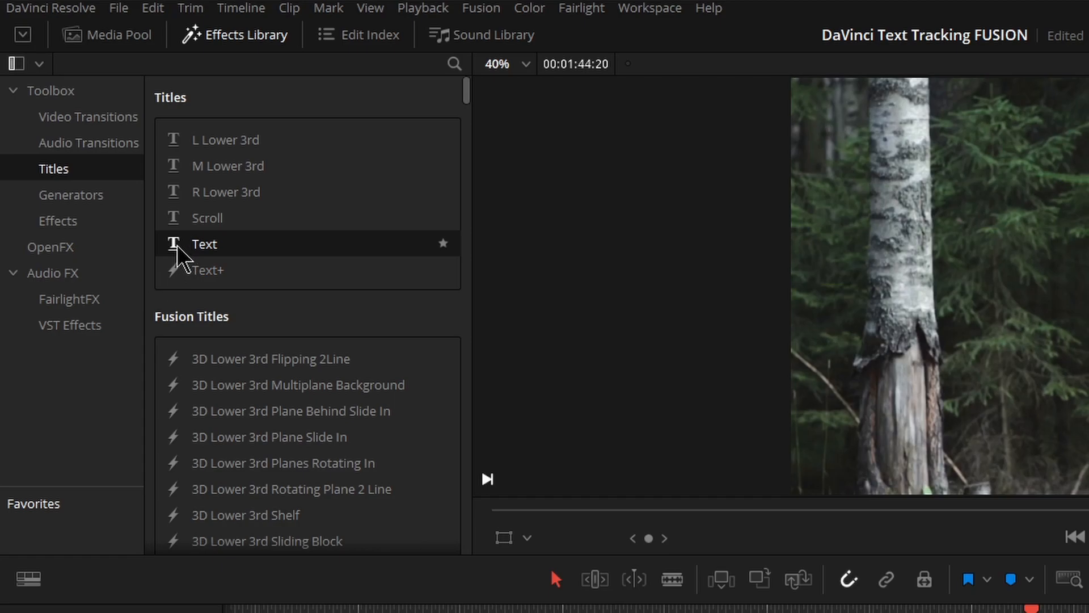
drag(177, 245, 448, 419)
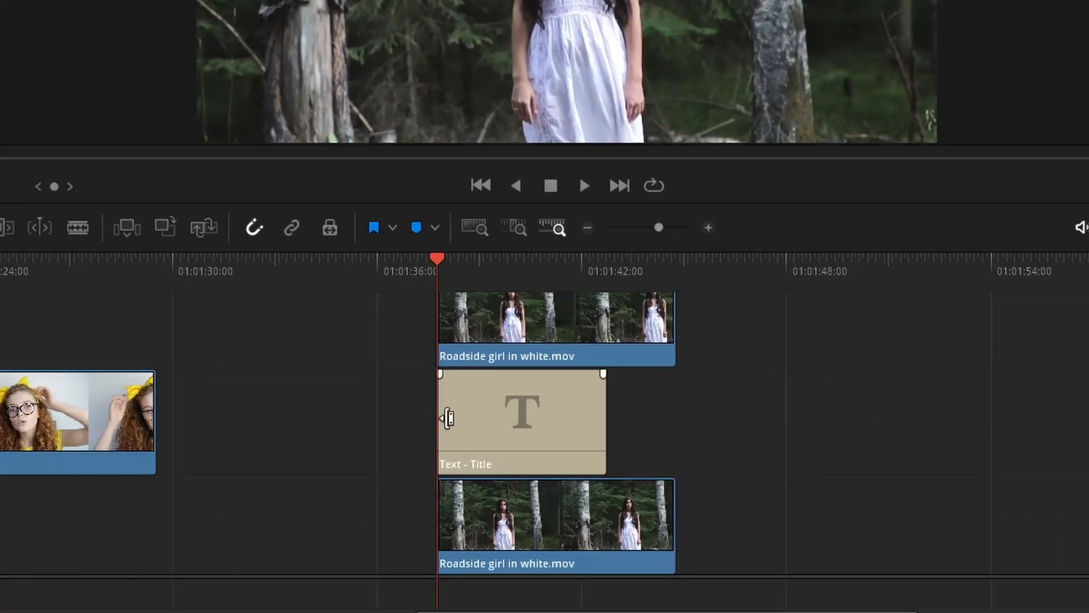
drag(604, 423, 671, 418)
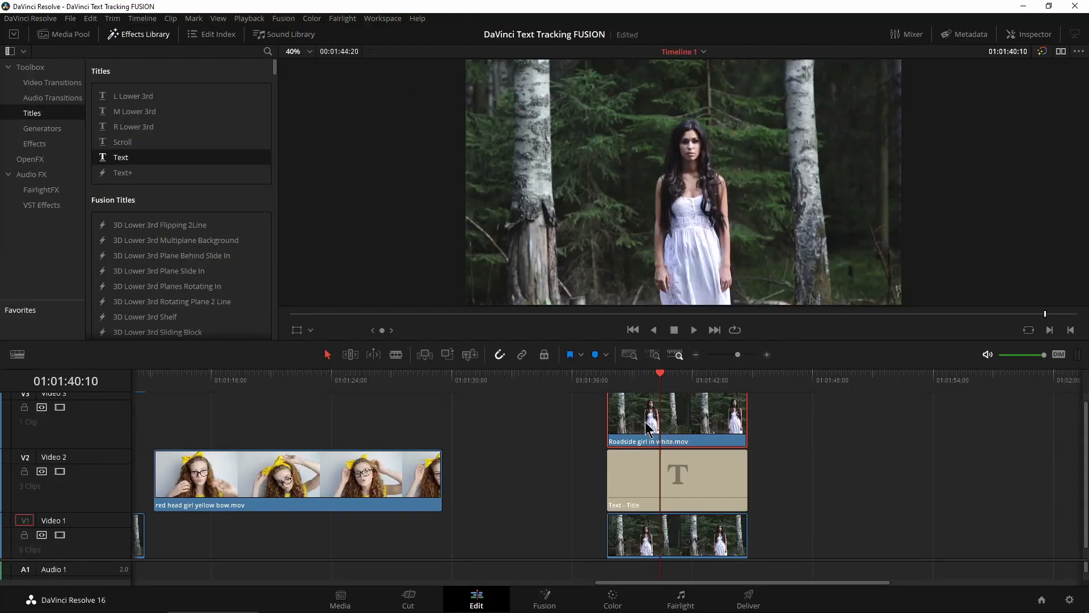
- Disable the Video 3 track so the title beneath it can be edited
scroll(647, 429, up, 1)
drag(658, 368, 667, 388)
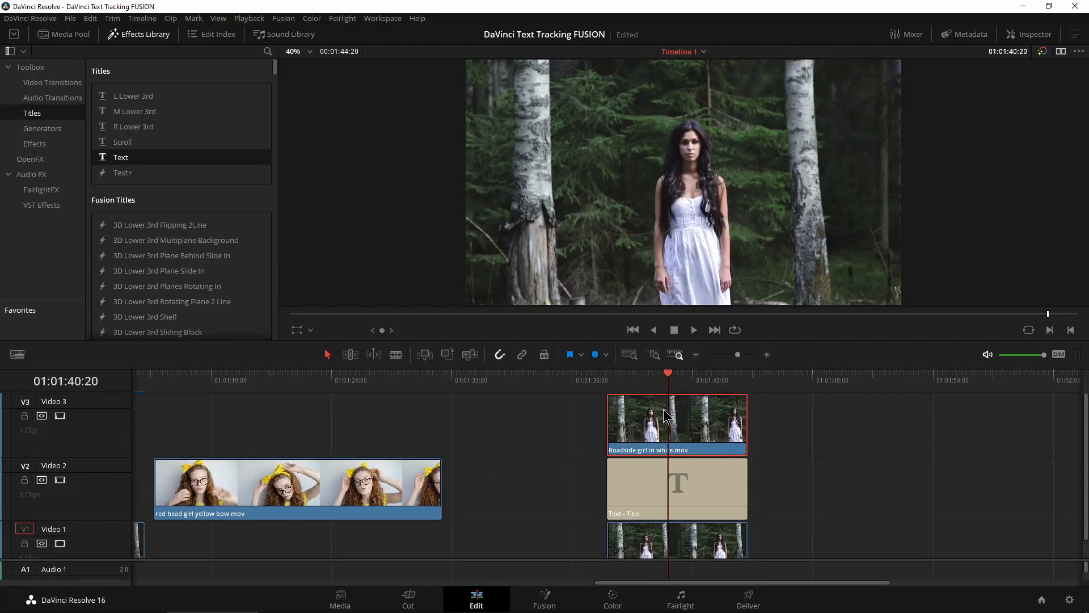
click(60, 416)
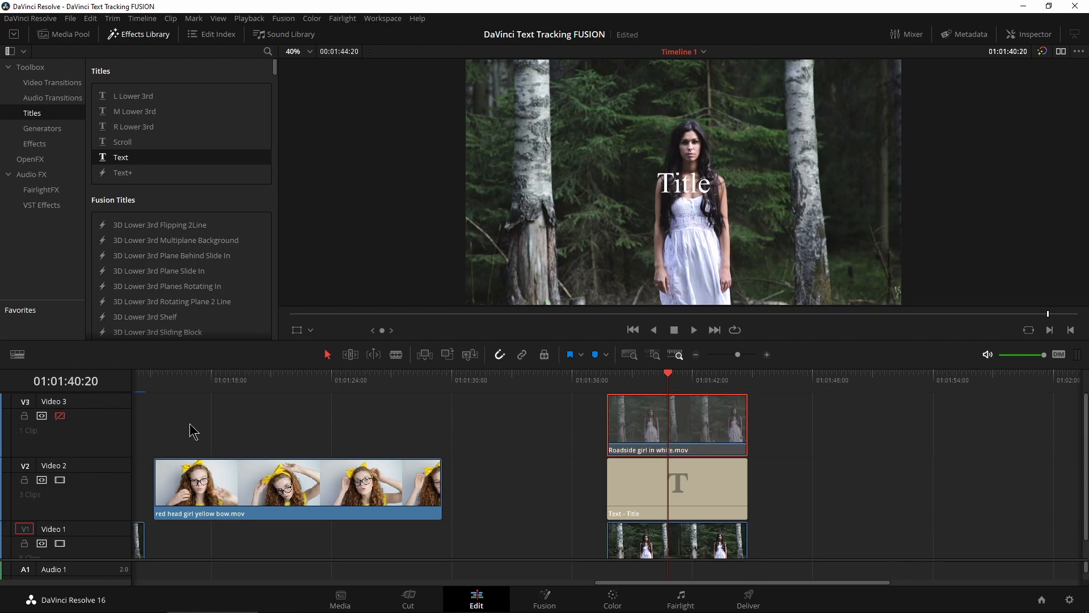
- Change the title's text to LOST
click(641, 496)
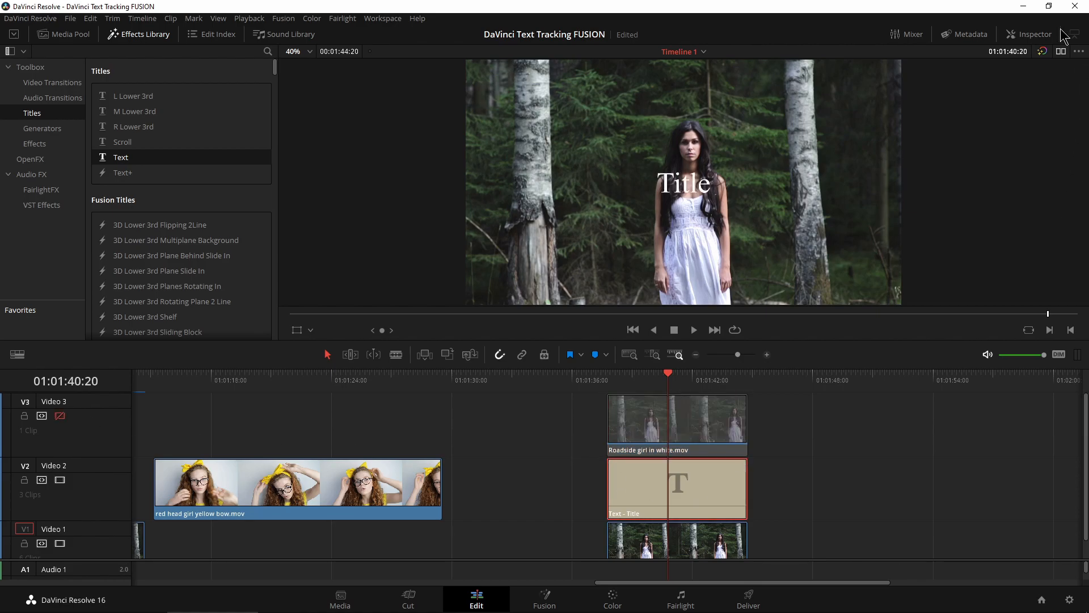
click(1029, 34)
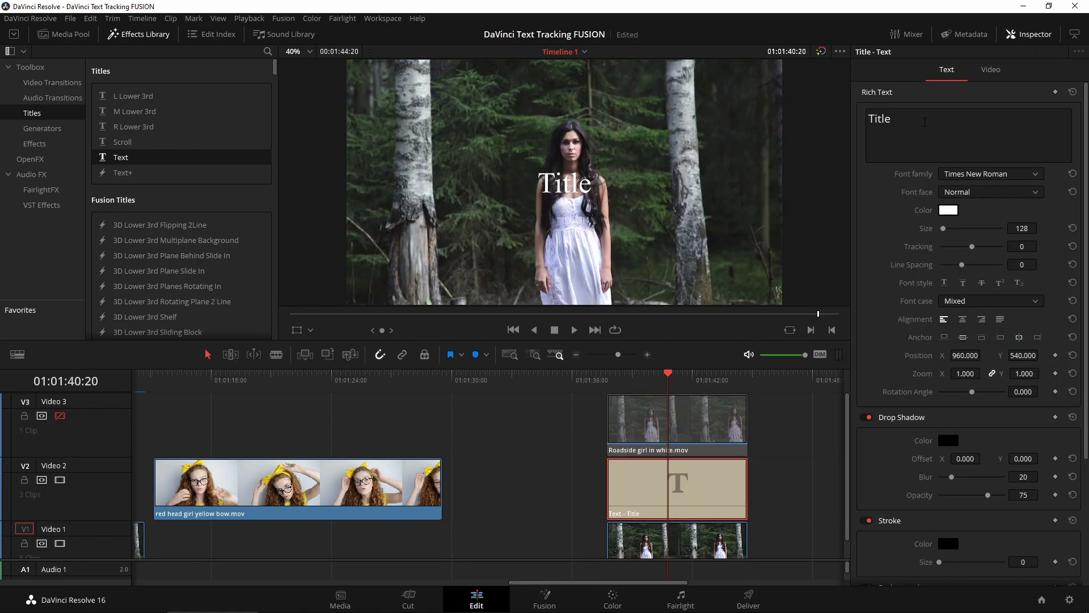
drag(924, 122, 841, 122)
text(LOST)
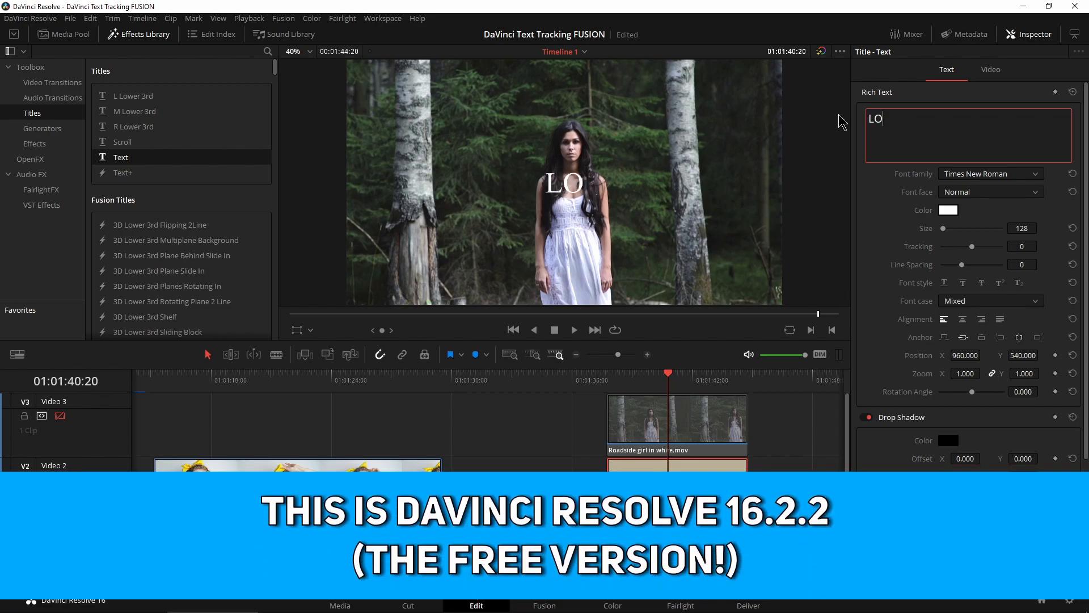
- Format the LOST title in Open Sans Bold at size 460
click(1033, 178)
scroll(959, 431, up, 15)
scroll(958, 432, down, 2)
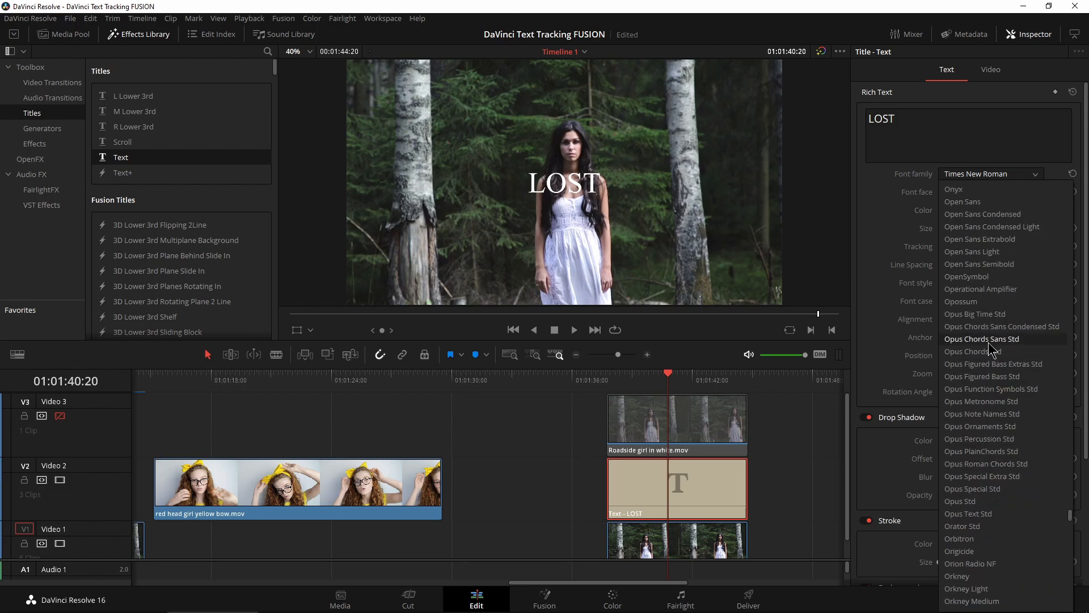
click(998, 202)
click(1024, 193)
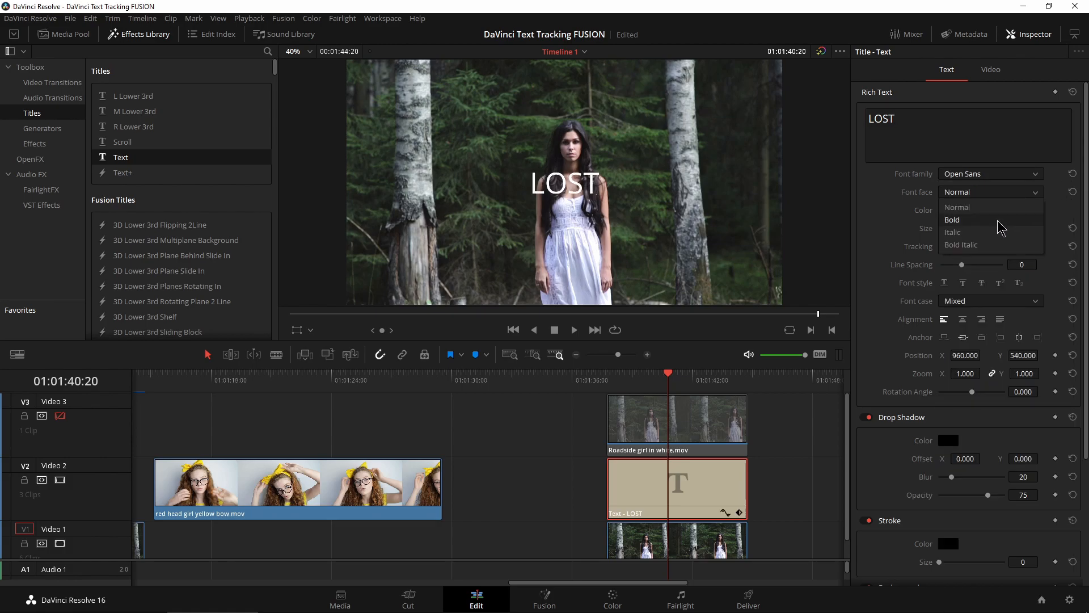
click(999, 228)
drag(945, 230, 950, 232)
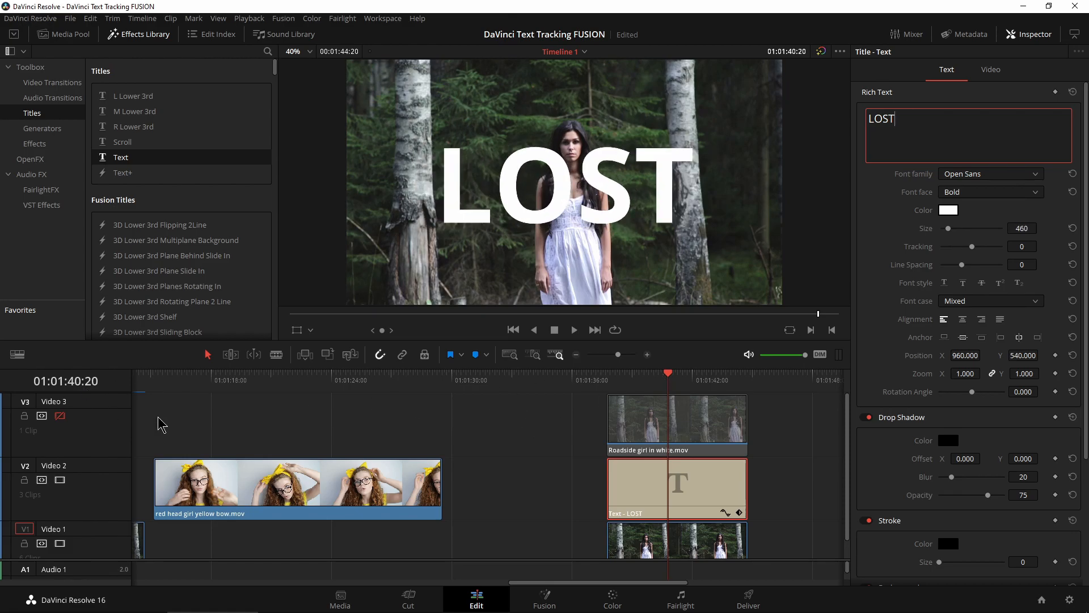
- Offset the title's drop shadow by X 11 and Y -8 and give the text a black stroke of size 6
drag(669, 378, 681, 385)
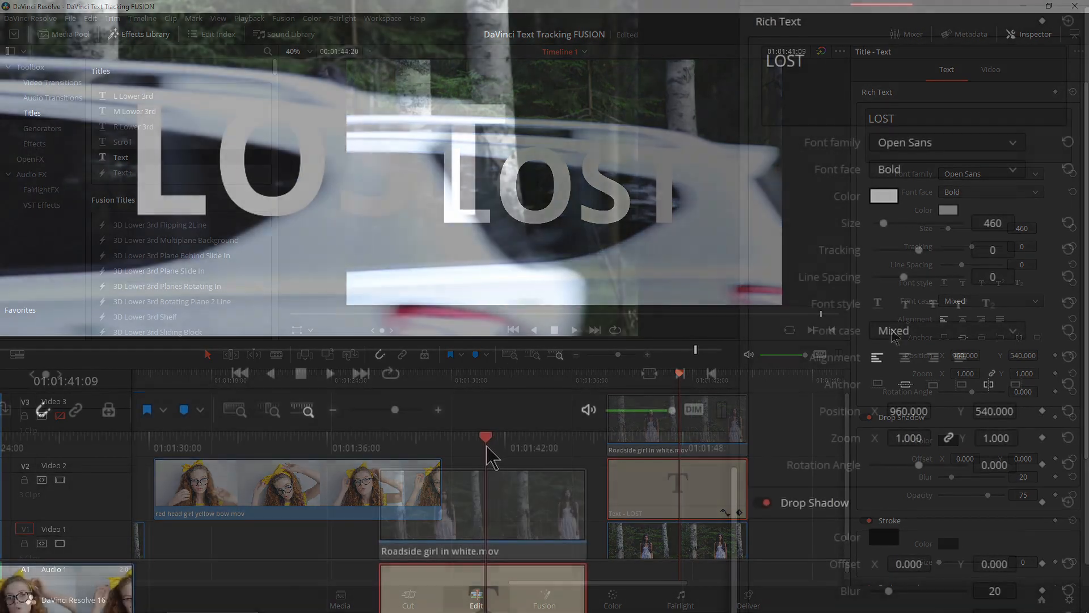
scroll(912, 360, down, 4)
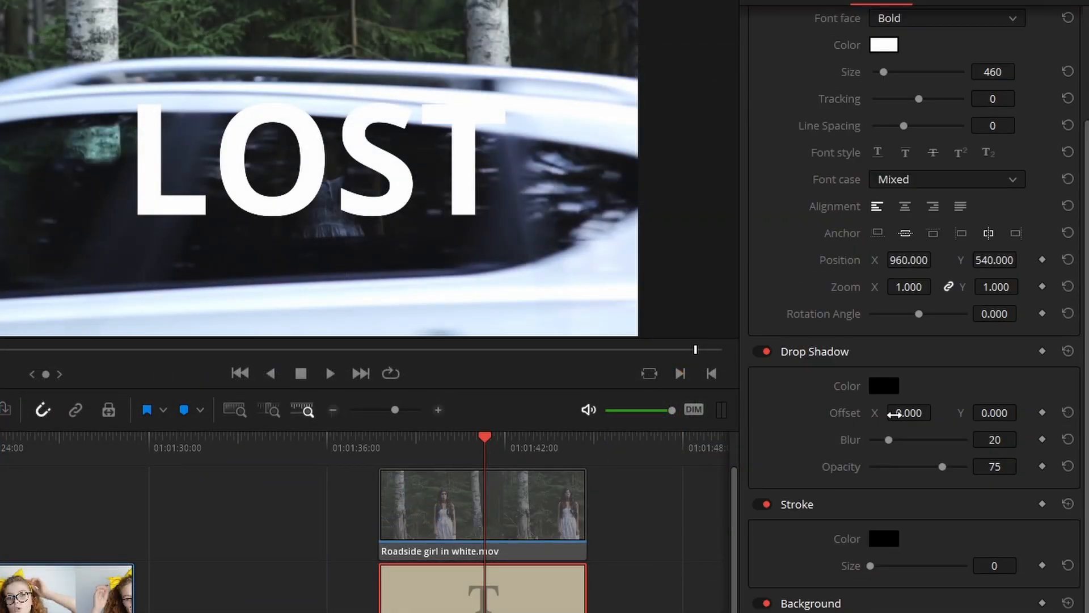
drag(909, 412, 965, 419)
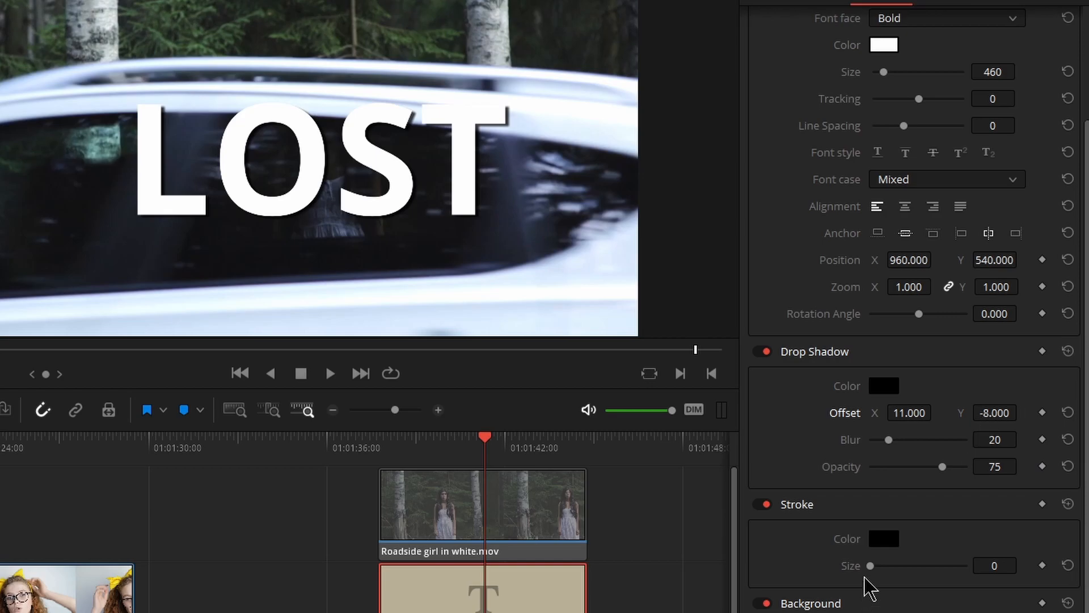
drag(871, 567, 905, 566)
click(884, 538)
click(506, 149)
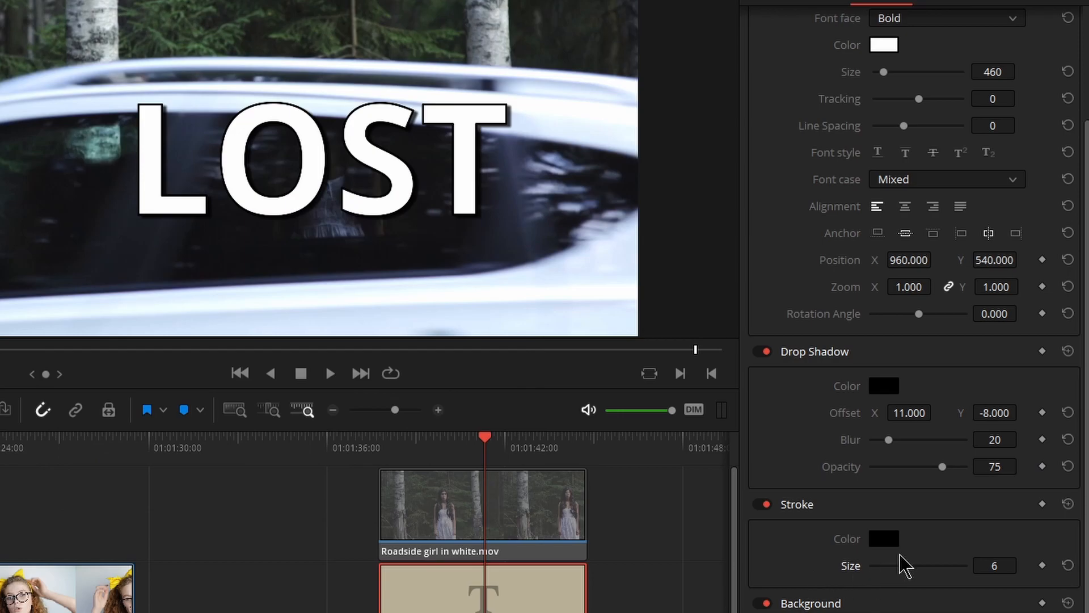
- Keyframe the title's zoom from 0.820 at the start of the clip to 0.990 at its end, and preview the growth
click(473, 446)
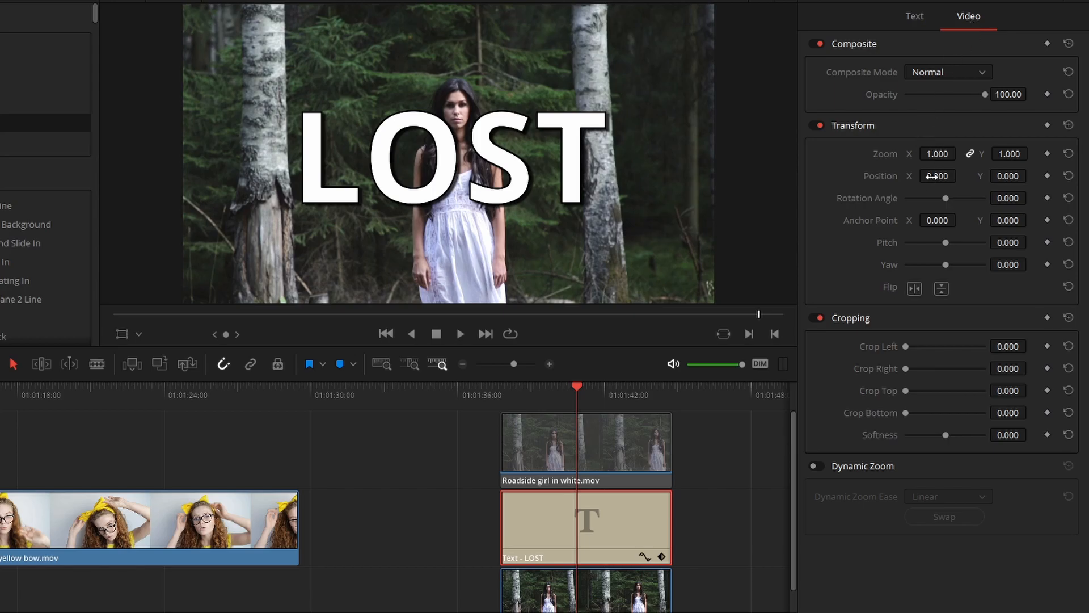
mouse_move(937, 153)
mouse_down()
mouse_move(910, 154)
mouse_move(920, 153)
mouse_up()
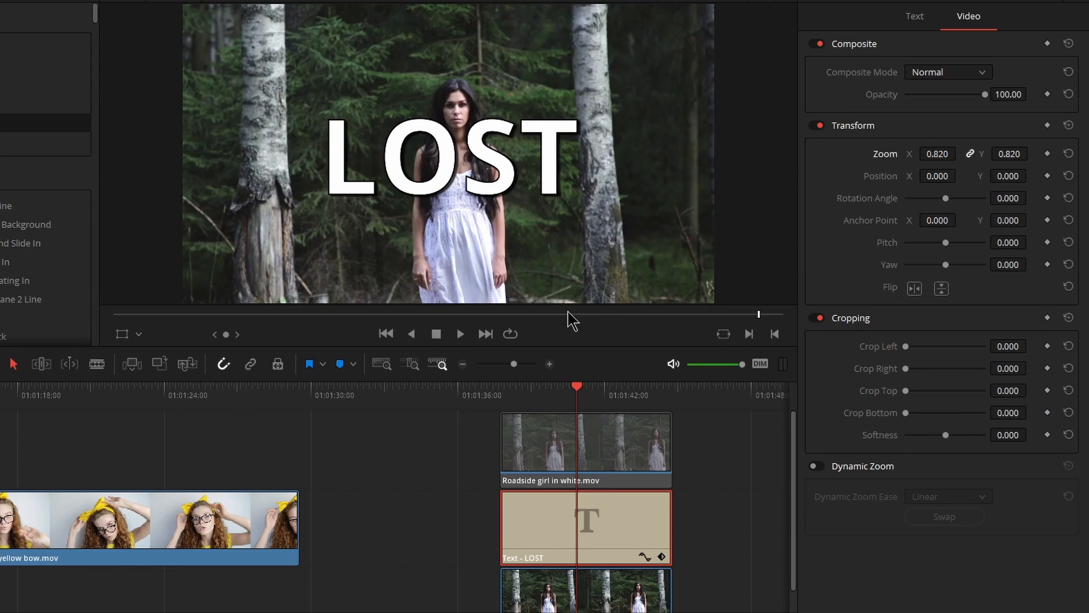
drag(554, 393, 502, 405)
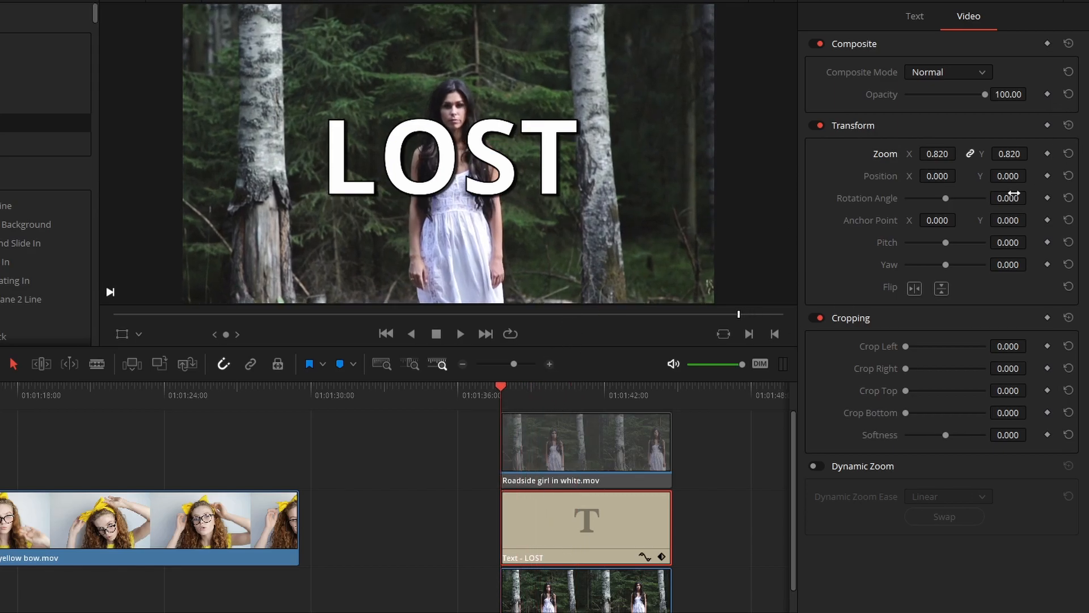
drag(518, 400, 674, 400)
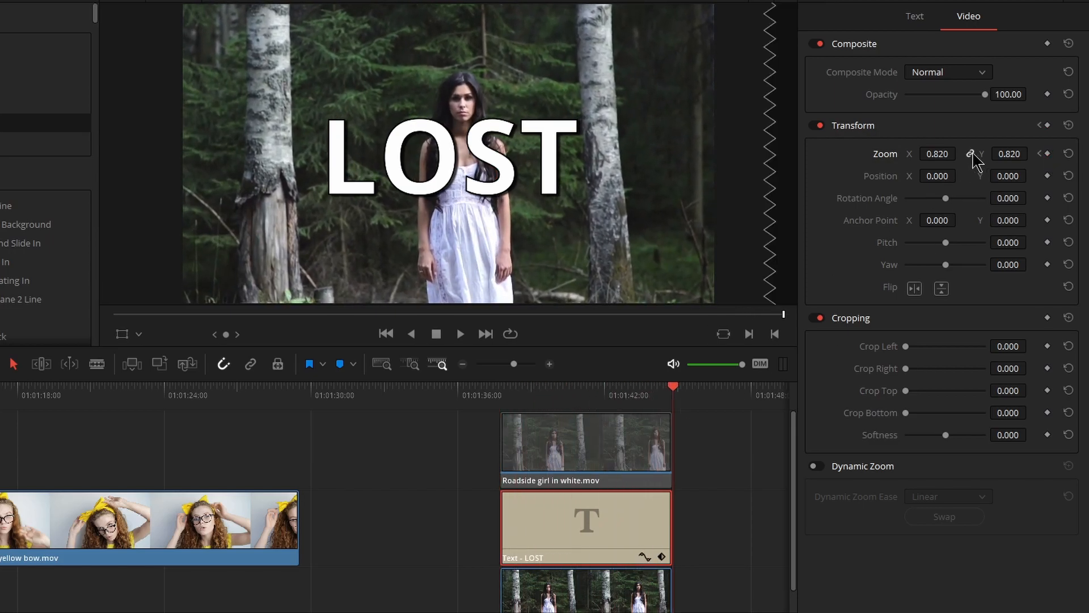
drag(938, 154, 960, 154)
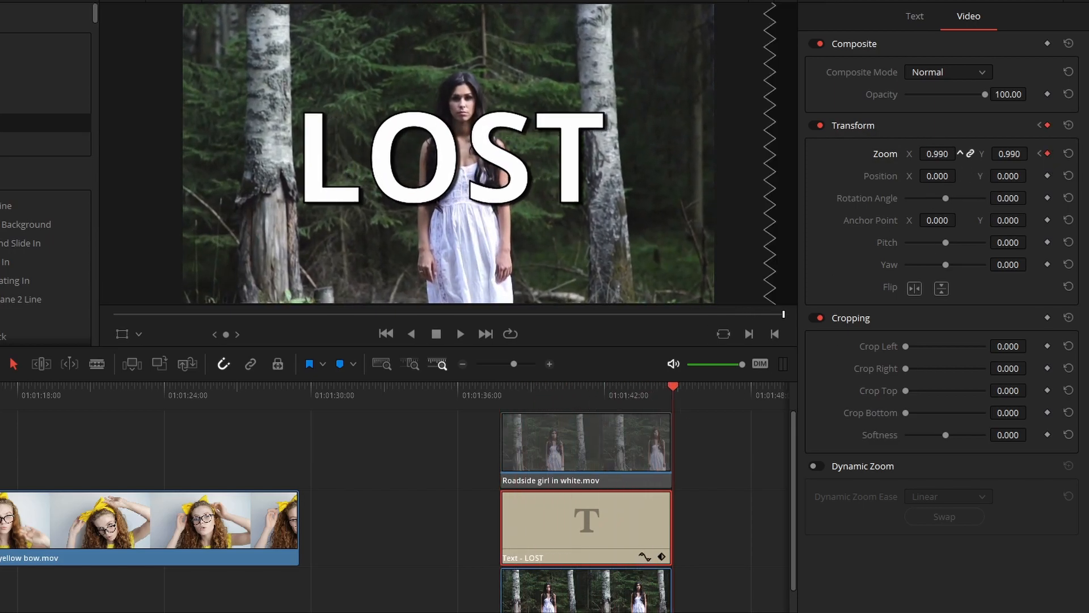
drag(554, 397, 503, 404)
key(space)
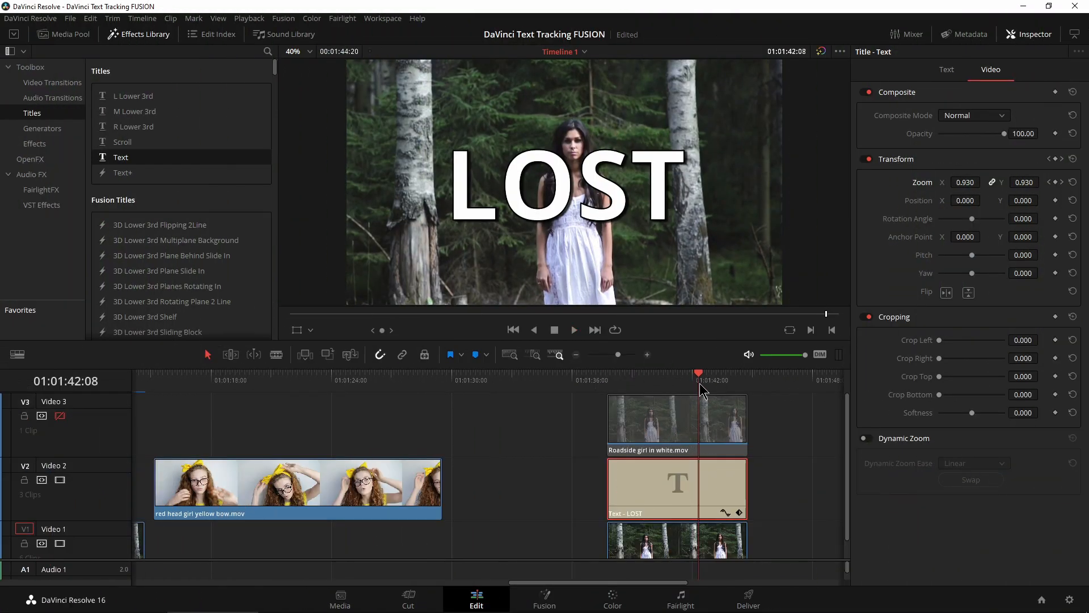
- Re-enable the Video 3 track and park the playhead at 01:01:39:05 on its Roadside girl clip
click(641, 432)
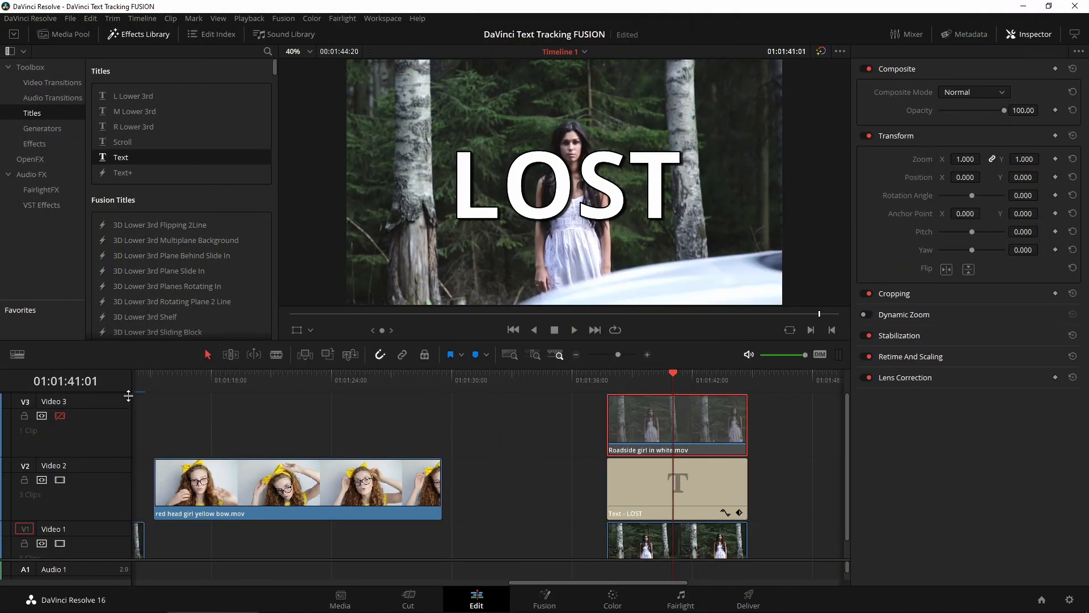
click(59, 416)
click(637, 385)
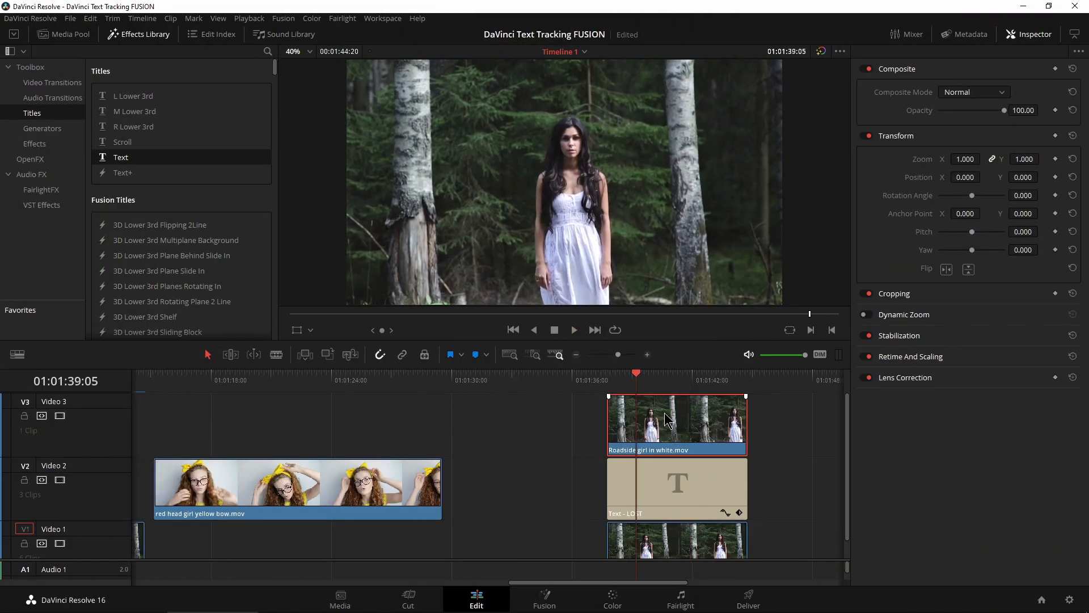
- Take the Video 3 Roadside girl clip to color grading and activate a pen-drawn curve window on its node
click(614, 601)
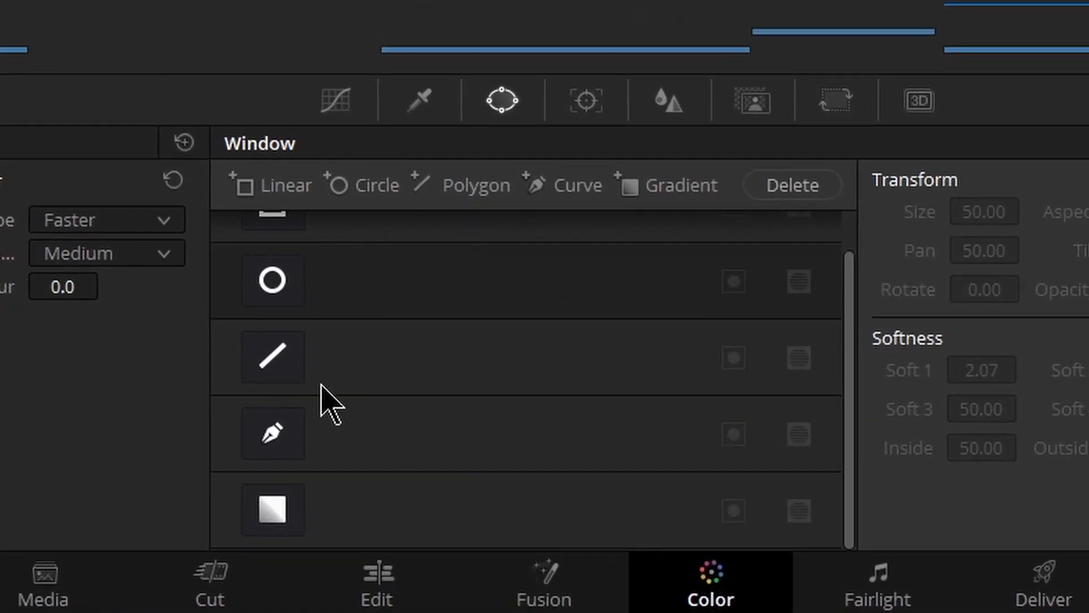
click(272, 434)
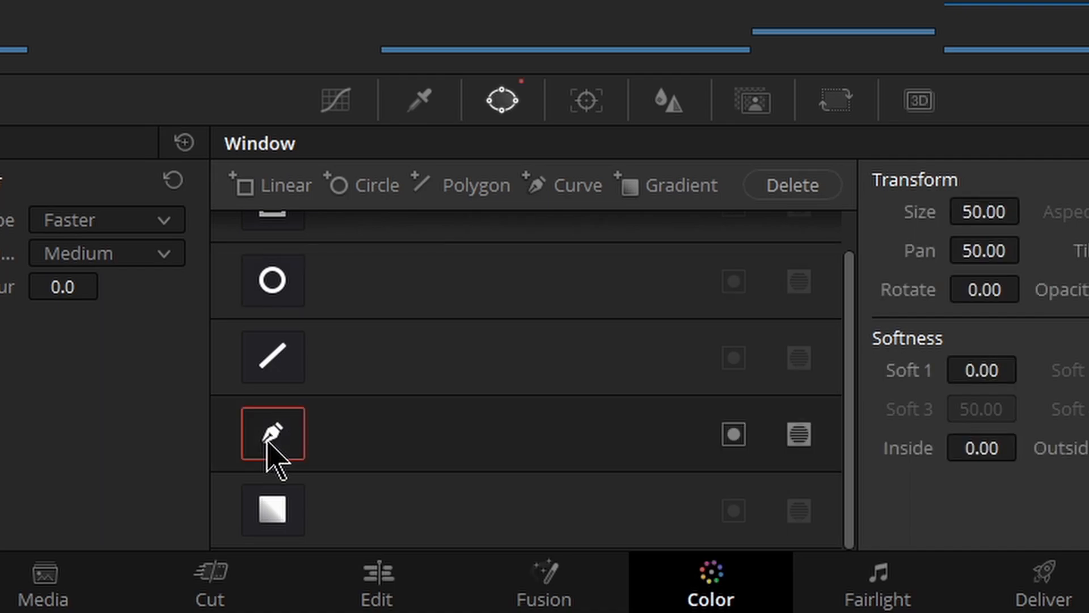
click(0, 100)
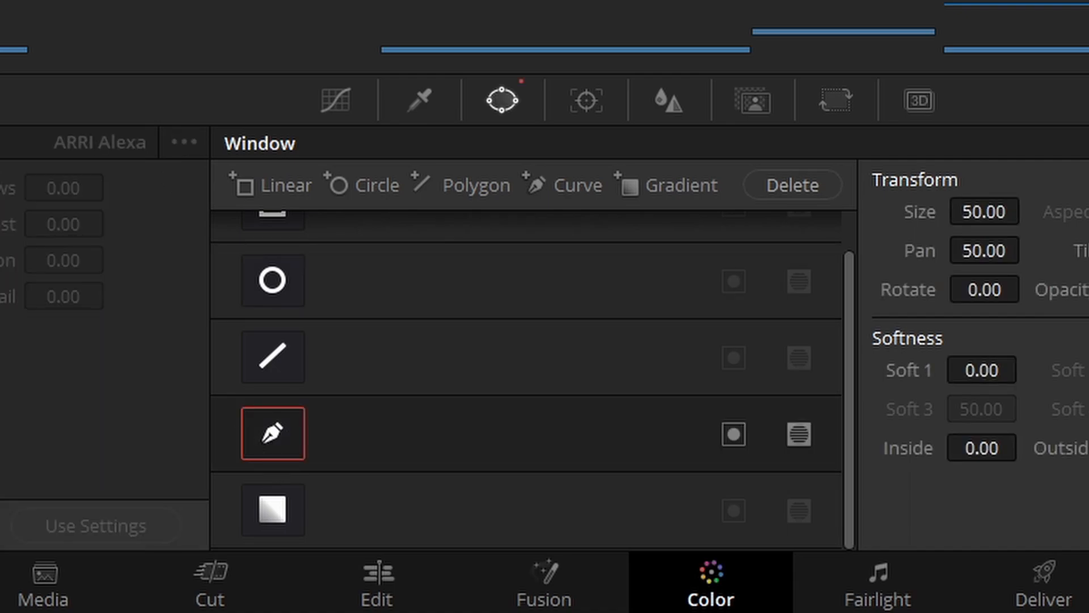
click(0, 100)
click(0, 100)
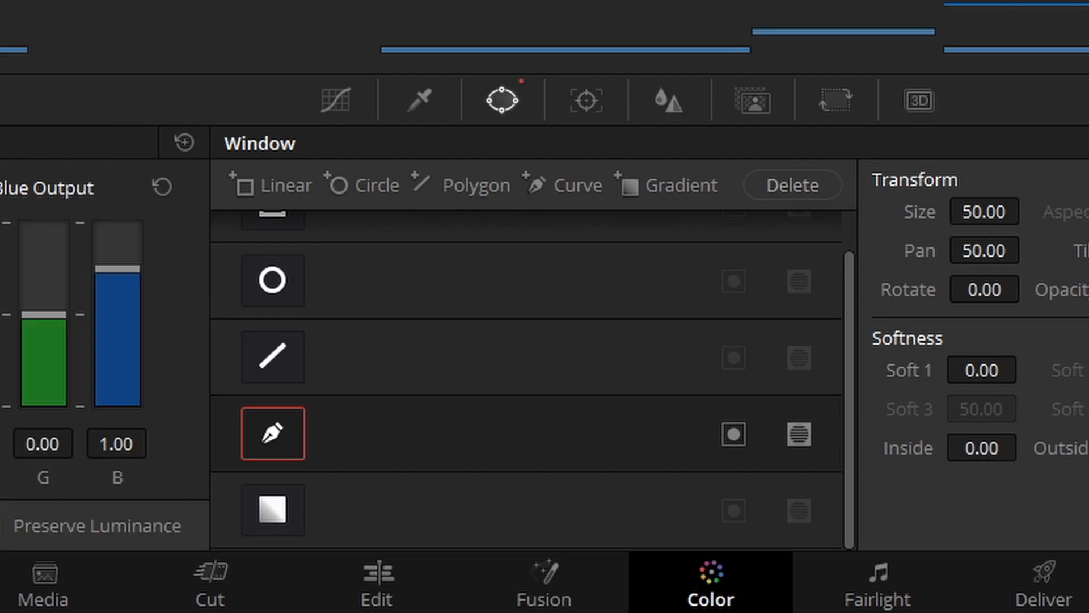
click(0, 100)
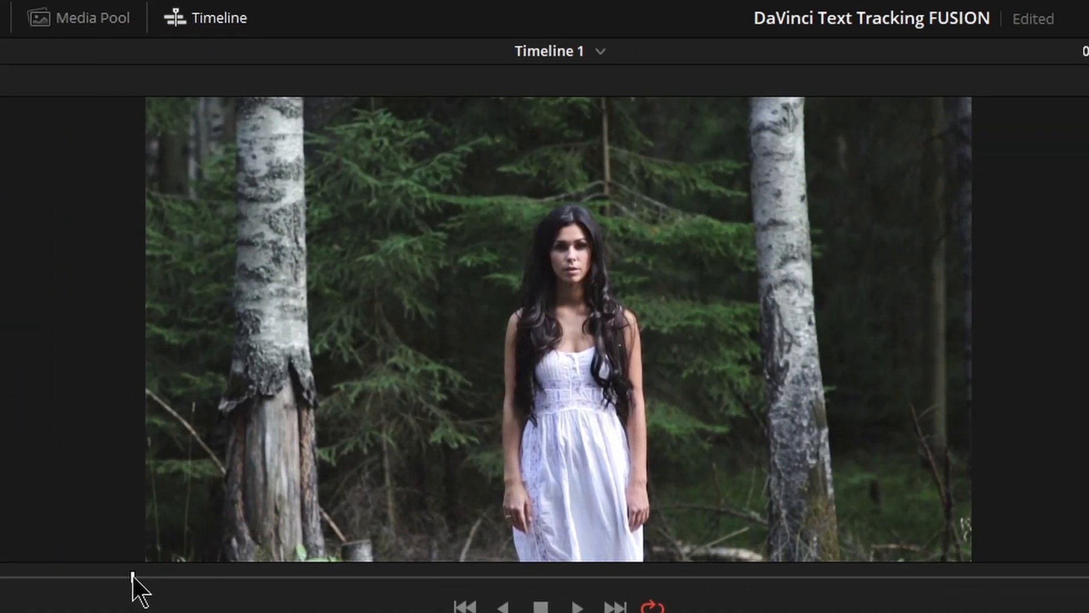
- Move the playhead to 01:01:41:10, where the car covers the girl and its rear end is in frame
drag(132, 575, 586, 591)
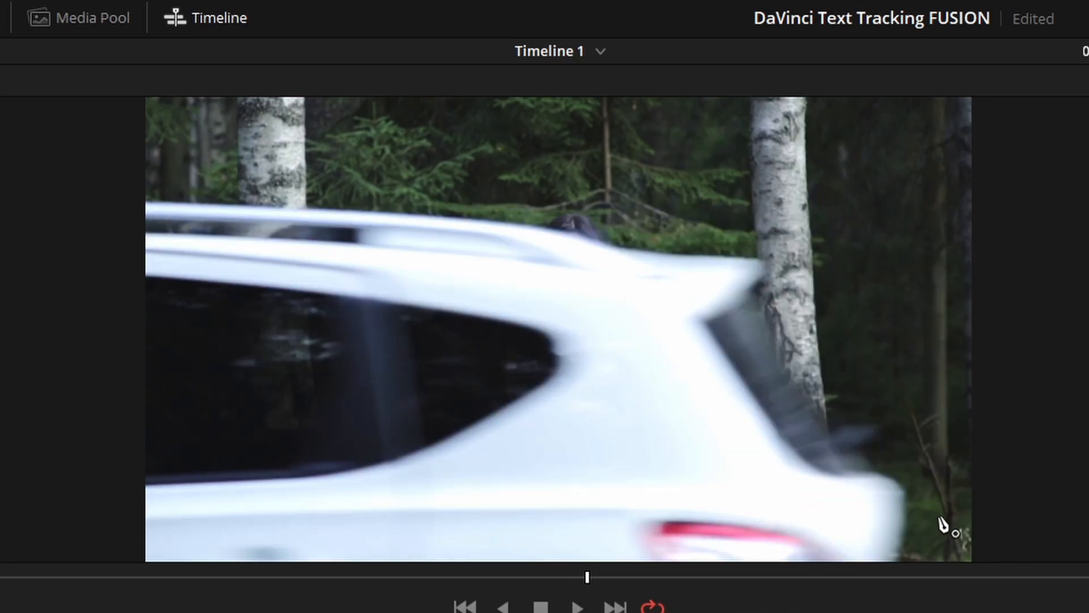
scroll(864, 419, down, 5)
scroll(854, 414, up, 3)
scroll(839, 426, down, 4)
scroll(817, 444, up, 7)
scroll(816, 439, down, 2)
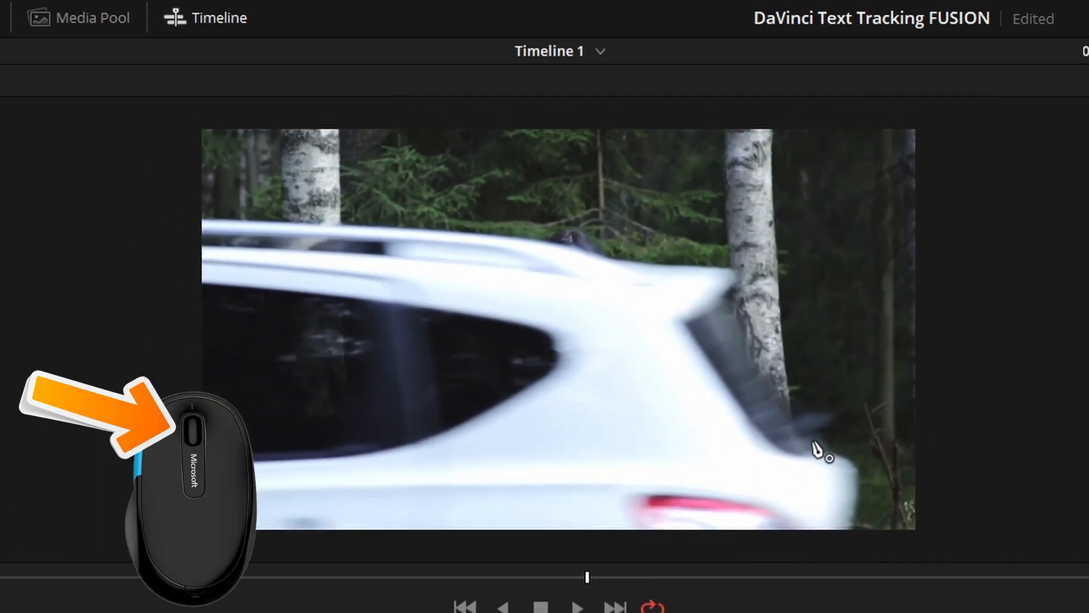
scroll(820, 446, down, 2)
scroll(819, 448, up, 6)
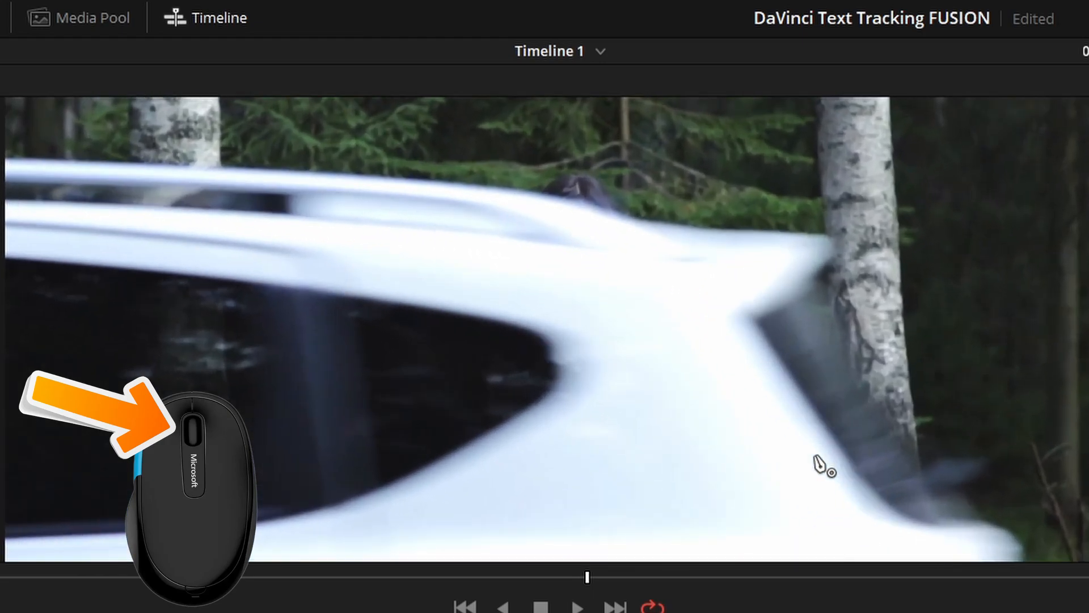
scroll(819, 463, up, 1)
drag(789, 403, 756, 325)
scroll(733, 402, down, 1)
- Trace the car's rear edge with the curve window, from the frame's bottom over the bumper and rear window to the spoiler
click(993, 552)
click(1004, 461)
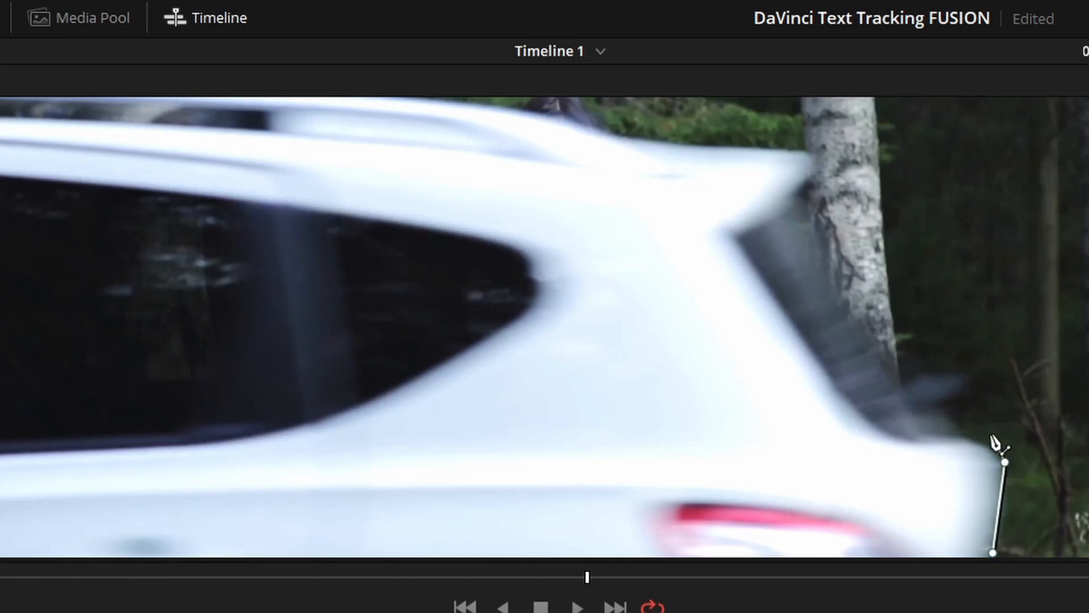
click(970, 433)
click(926, 417)
click(798, 187)
click(766, 147)
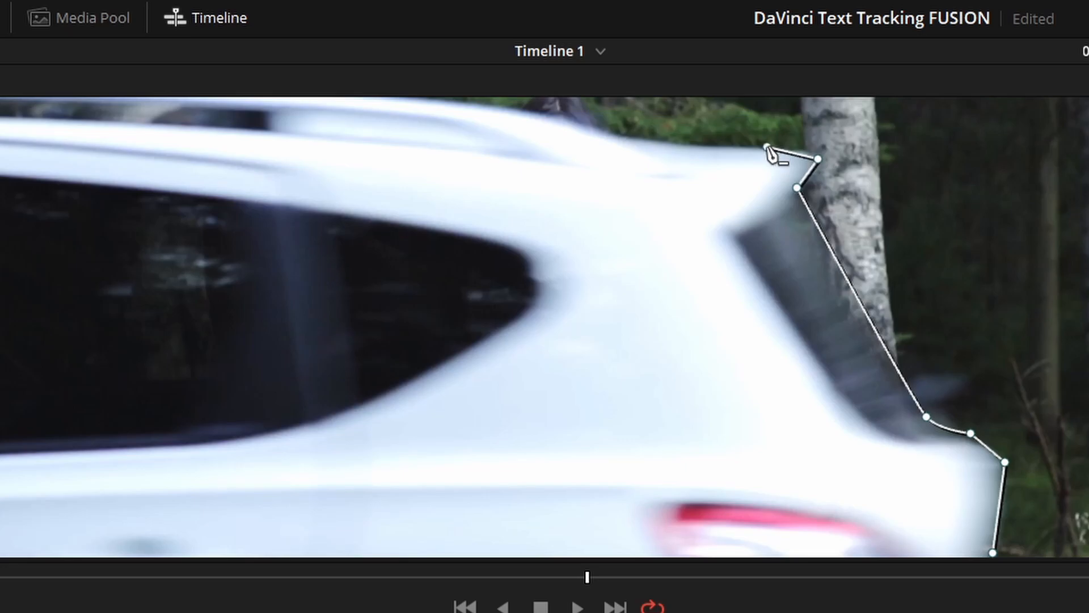
scroll(637, 139, down, 2)
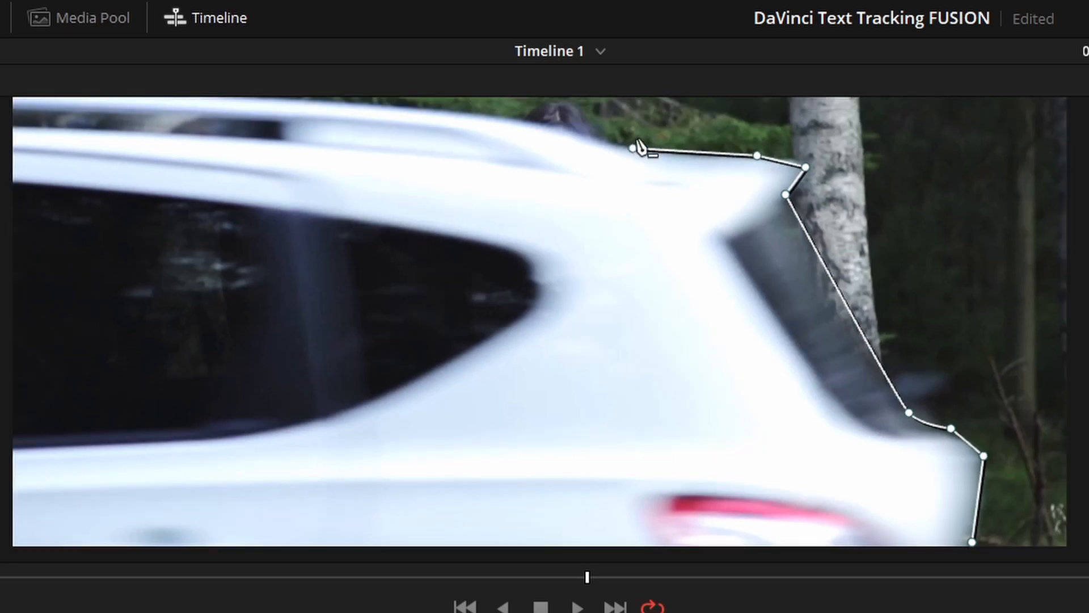
- Continue the curve along the roof to the frame's left side and close it beneath the frame so it encloses the car
drag(588, 164, 982, 310)
click(853, 286)
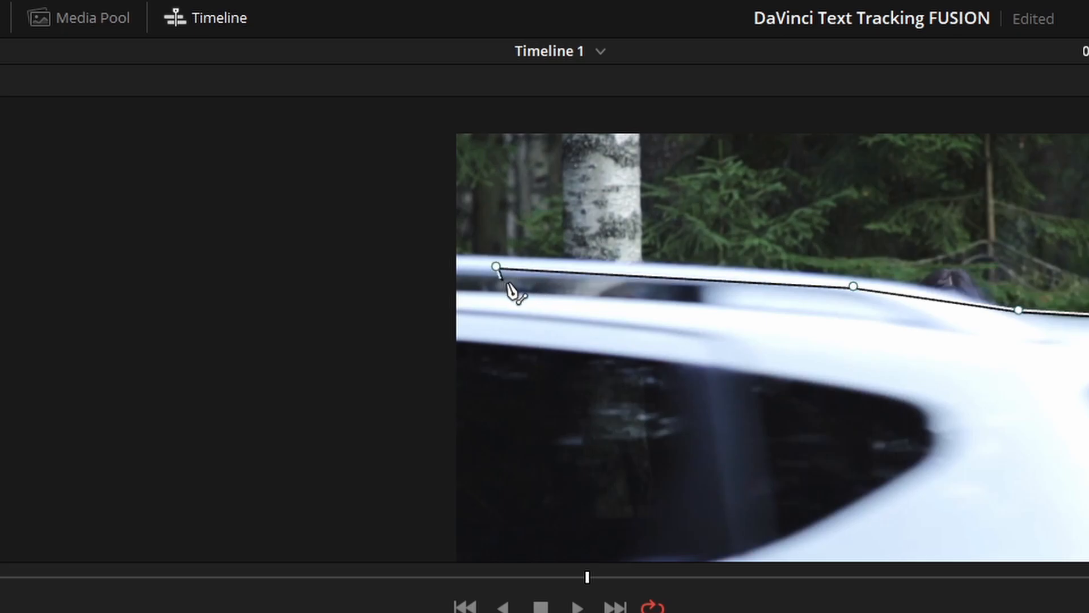
click(468, 264)
drag(352, 294, 338, 174)
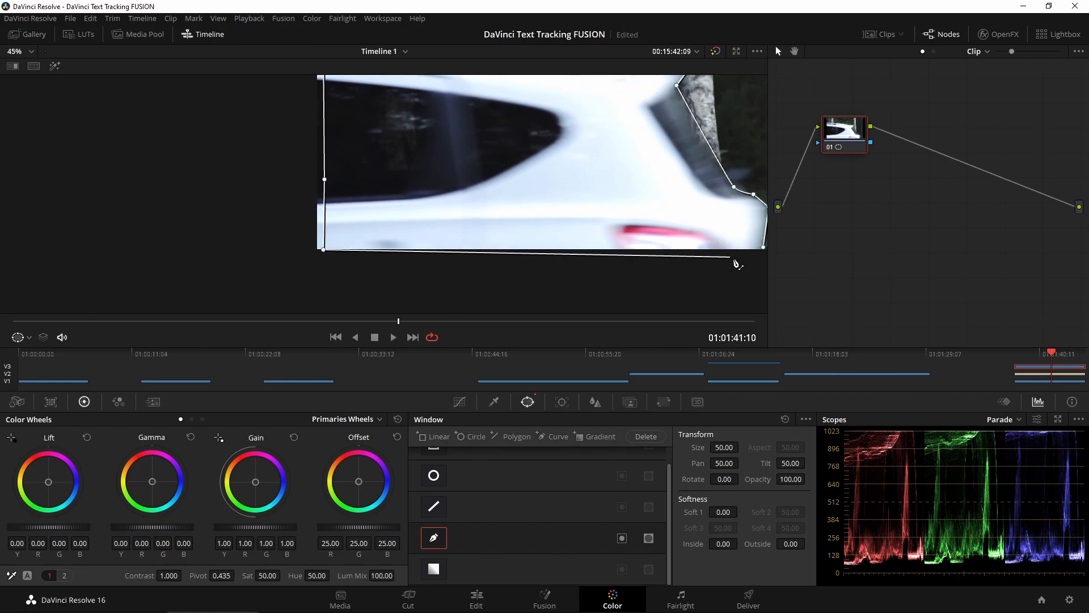
click(765, 251)
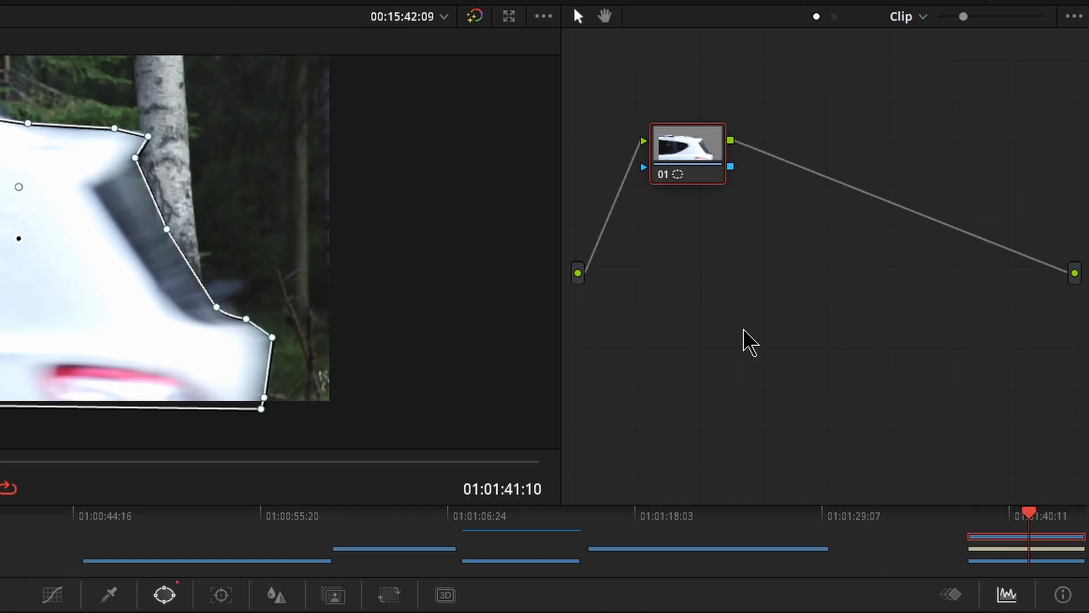
- Add an alpha output to the node graph and connect node 01's alpha to it
right_click(743, 322)
click(795, 399)
drag(732, 167, 1075, 308)
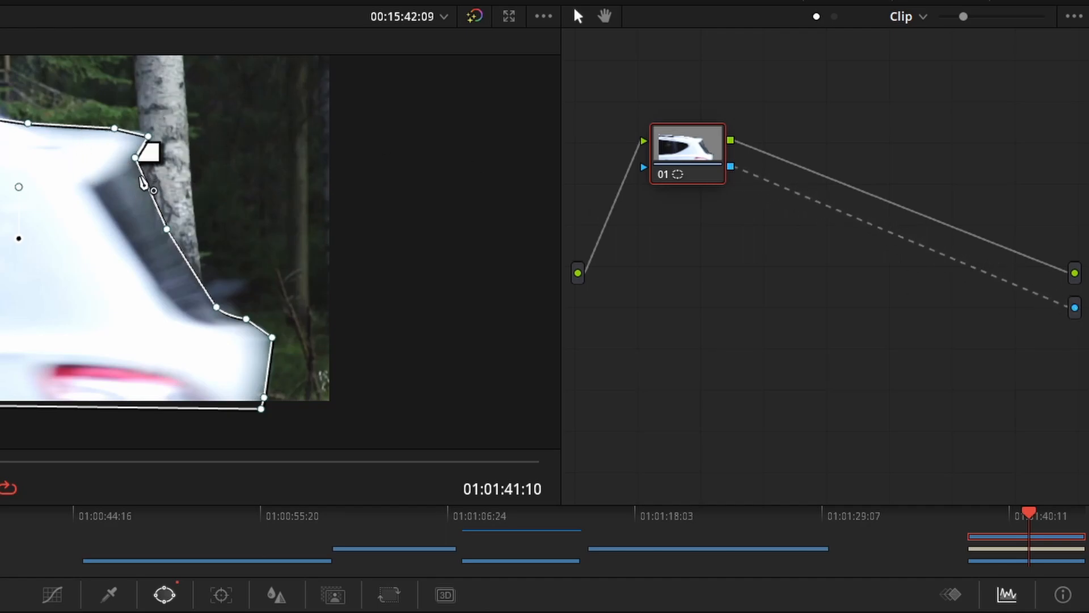
scroll(143, 182, up, 3)
scroll(145, 176, down, 4)
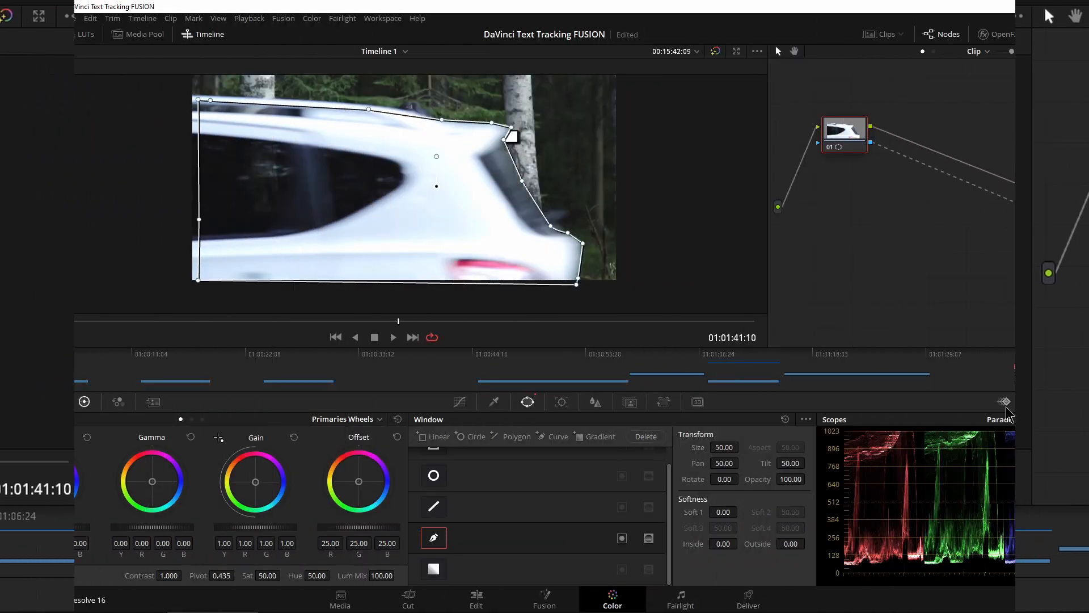
- Turn on automatic keyframing for PowerCurve under Corrector 1 and nudge the curve window slightly at the clip's first frame
click(951, 594)
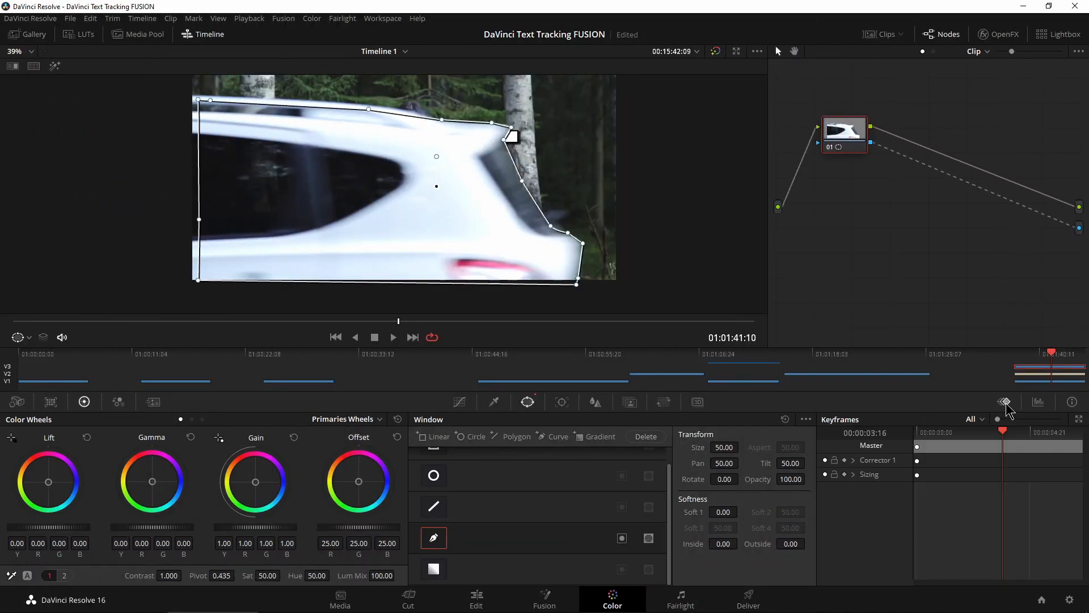
click(853, 460)
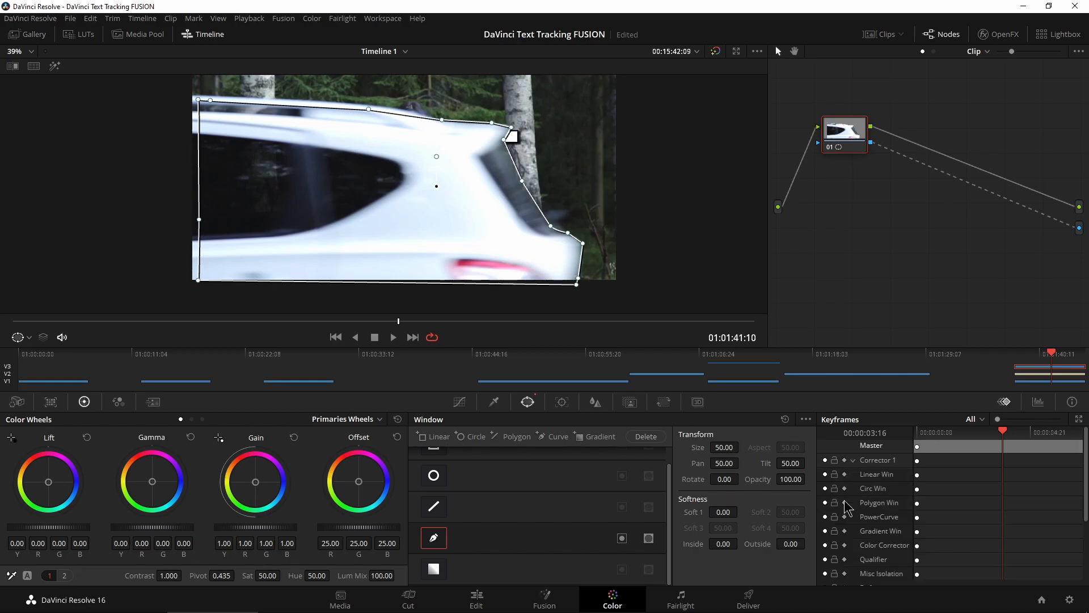
scroll(847, 507, down, 1)
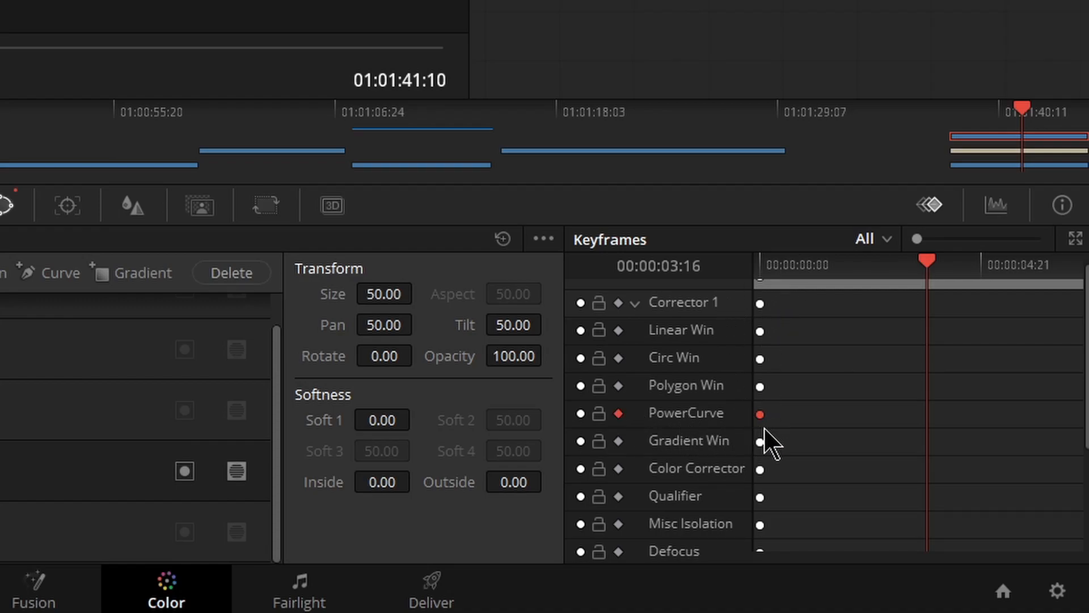
drag(792, 263, 727, 301)
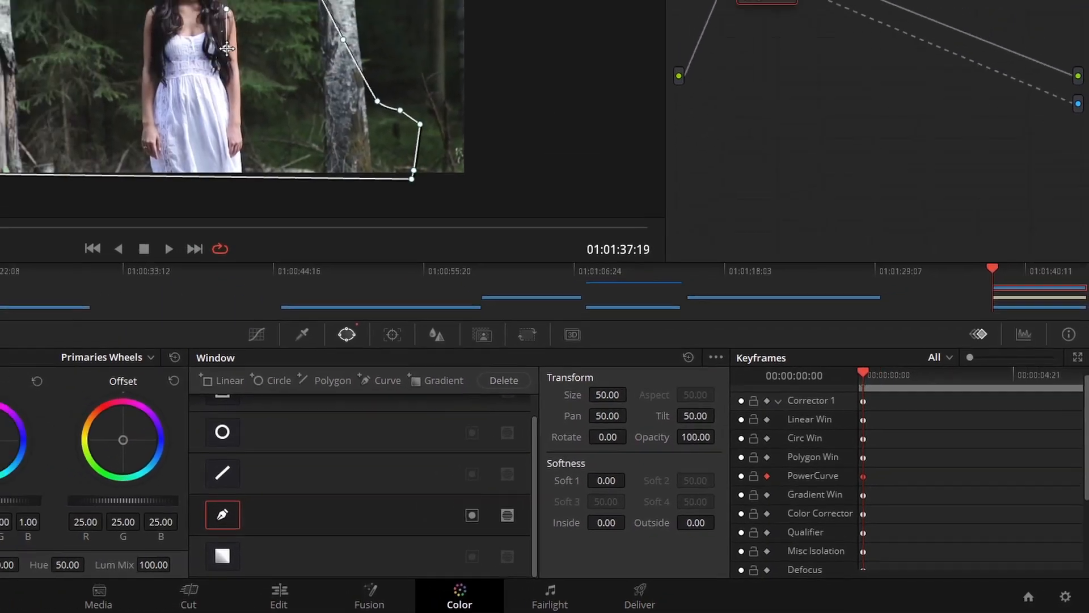
drag(439, 187, 435, 186)
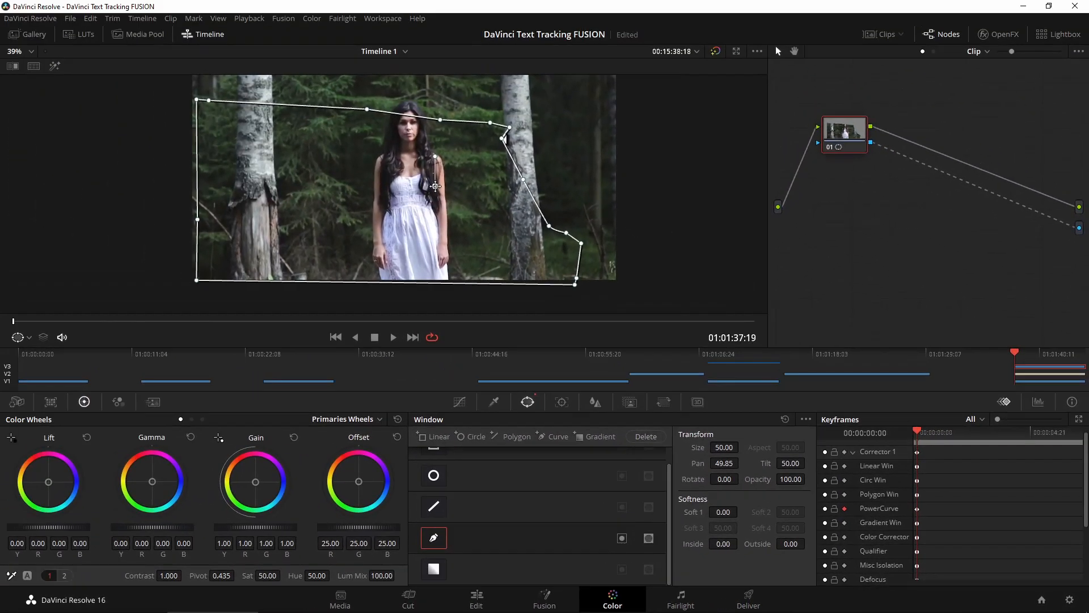
- Keyframe the curve window on the car's rear at 01:01:41:10, then at 01:01:41:11 with Pan 44.29 and Tilt 50.16
drag(918, 438, 1005, 441)
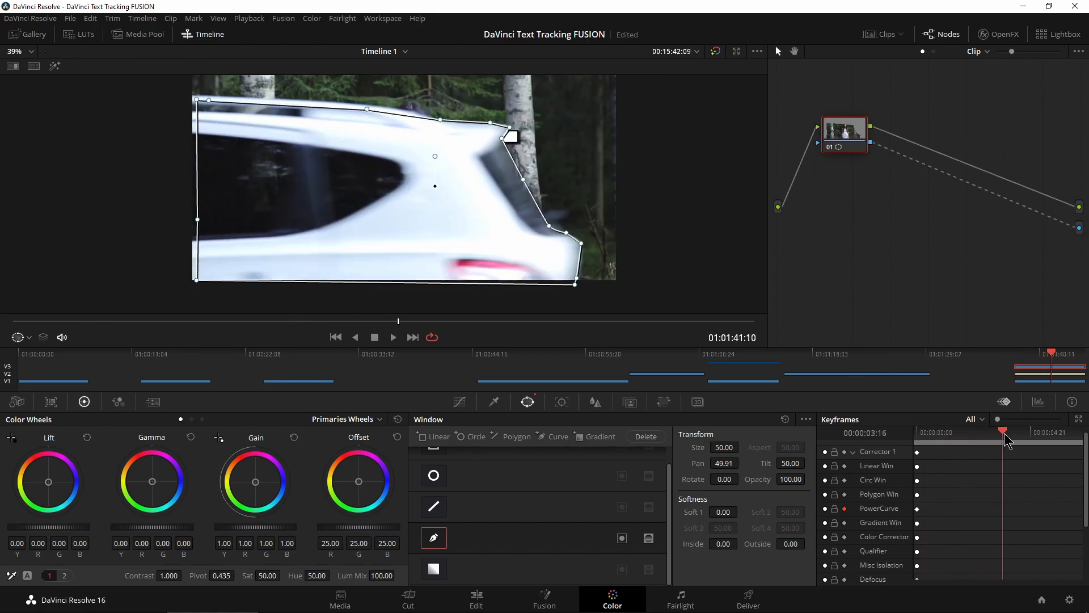
key(Right)
key(Left)
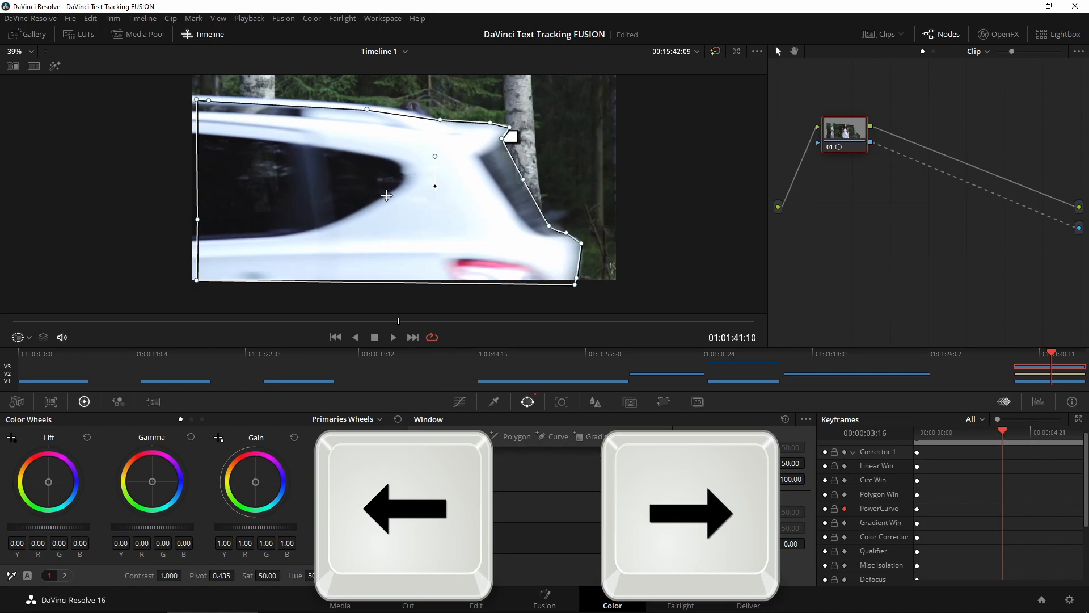
key(Right)
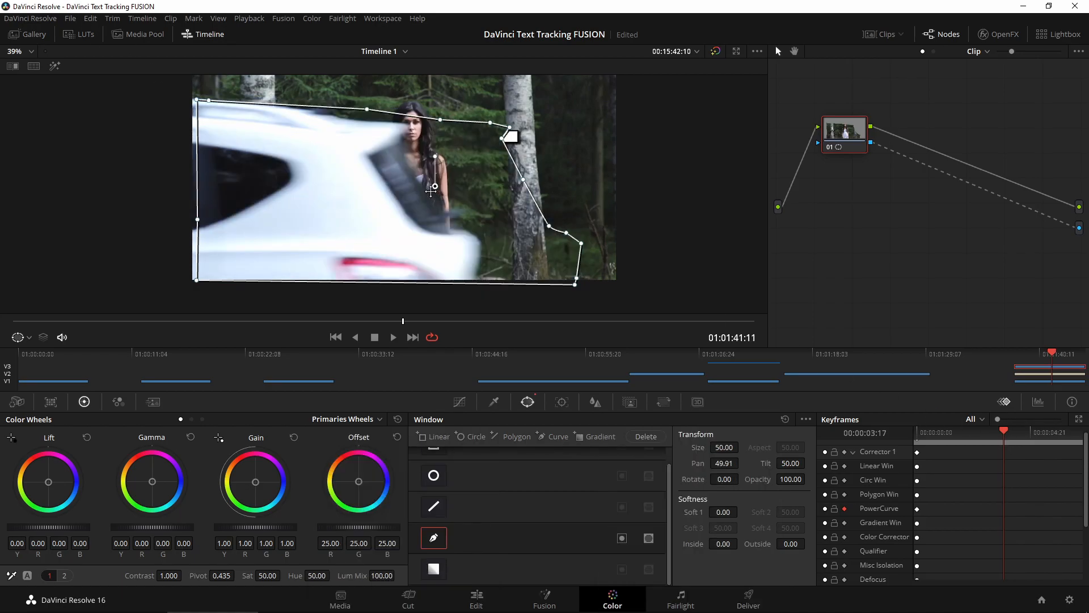
key(Left)
drag(438, 187, 437, 187)
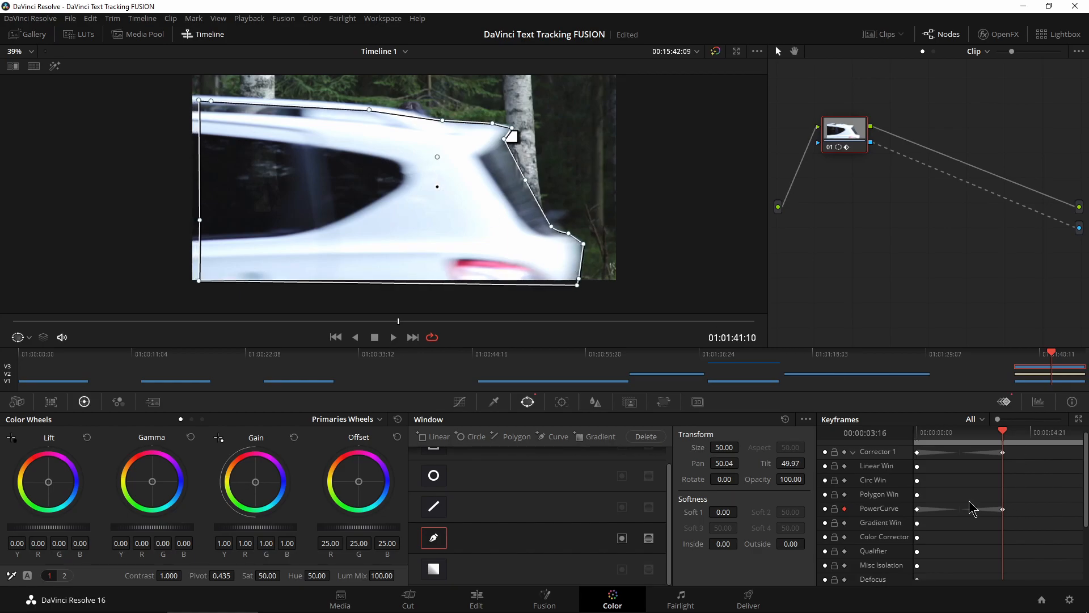
key(Right)
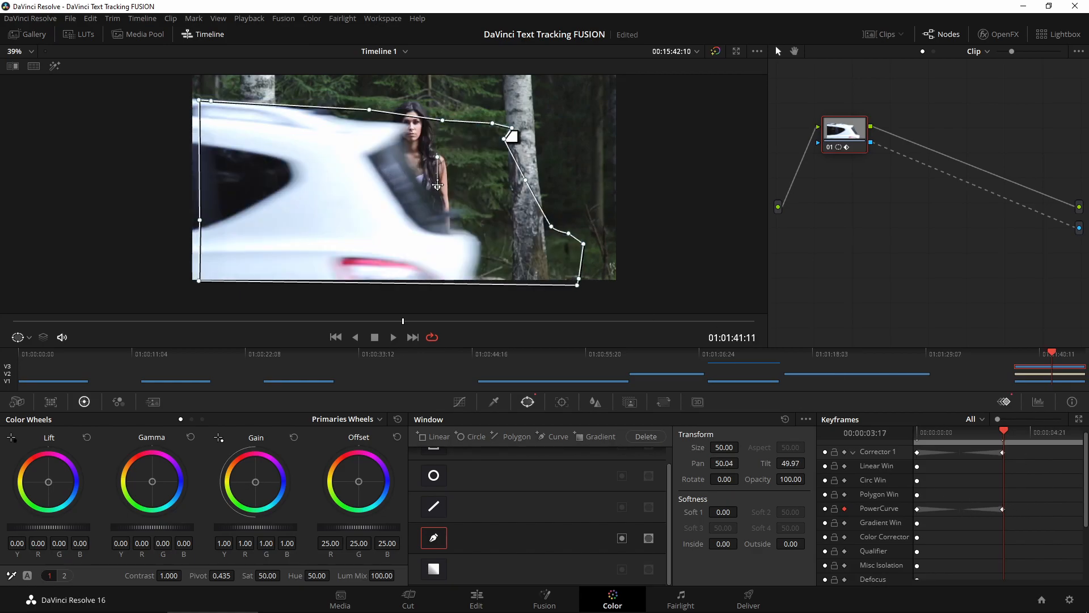
drag(440, 187, 334, 183)
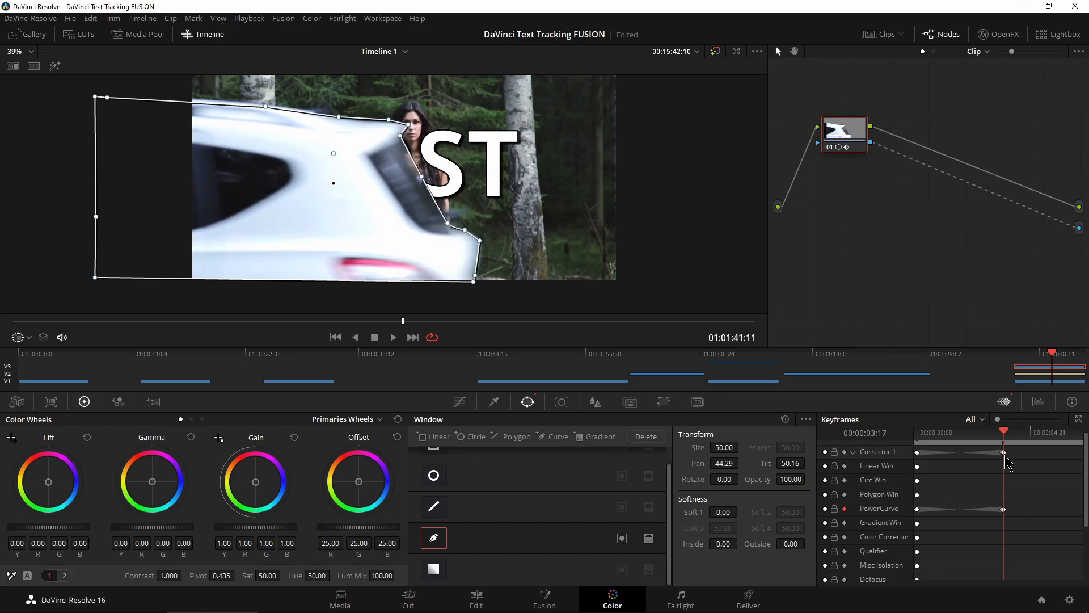
- Step back and forth through the frames around the PowerCurve keyframes to examine how the window follows the car
key(Left)
key(Left)
key(Left)
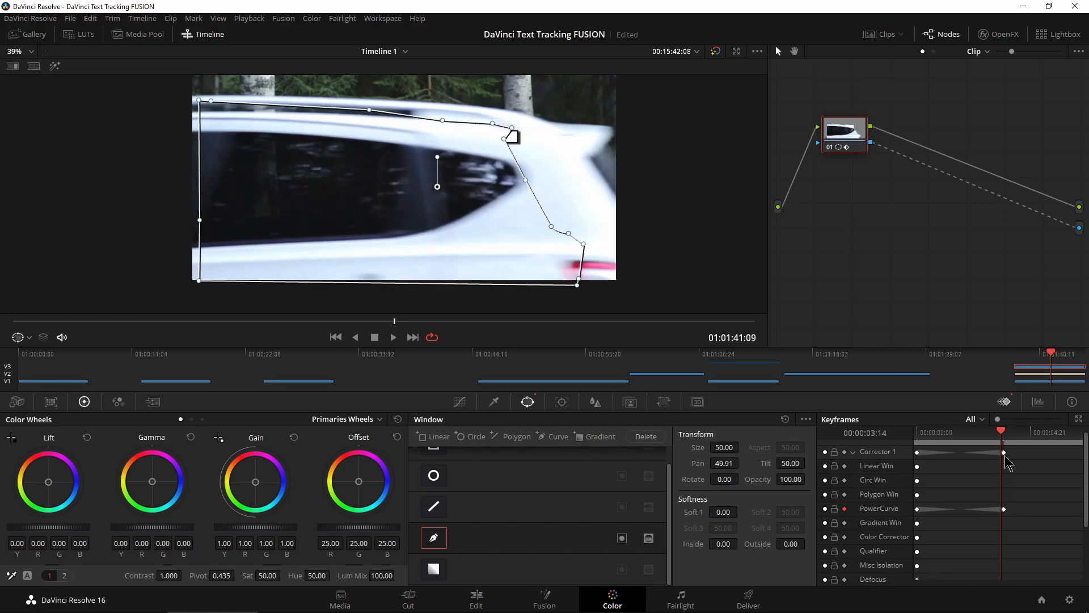
key(Right)
key(Right)
key(Left)
key(Right)
key(Left)
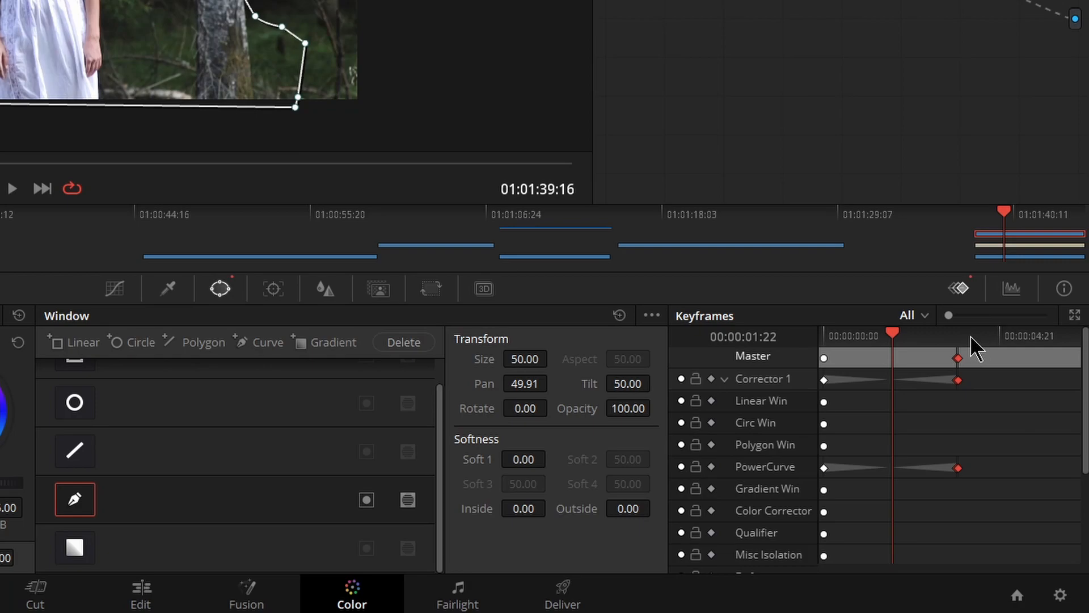
- Delete the PowerCurve keyframes set on the passing car, turn off its automatic keyframing and return to the clip's first frame
key(Delete)
drag(892, 333, 712, 391)
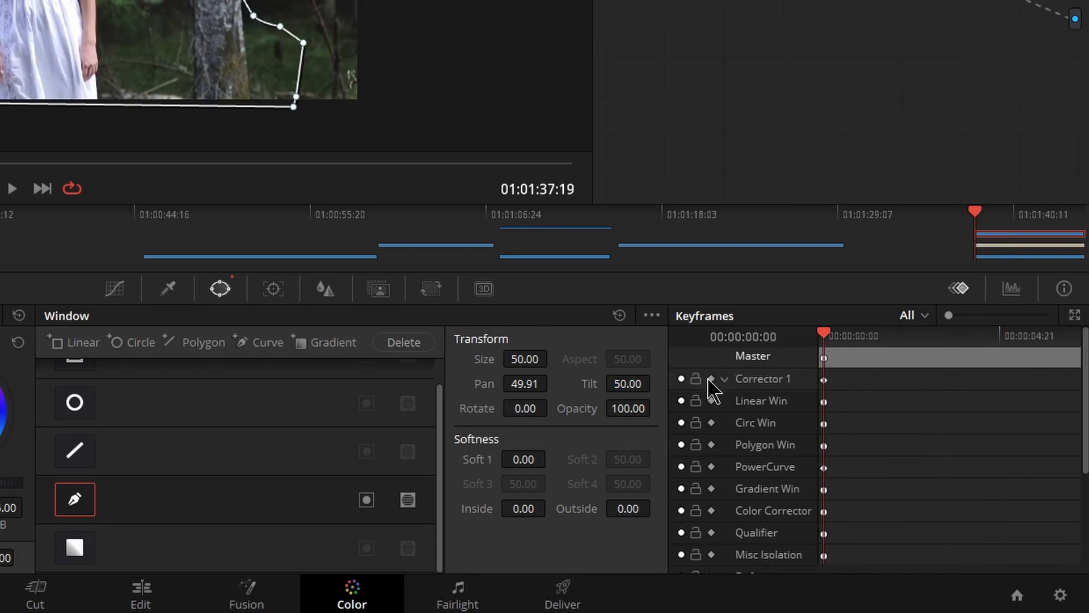
click(1012, 289)
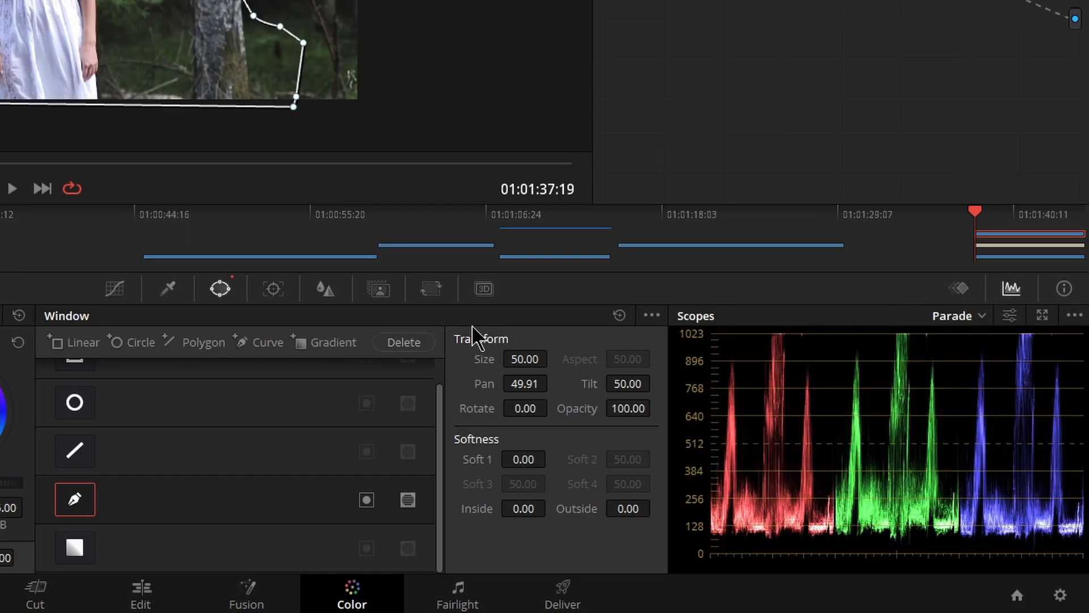
- Set the window tracker to Frame mode, add a keyframe at 01:01:41:10 and go back one frame
click(273, 289)
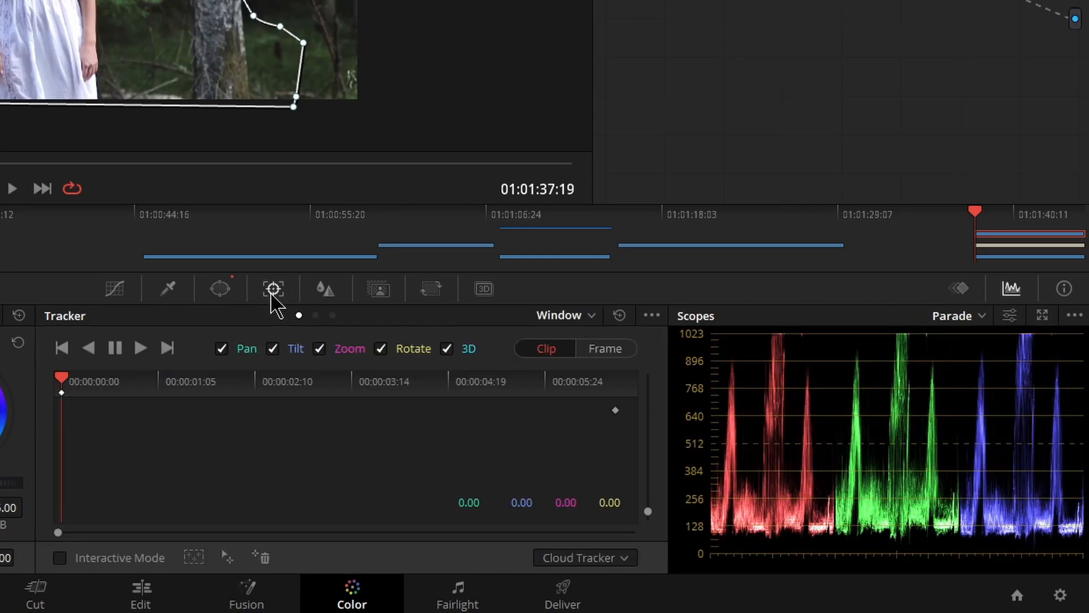
click(610, 352)
key(space)
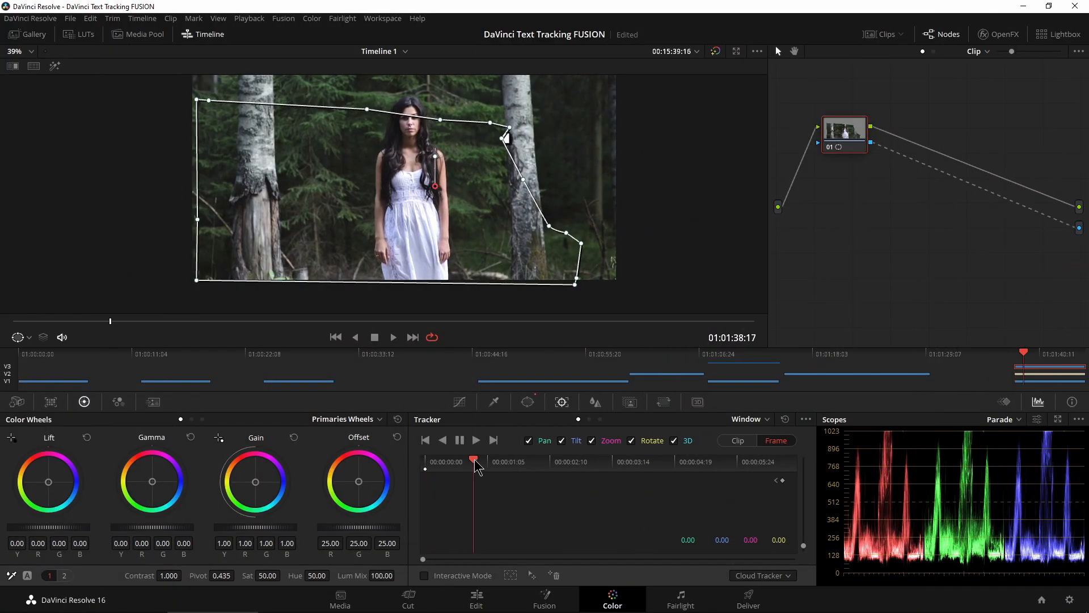
drag(548, 461, 617, 465)
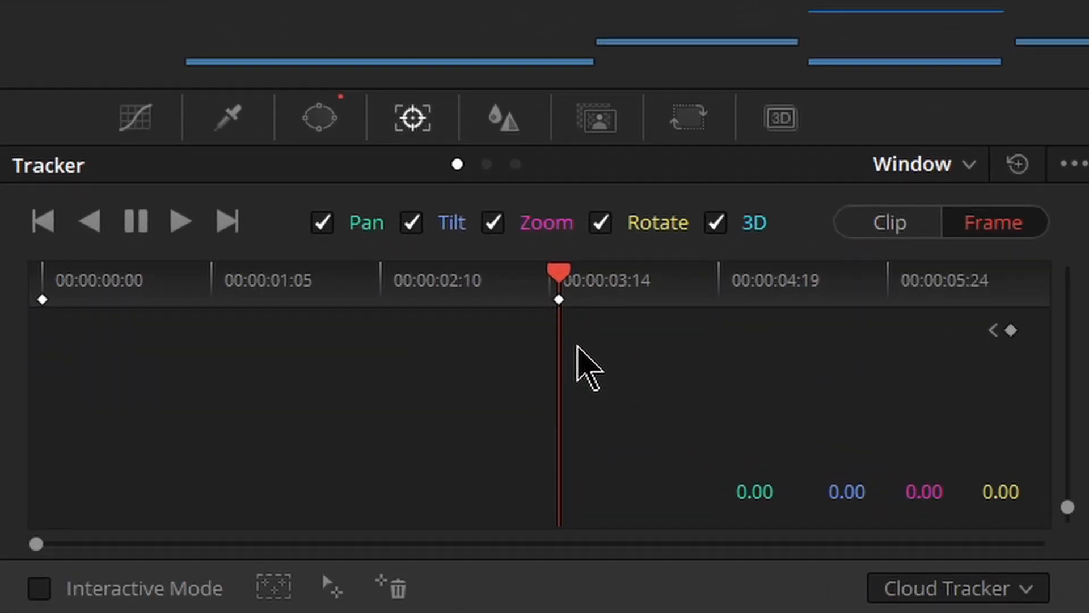
key(Left)
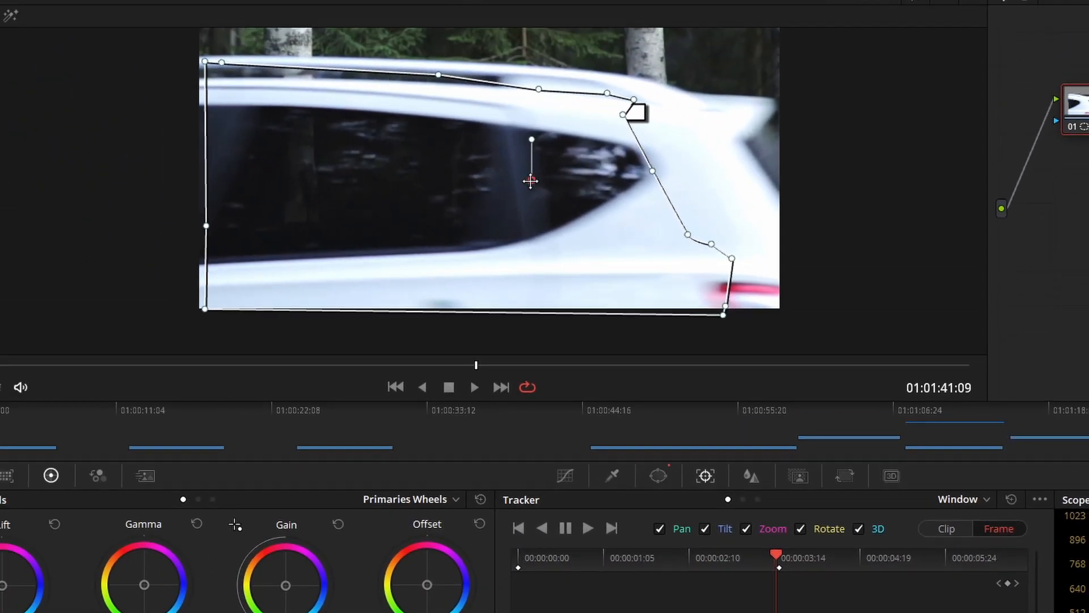
- Move the curve window over the car's rear spoiler at 01:01:41:09 and check it against the neighbouring frame
drag(530, 180, 643, 178)
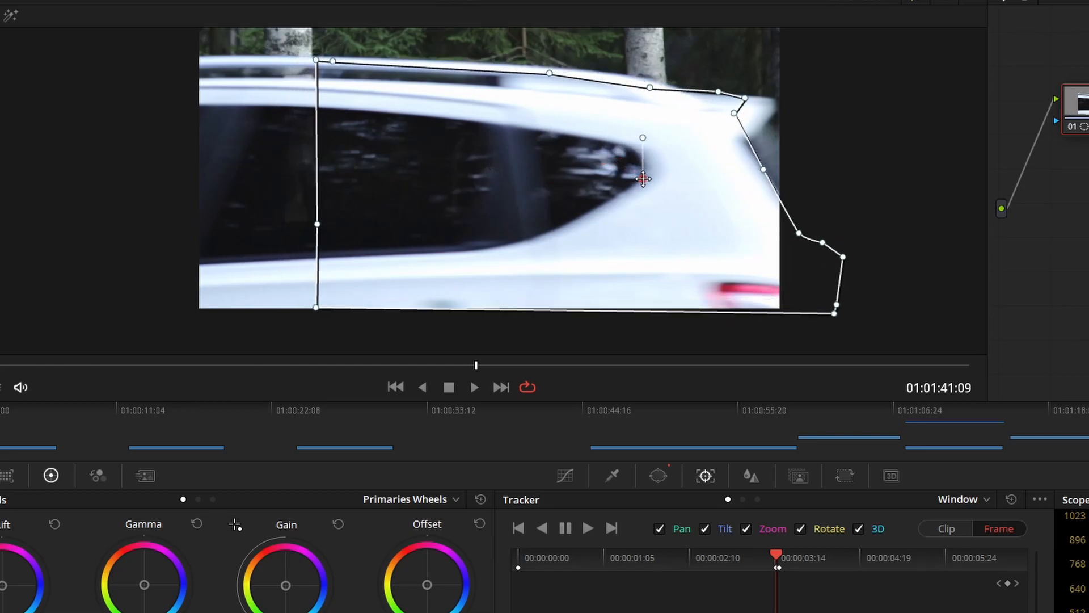
key(Right)
key(Left)
key(Right)
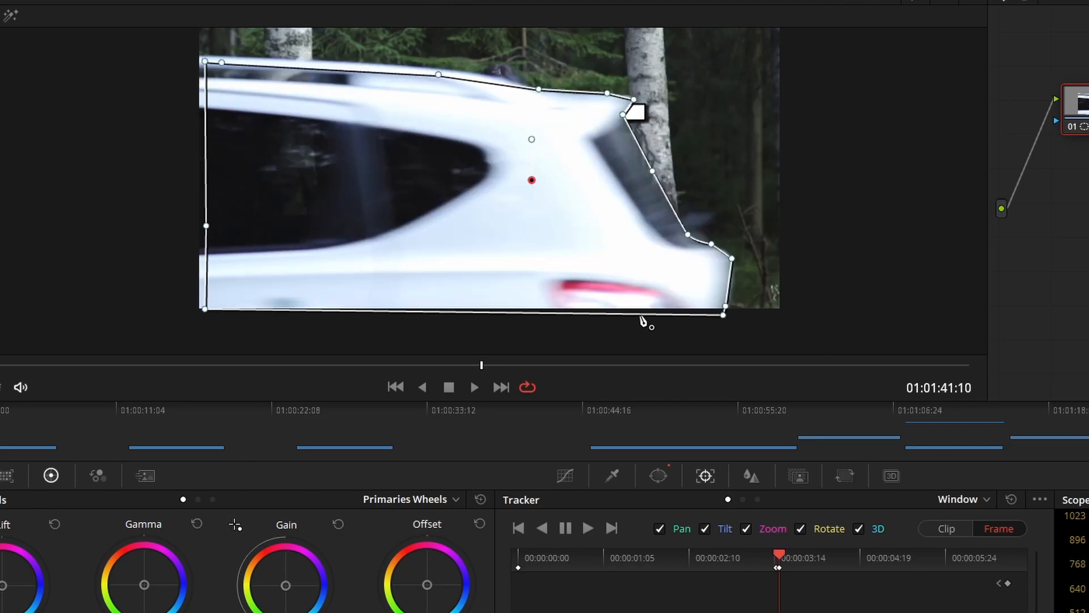
- Advance to 01:01:41:13 and move the whole curve window back onto the car's rear end as it leaves the frame
key(Right)
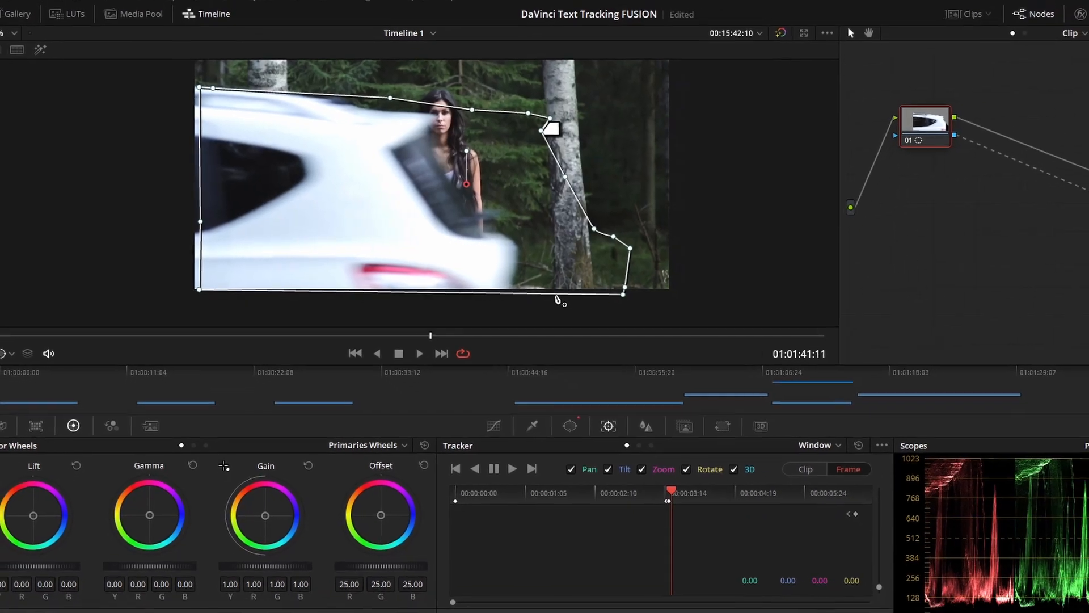
key(Left)
key(Right)
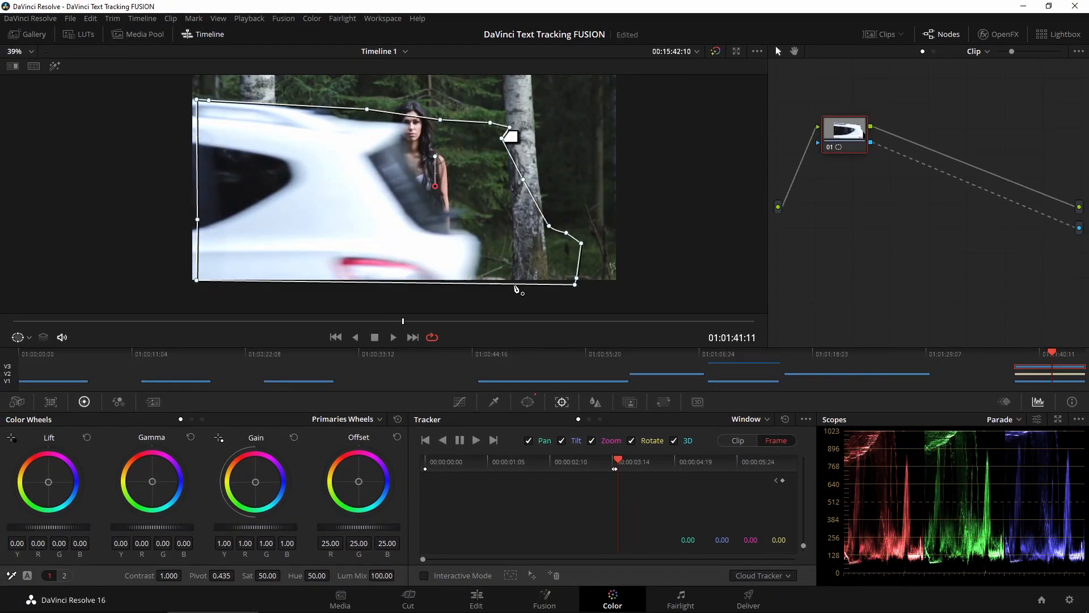
key(Right)
key(Right)
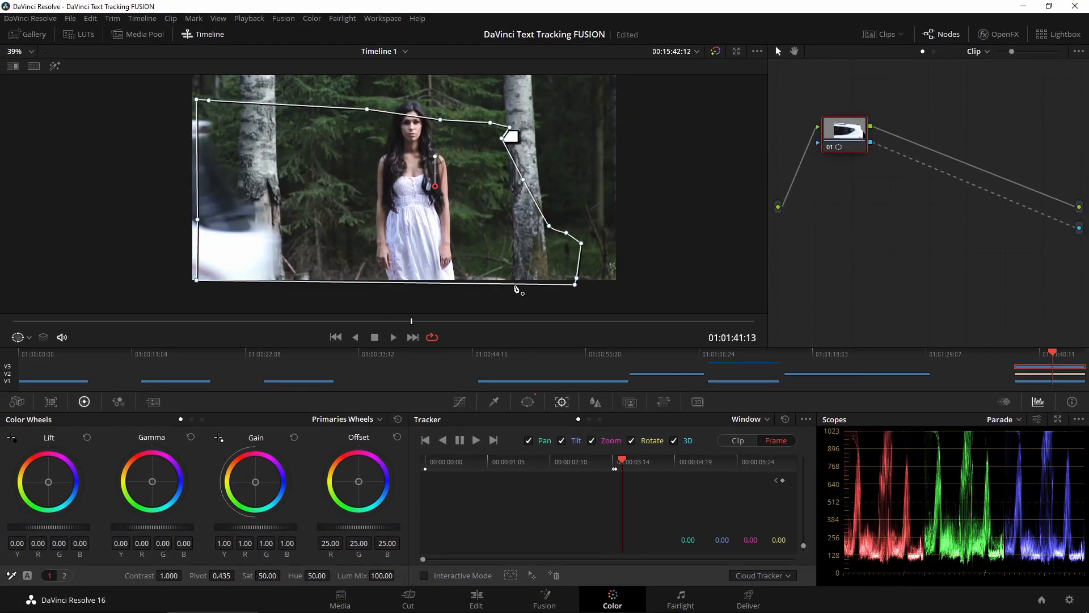
drag(438, 188, 140, 183)
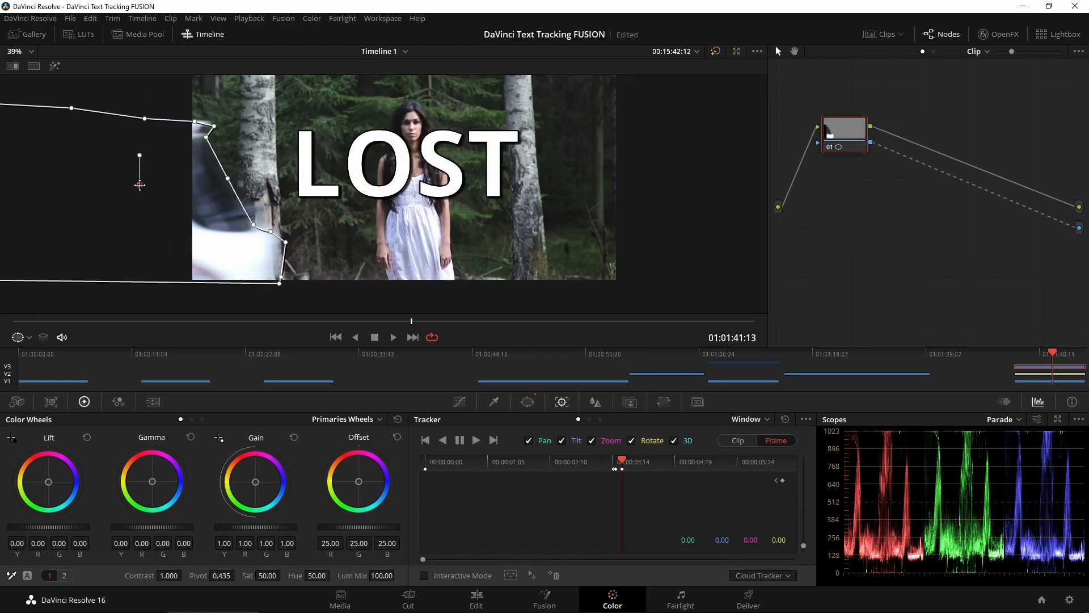
- Step between 01:01:41:09 and 01:01:41:13 to examine how the window follows the car between its keyframes
key(Left)
key(Left)
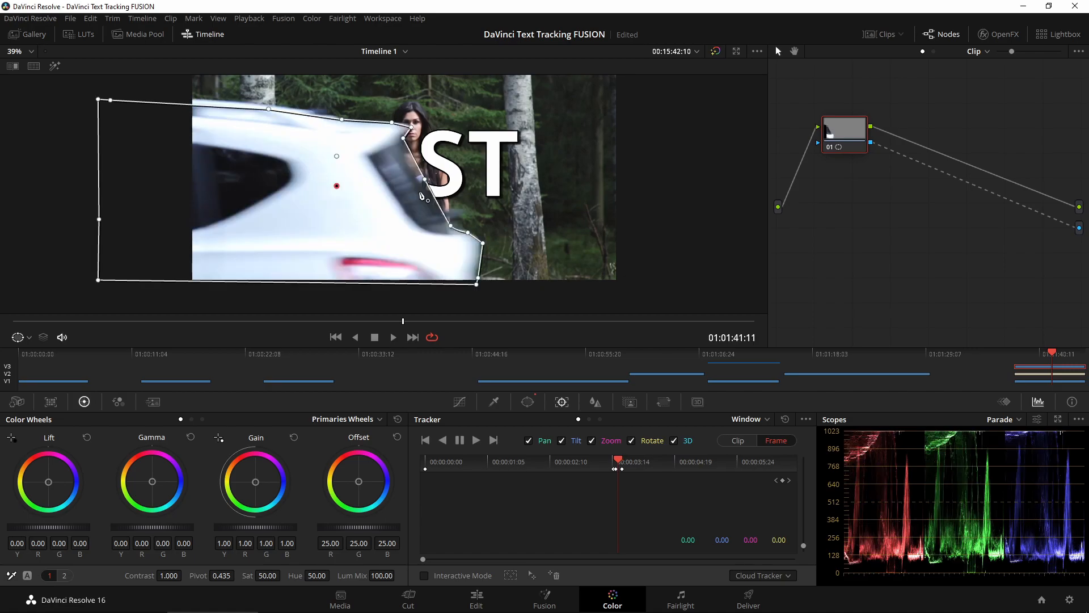
key(Left)
key(Left)
key(Right)
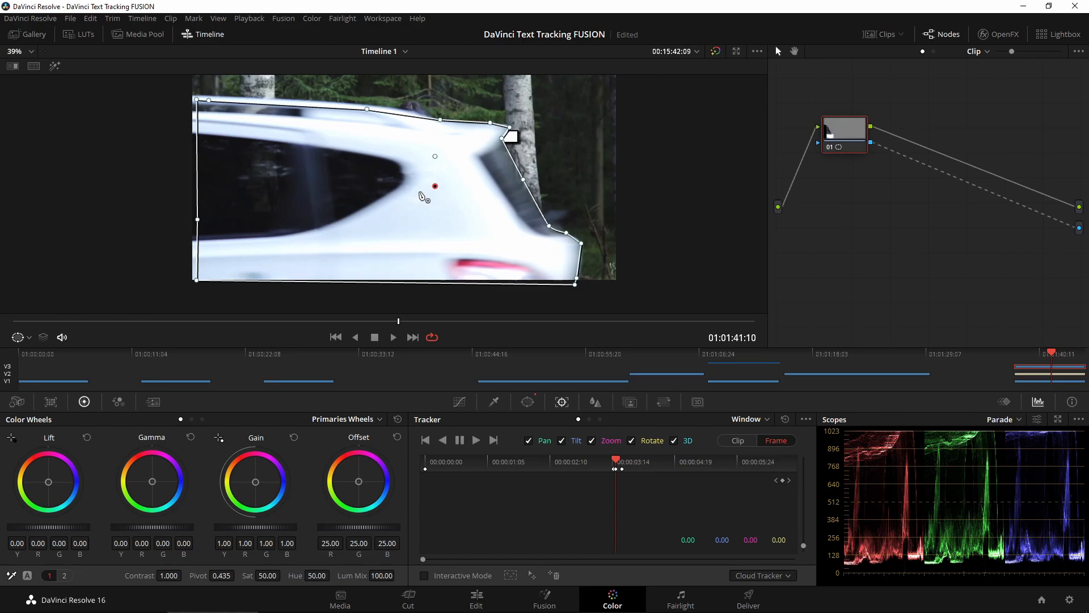
key(Right)
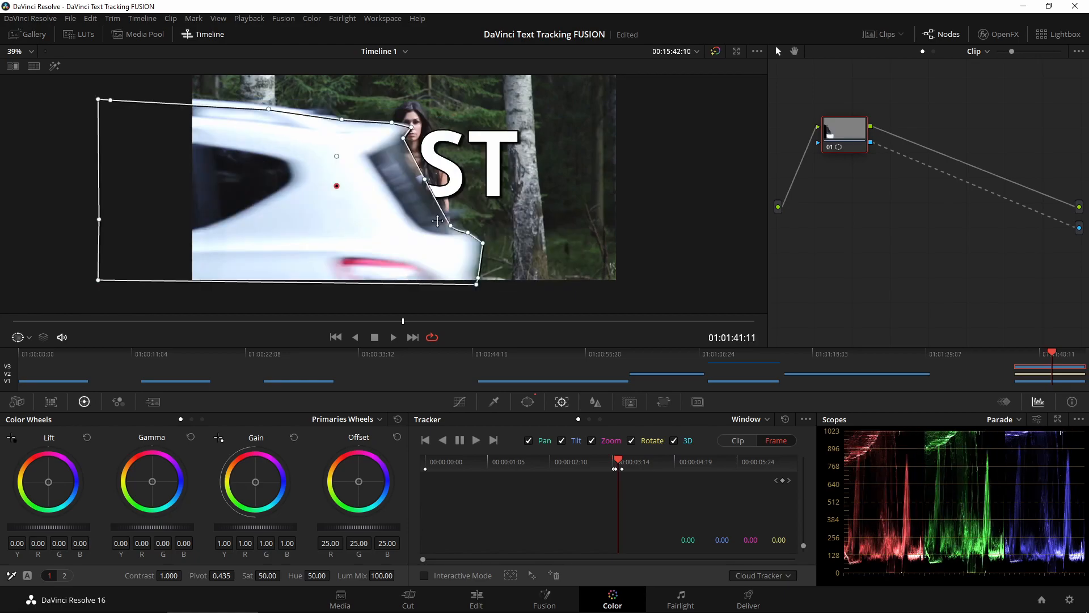
- At 01:01:41:11, refine the curve window's position and its points along the car's spoiler, rear window edge and bumper
scroll(375, 192, up, 5)
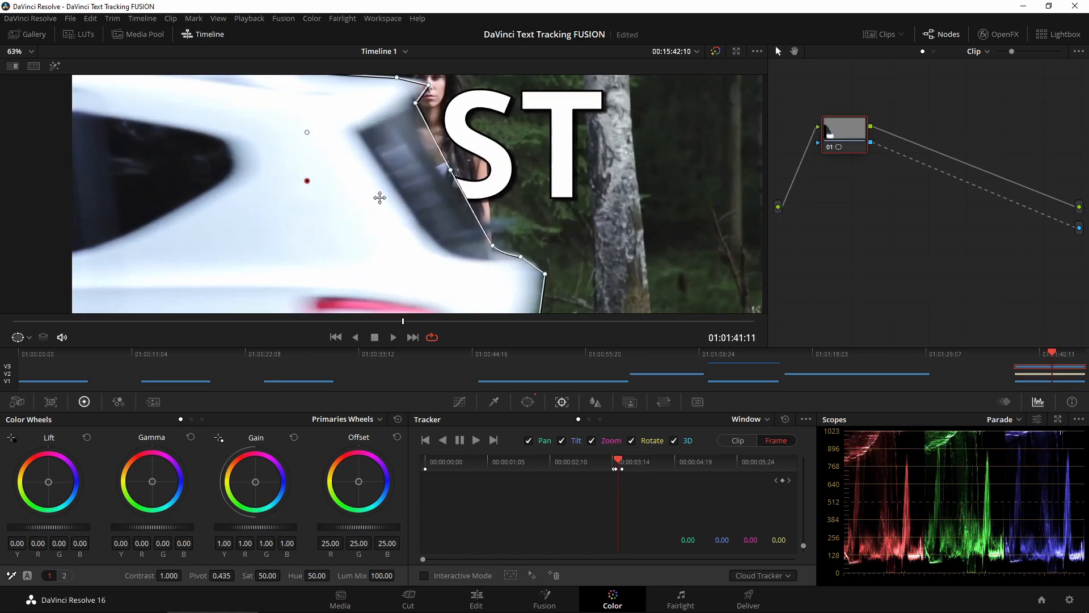
drag(307, 181, 306, 180)
drag(448, 169, 443, 170)
scroll(436, 160, down, 2)
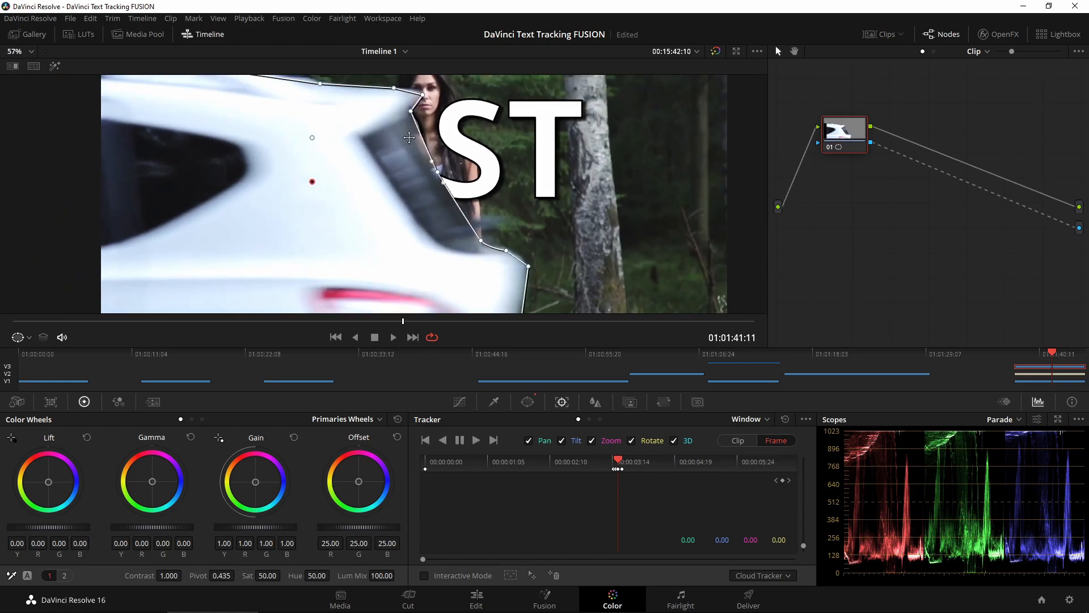
drag(411, 116, 414, 121)
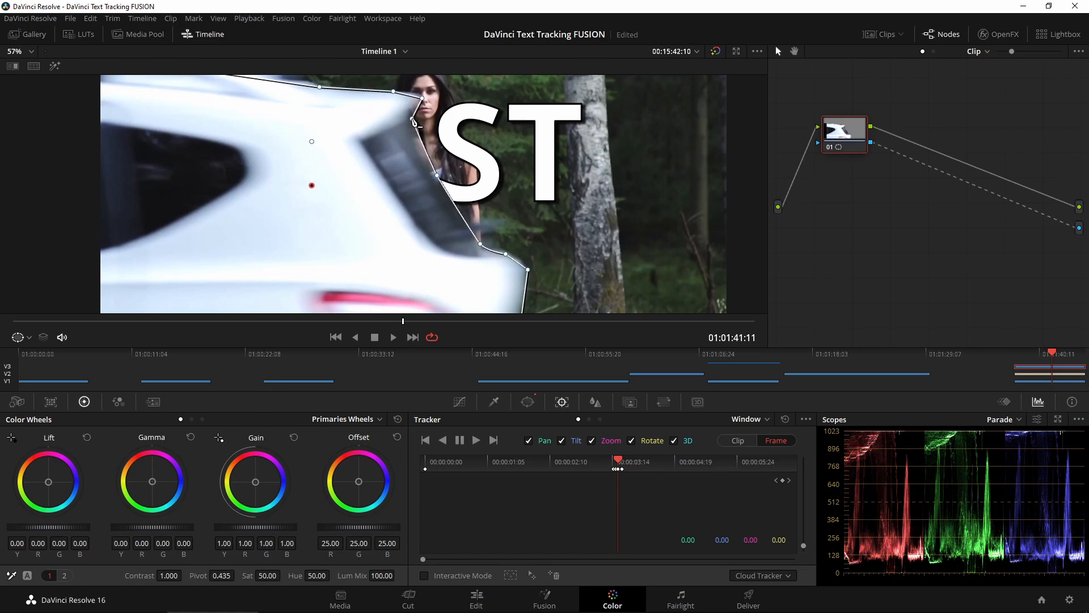
drag(437, 177, 435, 177)
drag(506, 254, 509, 253)
drag(287, 166, 501, 177)
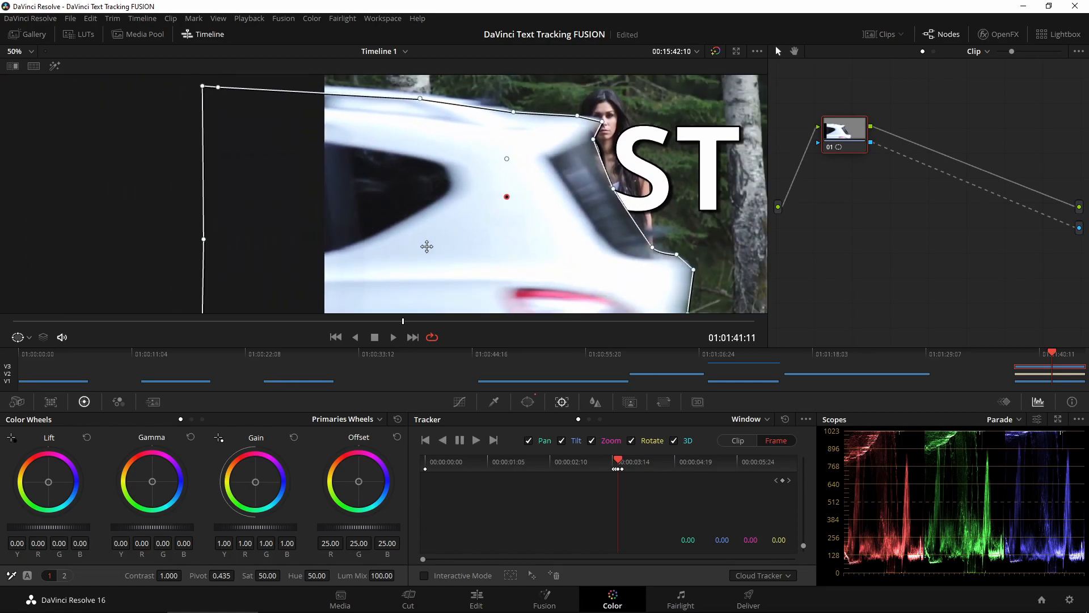
scroll(386, 214, down, 2)
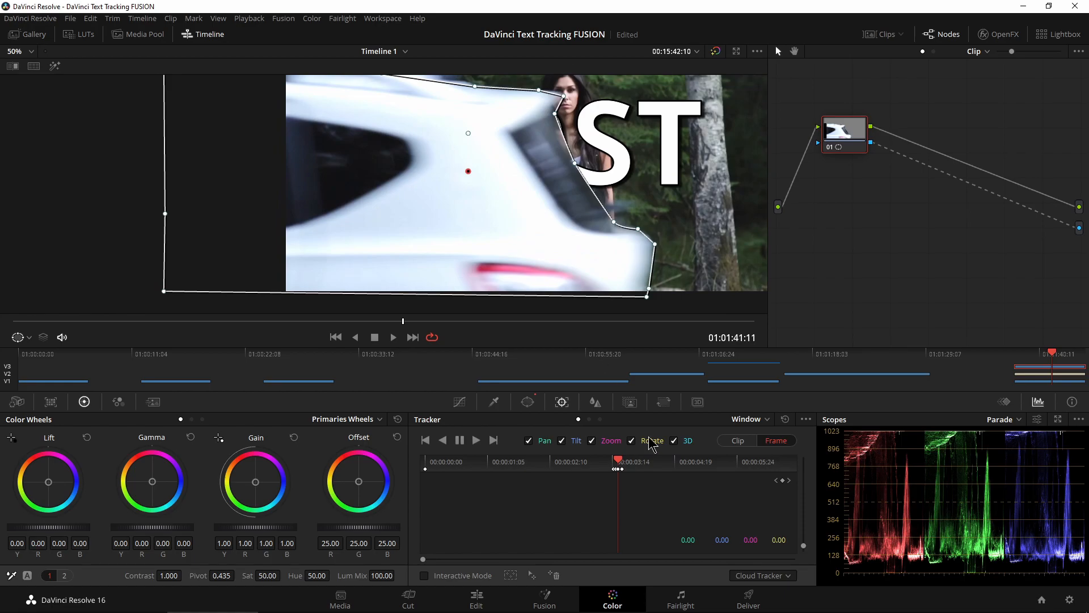
- At 01:01:41:12, adjust the curve window's points around the spoiler tip so they follow the car's edge
drag(624, 470, 626, 470)
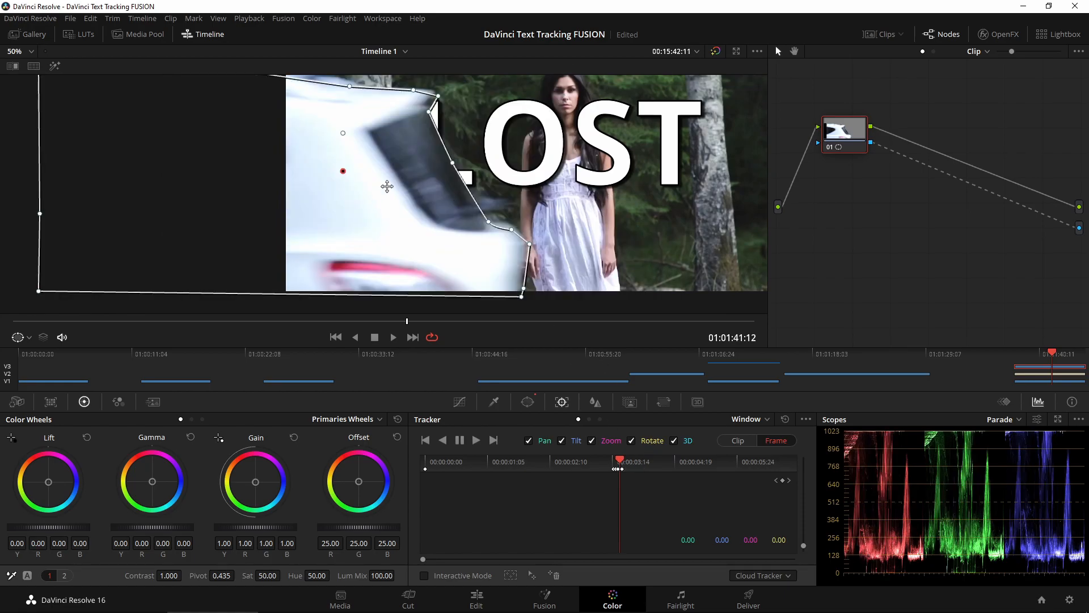
scroll(380, 189, up, 4)
drag(410, 166, 407, 283)
scroll(414, 261, up, 2)
drag(465, 159, 460, 151)
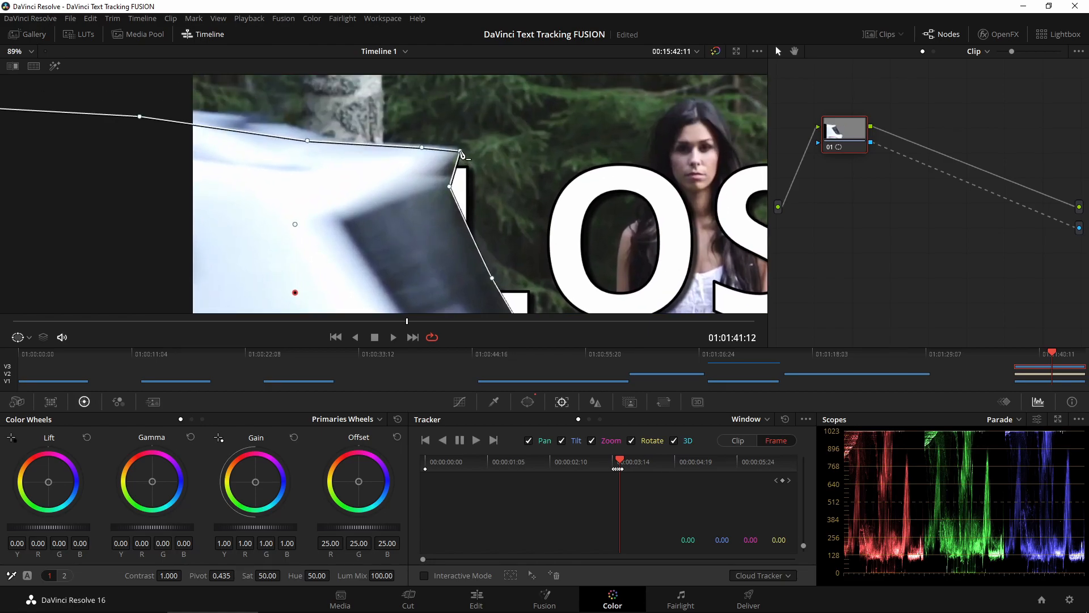
drag(451, 188, 449, 185)
drag(422, 147, 422, 145)
scroll(396, 207, down, 3)
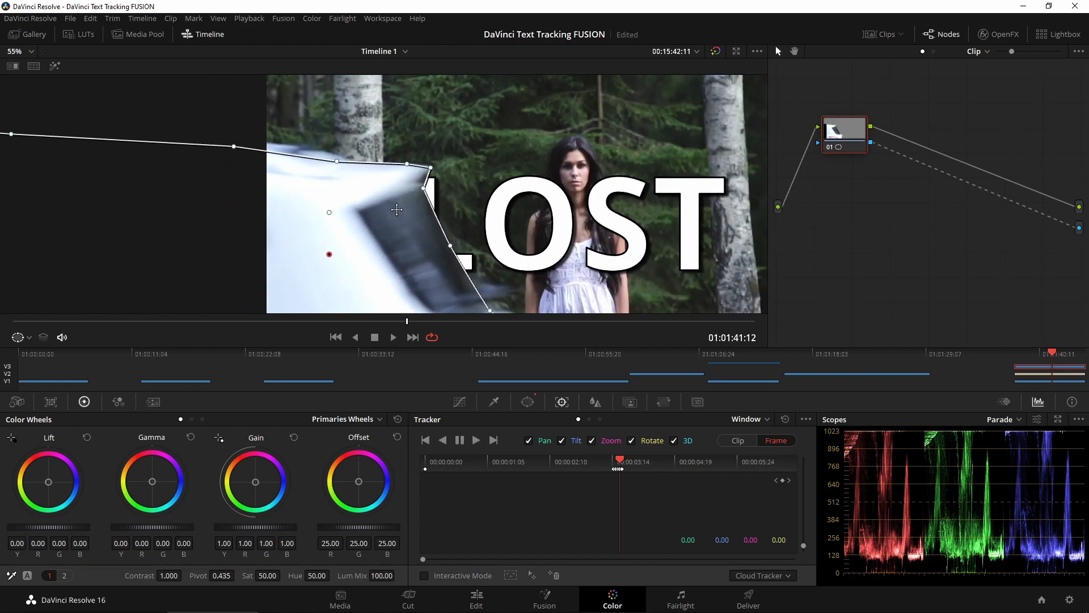
- Check the window at 01:01:41:13, then move it completely out of the picture at 01:01:41:14
key(Right)
drag(406, 232, 486, 176)
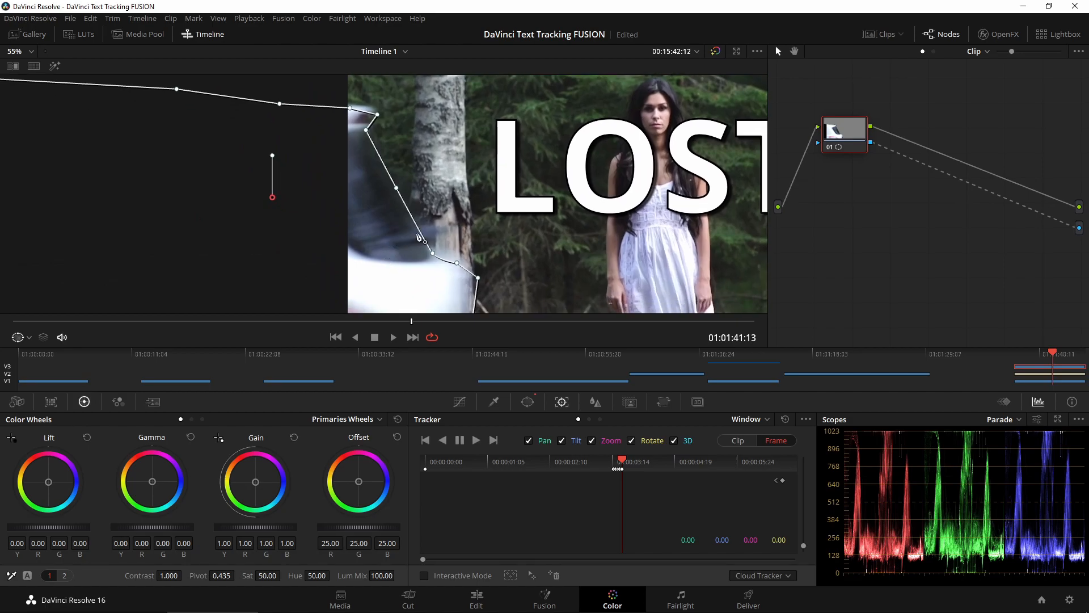
key(Right)
drag(276, 200, 104, 181)
scroll(496, 248, down, 2)
scroll(495, 248, down, 2)
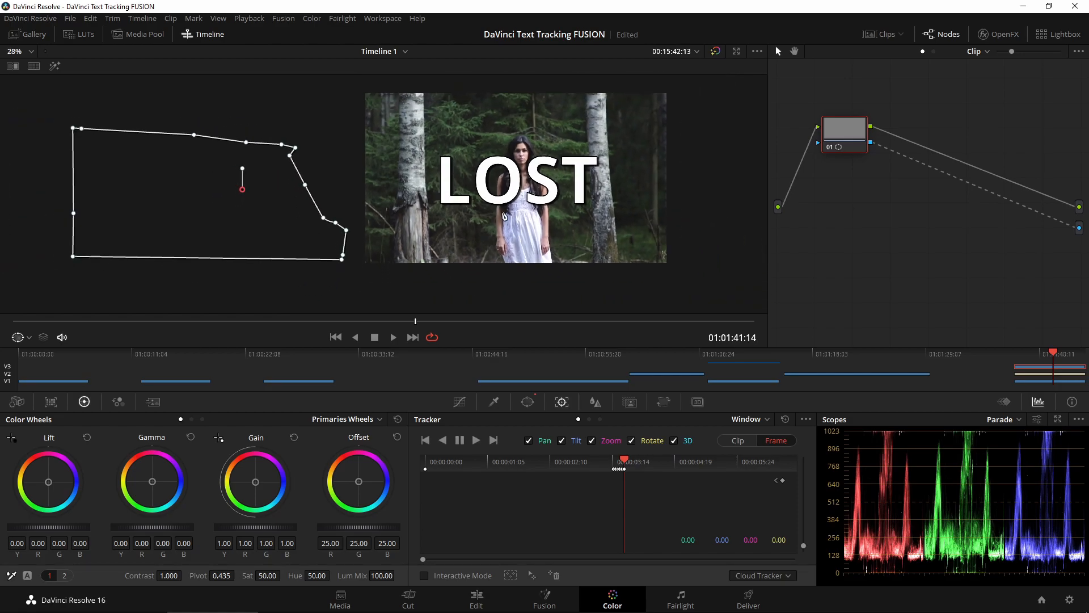
- Return to the Edit page, place the playhead at 01:01:38:10 and play back the LOST text reveal
click(614, 466)
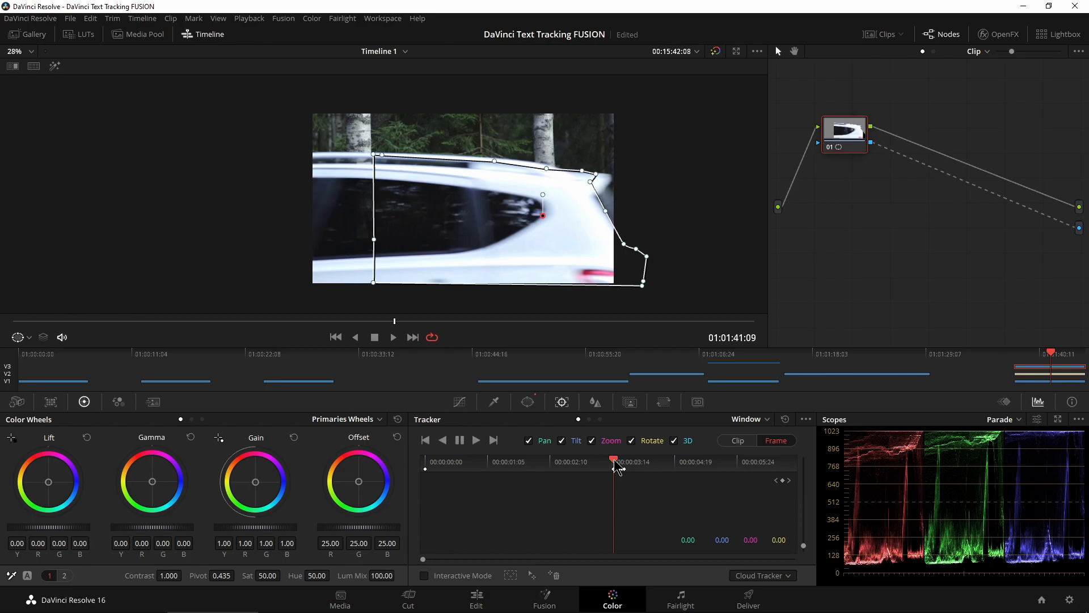
click(473, 597)
drag(676, 385, 620, 387)
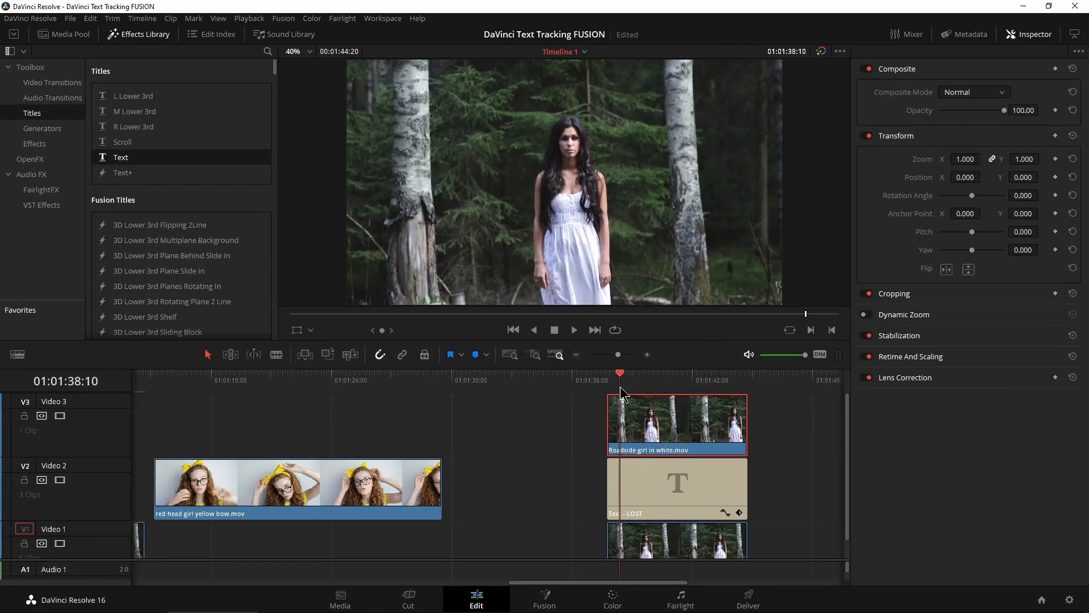
drag(502, 559, 502, 562)
drag(97, 394, 90, 471)
scroll(242, 390, right, 5)
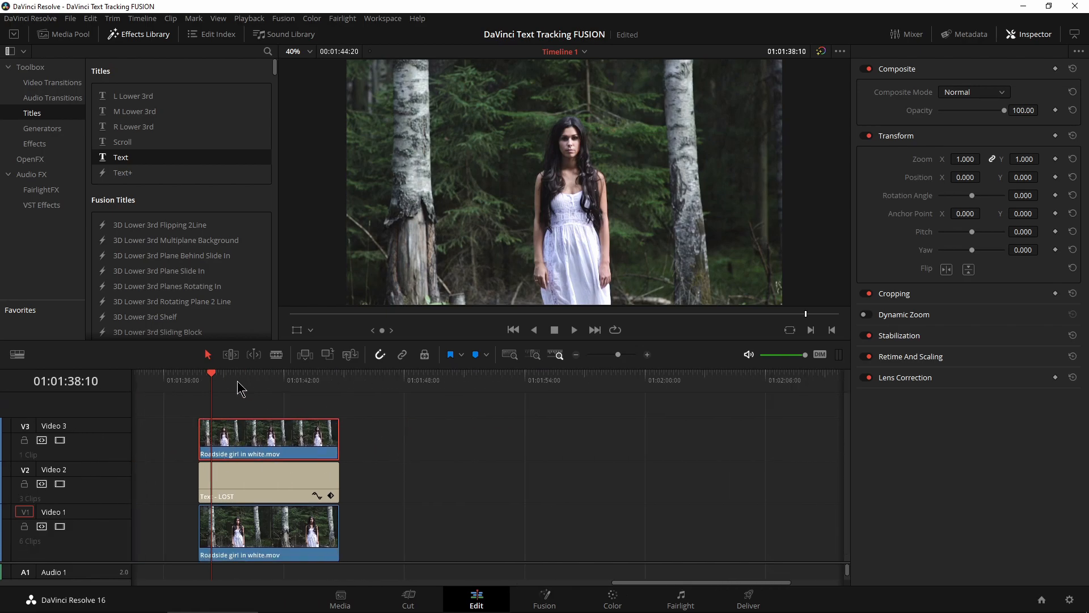
key(p)
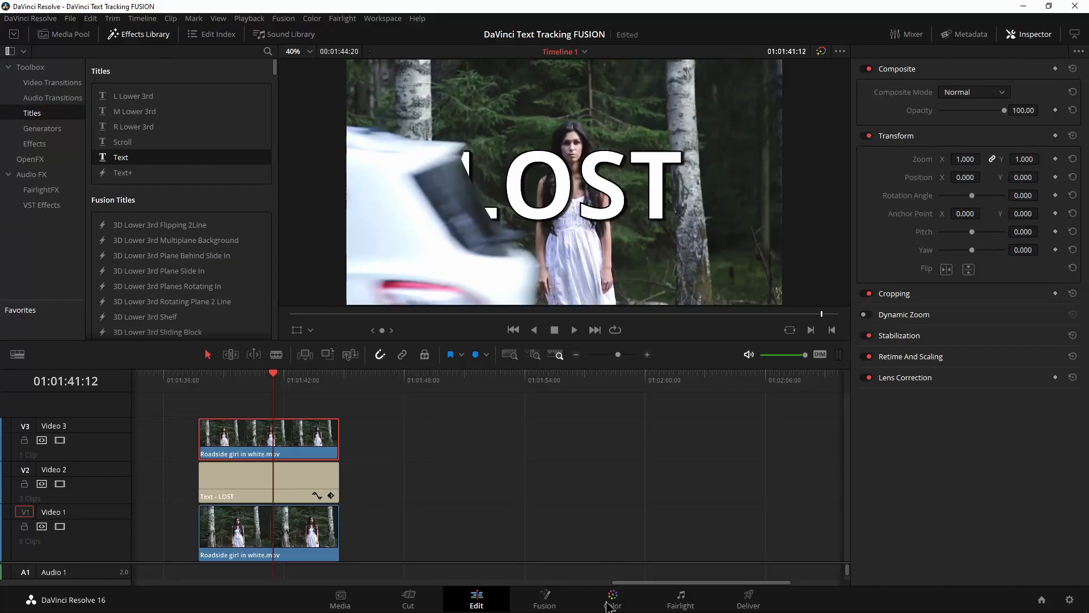
- On the Color page, soften the curve window's edge with Soft 1 at 0.68 and Outside at 0.42
click(610, 602)
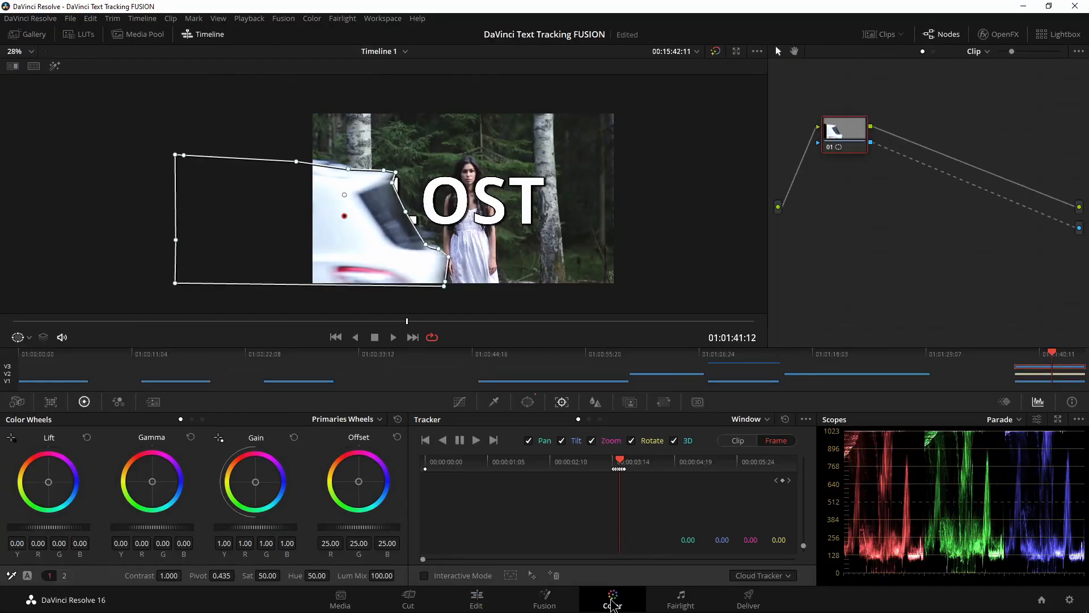
click(528, 403)
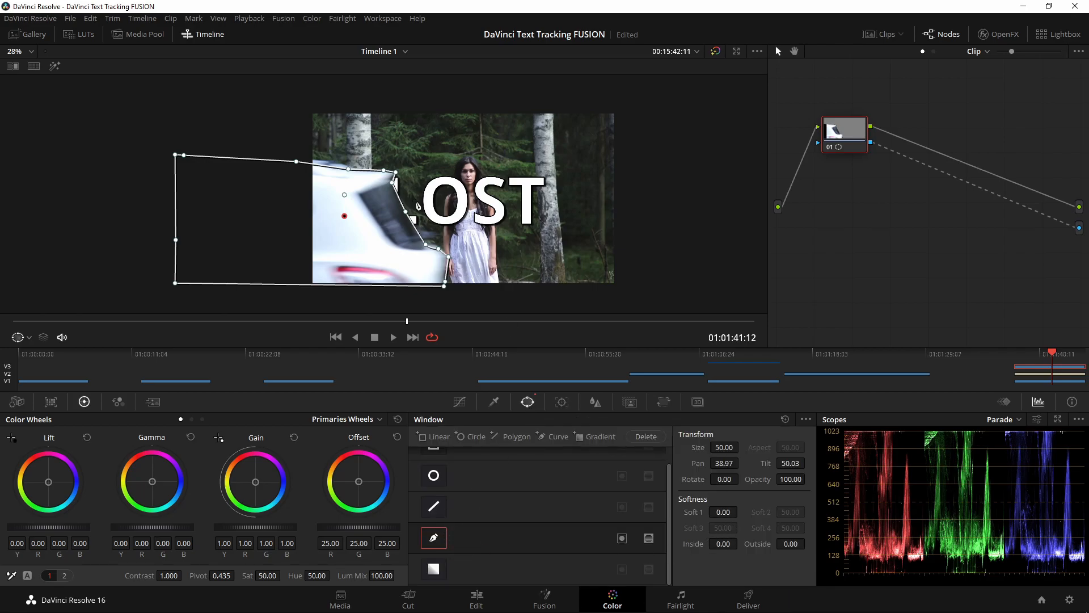
scroll(537, 174, up, 5)
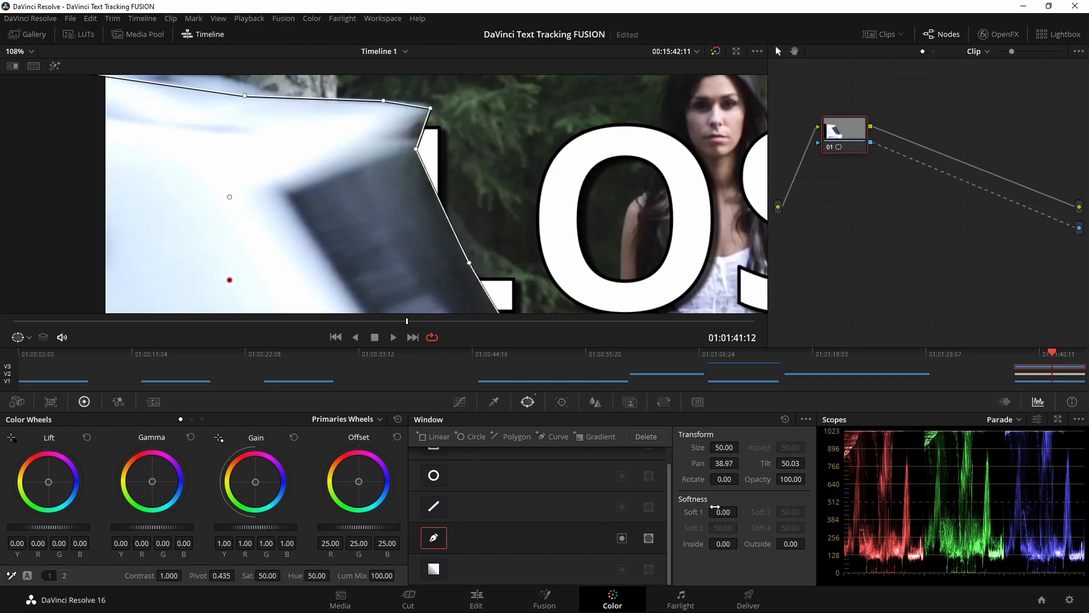
mouse_move(723, 512)
mouse_down()
mouse_move(748, 512)
mouse_move(722, 514)
mouse_up()
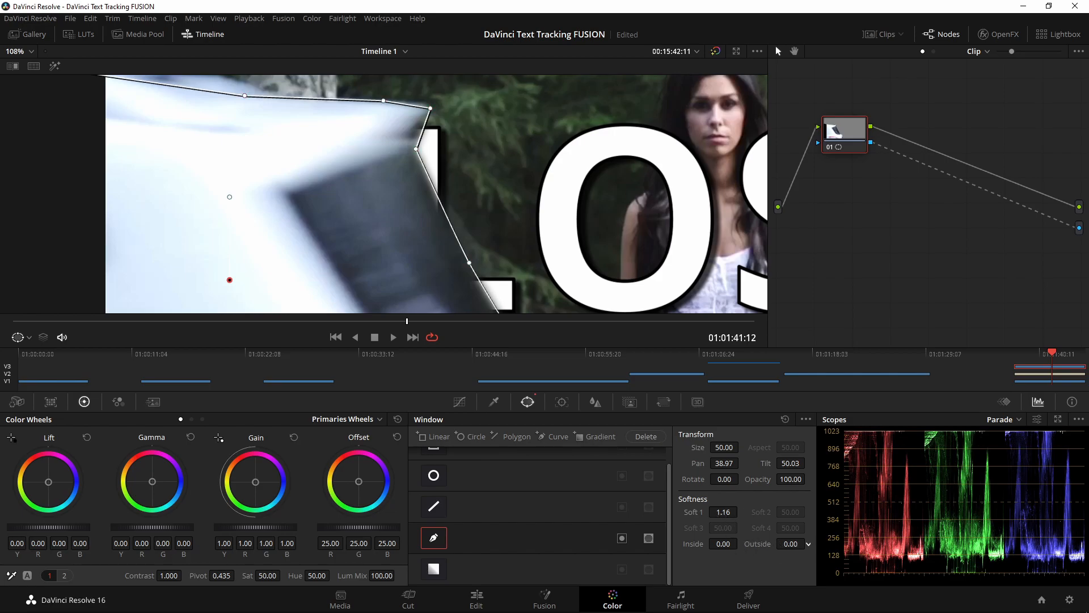
drag(808, 543, 808, 543)
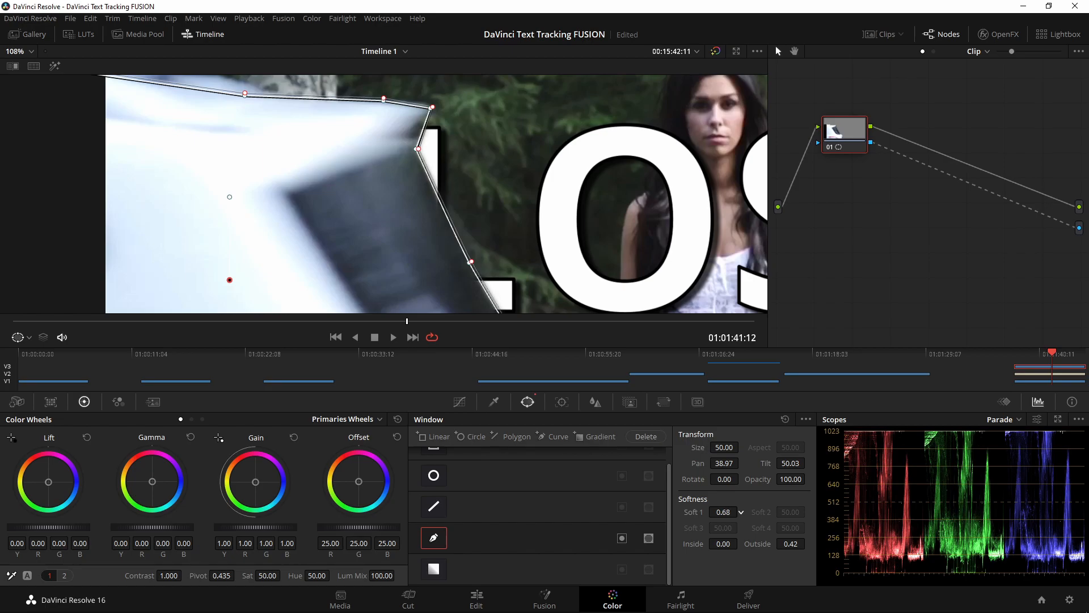
scroll(312, 151, down, 6)
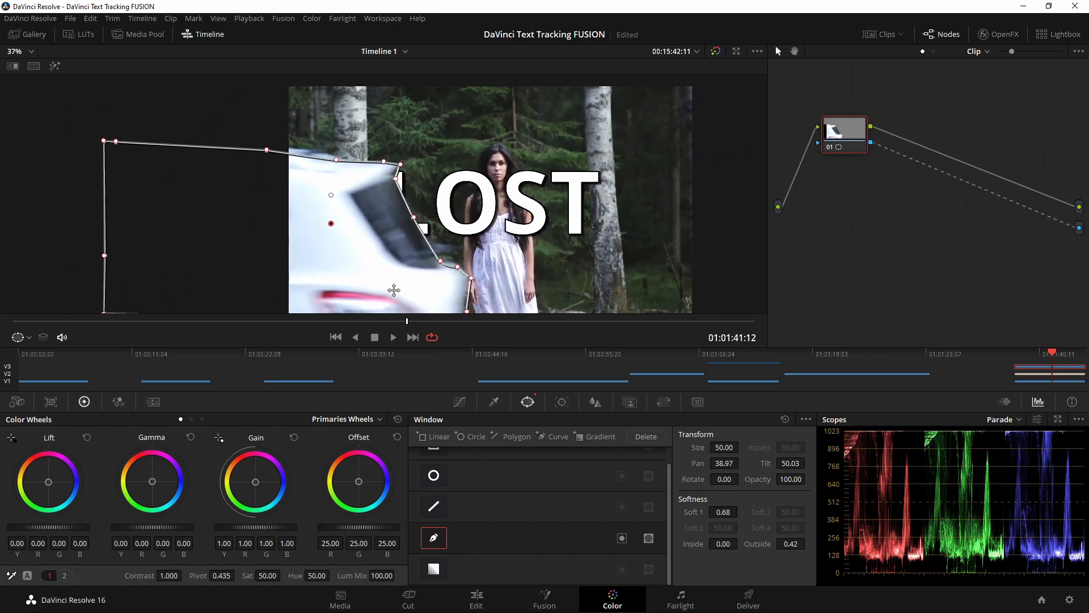
scroll(394, 290, down, 1)
- Return to the Edit page, review the softened reveal in full-screen playback and park the playhead at 01:01:41:08
click(477, 598)
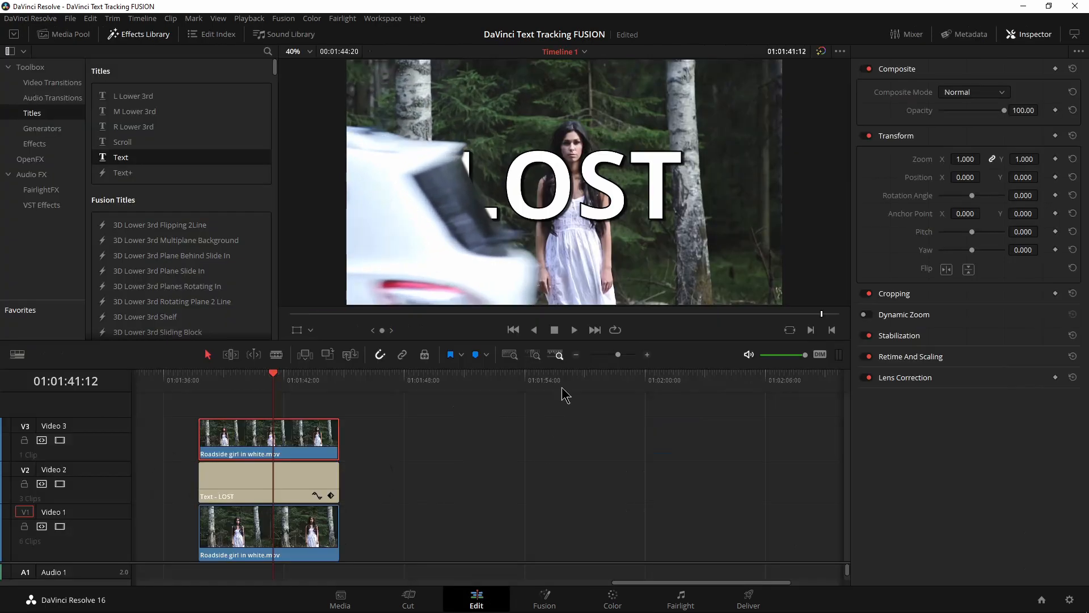
key(Up)
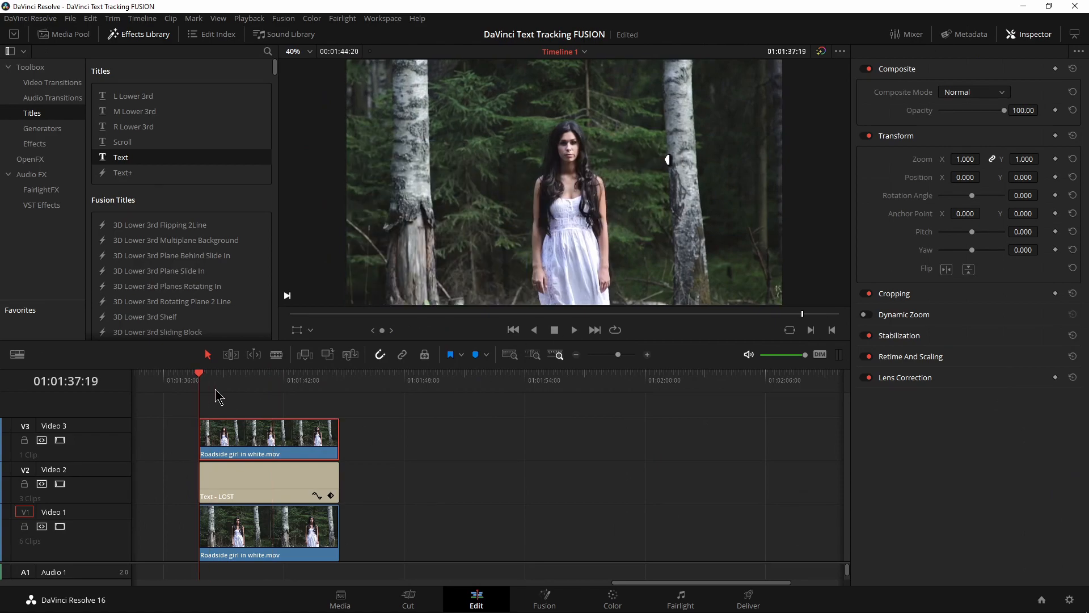
drag(218, 391, 247, 387)
key(ctrl+f)
key(space)
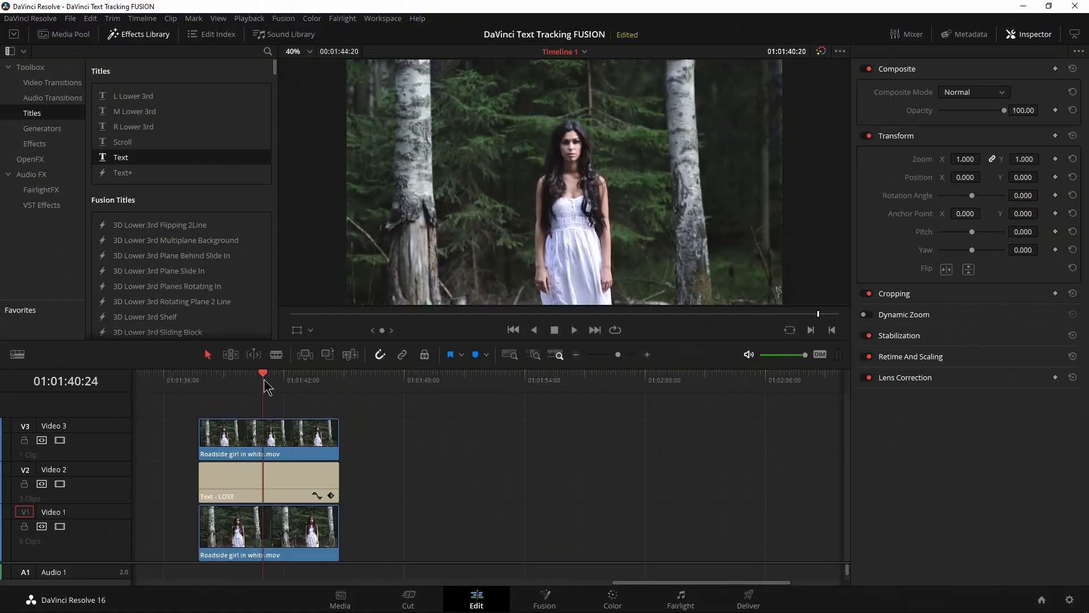
click(274, 379)
drag(273, 380, 270, 380)
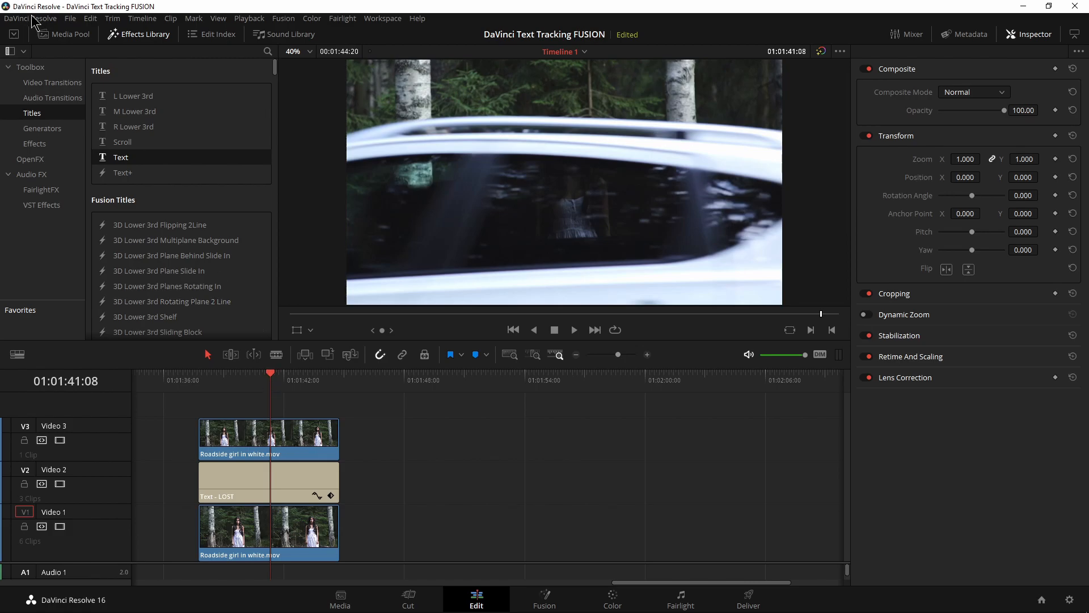
- Place a new copy of the Roadside girl clip on Video 1 at about 01:01:54:00 and move the playhead to 01:01:57:08
click(70, 37)
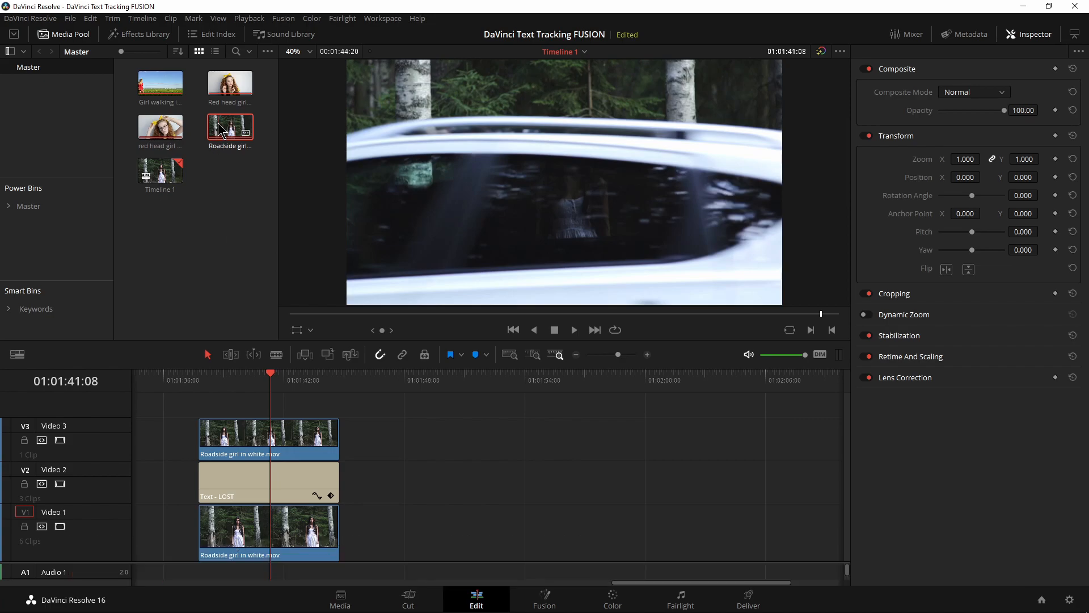
drag(316, 254, 526, 539)
drag(539, 379, 590, 383)
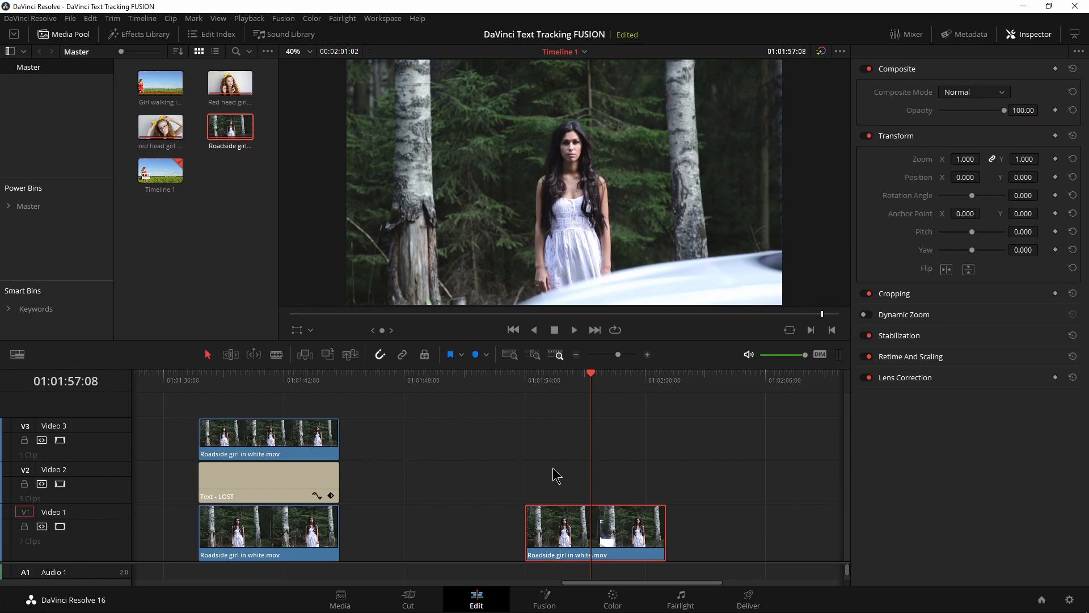
- Open the clip on the Fusion page and reposition the MediaIn1 and MediaOut1 nodes lower in the node graph
click(543, 602)
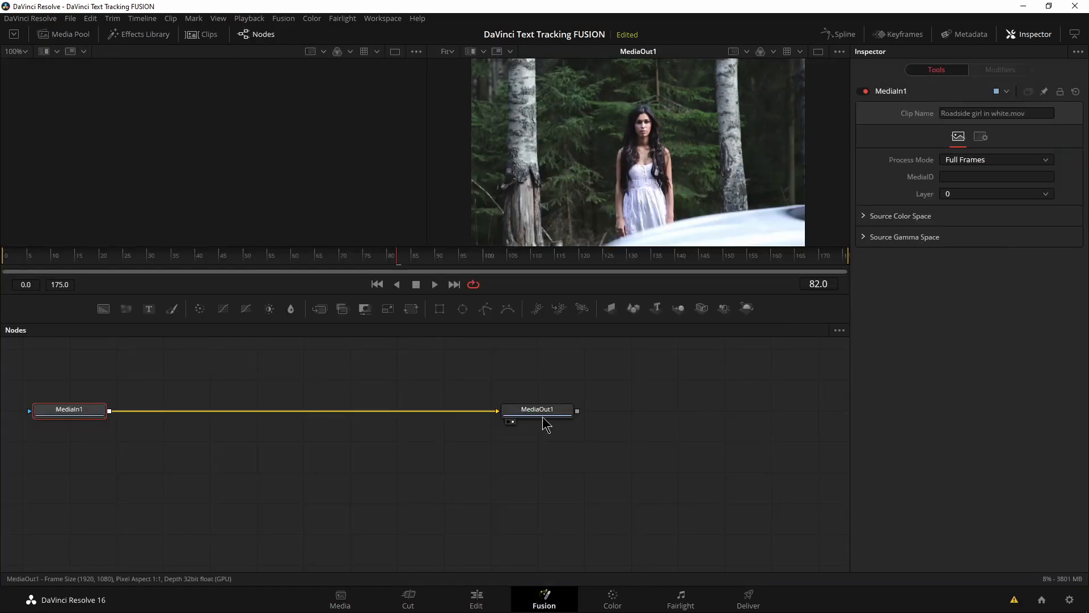
drag(547, 421, 686, 508)
drag(62, 420, 301, 508)
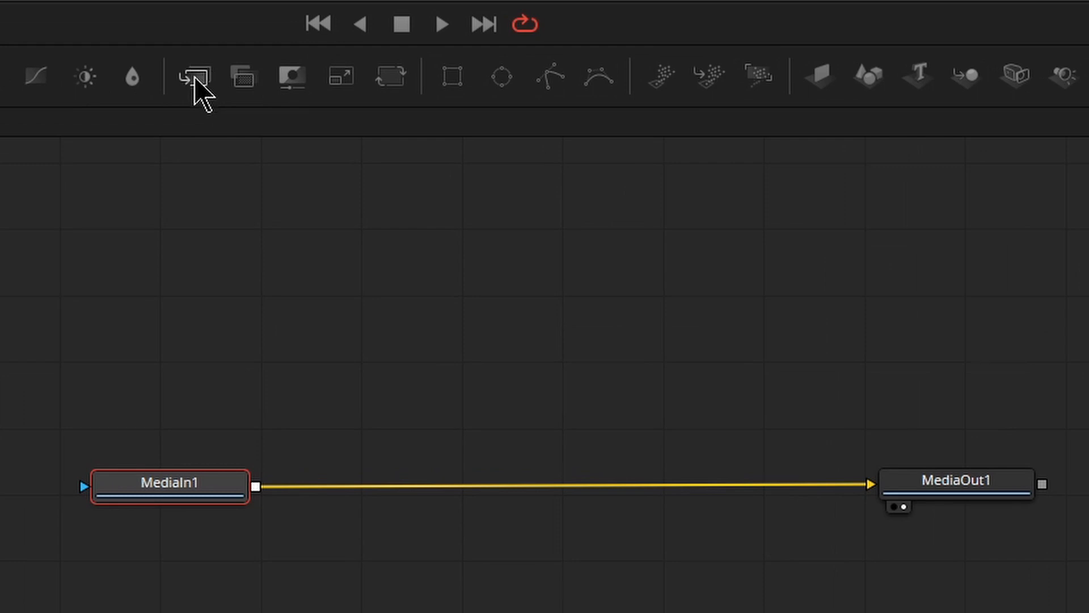
- Add a Merge node and wire it between MediaIn1 and MediaOut1, with MediaIn1 as its background
drag(195, 78, 244, 114)
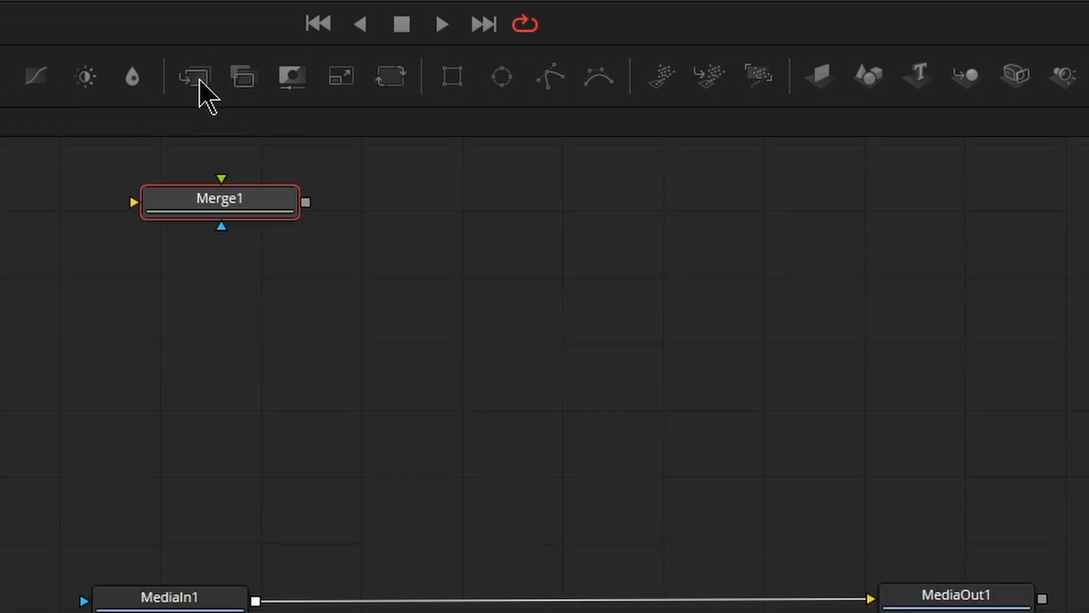
click(201, 80)
key(Delete)
drag(264, 217, 545, 583)
key(ctrl+z)
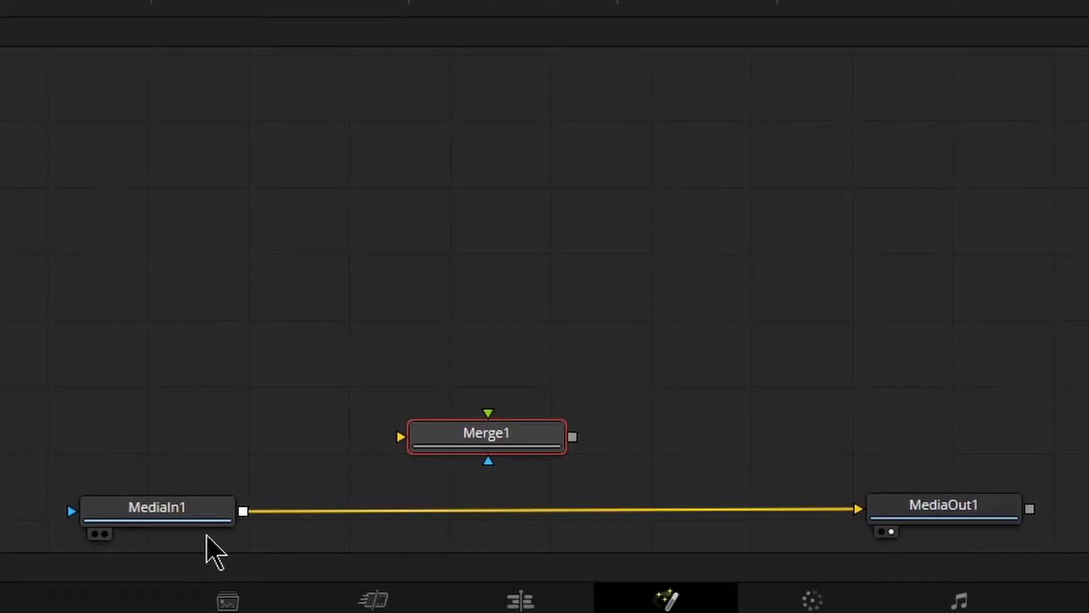
drag(249, 556, 406, 486)
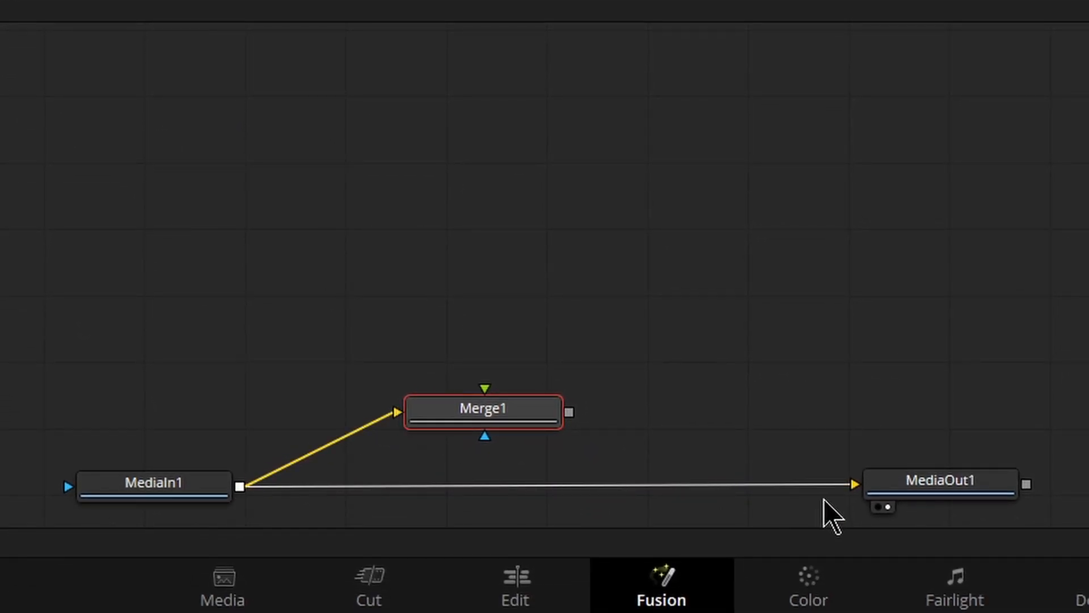
mouse_move(851, 492)
mouse_down()
mouse_move(573, 440)
mouse_move(894, 495)
mouse_move(839, 499)
mouse_up()
drag(569, 412, 855, 484)
click(908, 479)
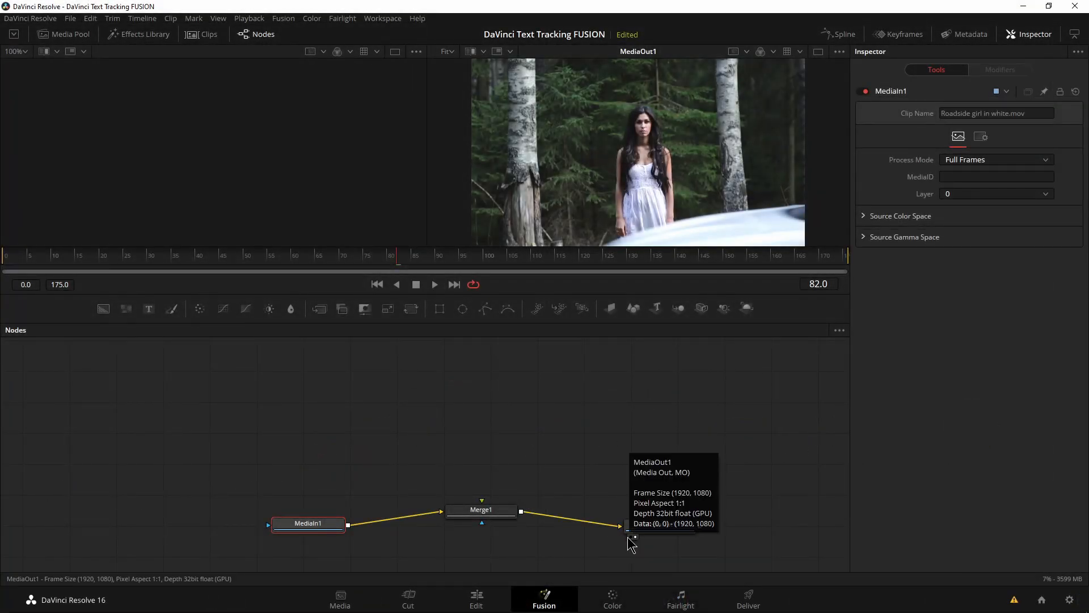
- Preview MediaIn1 in the first viewer beside MediaOut1 in the second, toggling the nodes' viewer display on and off
click(631, 538)
click(631, 538)
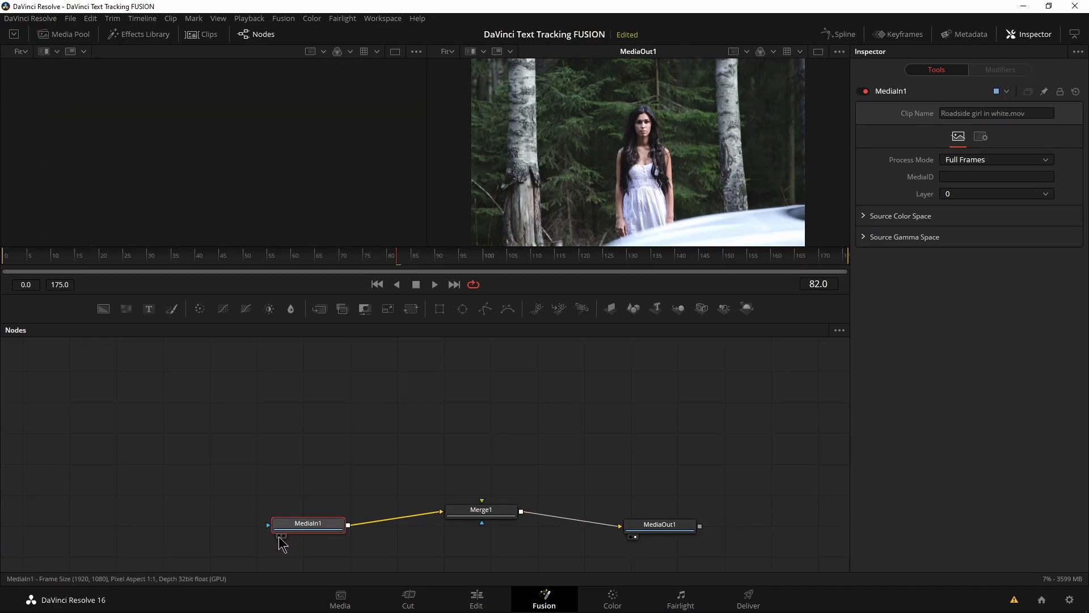
click(279, 537)
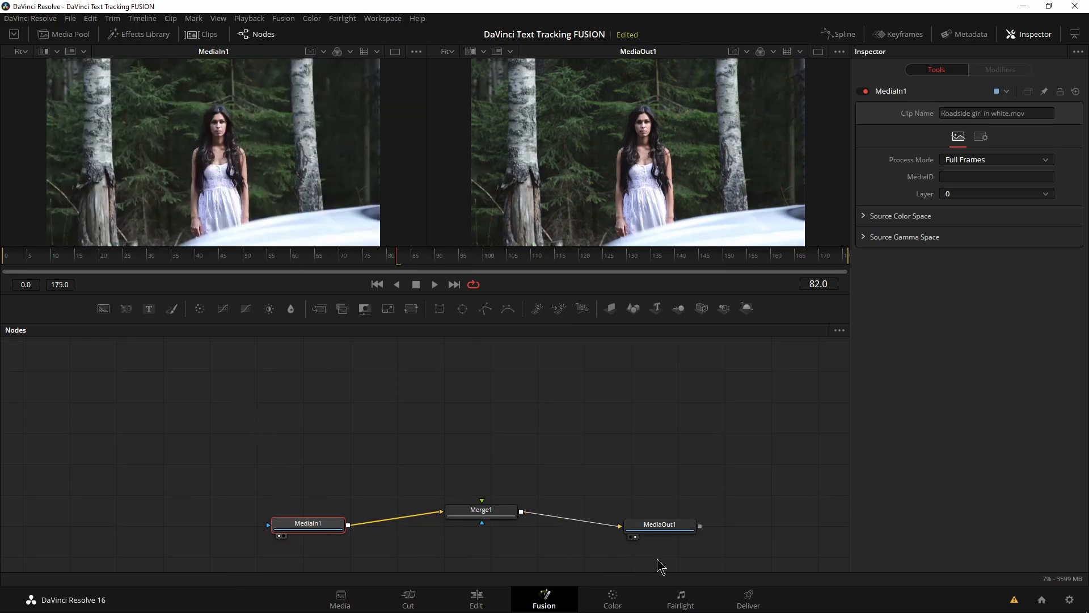
click(635, 538)
click(636, 537)
click(635, 537)
click(279, 535)
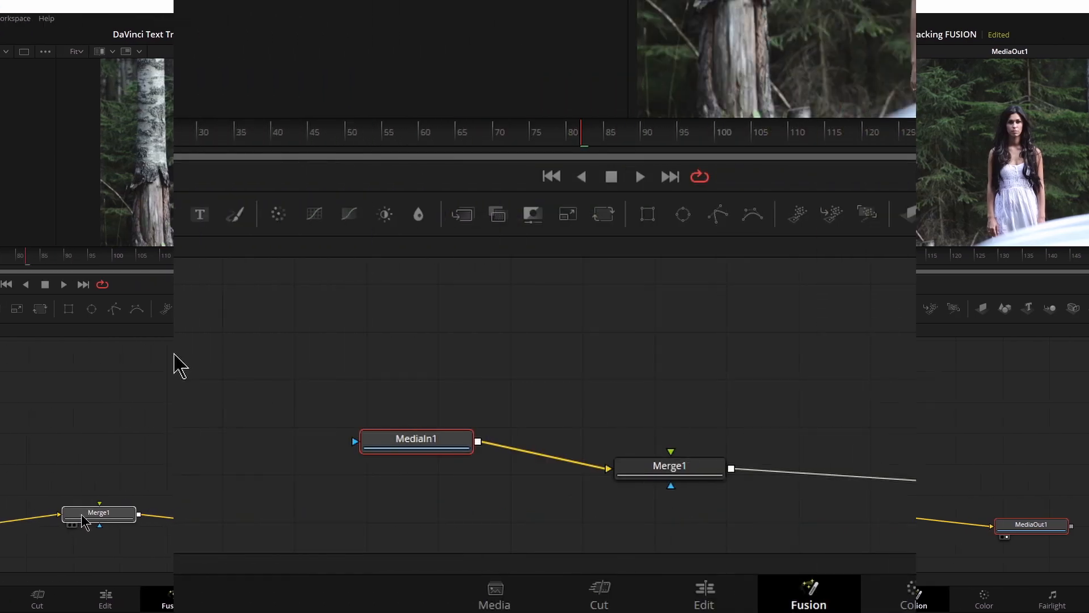
- Add a Text node above Merge1, connect it to the merge's foreground input and enter LOST as its styled text
drag(200, 214, 660, 382)
drag(704, 344, 671, 452)
drag(647, 358, 668, 356)
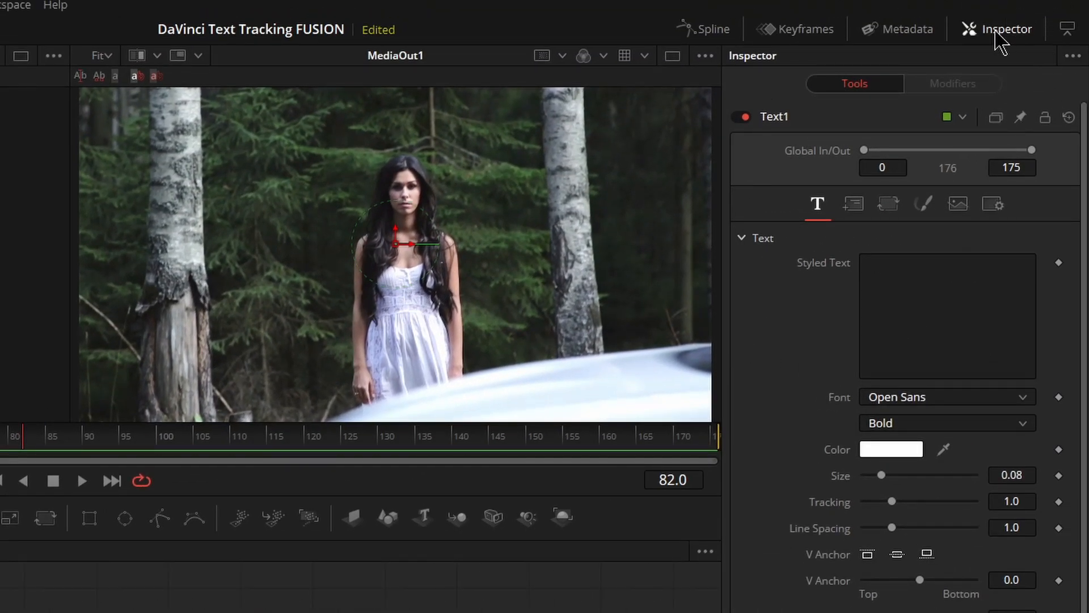
click(996, 33)
click(993, 35)
click(924, 315)
text(LOST)
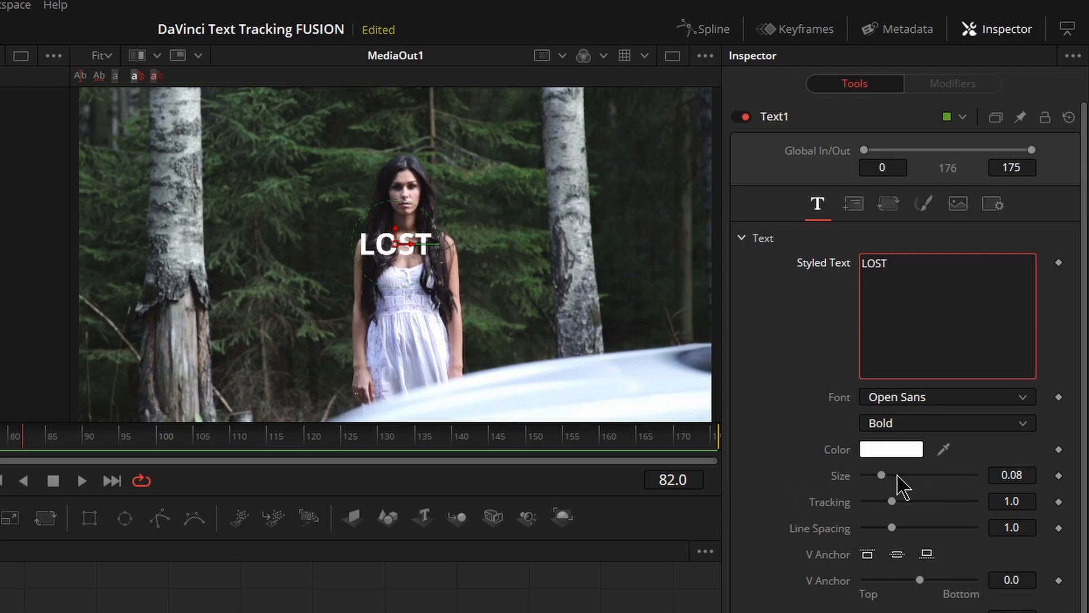
- Enlarge the LOST text to size 0.3228, judging it against the passing car at frame 91
drag(881, 476, 946, 489)
click(38, 438)
drag(57, 436, 89, 442)
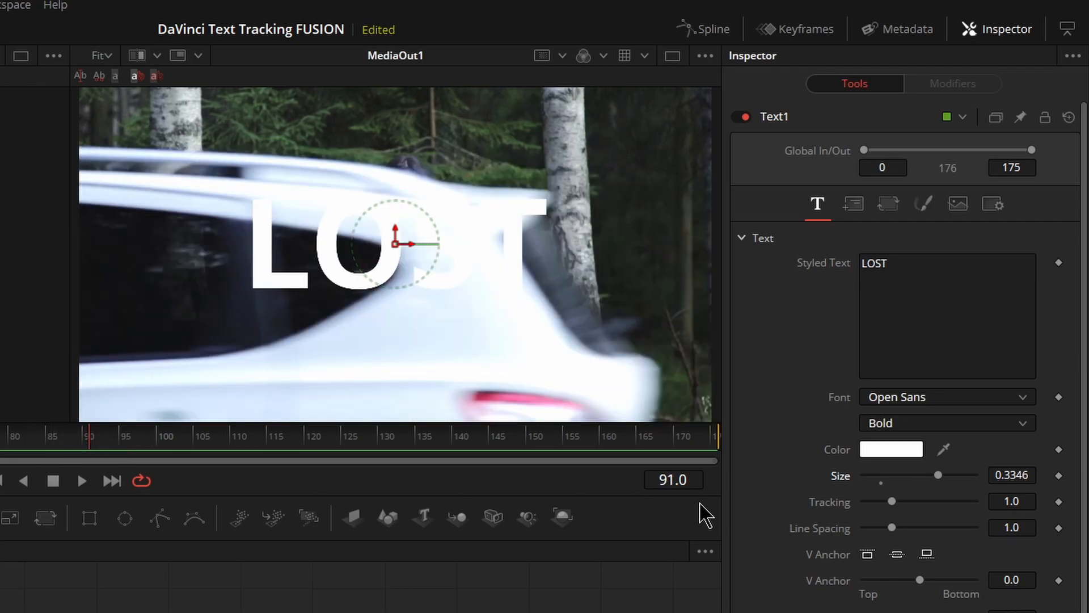
drag(939, 475, 944, 475)
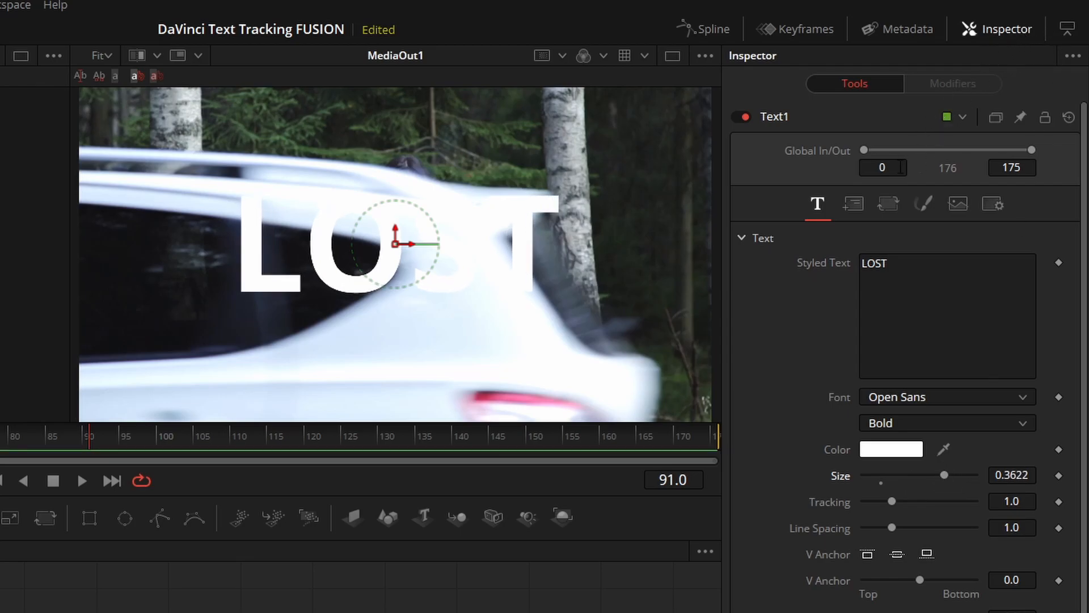
drag(944, 475, 935, 475)
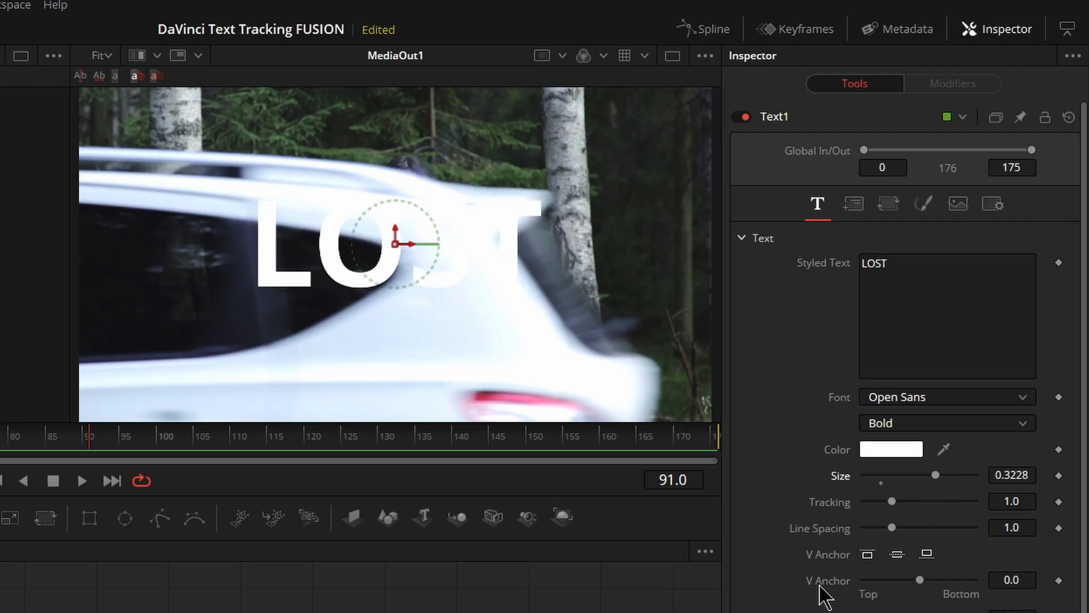
- Change the shading type of the text's first shading element to Gradient
scroll(822, 596, down, 3)
scroll(827, 267, up, 3)
click(854, 203)
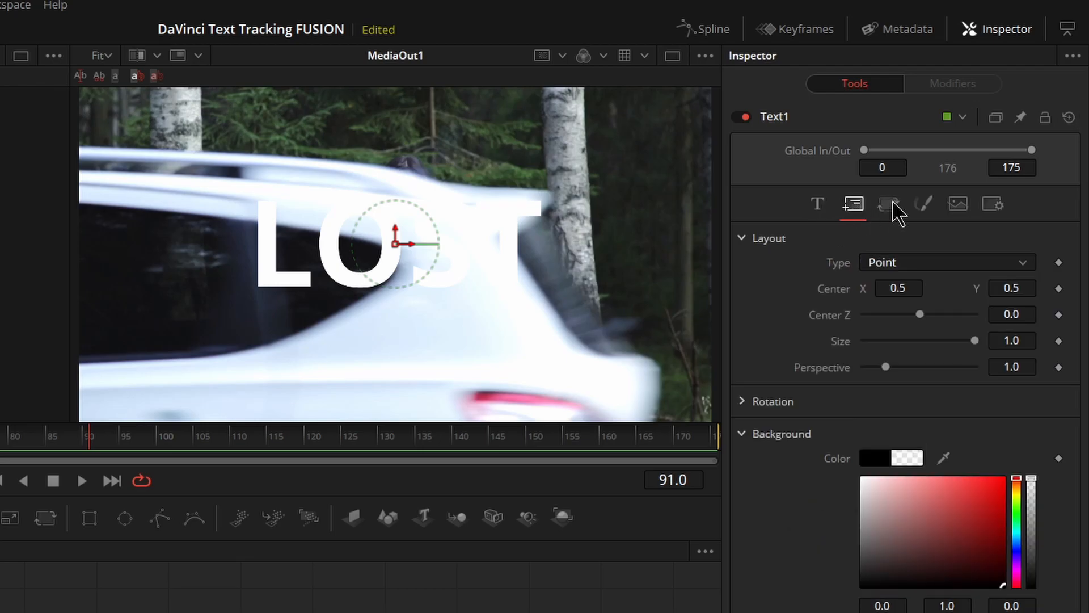
click(889, 204)
click(923, 204)
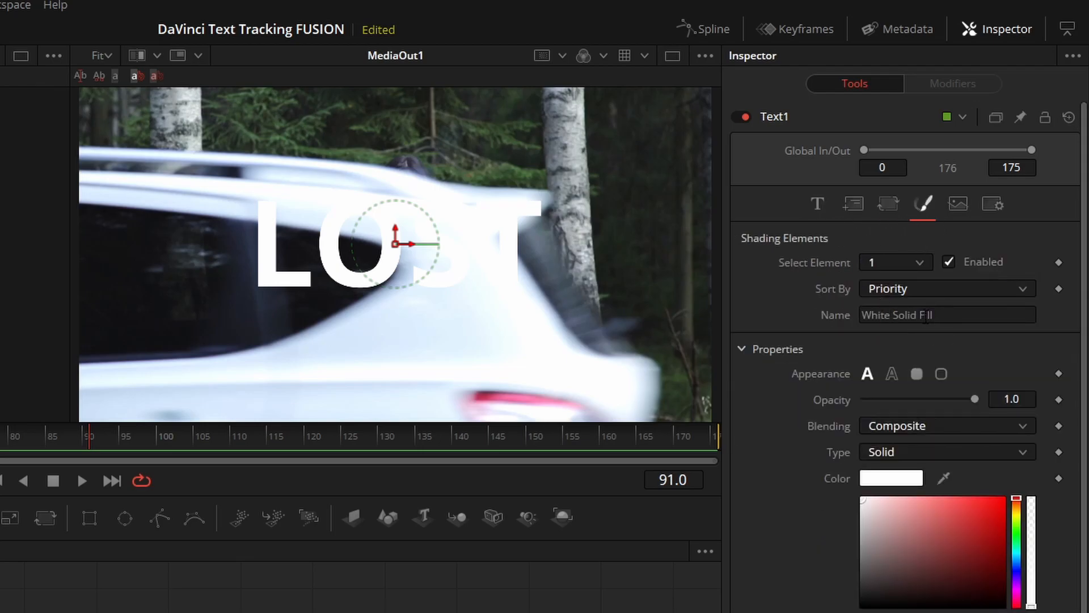
click(917, 459)
click(901, 515)
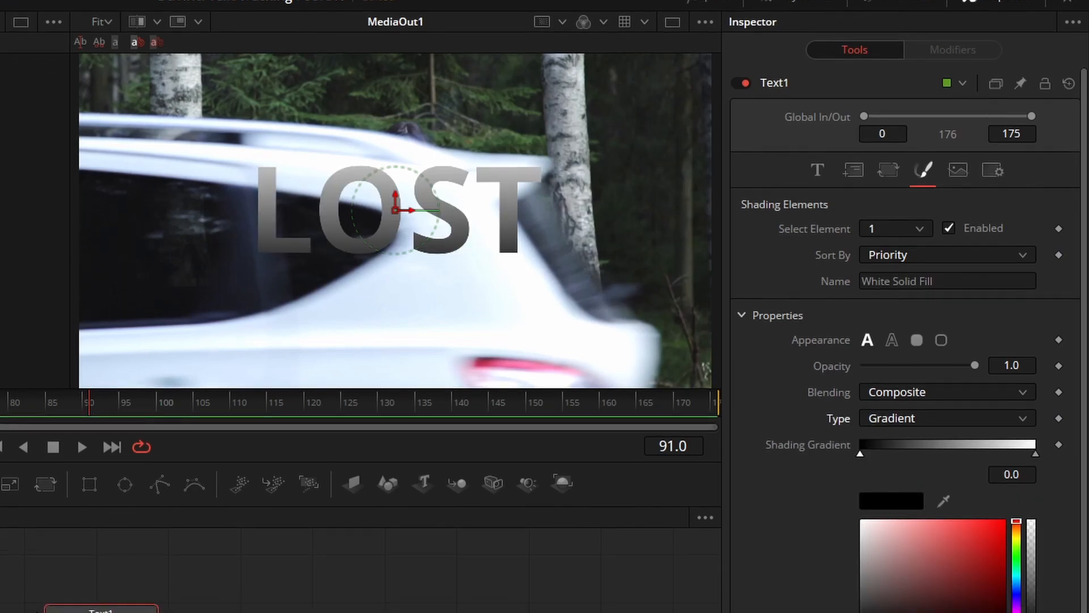
- Set the end colour of the text's shading gradient to forest green #3b5534, sampled from the footage
mouse_move(867, 554)
mouse_down()
mouse_move(874, 566)
mouse_move(864, 509)
mouse_move(857, 516)
mouse_up()
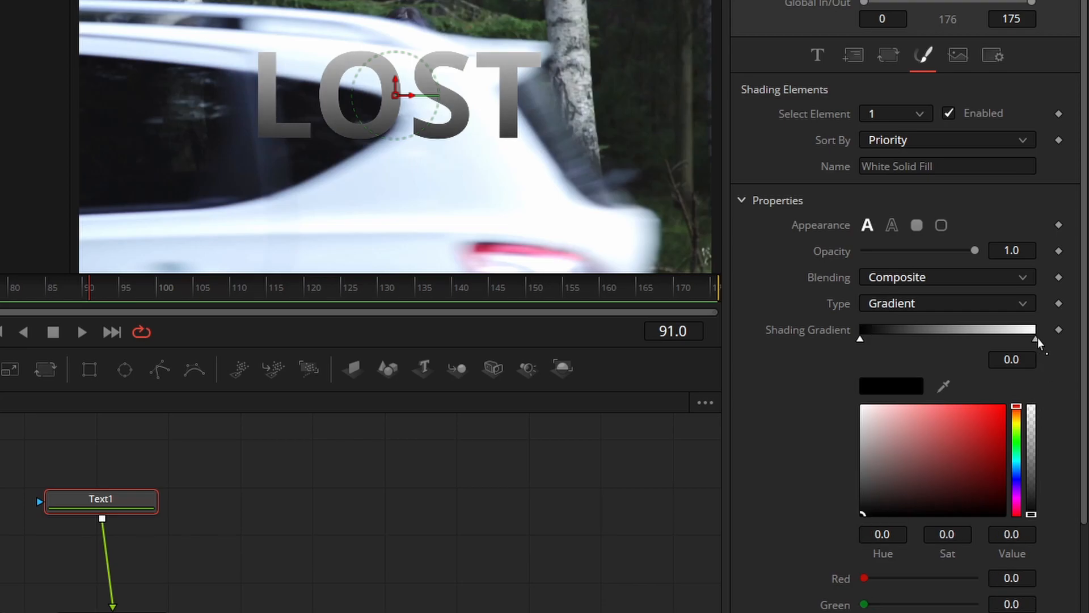
click(1035, 340)
click(896, 386)
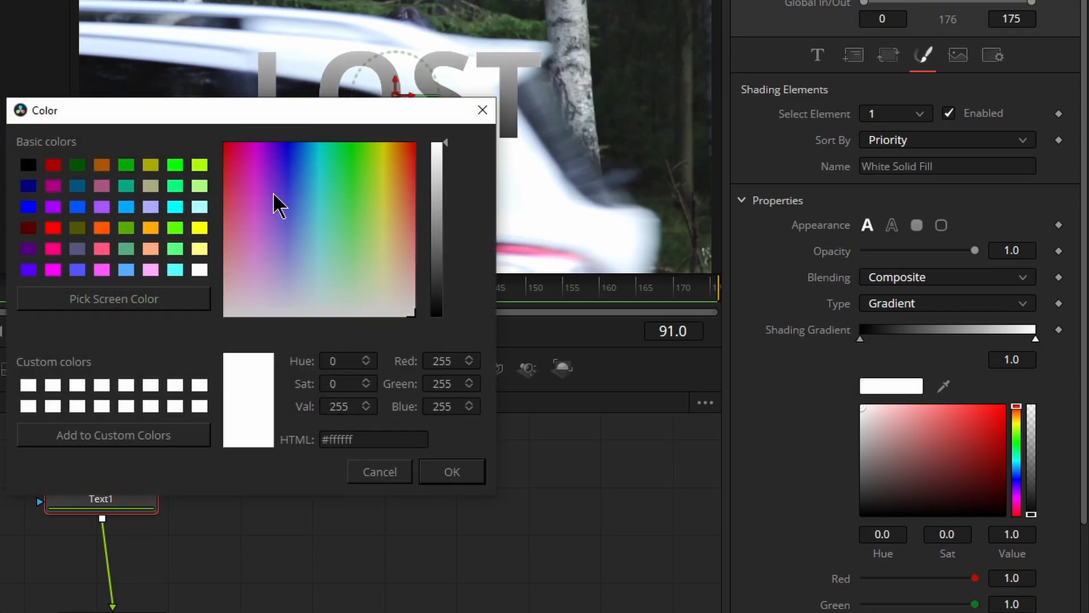
click(127, 309)
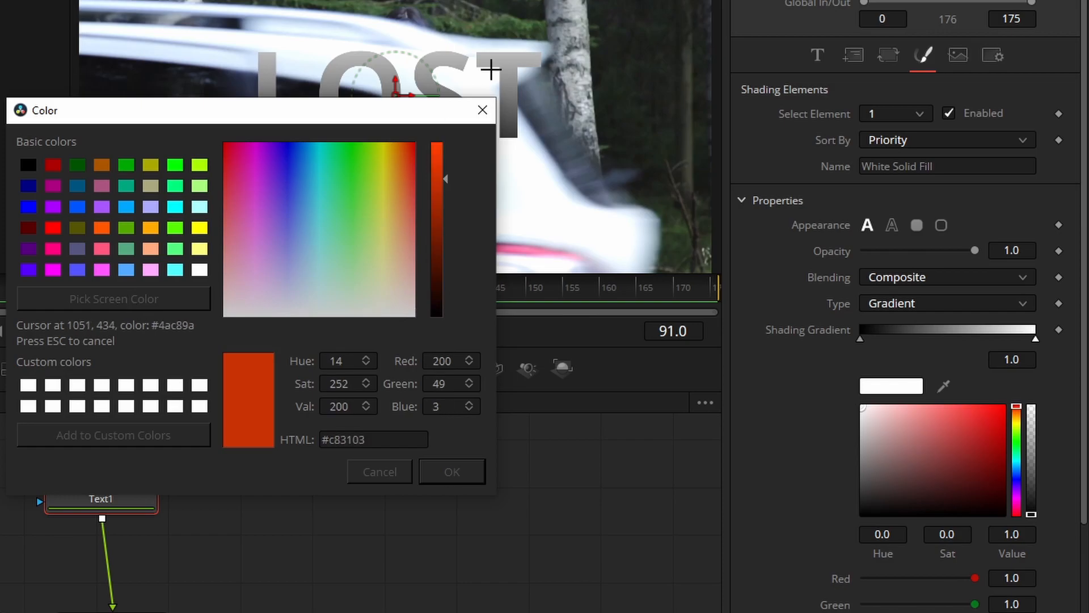
click(526, 25)
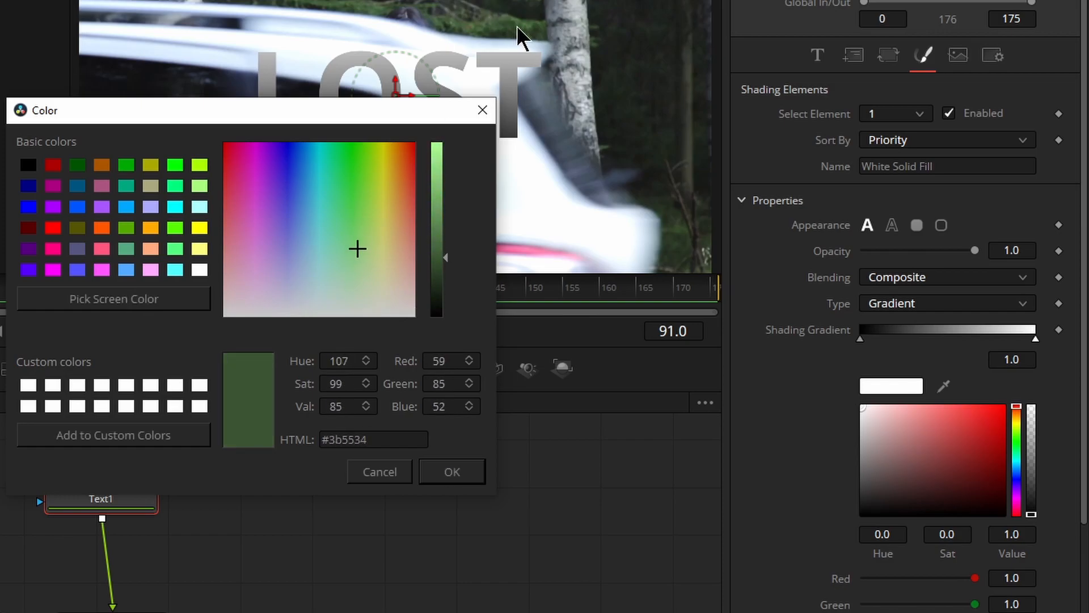
click(436, 477)
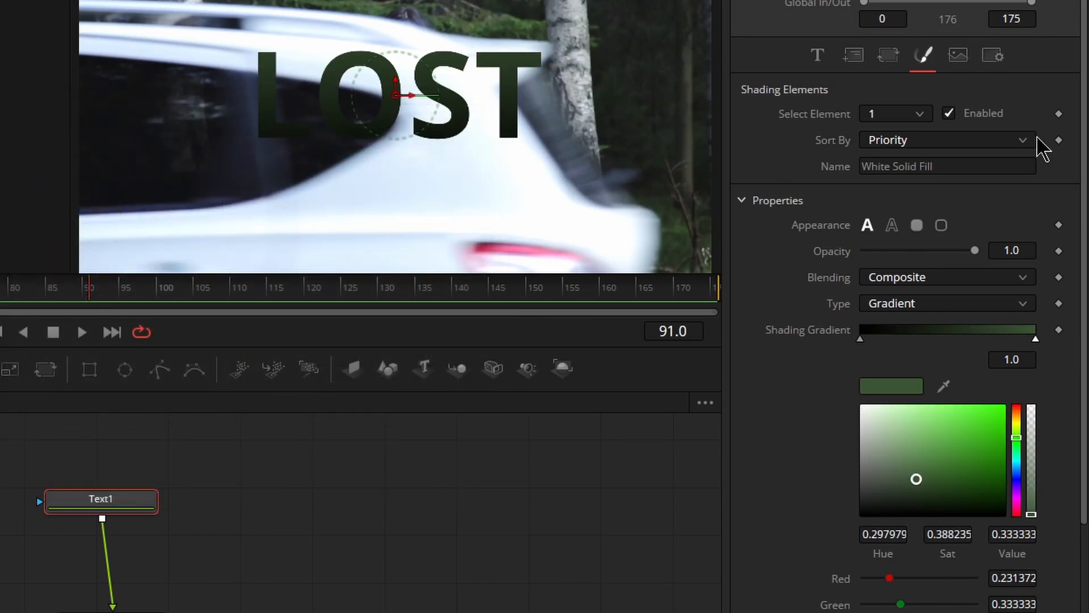
- Soften the text fill with X 8.19, Y 4.88, glow about 0.189 and softness applied to the fill colour, and brighten the gradient's green
scroll(851, 392, down, 5)
click(863, 387)
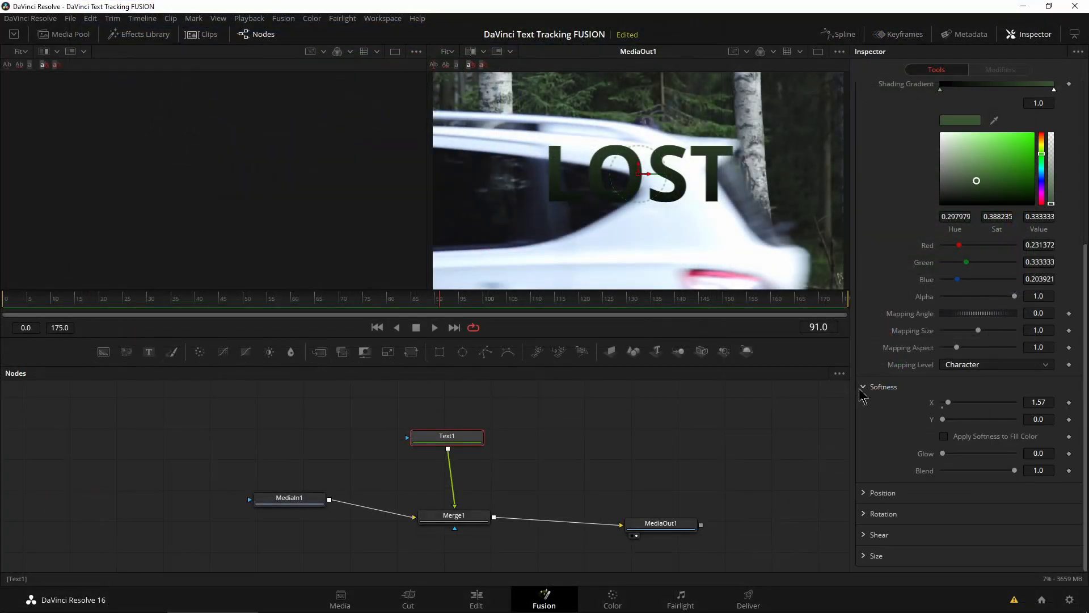
click(945, 436)
drag(948, 402, 958, 462)
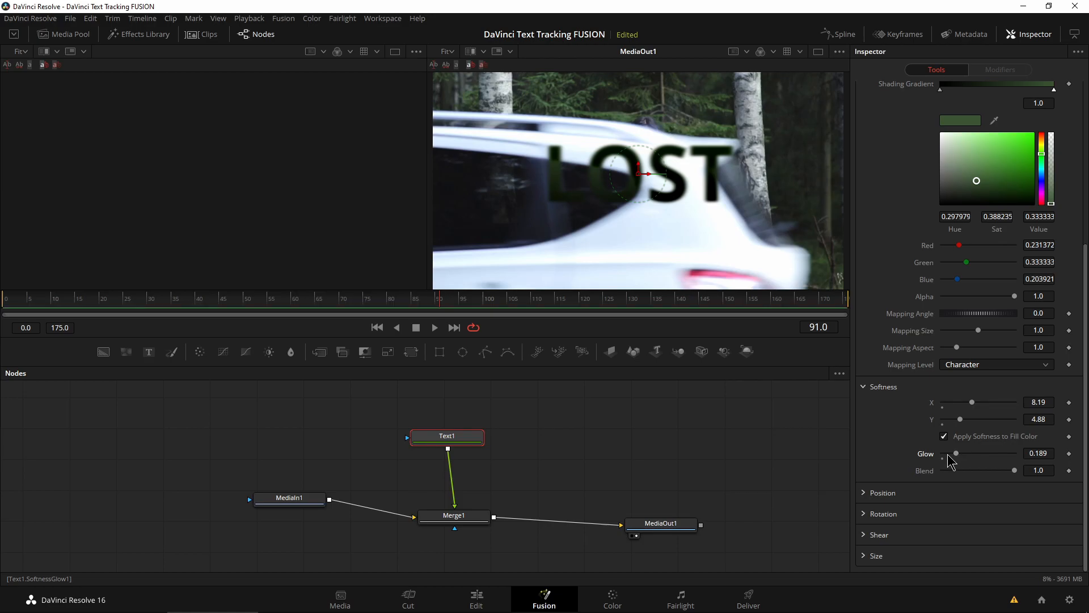
scroll(892, 425, up, 5)
mouse_move(976, 424)
mouse_down()
mouse_move(1043, 391)
mouse_move(947, 404)
mouse_up()
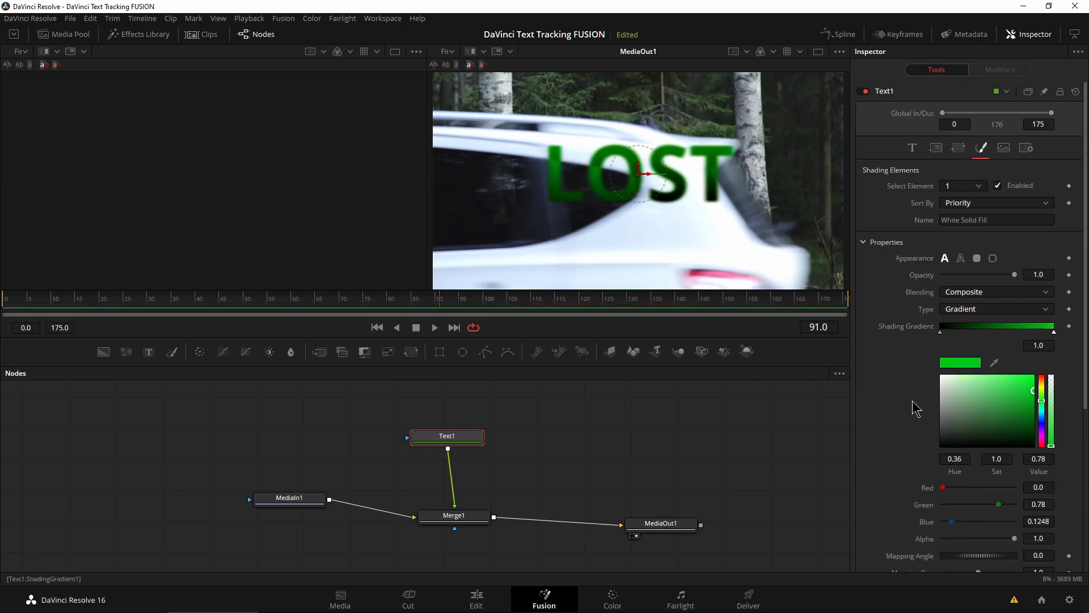
- Enable shading element 2 as an outline for LOST, coloured black with a thickness of 0.0283
click(979, 186)
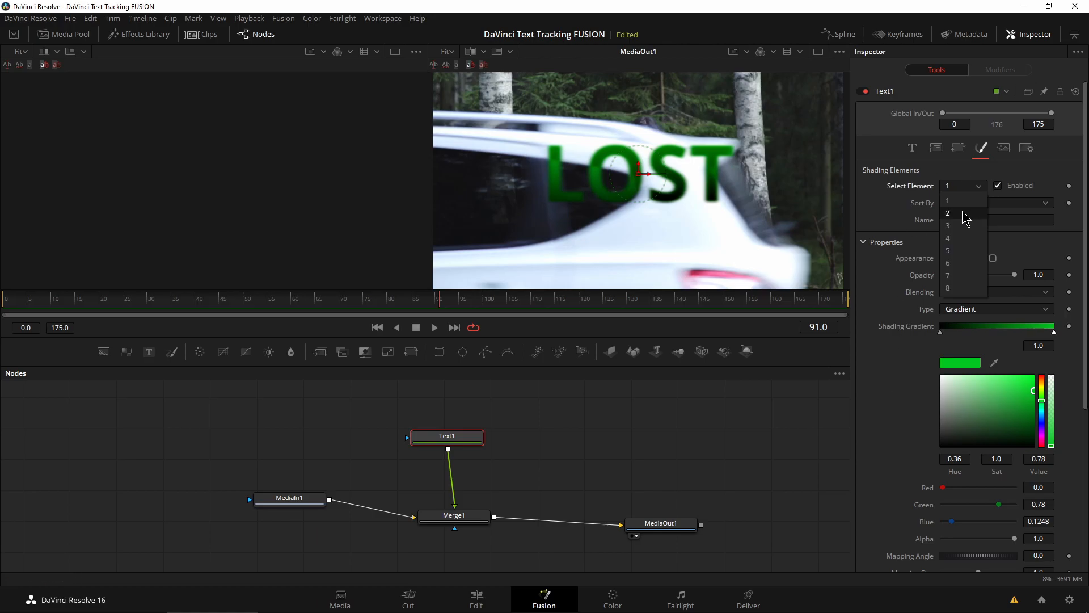
click(965, 213)
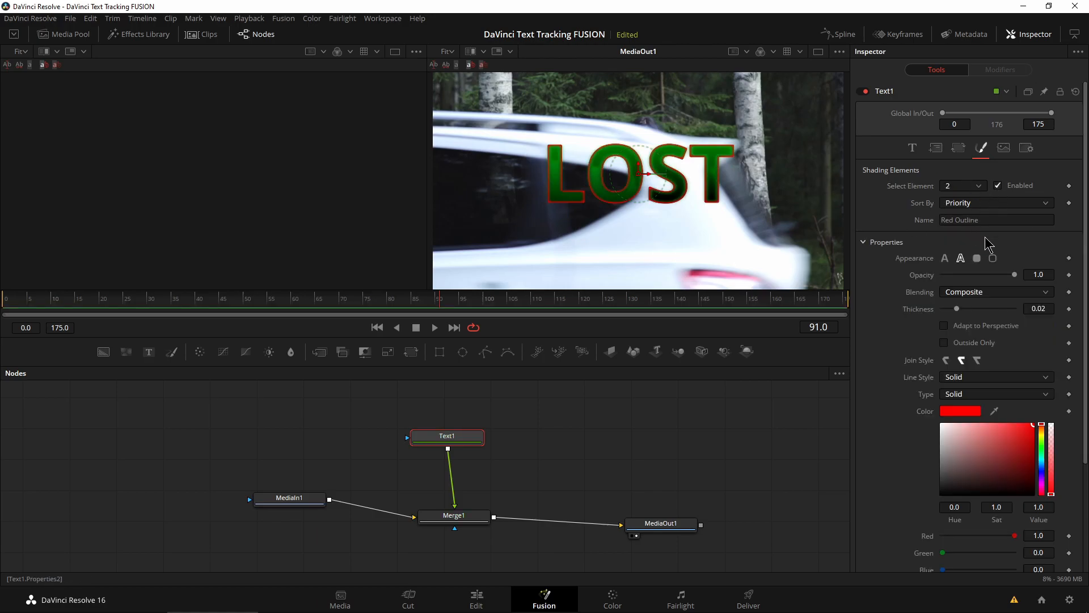
scroll(932, 409, down, 3)
mouse_move(1031, 362)
mouse_down()
mouse_move(941, 357)
mouse_move(881, 448)
mouse_up()
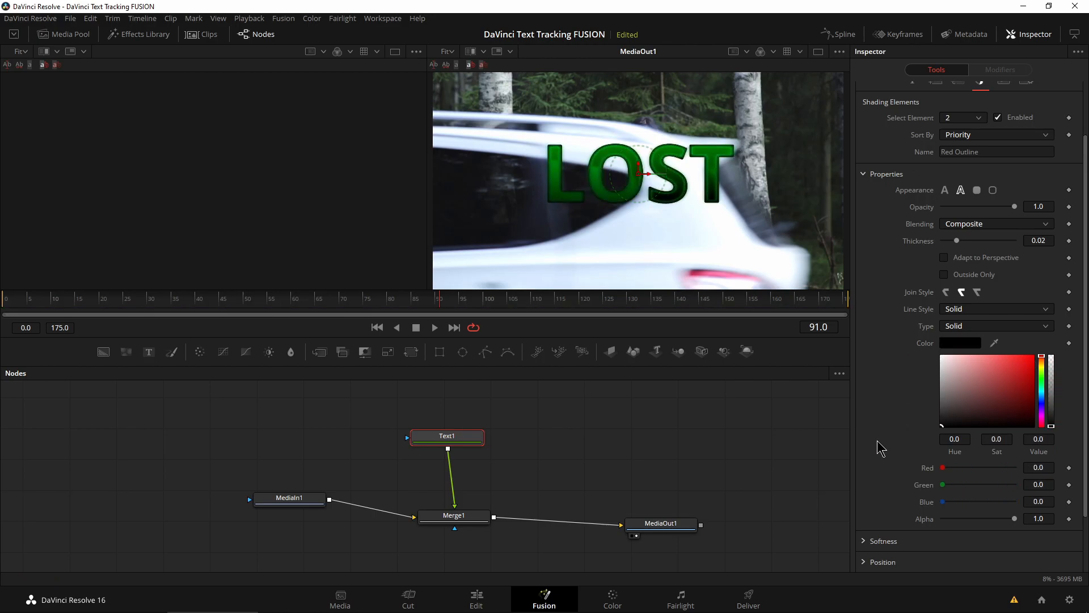
mouse_move(958, 242)
mouse_down()
mouse_move(976, 243)
mouse_move(965, 244)
mouse_up()
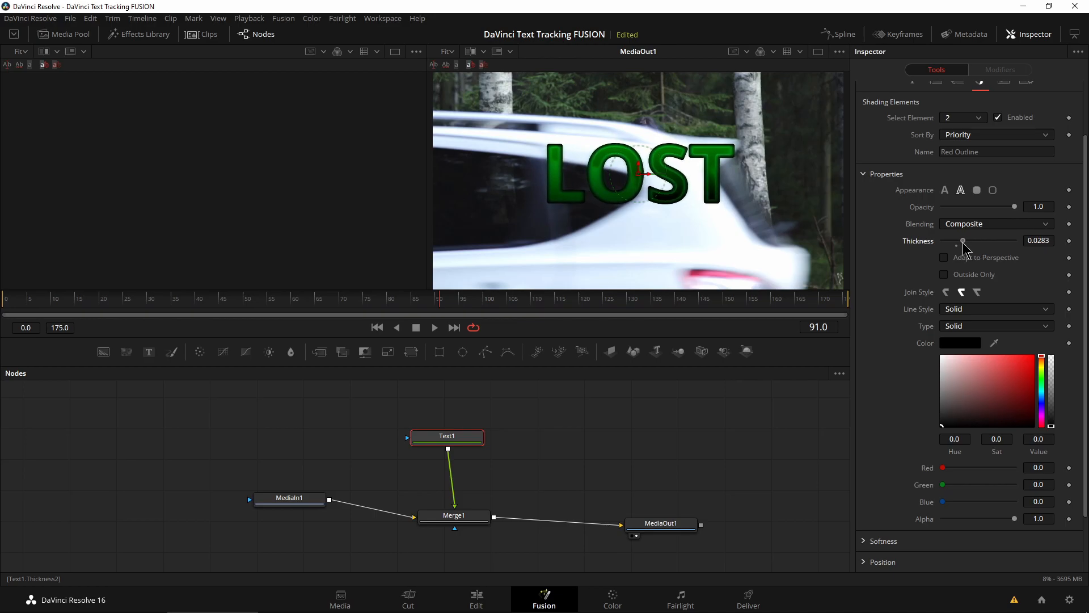
- Enable shading element 3, the black shadow, on the LOST text
scroll(964, 247, up, 3)
click(963, 185)
click(987, 222)
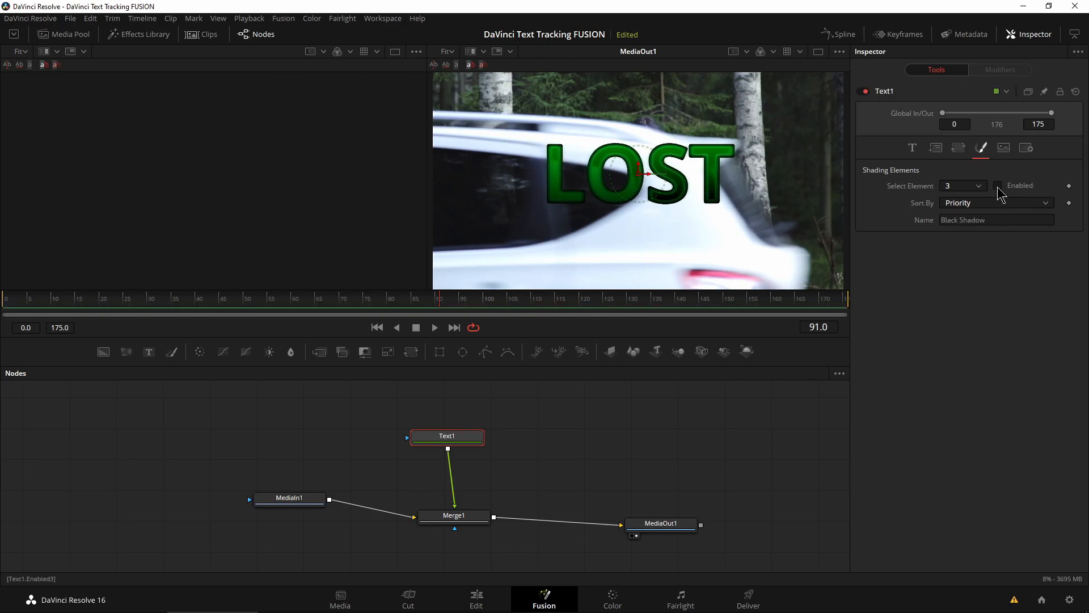
click(997, 186)
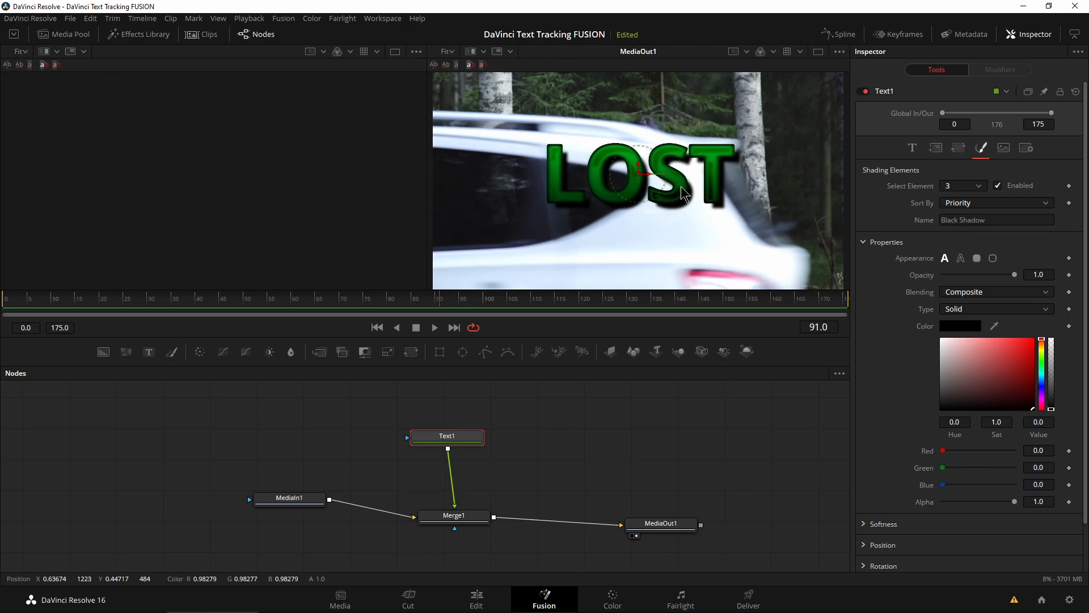
- Set the shadow's offset to X 0.036 and Y -0.036, and move the playhead to frame 94
scroll(914, 376, down, 2)
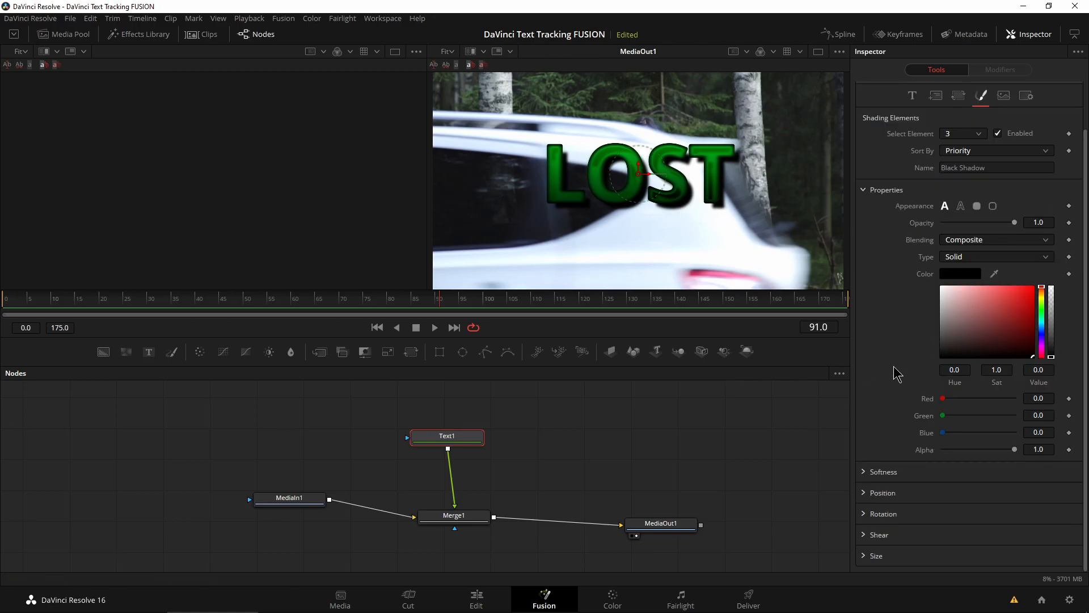
click(864, 494)
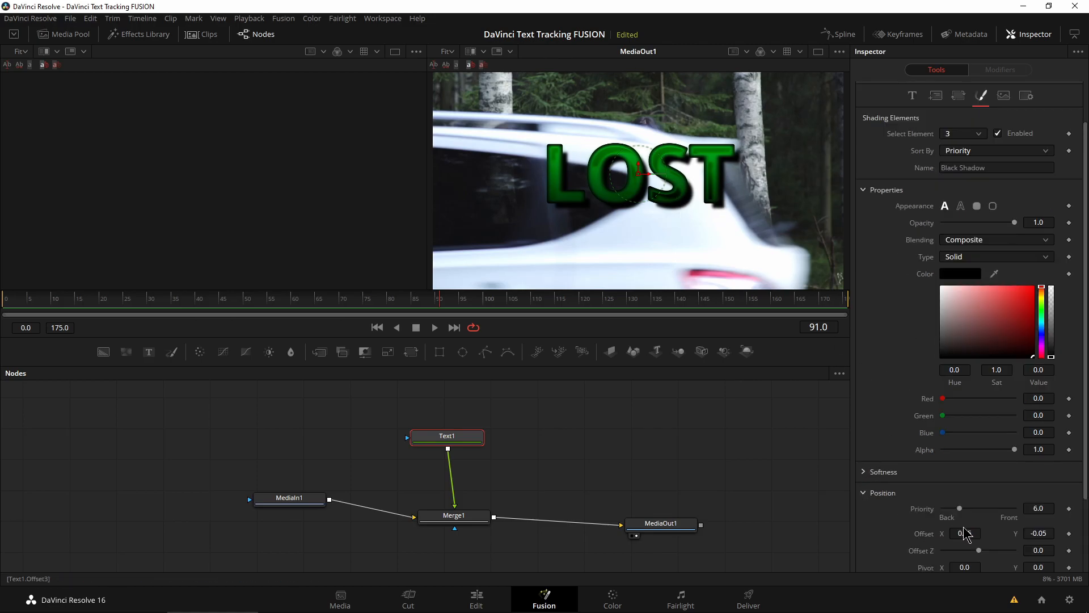
scroll(919, 513, down, 3)
drag(968, 466, 961, 466)
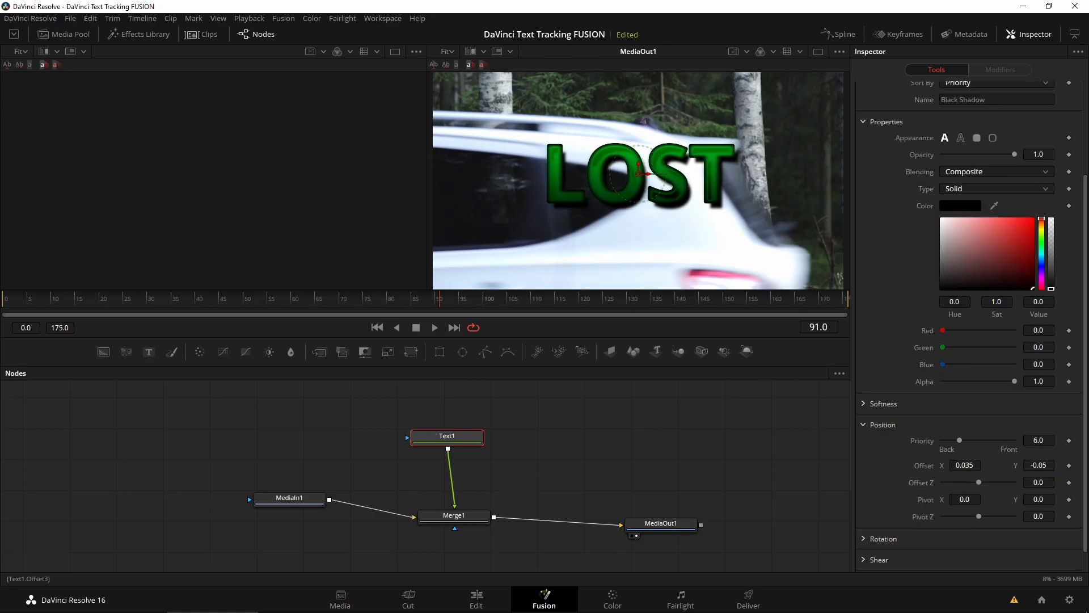
drag(1041, 466, 1049, 466)
mouse_move(440, 309)
mouse_down()
mouse_move(386, 309)
mouse_move(456, 309)
mouse_up()
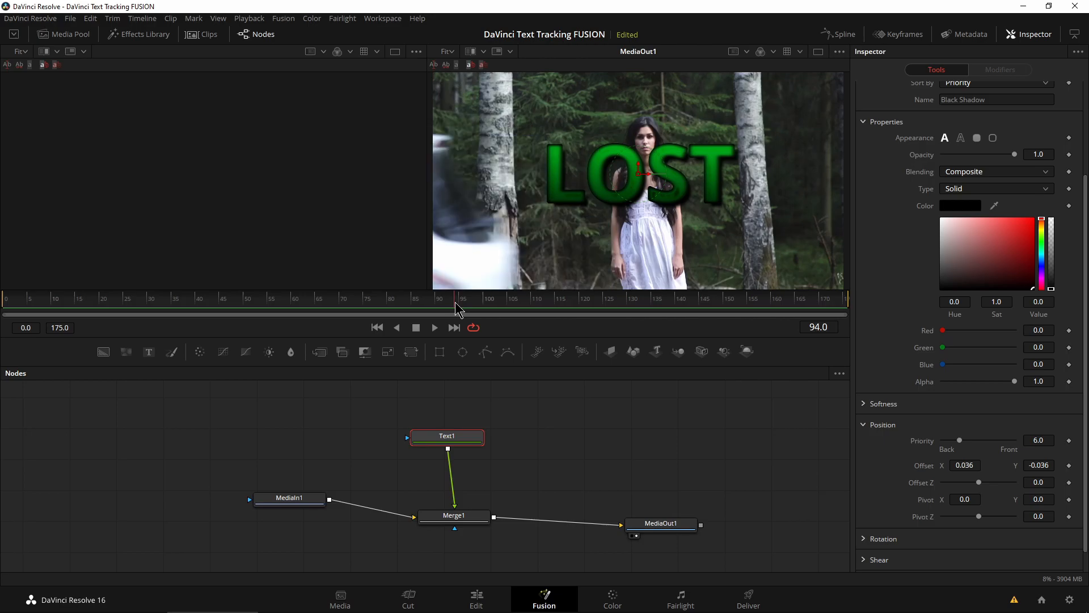
- Add a polygon mask to the LOST text node and move the playhead to frame 91
scroll(907, 294, up, 4)
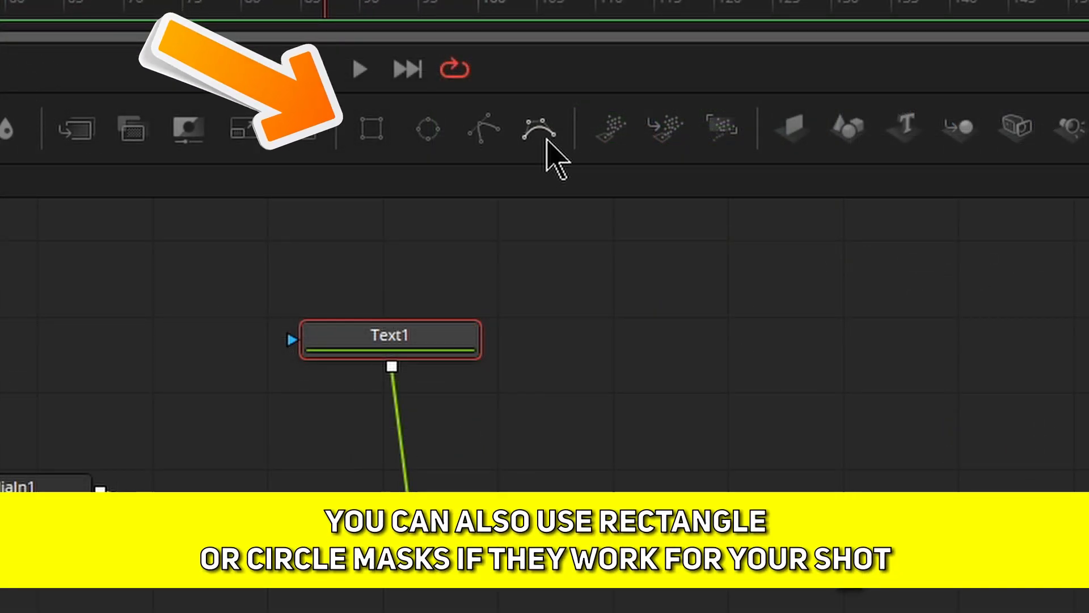
drag(412, 336, 455, 342)
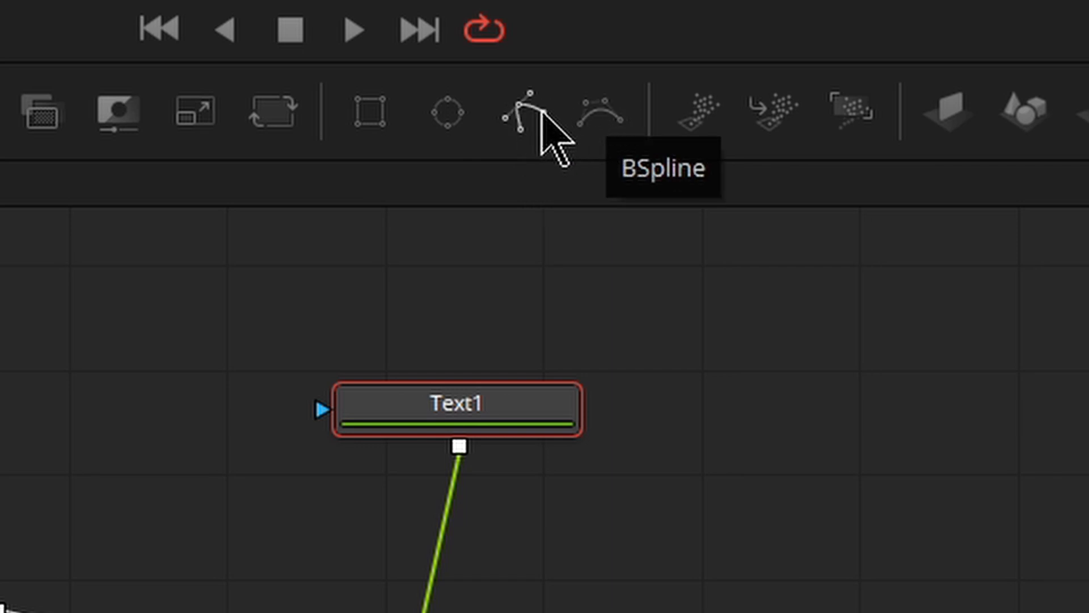
click(517, 111)
drag(428, 320, 513, 281)
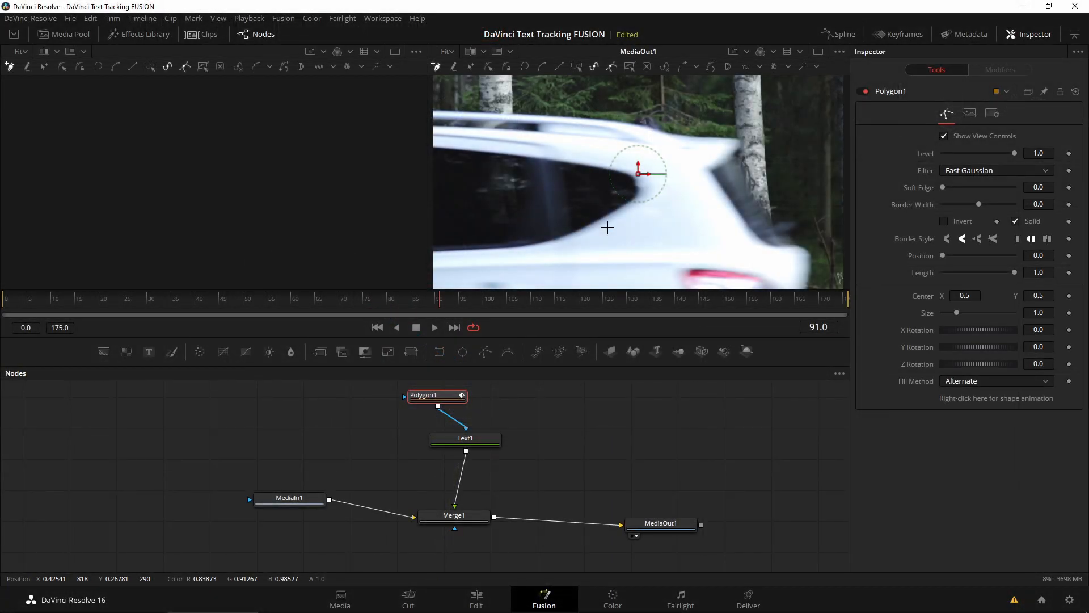
- Toggle the empty polygon mask's inversion on and off, and disconnect the mask from the text node
click(945, 221)
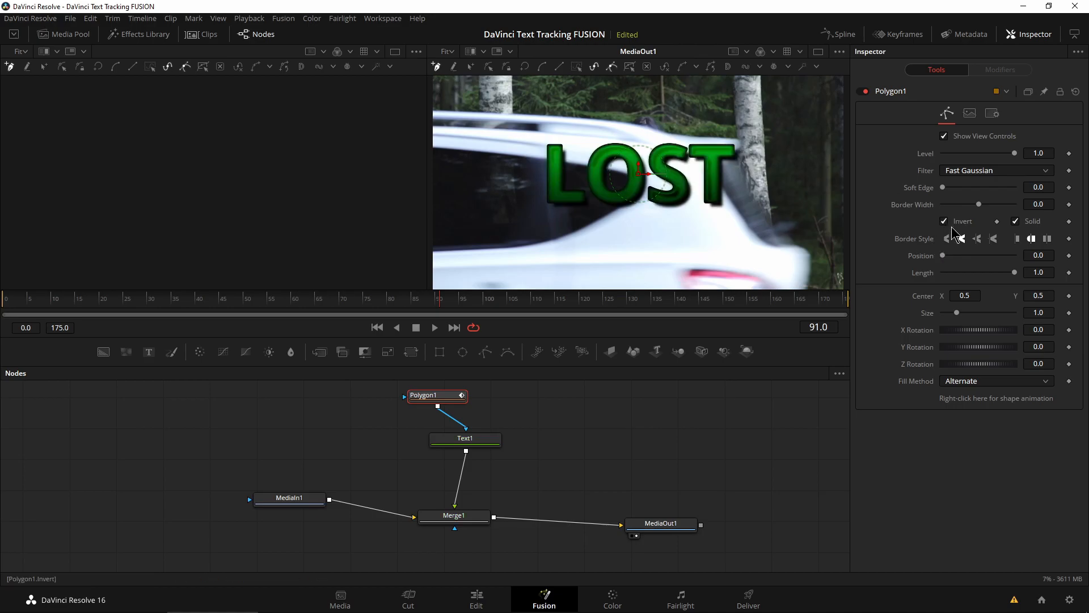
click(944, 222)
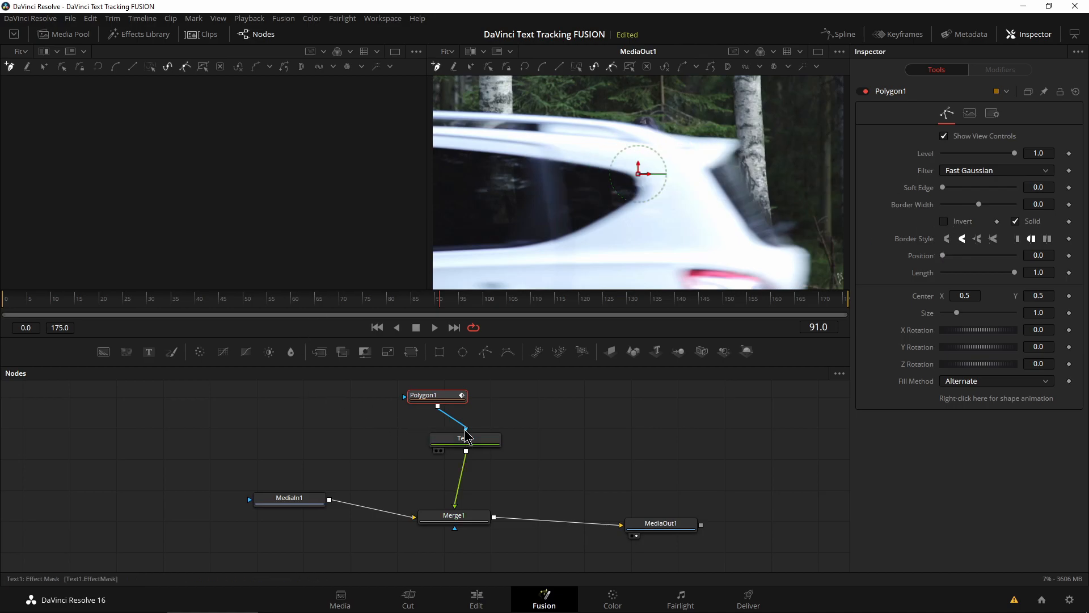
drag(467, 424, 440, 406)
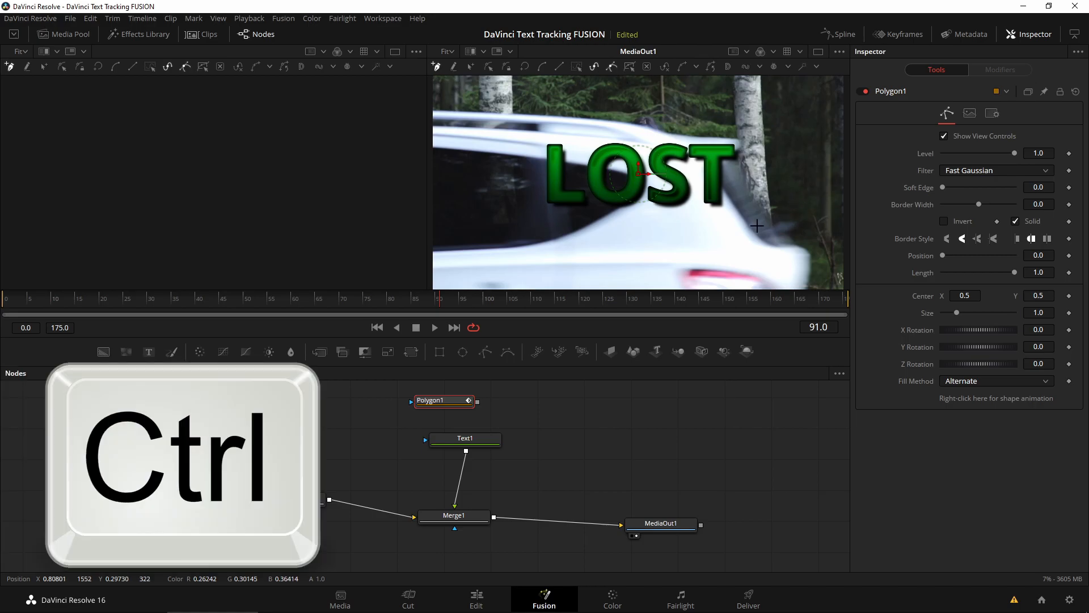
- Show only the MediaOut1 viewer and frame the whole car in it
ctrl+scroll(747, 241, up, 2)
ctrl+scroll(748, 241, down, 2)
ctrl+scroll(748, 241, up, 2)
ctrl+scroll(748, 241, down, 2)
ctrl+scroll(684, 193, up, 1)
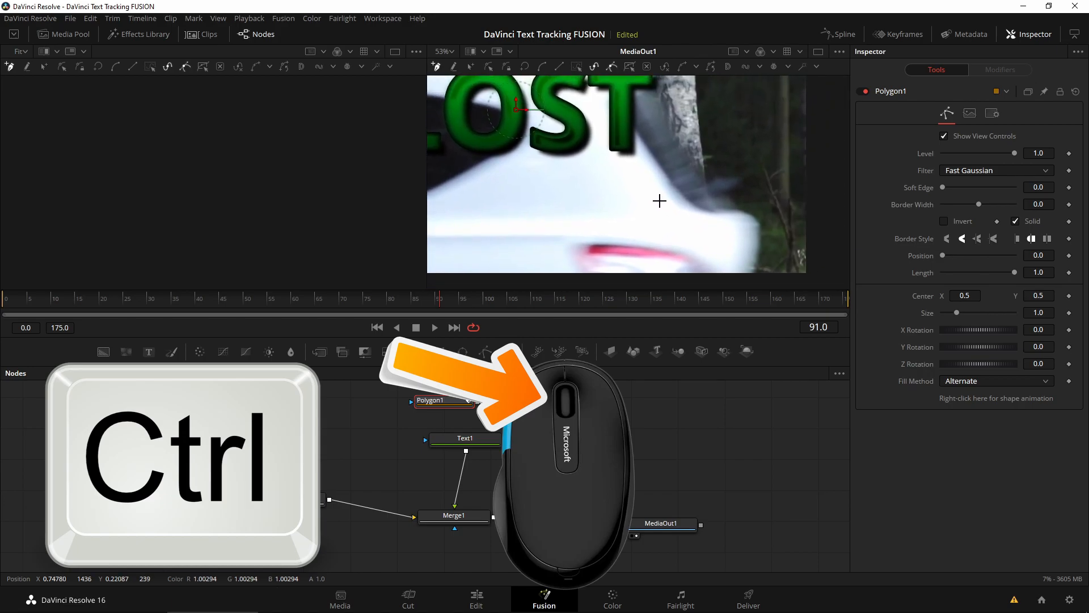
click(818, 52)
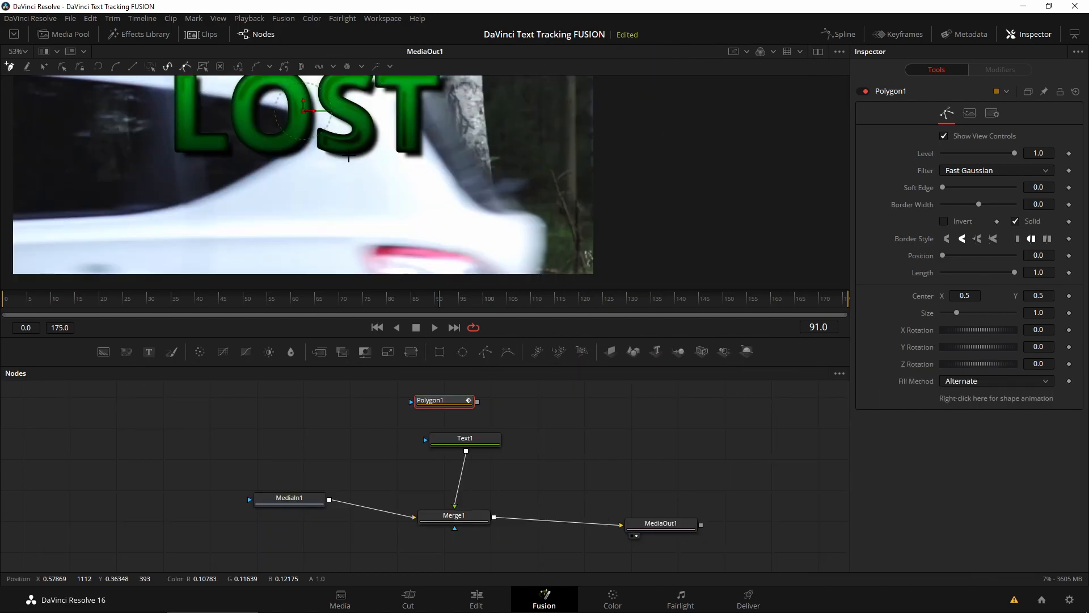
ctrl+scroll(365, 170, down, 4)
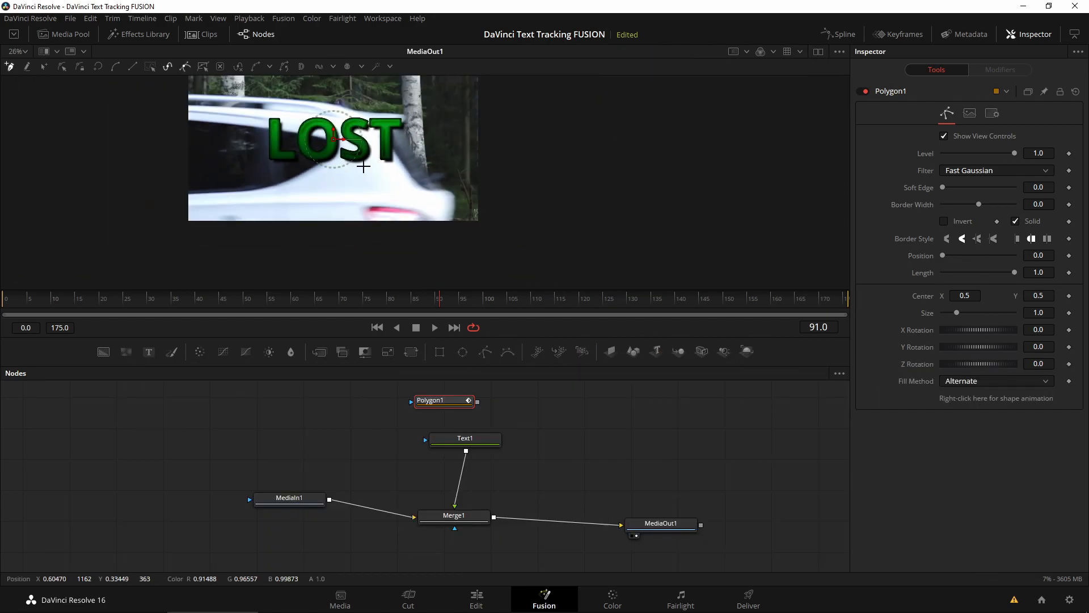
ctrl+scroll(407, 213, up, 5)
ctrl+scroll(413, 224, down, 4)
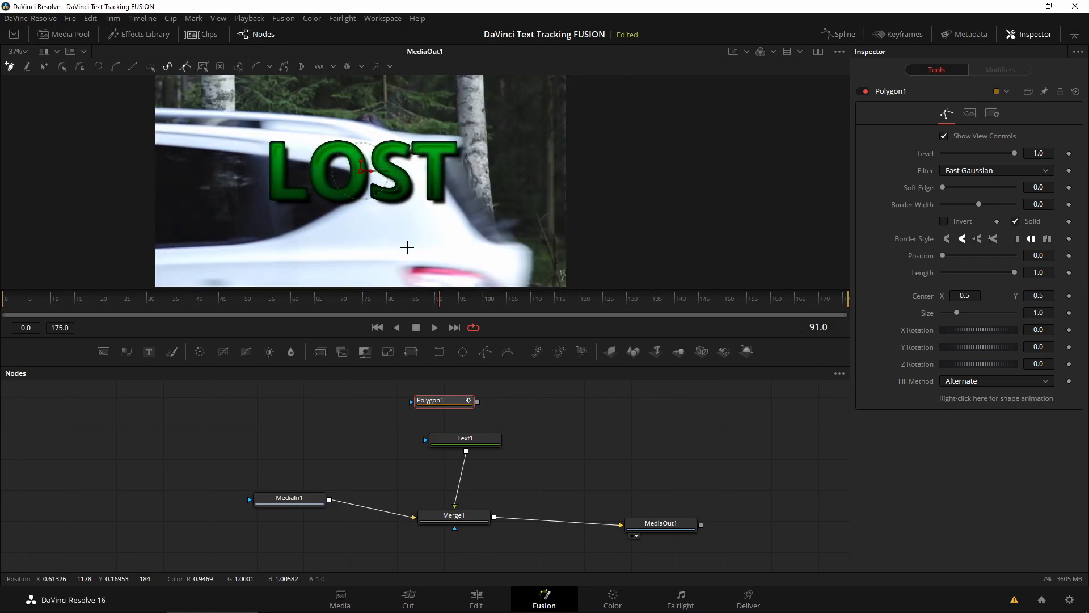
ctrl+scroll(409, 245, up, 1)
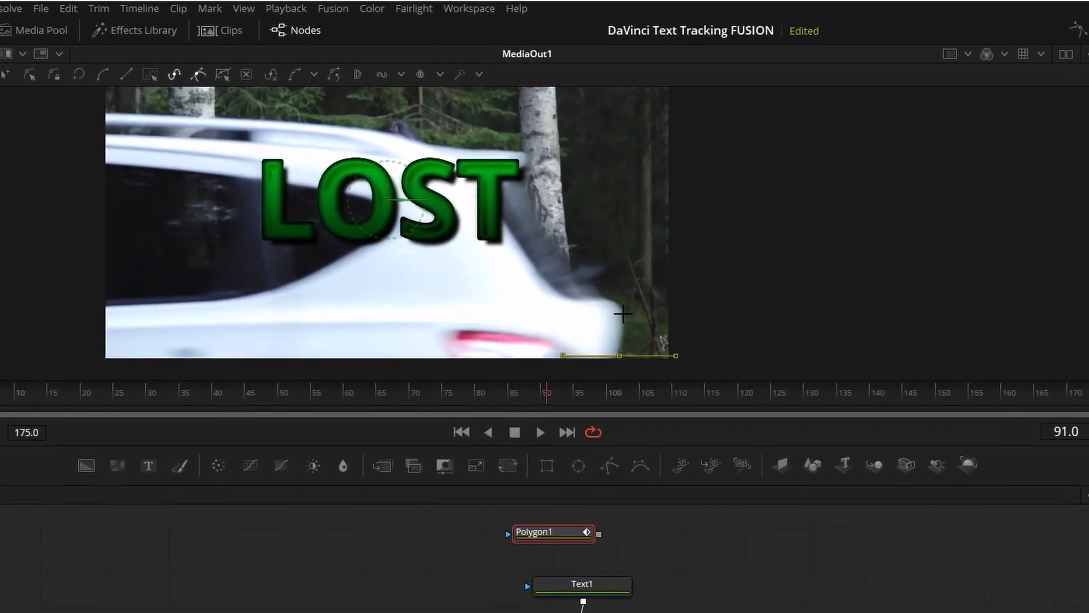
- Place Polygon1 mask points up the car's rear outline, from the bumper past the rear window to the spoiler
click(624, 311)
click(611, 298)
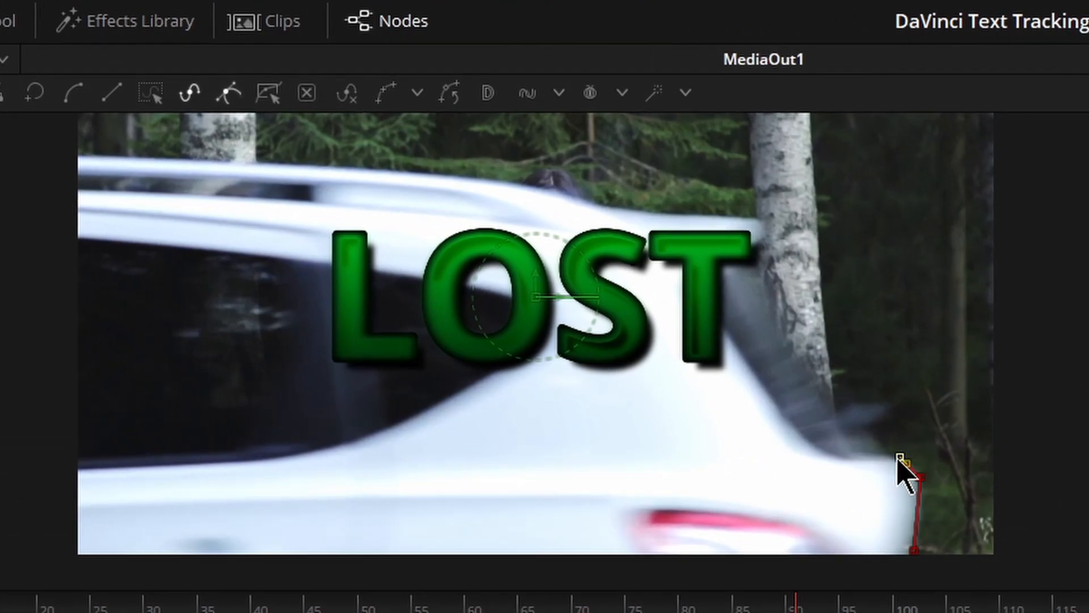
click(862, 440)
click(828, 389)
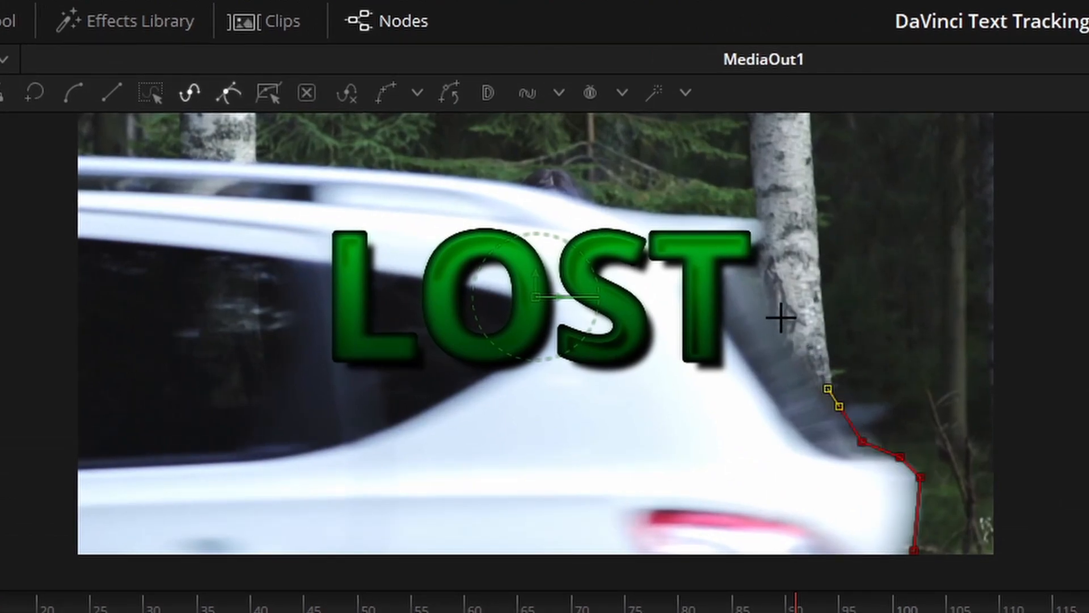
click(773, 304)
click(750, 257)
click(764, 233)
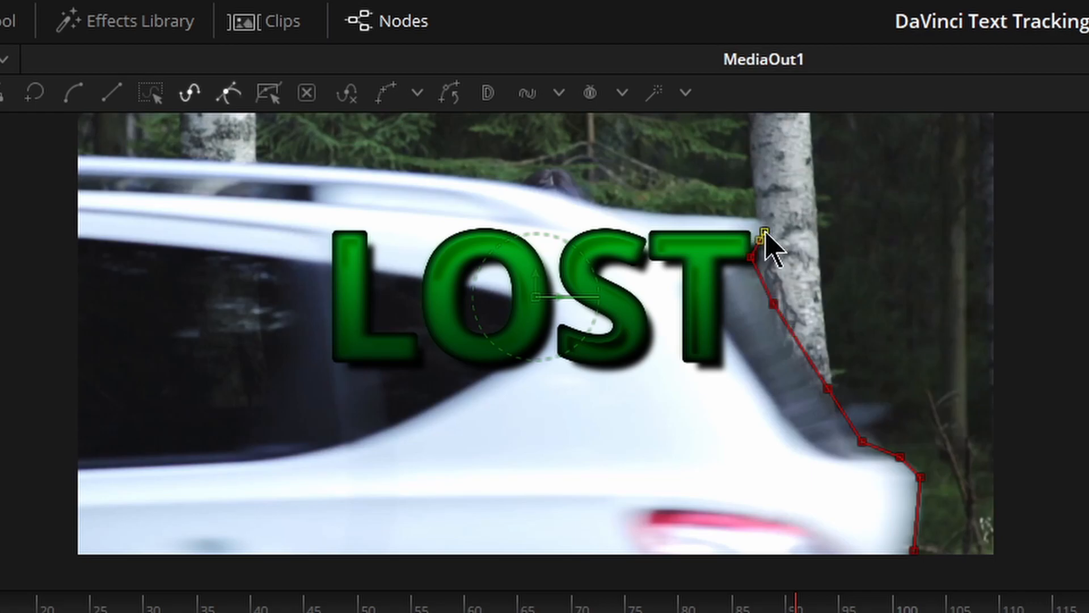
- Continue the mask around the spoiler tip and along the car's roof to the image's left edge
scroll(762, 238, up, 5)
click(780, 179)
click(753, 156)
click(669, 151)
click(626, 148)
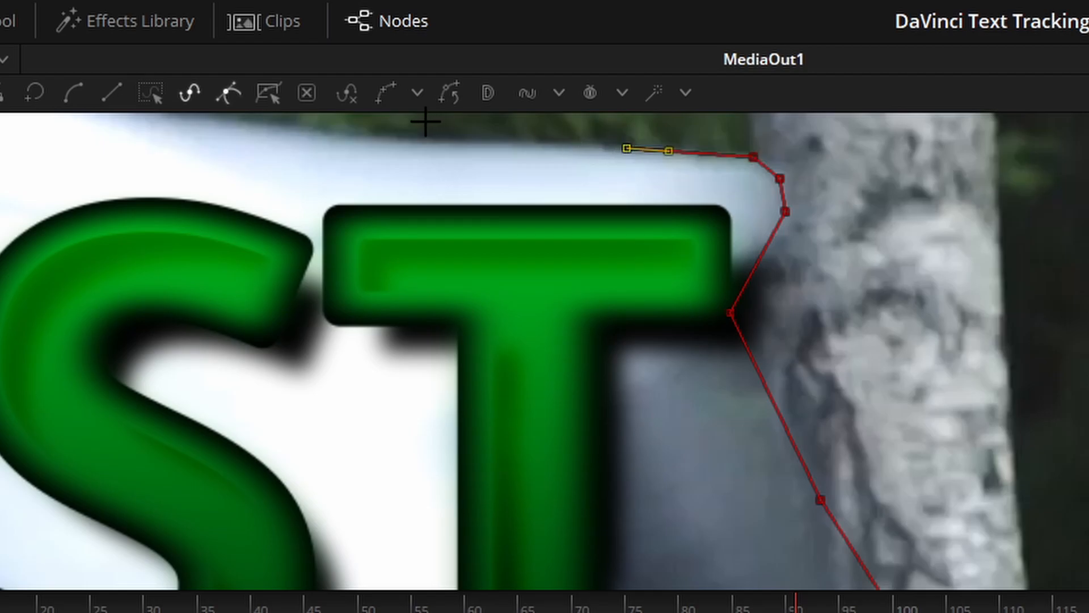
click(357, 140)
drag(245, 161, 1088, 261)
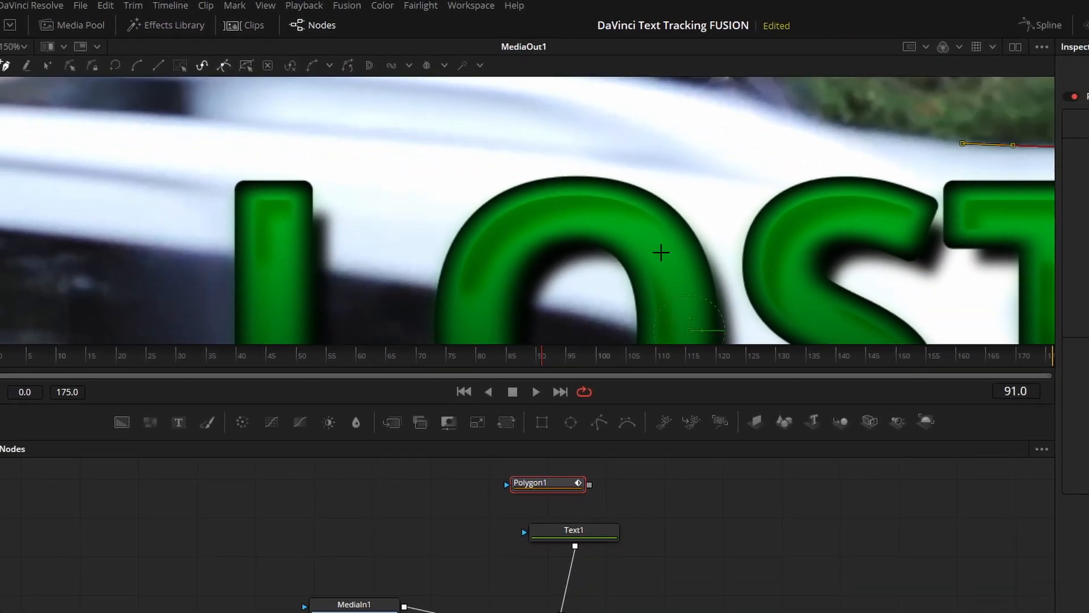
click(67, 100)
drag(73, 141, 758, 158)
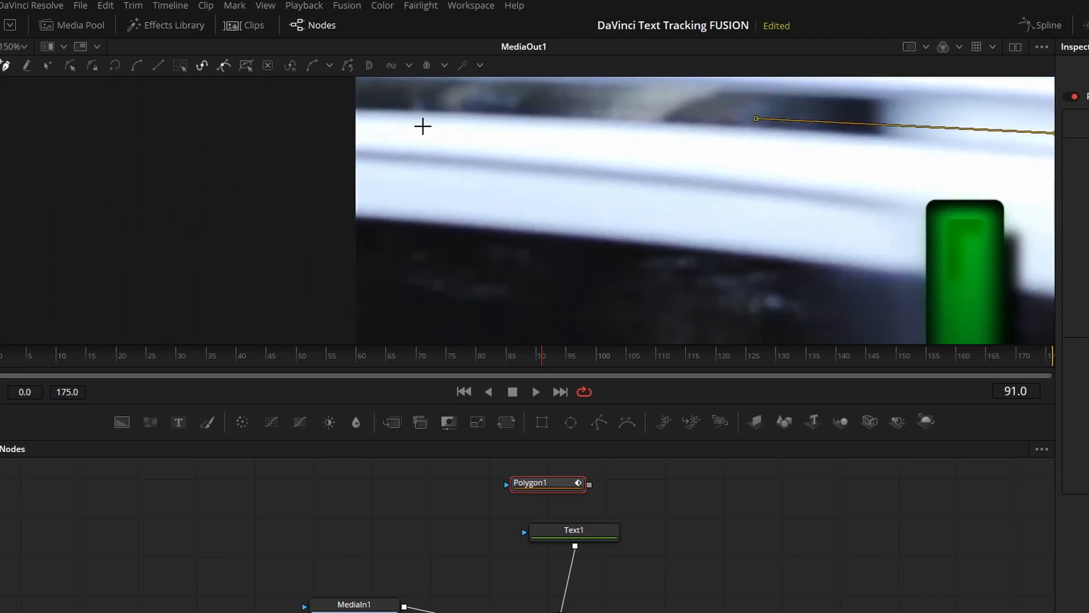
click(384, 119)
- Close the mask down the image's left side and along the car's lower body to its first point
scroll(458, 205, down, 6)
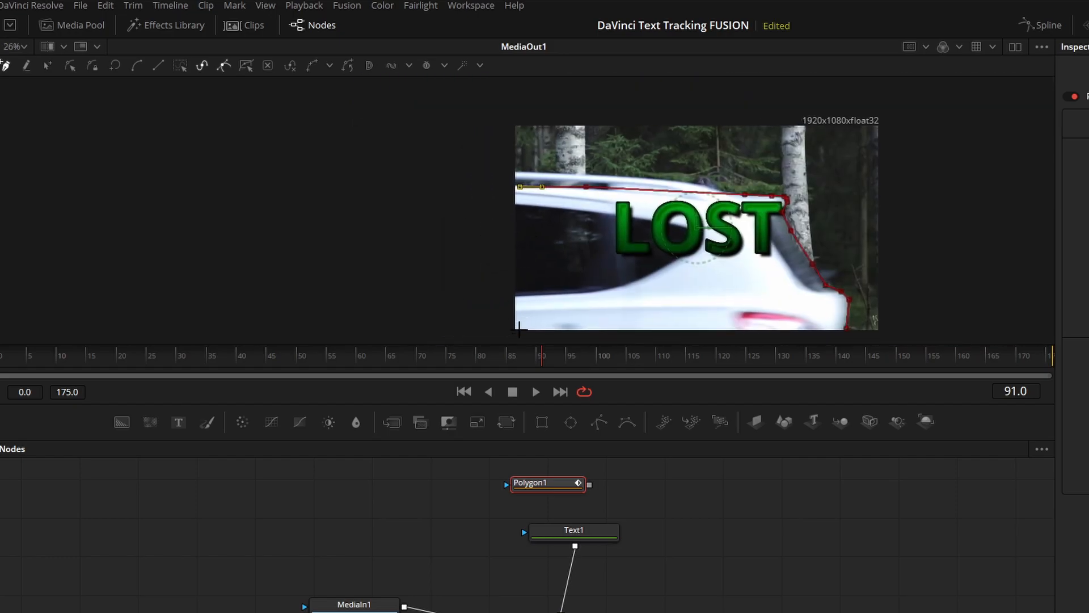
drag(536, 289, 493, 244)
click(478, 272)
click(801, 283)
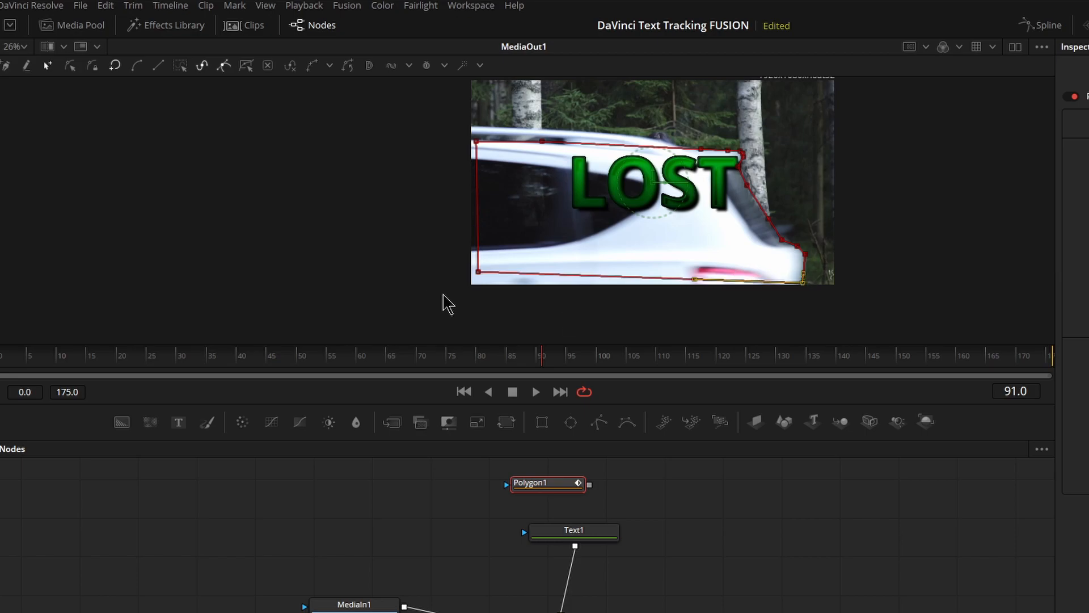
scroll(641, 251, up, 2)
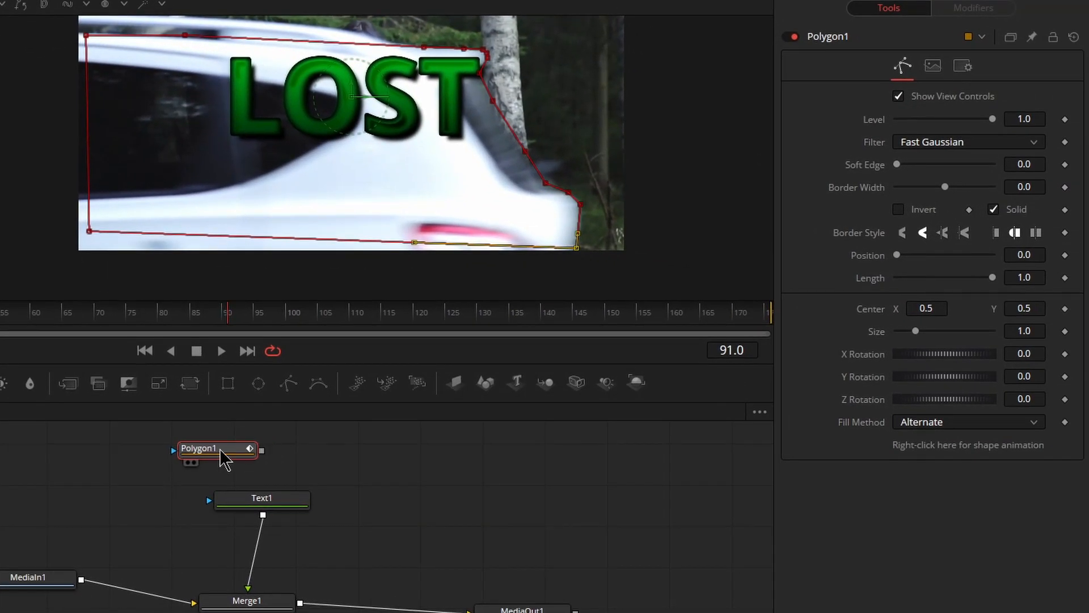
- Connect Polygon1 to Text1 as its effect mask, and tidy the two nodes' placement
drag(262, 451, 214, 510)
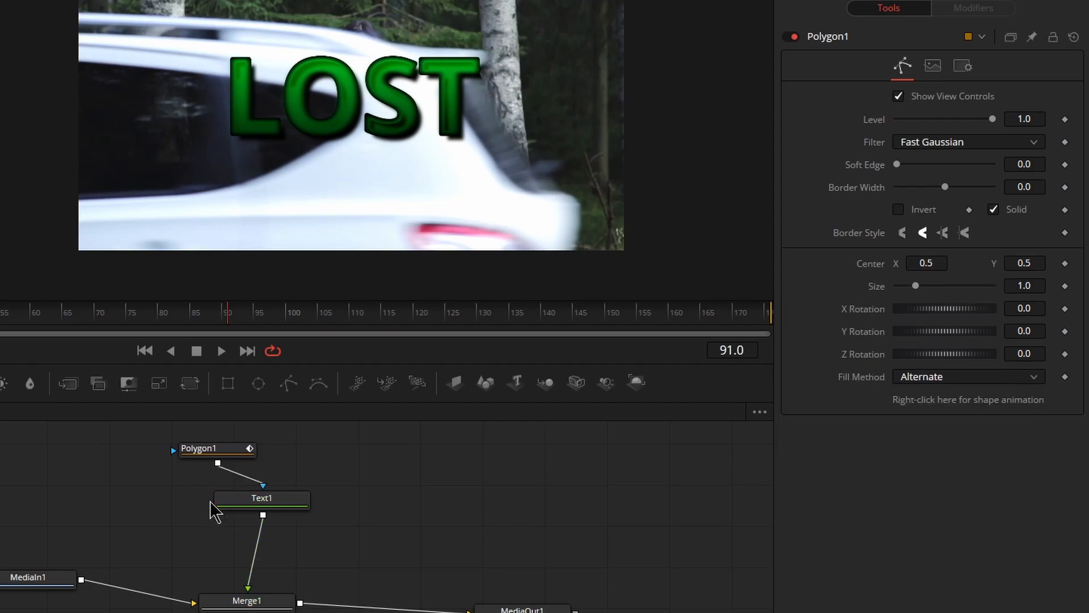
mouse_move(214, 451)
mouse_down()
mouse_move(234, 446)
mouse_move(222, 446)
mouse_up()
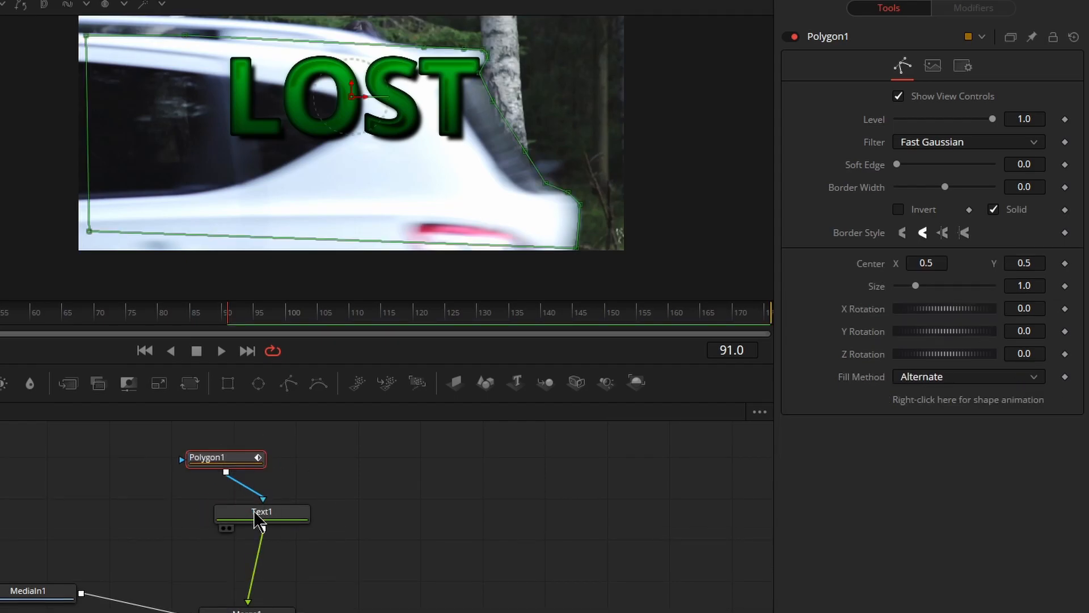
drag(251, 512, 245, 520)
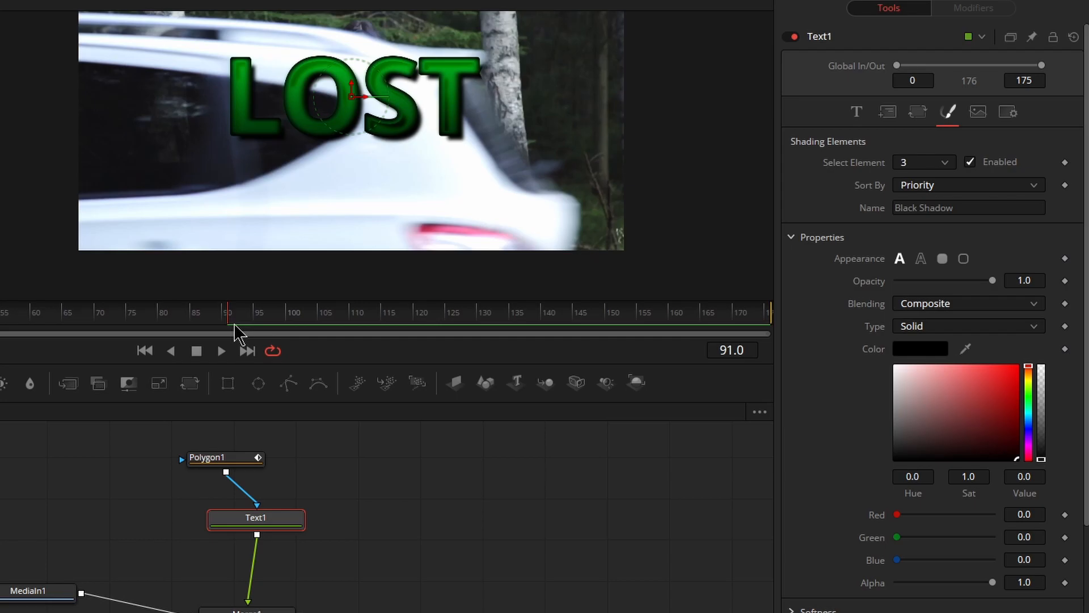
click(227, 457)
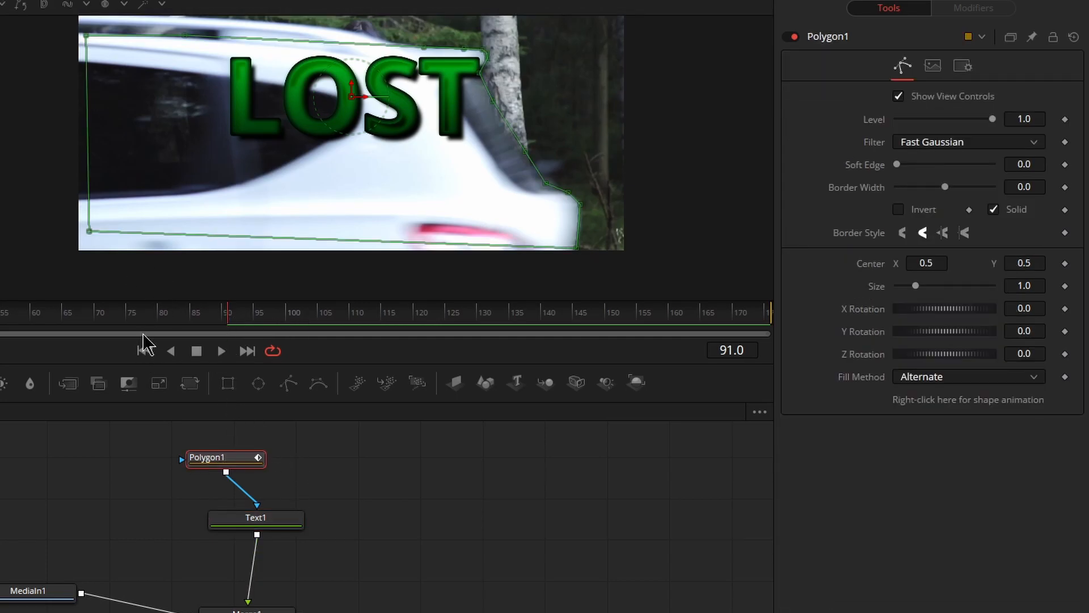
drag(124, 365, 115, 404)
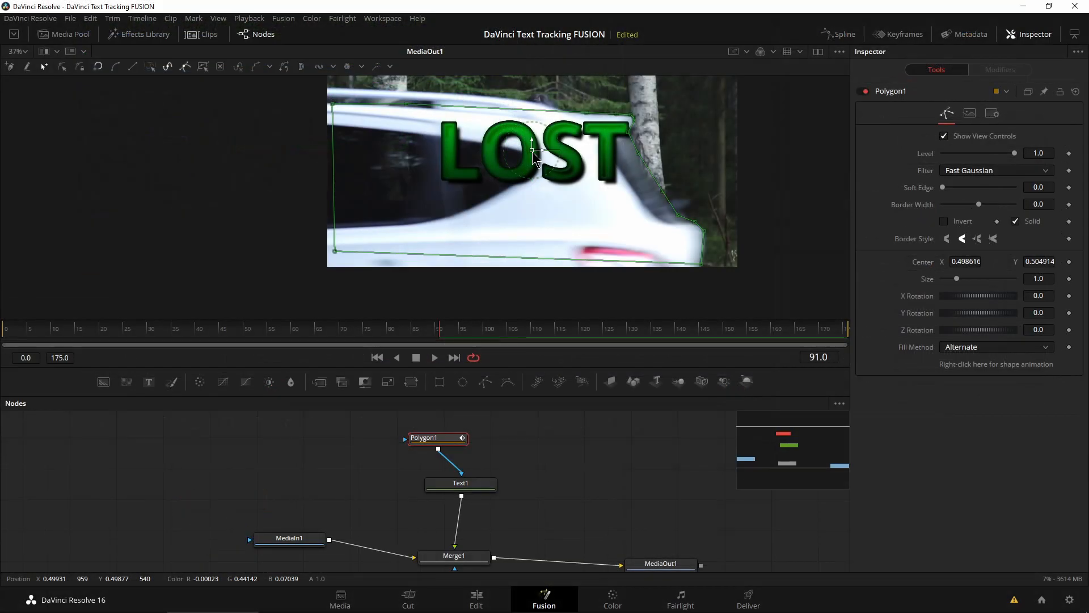
- Invert the polygon mask and keyframe its centre at X 0.5, Y 0.5 on frame 91
mouse_move(532, 150)
mouse_down()
mouse_move(373, 149)
mouse_move(534, 149)
mouse_up()
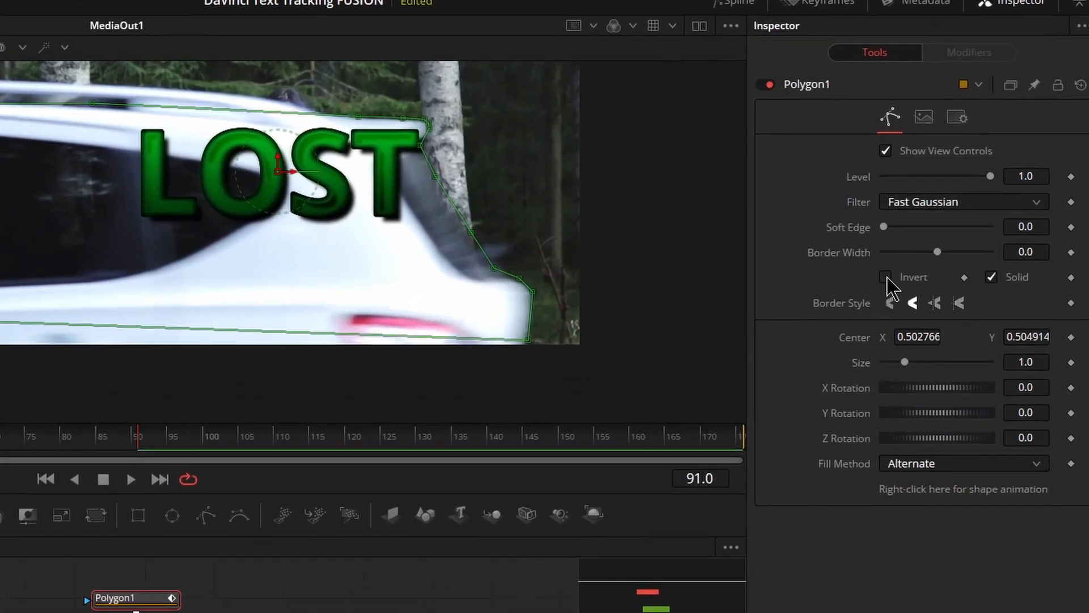
click(944, 222)
mouse_move(205, 179)
mouse_down()
mouse_move(61, 174)
mouse_move(224, 161)
mouse_move(165, 181)
mouse_move(208, 187)
mouse_move(216, 172)
mouse_move(202, 177)
mouse_up()
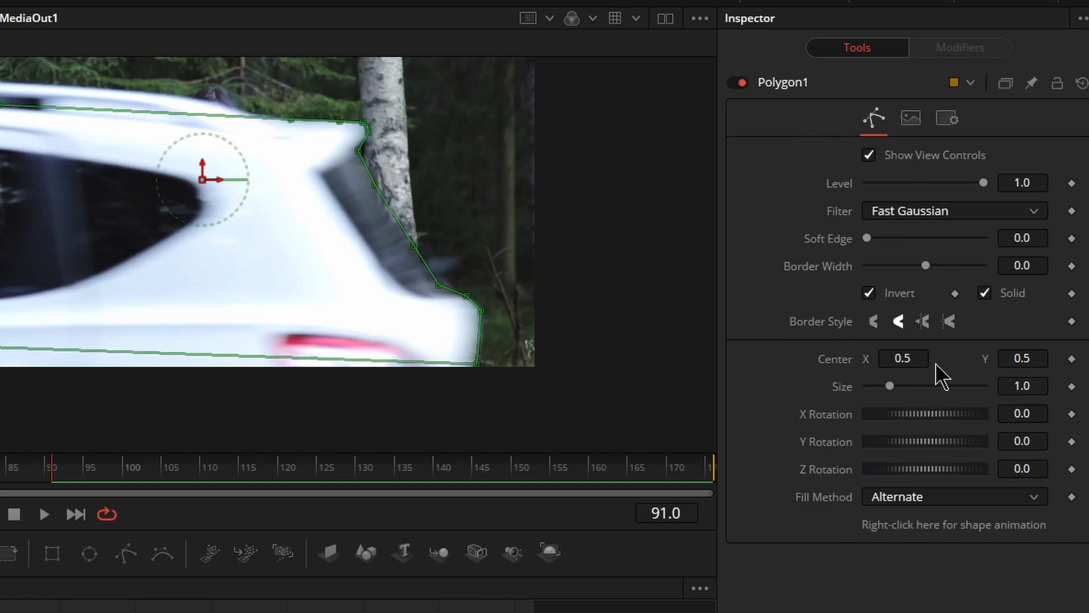
click(1072, 359)
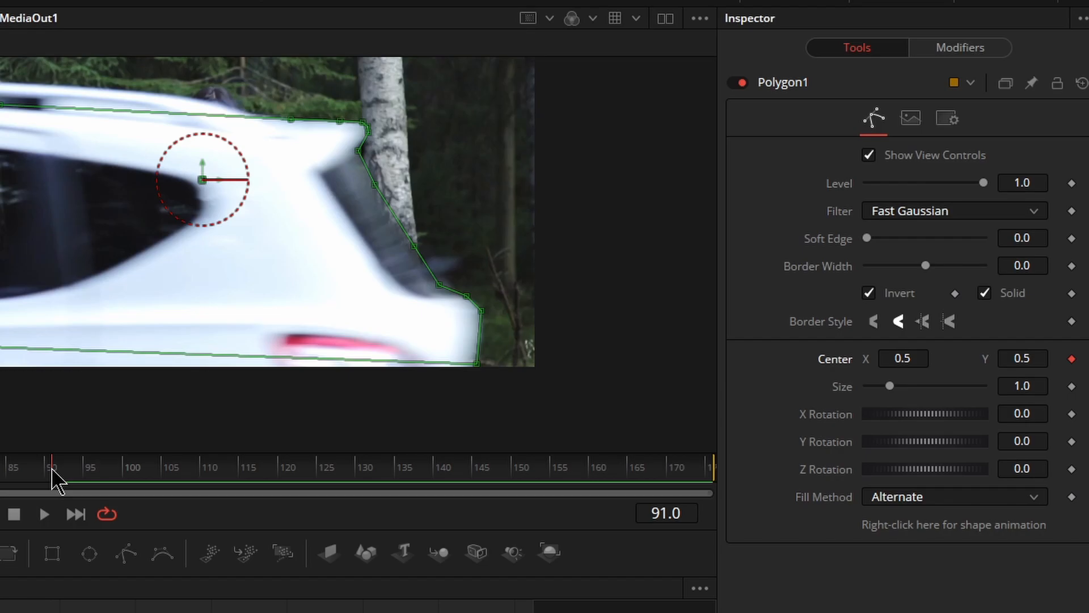
- Keyframe the mask's centre to follow the car, about X 0.743, Y 0.498 on frame 90 and X 0.263, Y 0.495 on frame 92
key(Left)
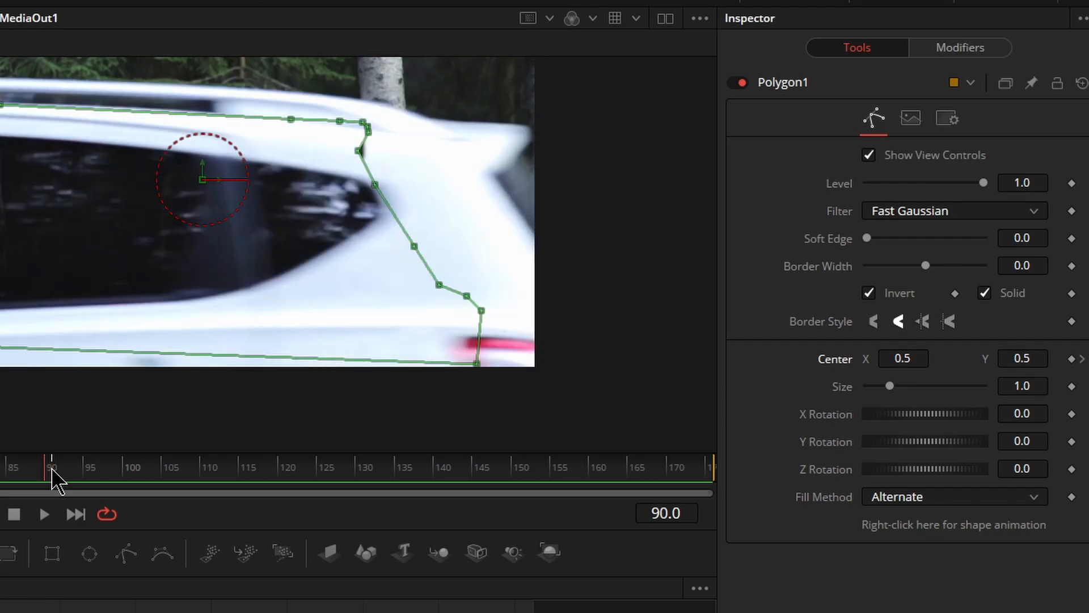
drag(203, 180, 364, 181)
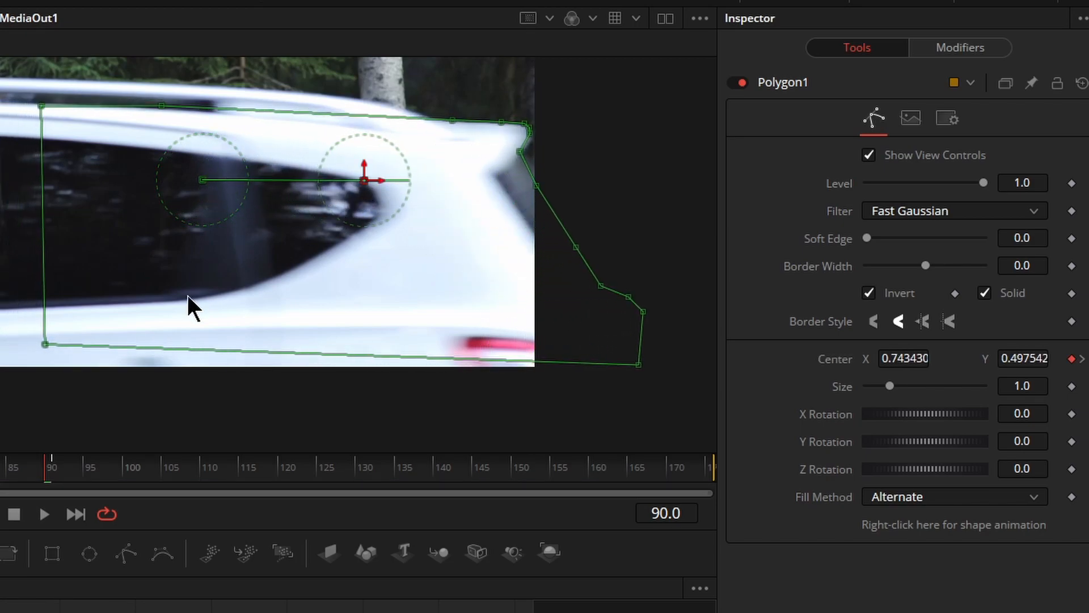
key(Right)
key(Right)
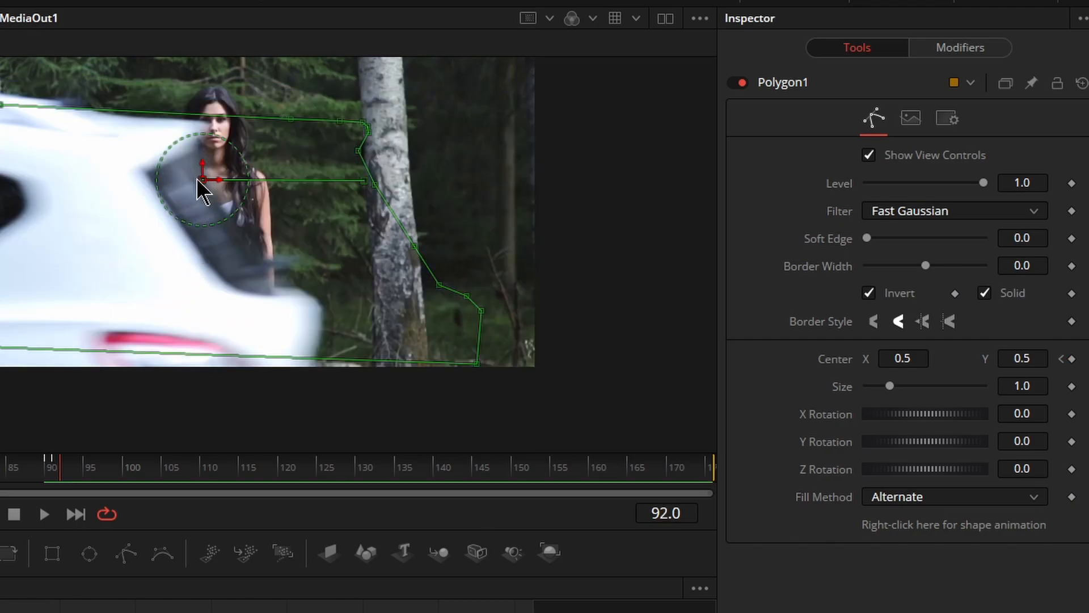
drag(202, 180, 42, 180)
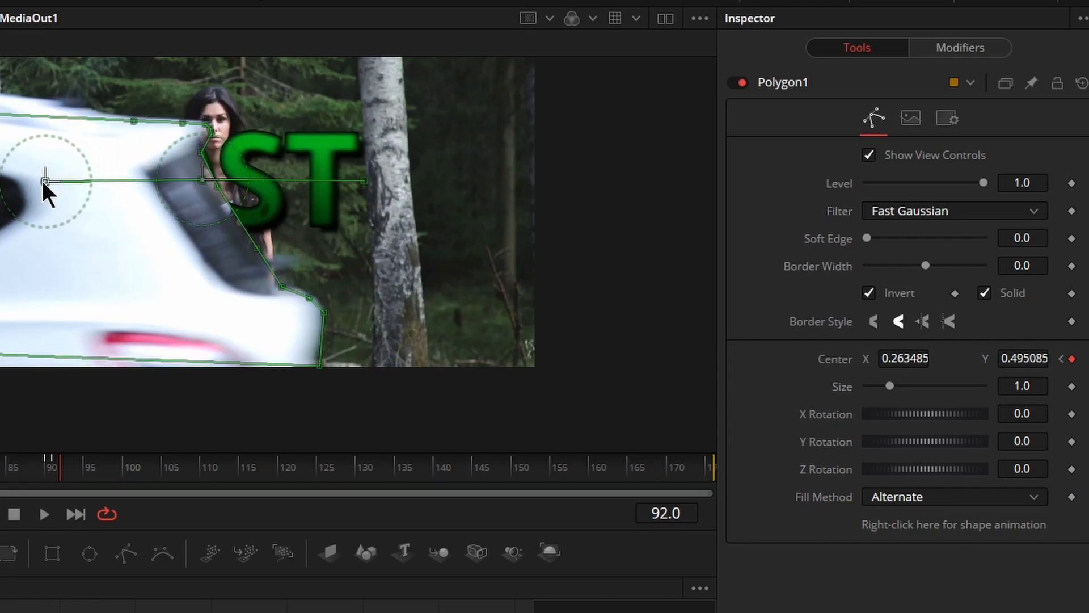
- Refine the mask points along the car's rear window edge and lower rear corner on frame 92
scroll(222, 200, up, 3)
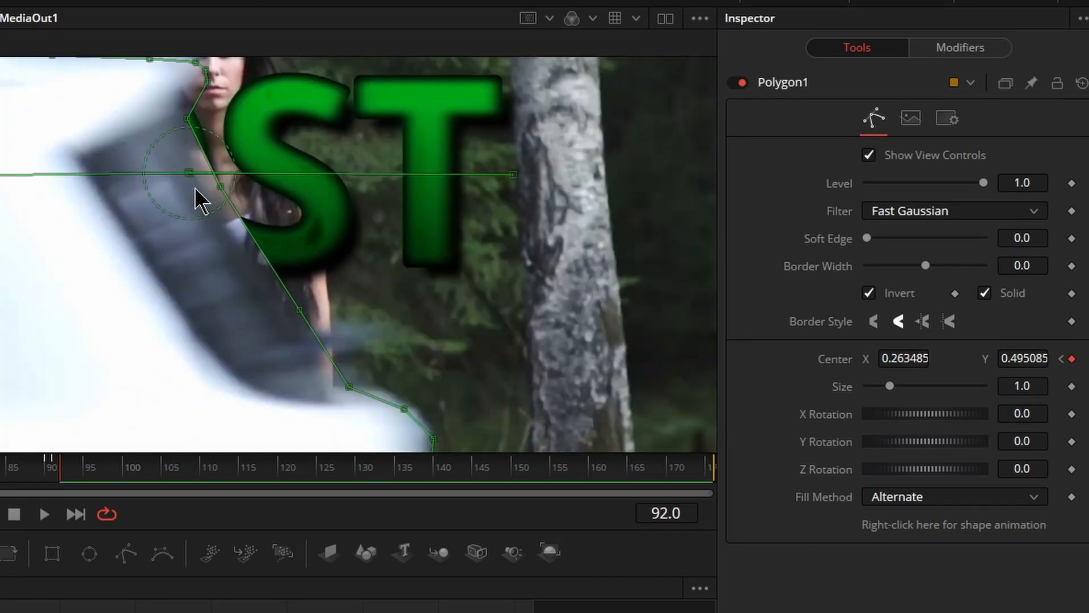
drag(221, 187, 217, 188)
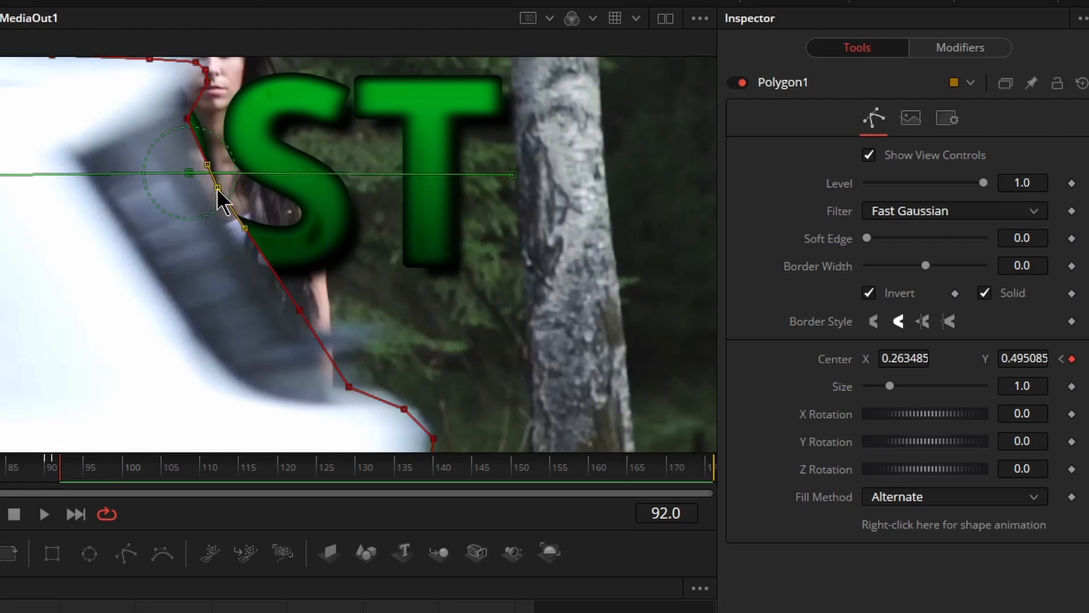
drag(349, 386, 331, 384)
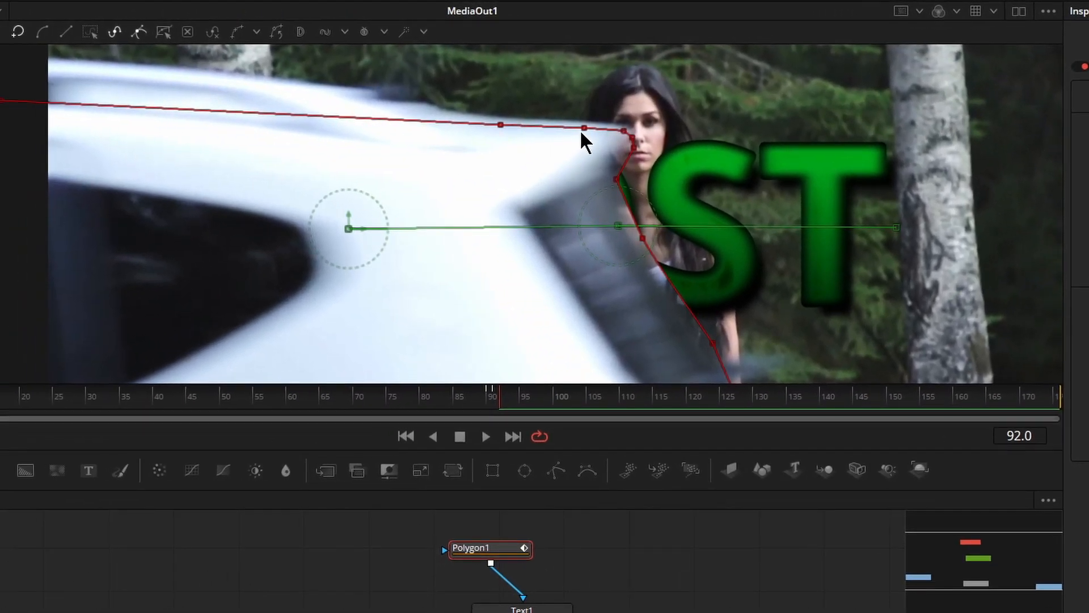
- Raise the mask points along the car's roofline to meet the roof's upper edge on frame 92
drag(545, 129, 544, 123)
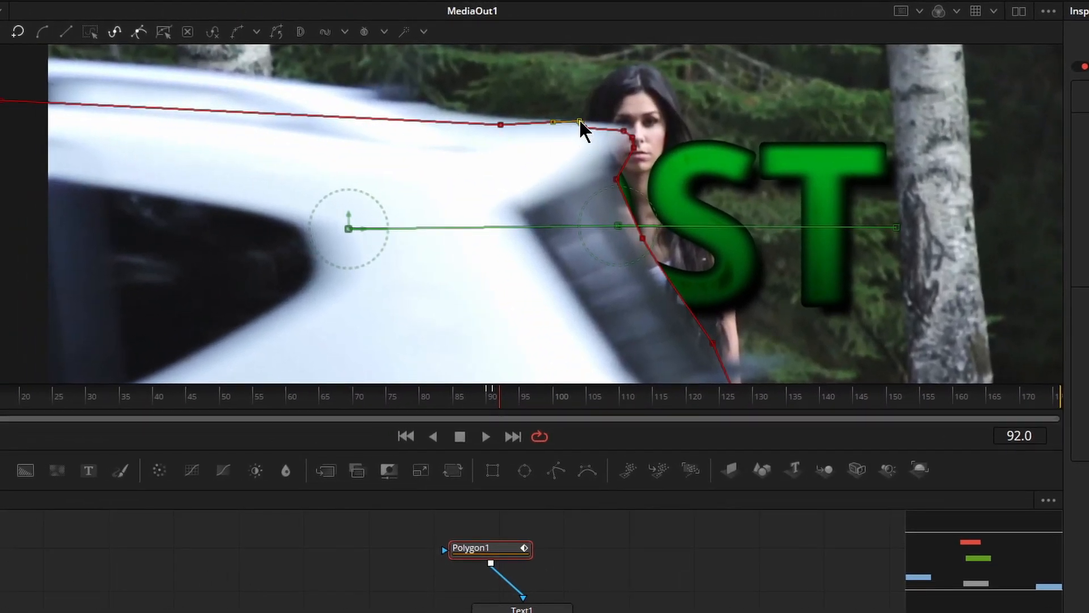
drag(459, 127, 491, 119)
drag(584, 128, 589, 122)
drag(501, 125, 503, 118)
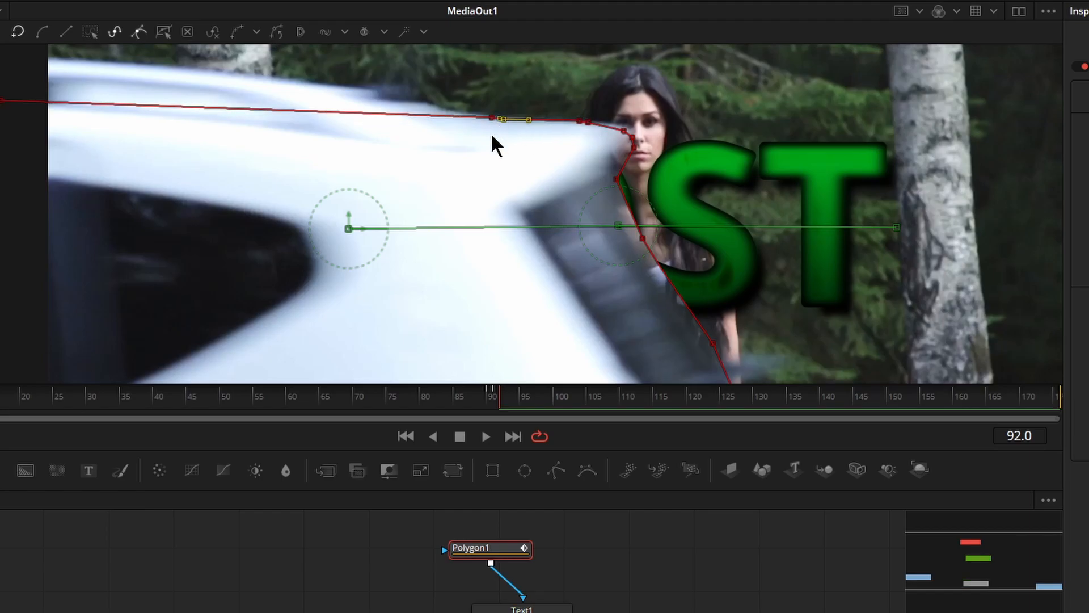
scroll(420, 279, down, 1)
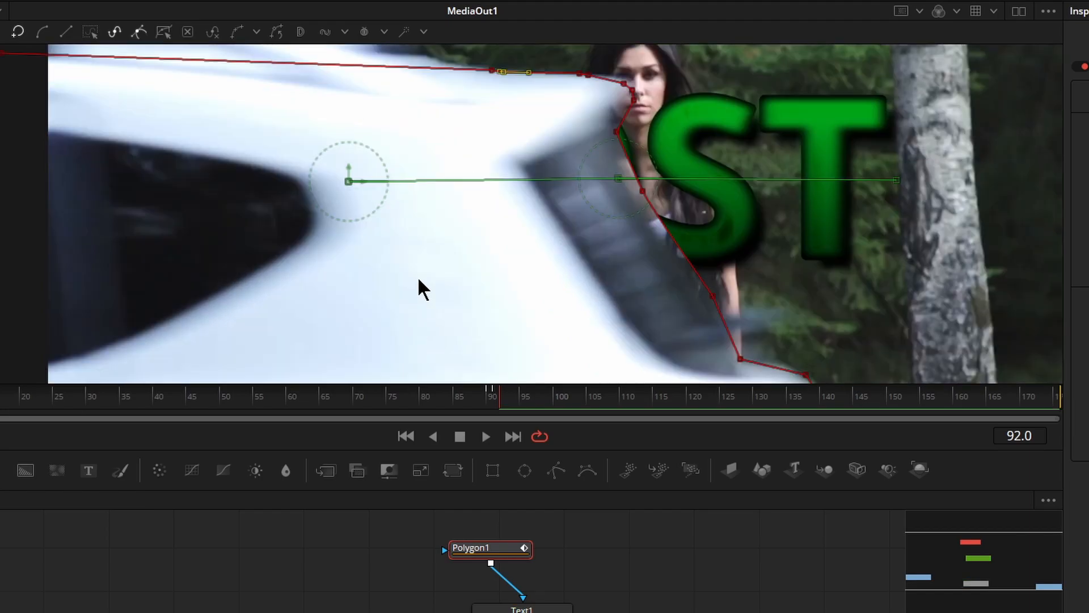
- Keyframe the mask's centre on frame 93 at about X 0.024, Y 0.512 so it follows the car's rear edge
click(512, 404)
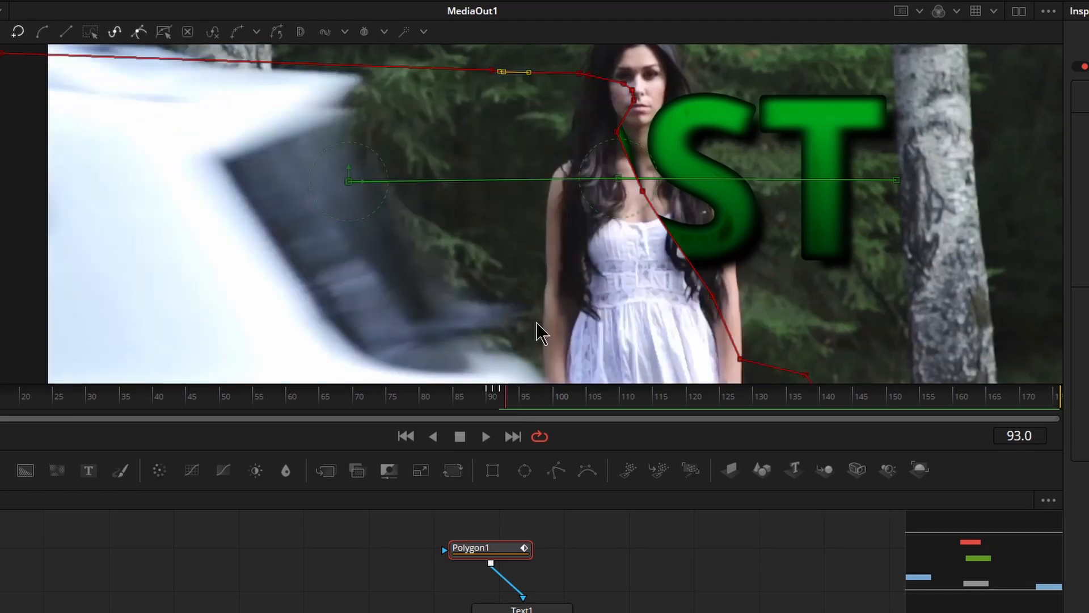
drag(348, 181, 75, 169)
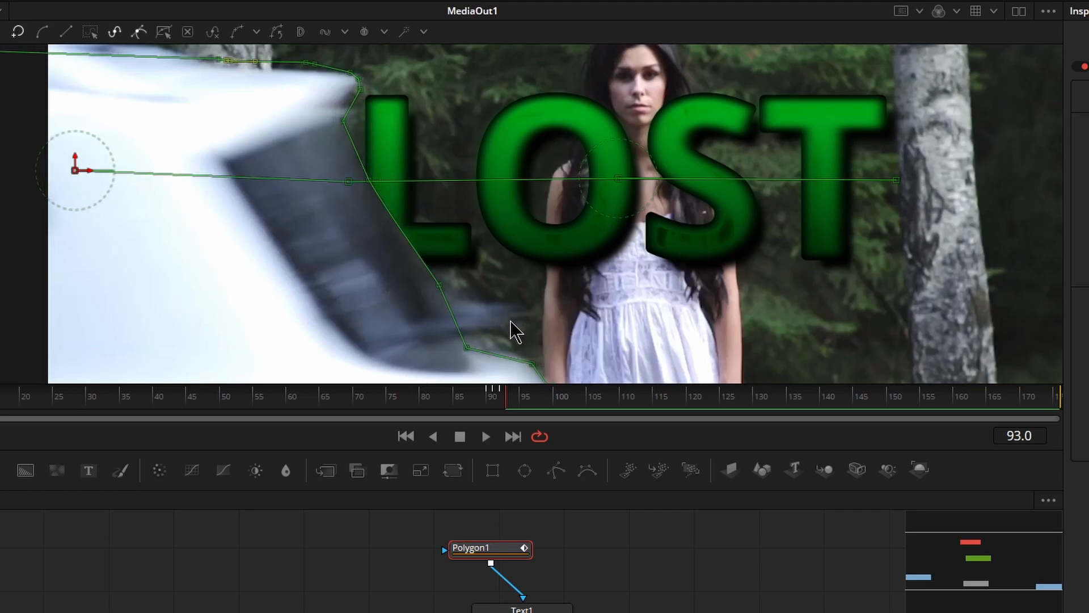
click(438, 284)
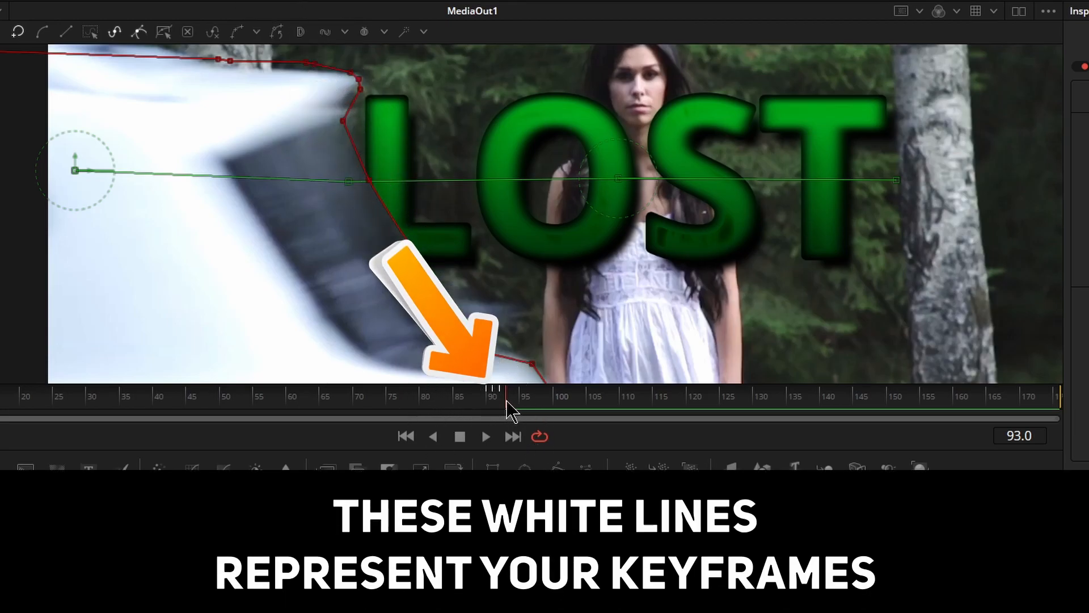
- Keyframe the mask's centre on frames 94 and 95 to follow the car until the mask clears the title
key(Right)
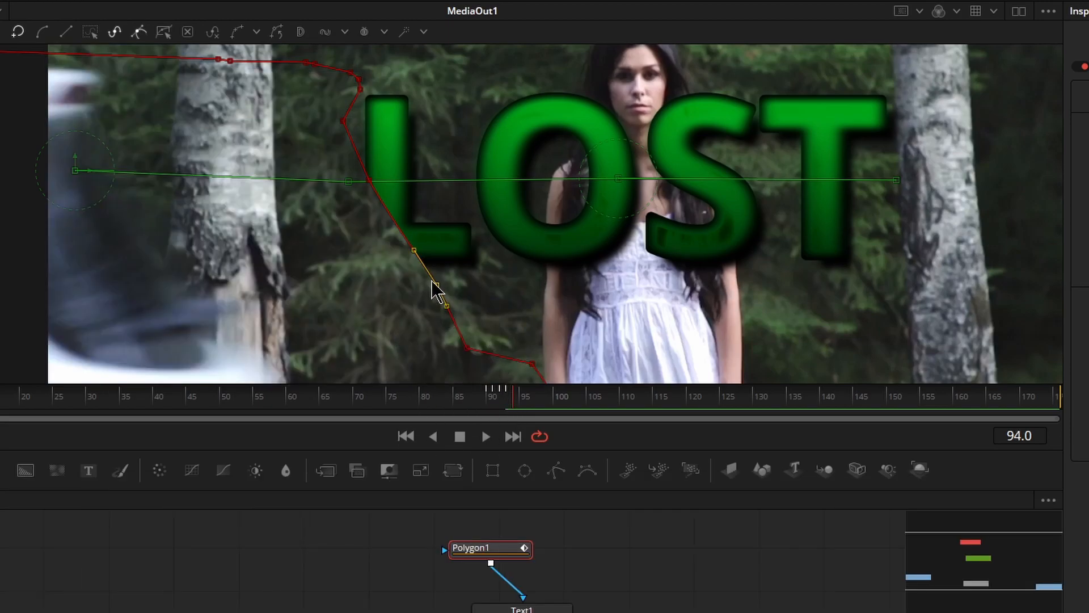
scroll(434, 286, down, 2)
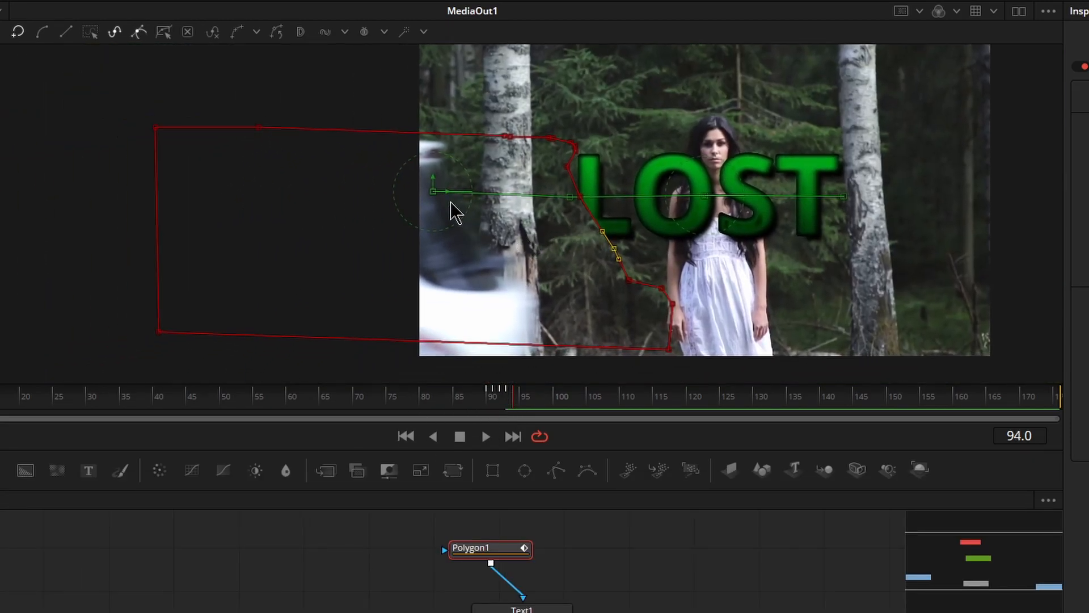
drag(433, 192, 198, 194)
key(Right)
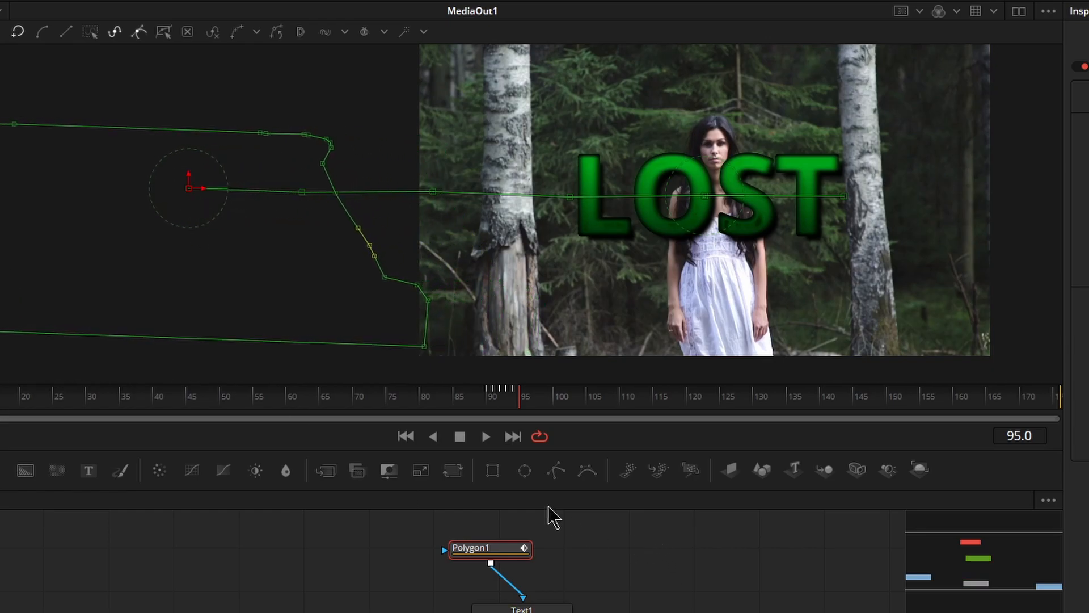
- Step through frames 90 to 95 to check how the mask follows the car's rear edge
drag(506, 400, 491, 398)
key(Right)
key(Right)
key(Right)
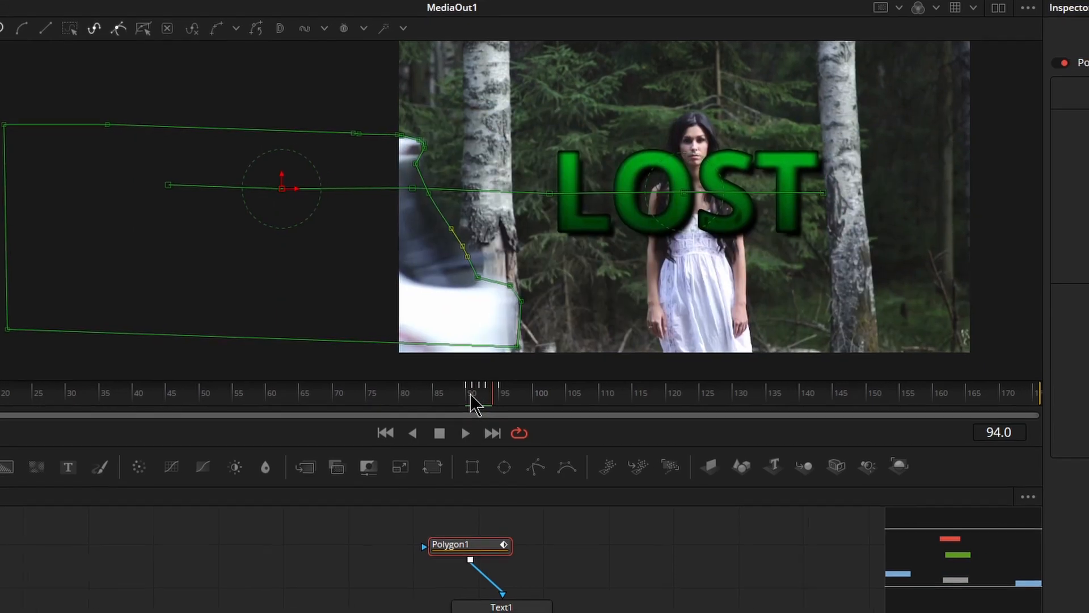
key(Left)
key(Left)
key(Left)
key(Left)
key(Right)
key(Right)
key(Right)
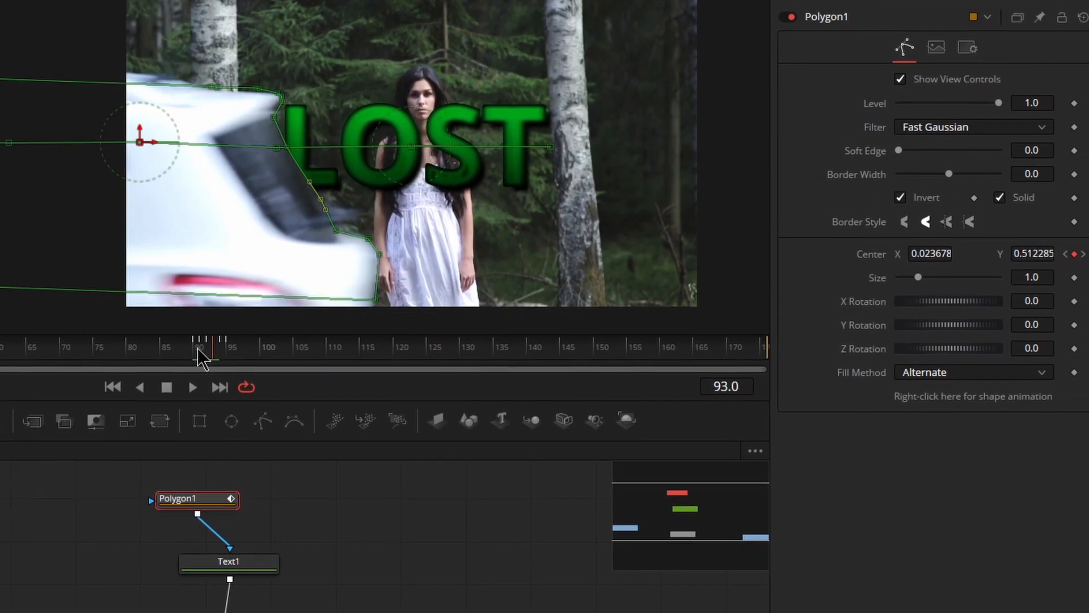
- Disconnect Polygon1 from Text1 and keyframe the title's text size at 0.3228 on frame 90
click(239, 566)
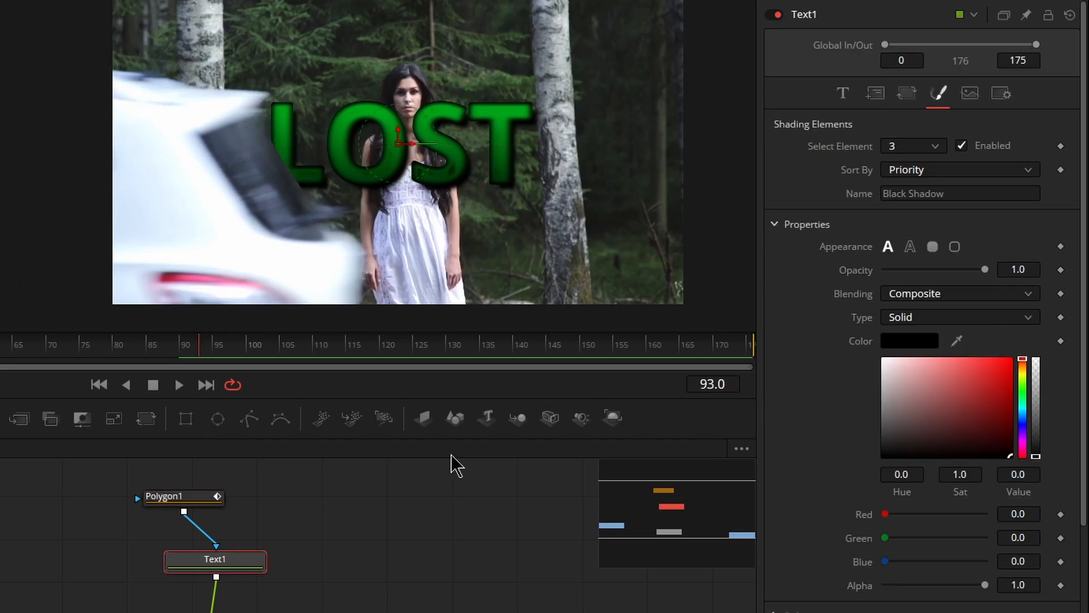
scroll(704, 137, up, 1)
scroll(598, 134, down, 1)
scroll(798, 164, down, 2)
scroll(801, 190, up, 2)
click(842, 94)
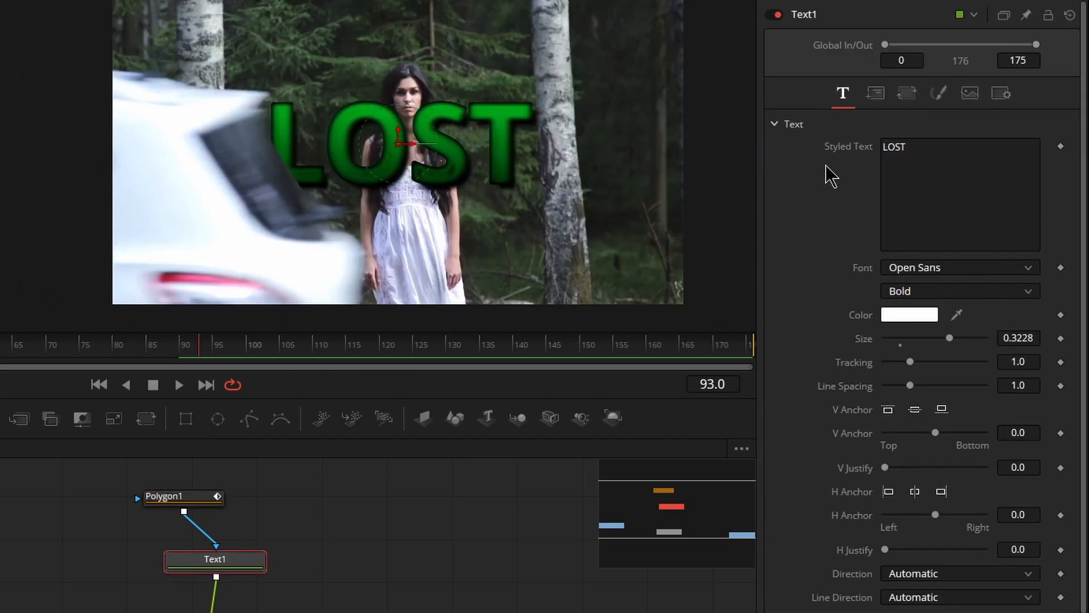
scroll(797, 324, down, 2)
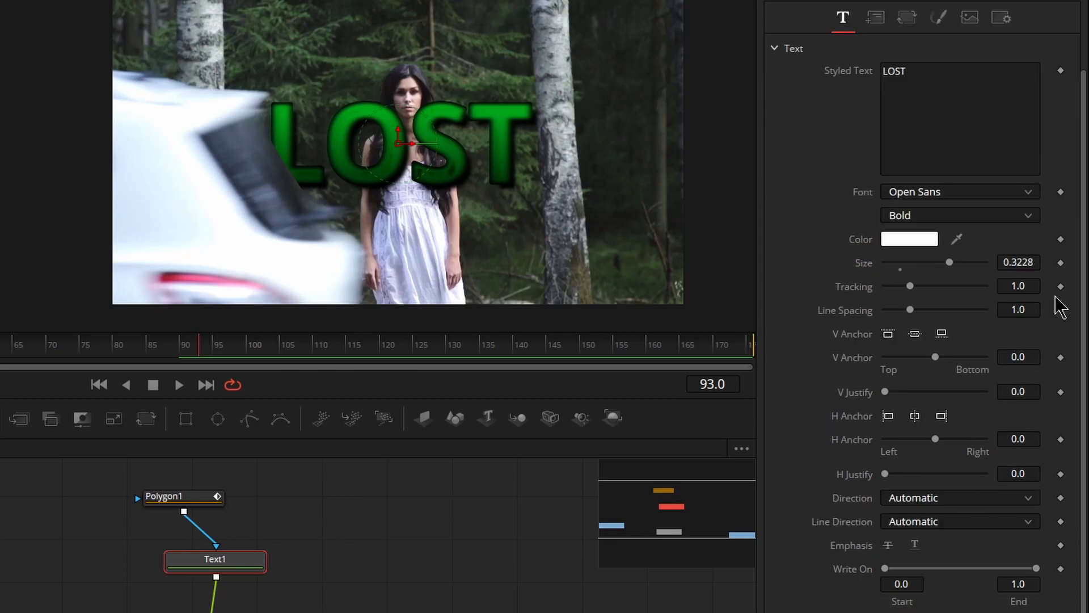
drag(224, 555, 228, 554)
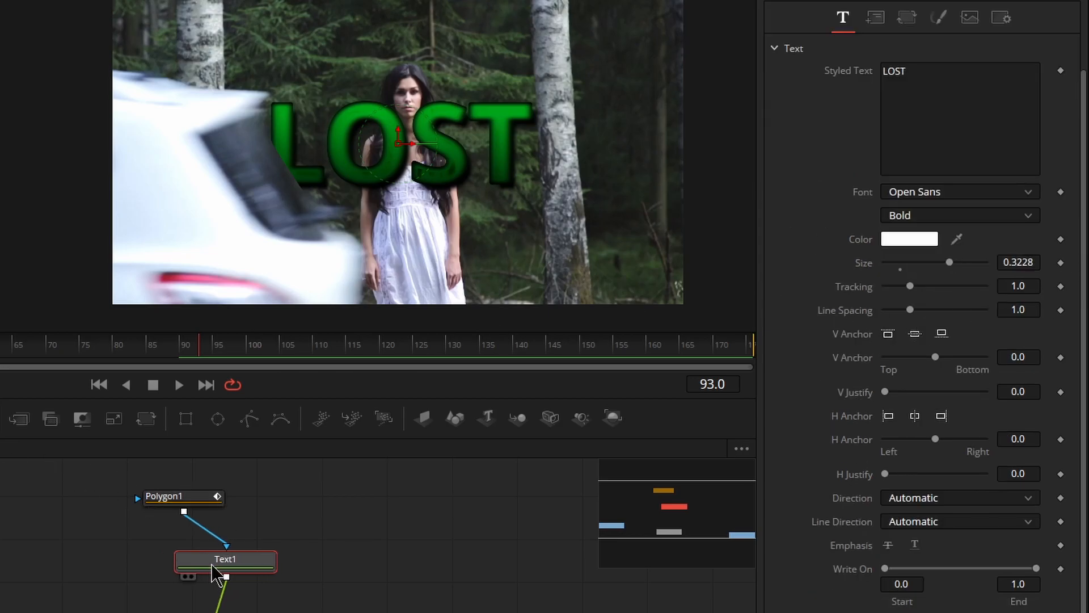
click(182, 351)
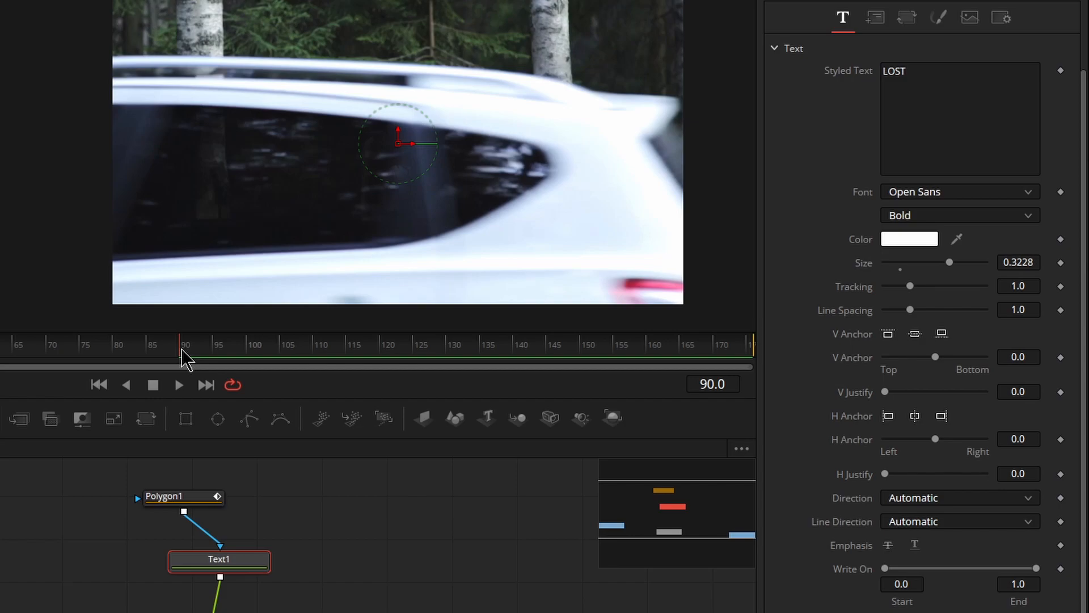
drag(220, 544, 220, 523)
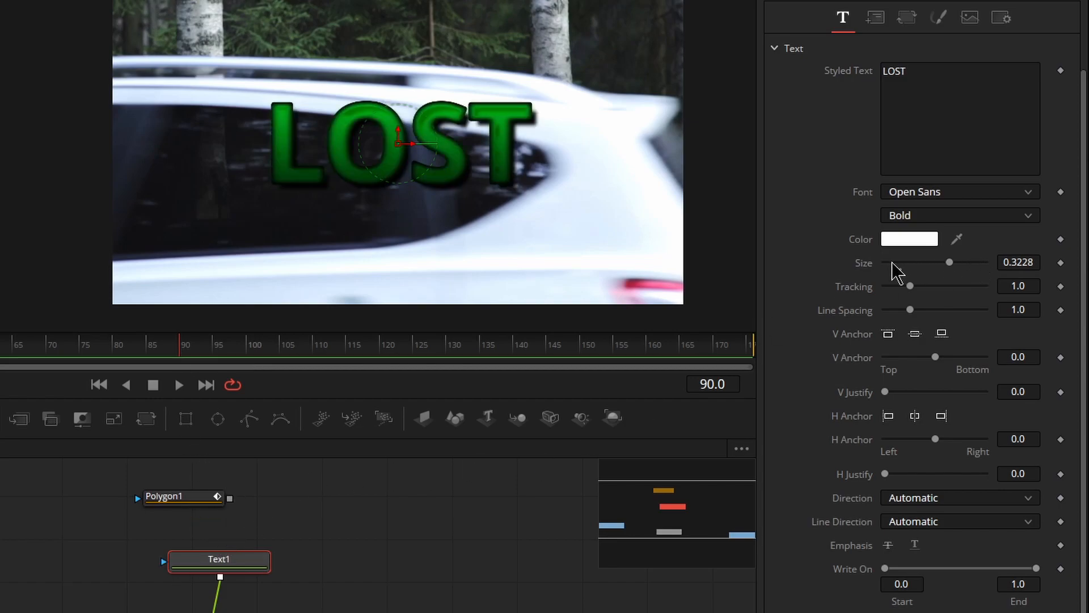
click(1061, 263)
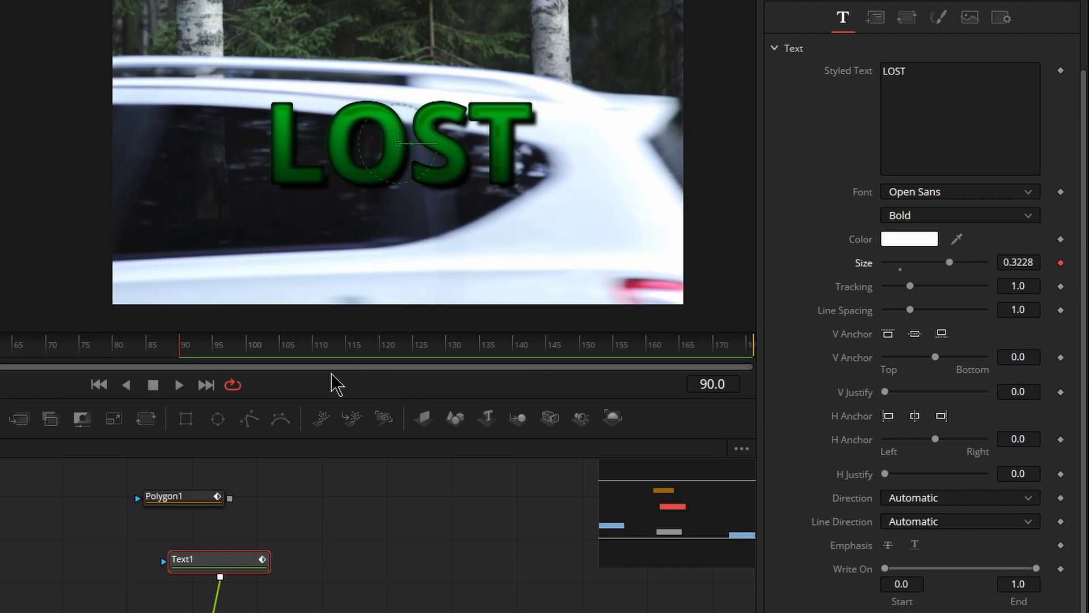
- Keyframe the text size at 0.3819 on frame 163, and reconnect Polygon1 to Text1 as its effect mask
key(space)
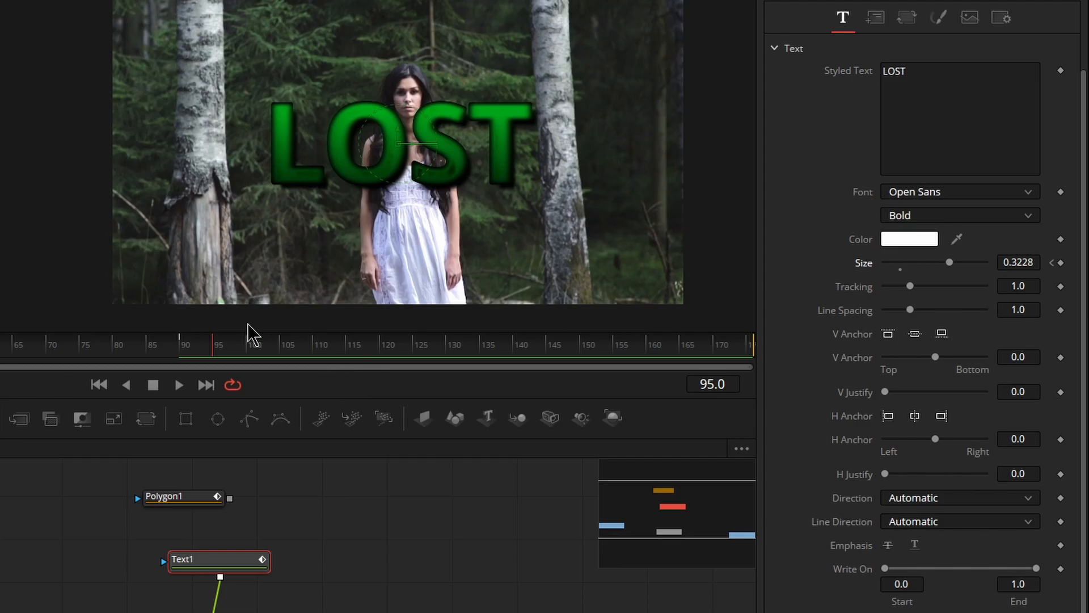
drag(243, 356, 667, 352)
drag(952, 263, 962, 263)
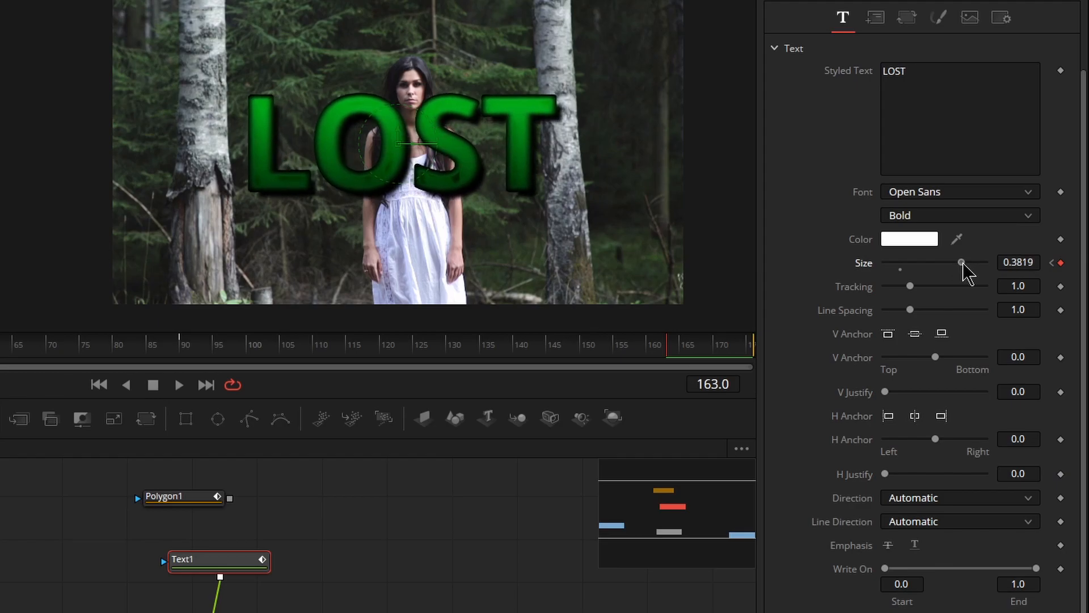
drag(675, 355, 190, 359)
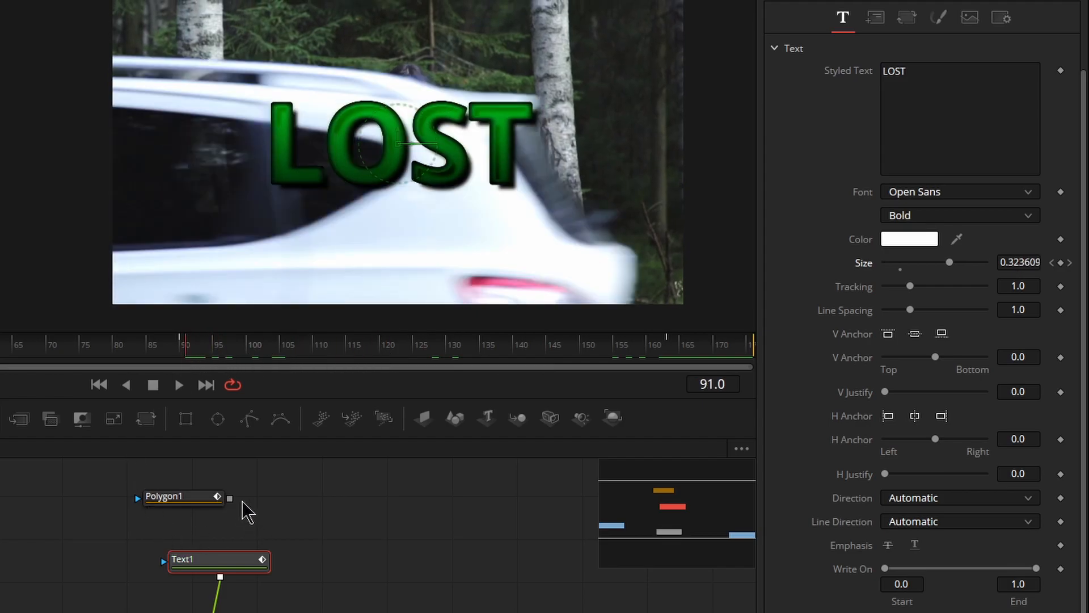
drag(229, 499, 178, 573)
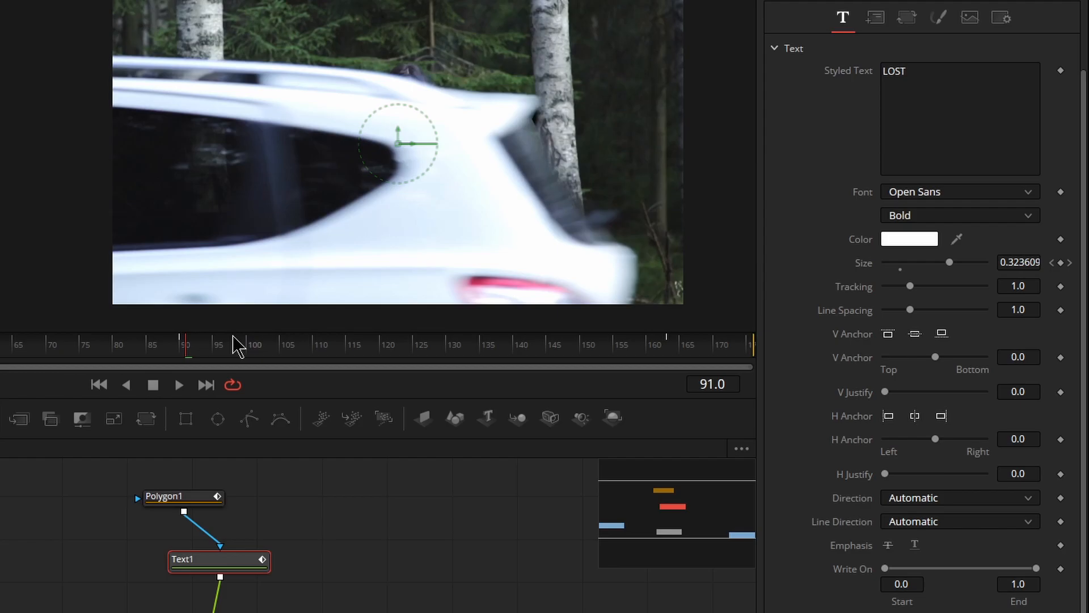
- Step back and forth between frames 91 and 94 to examine the title being revealed behind the car
key(Right)
key(Right)
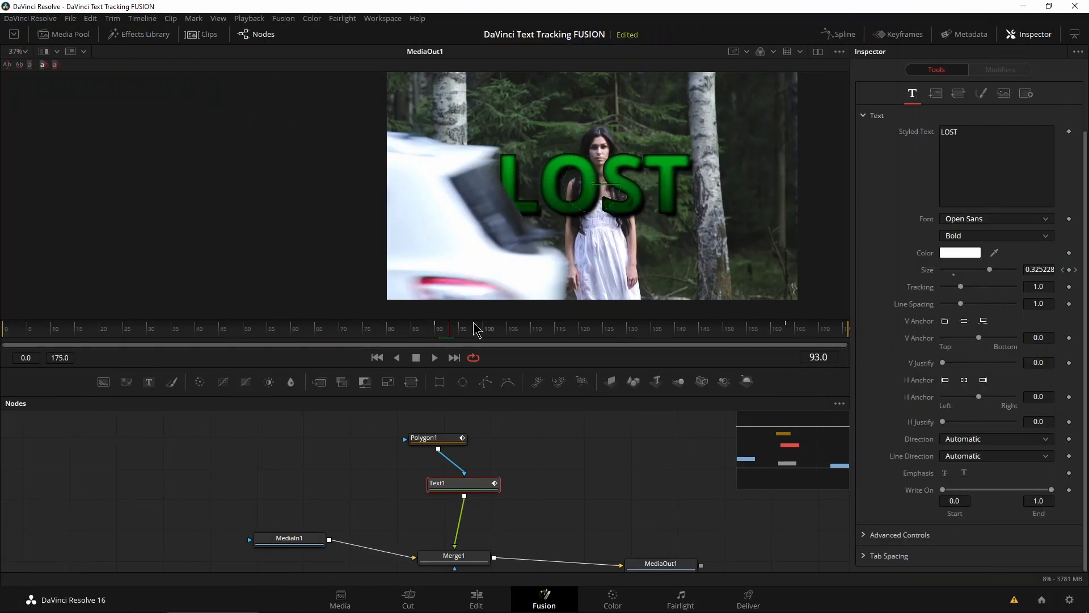
key(Right)
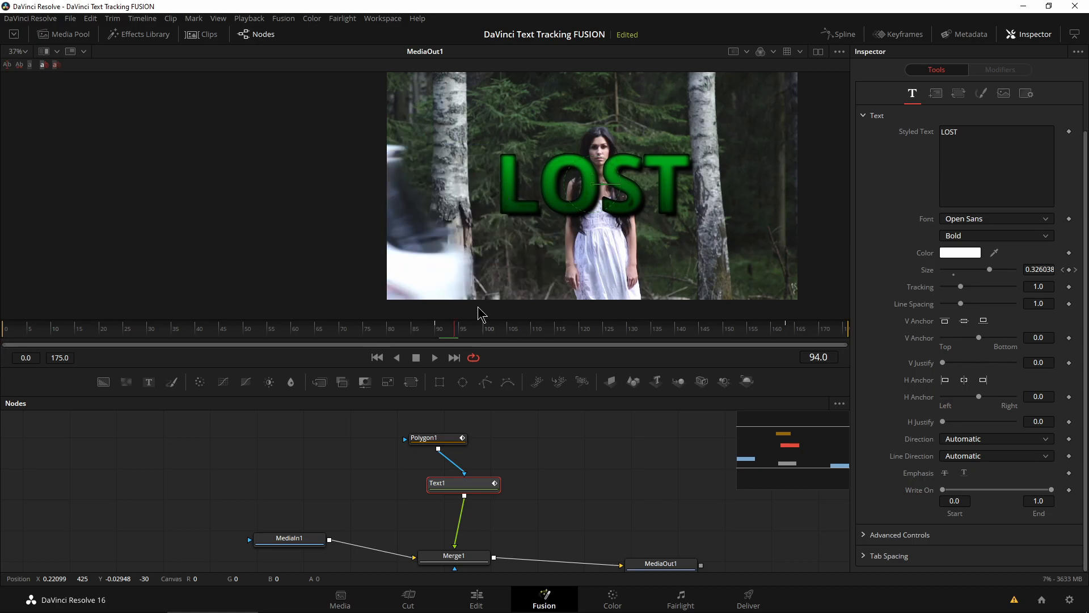
key(Left)
key(Left)
key(Left)
key(Right)
key(Right)
key(Right)
key(Left)
key(Left)
key(Left)
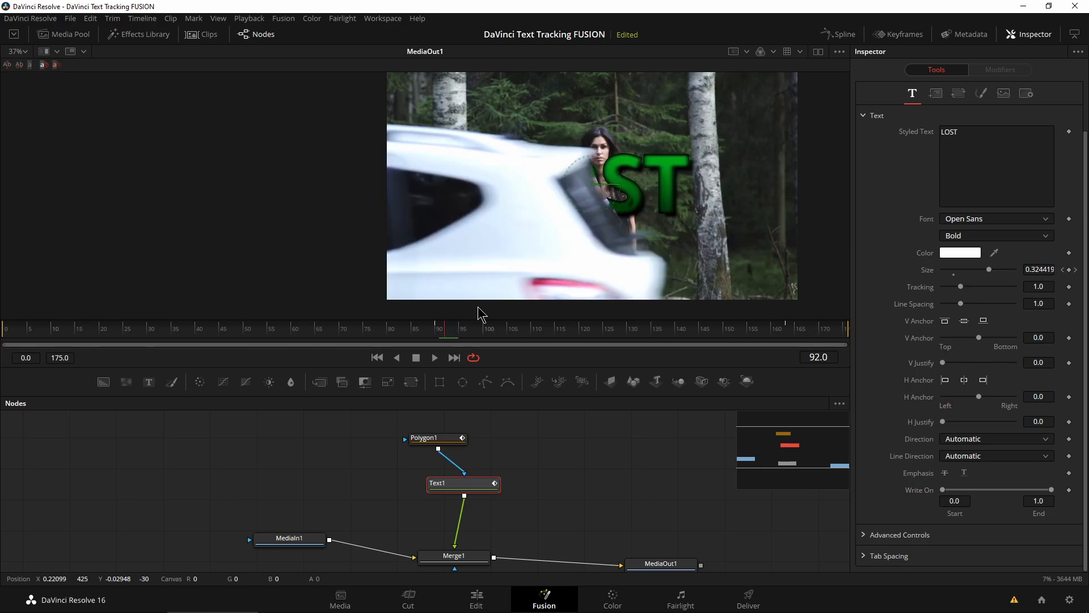
key(Right)
key(Right)
key(Right)
key(Left)
key(Left)
key(Left)
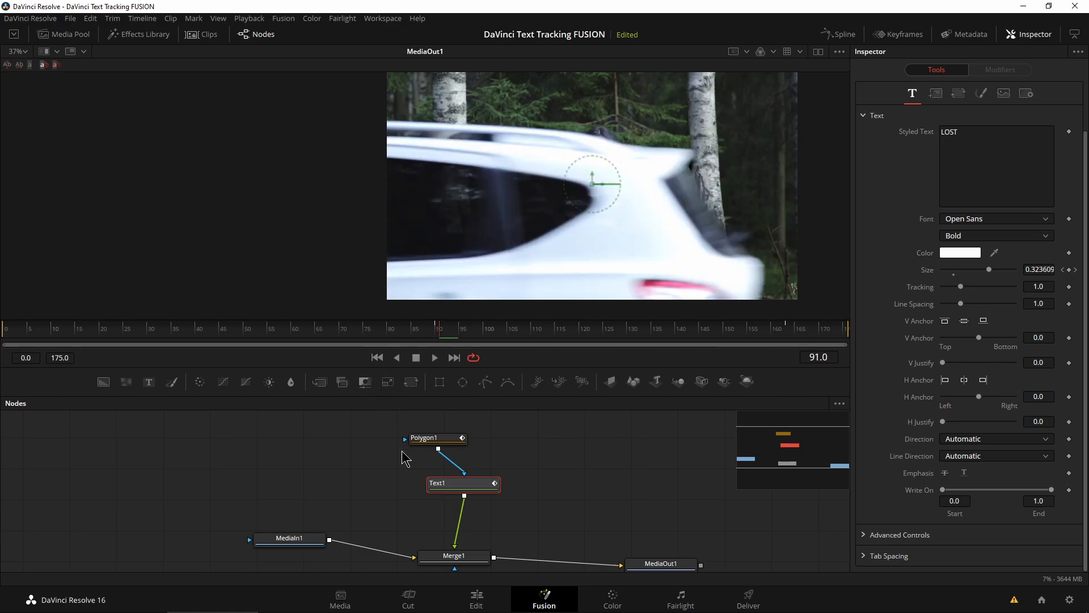
- On the Edit page, set the render cache to Smart and preview the title reveal in full screen
click(476, 595)
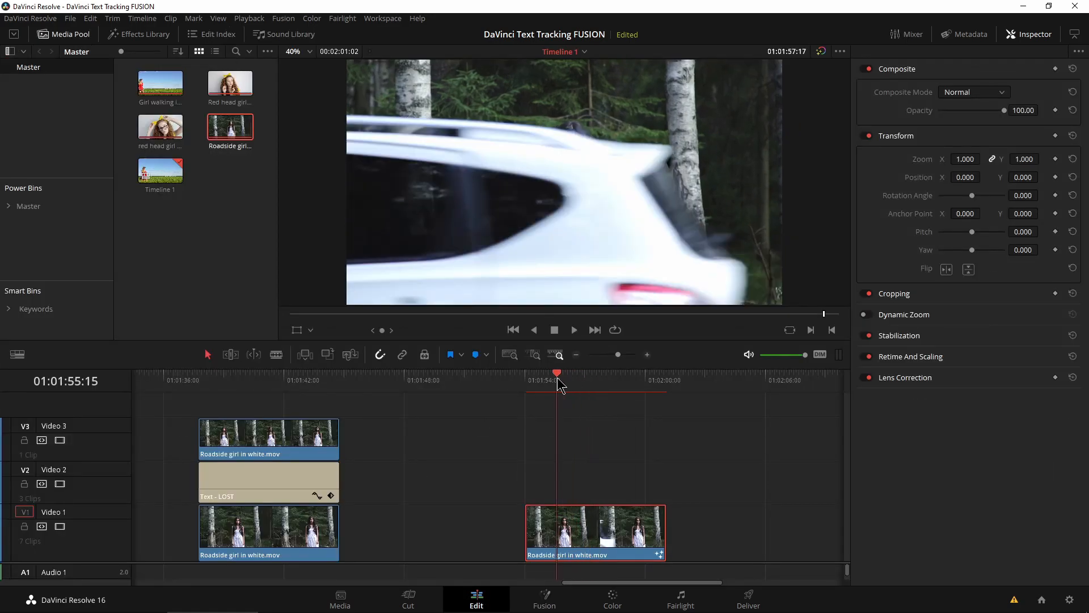
key(Left)
mouse_move(562, 384)
mouse_down()
mouse_move(593, 383)
mouse_move(565, 390)
mouse_up()
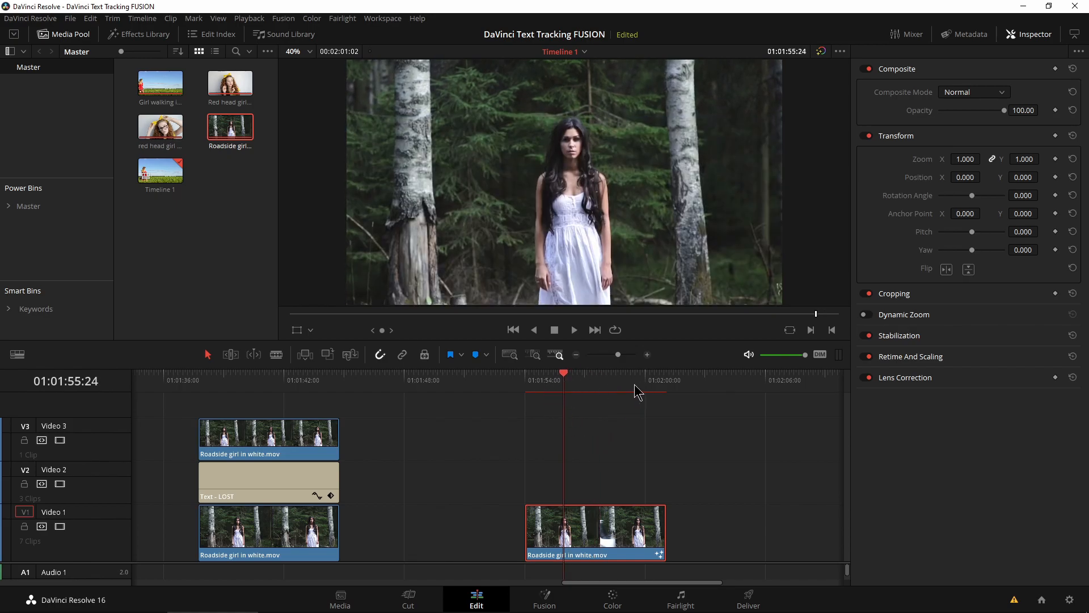
click(250, 18)
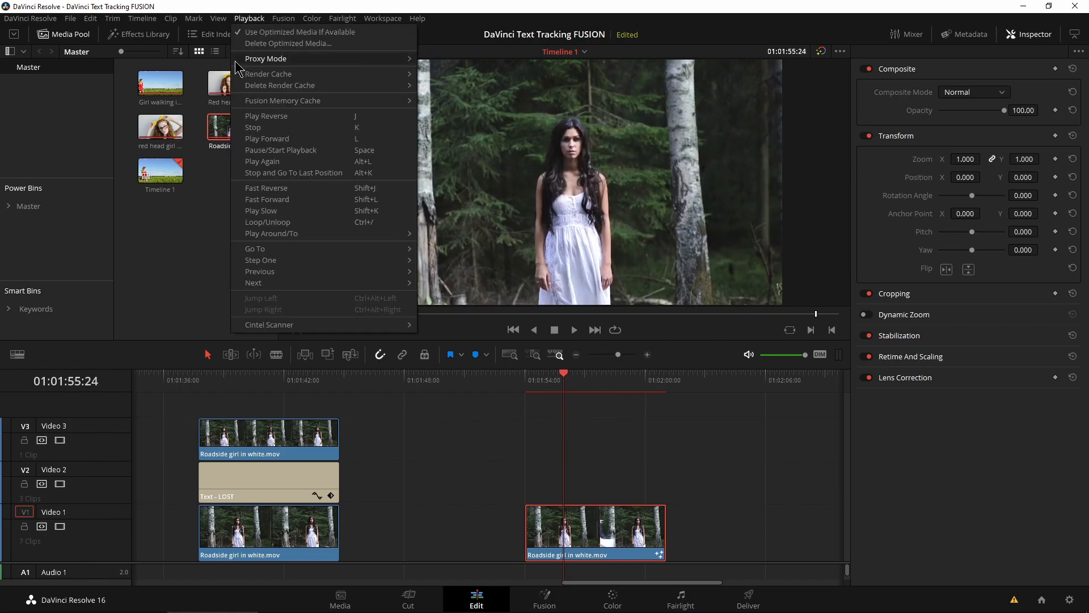
mouse_move(251, 77)
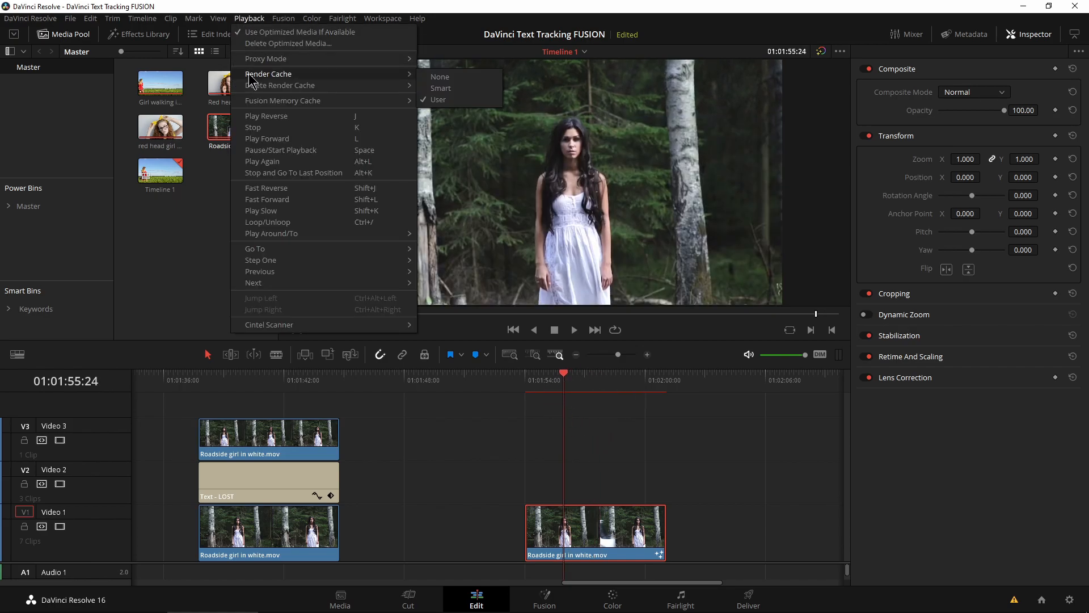
click(451, 89)
mouse_move(563, 384)
mouse_down()
mouse_move(577, 385)
mouse_move(568, 386)
mouse_up()
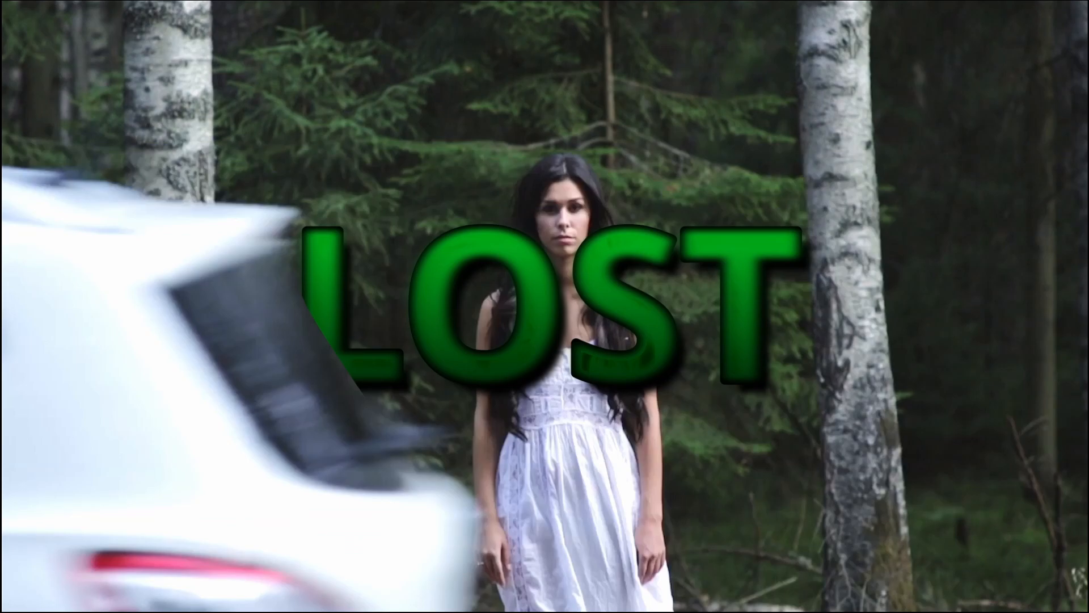
key(Escape)
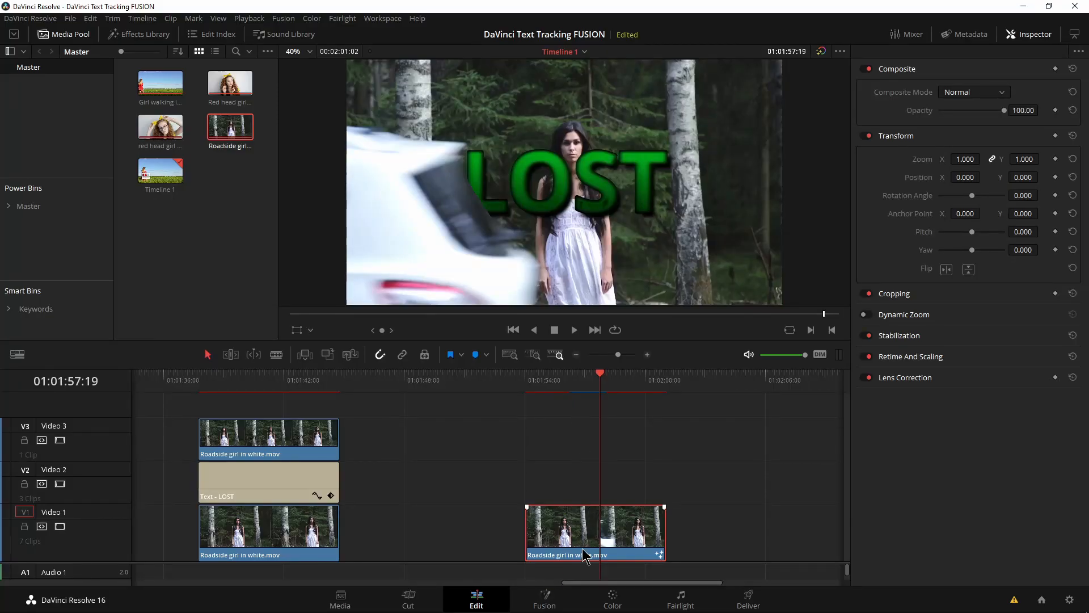
- Return to the Fusion page, space Polygon1 and Text1 further apart, and disconnect Polygon1 from Text1
click(545, 599)
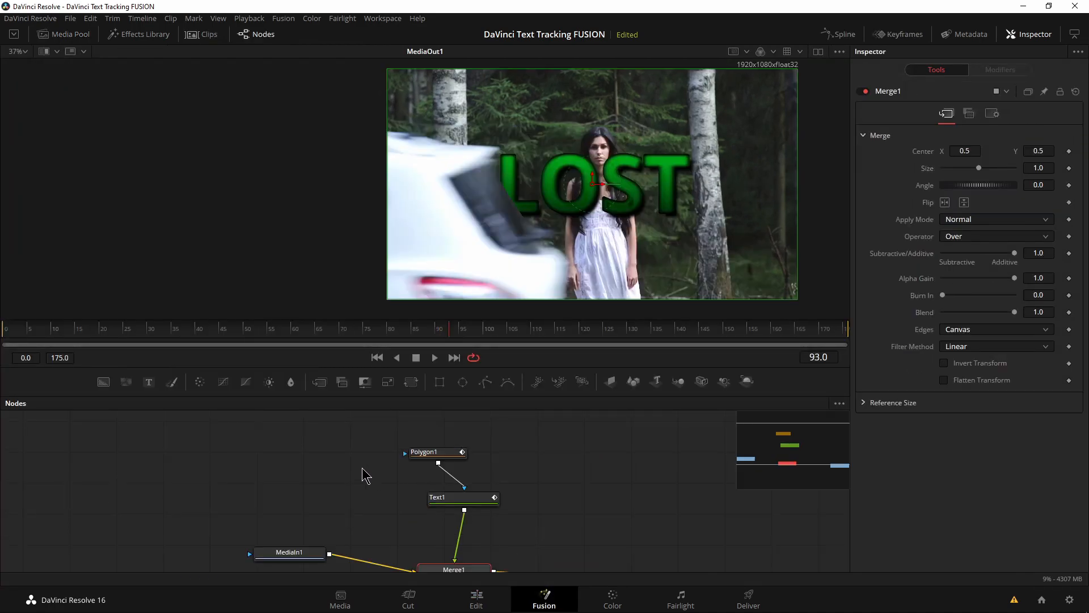
drag(391, 370, 385, 355)
drag(462, 445, 458, 453)
drag(433, 402, 412, 410)
drag(450, 463, 466, 479)
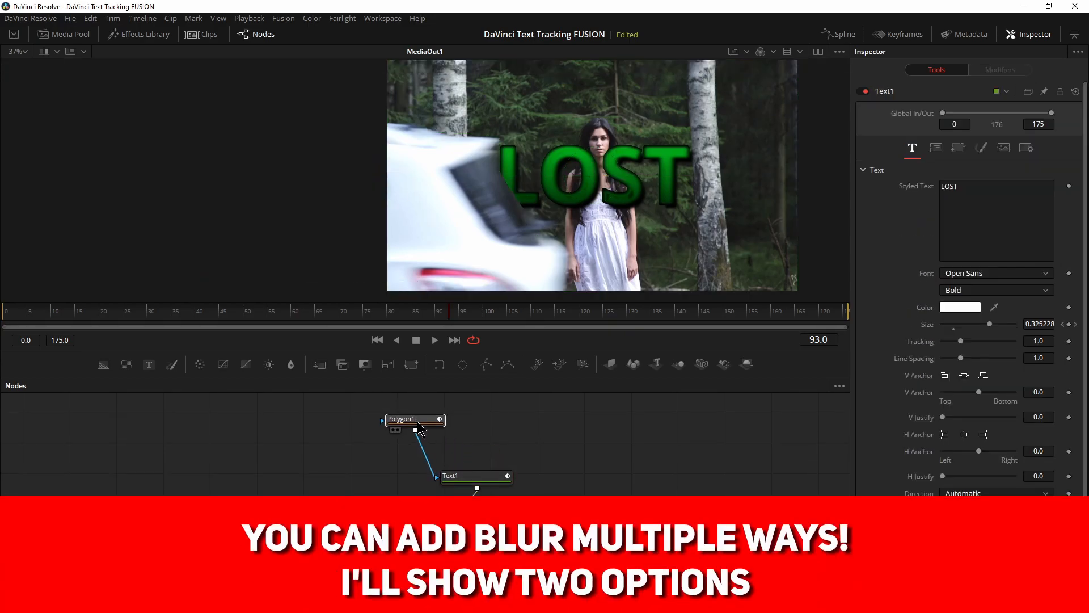
drag(417, 421, 408, 422)
drag(436, 483, 397, 427)
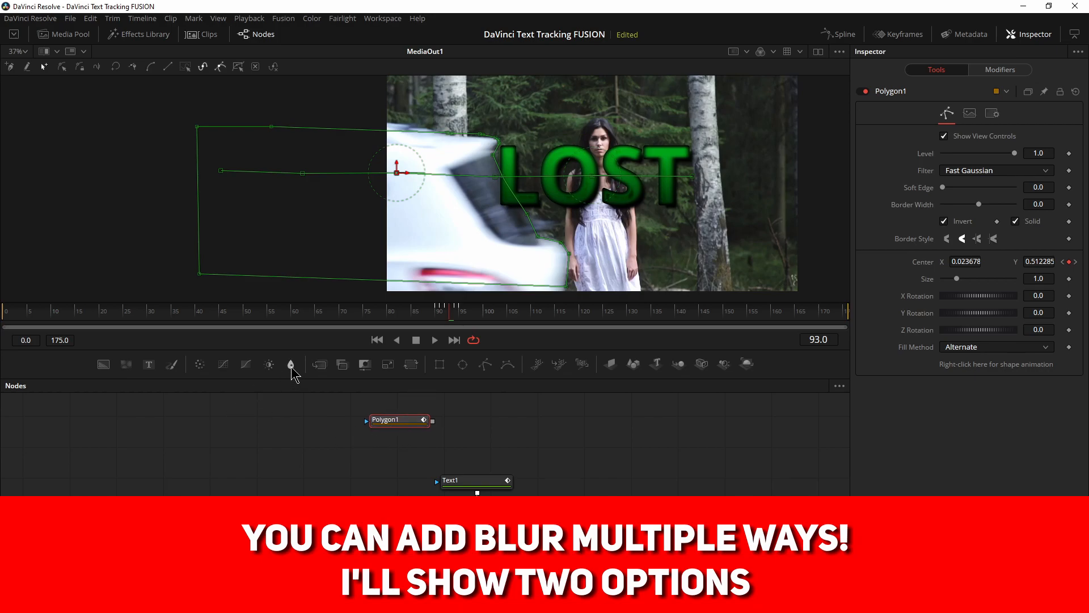
- Insert a Blur node between the Polygon1 mask and Text1, and shift the Polygon1 node slightly away from it
drag(291, 364, 438, 436)
drag(516, 435, 453, 480)
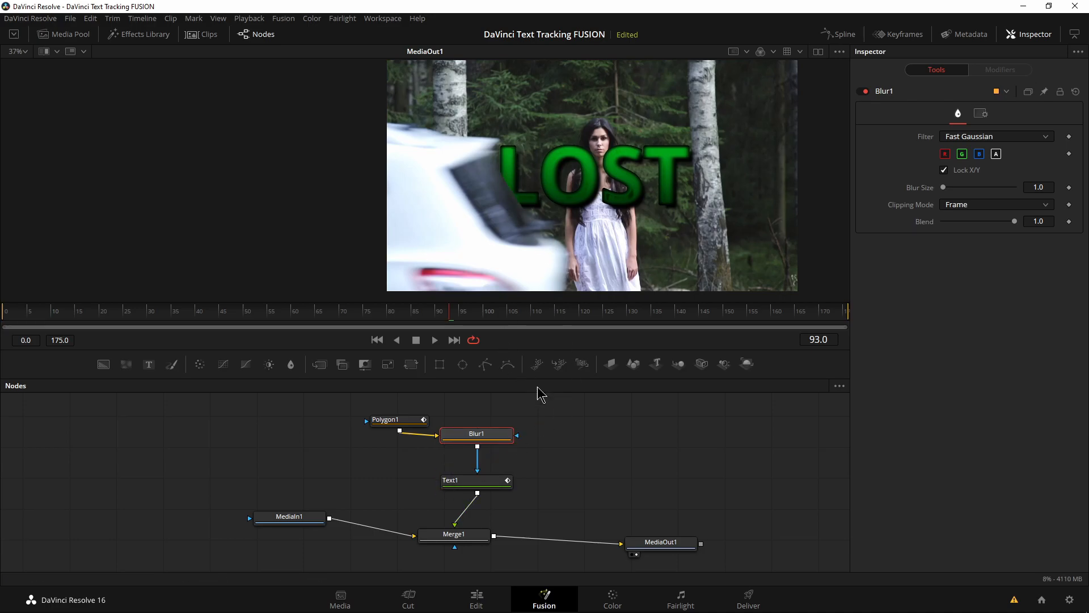
drag(409, 420, 401, 421)
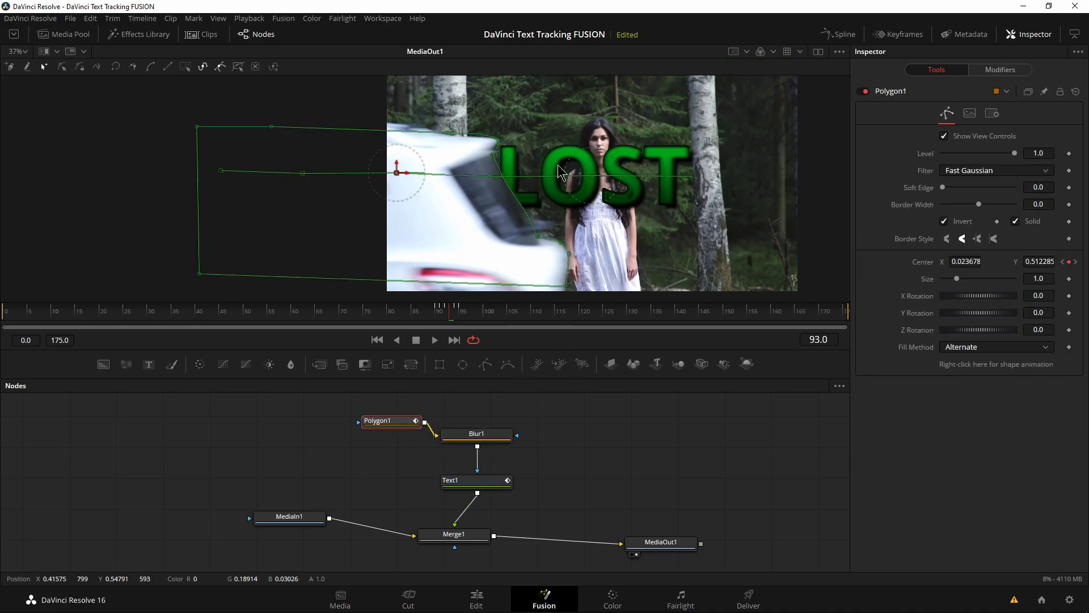
- Increase the blur size of the Blur1 node to soften the mask edge where the car crosses the LOST text
scroll(510, 205, up, 5)
scroll(511, 205, down, 2)
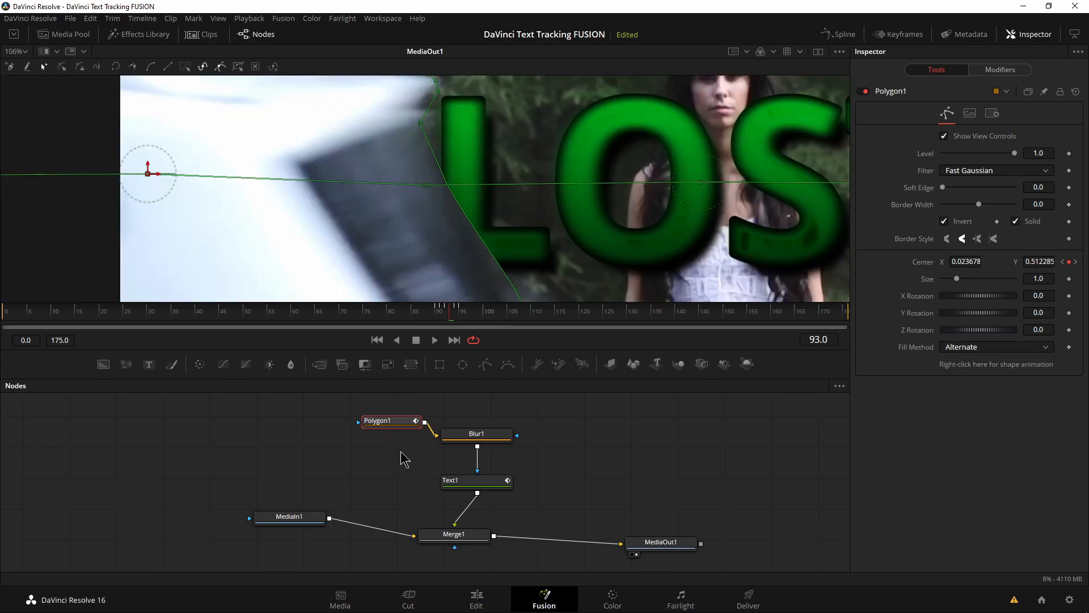
click(478, 439)
drag(943, 189, 923, 202)
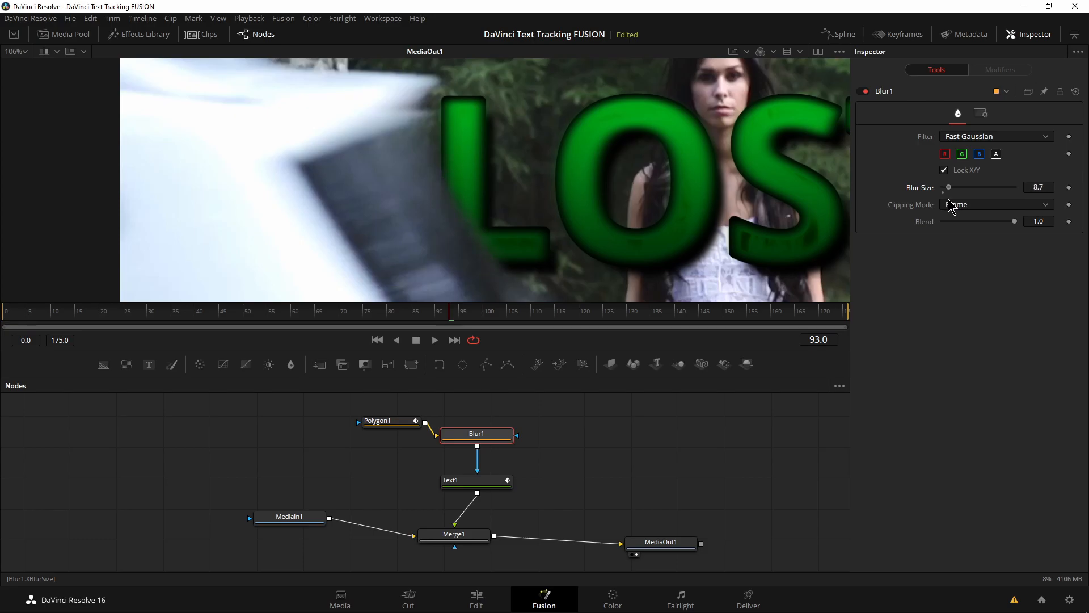
mouse_move(953, 207)
mouse_down()
mouse_move(925, 208)
mouse_move(958, 205)
mouse_up()
- Play the roadside clip full screen on the Edit page from about 01:01:54:16, repeating the playback to review the softened text reveal
click(477, 598)
drag(562, 387, 540, 391)
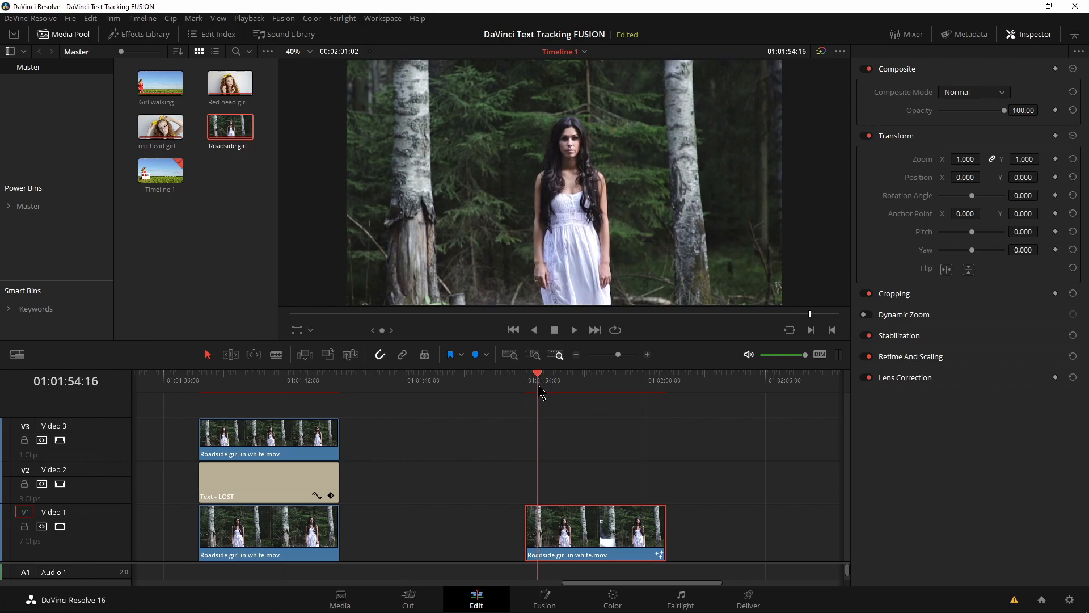
key(ctrl+f)
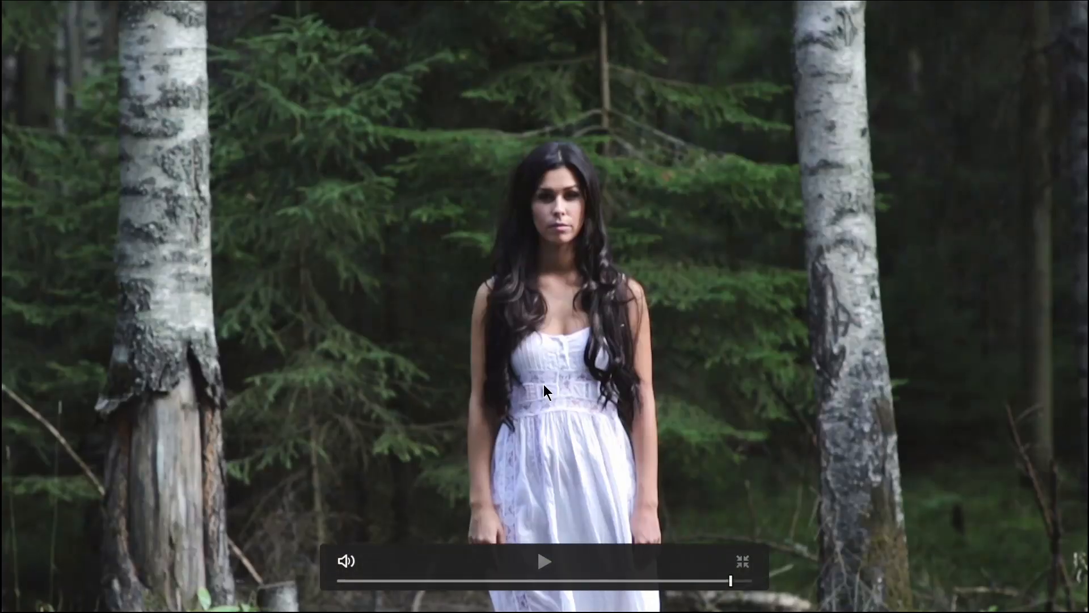
key(space)
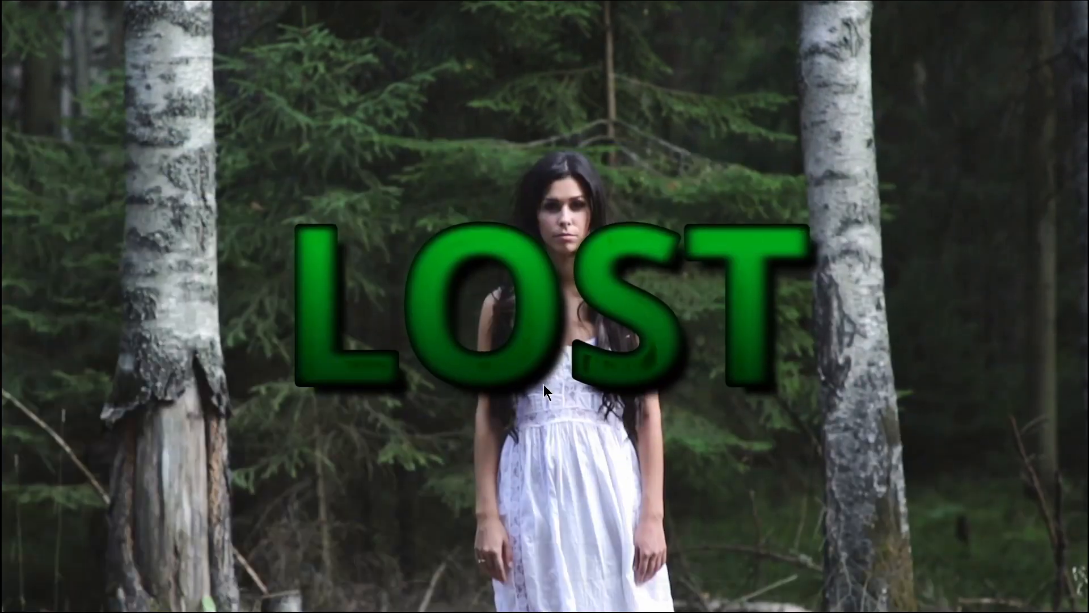
key(space)
key(ctrl+f)
drag(639, 384, 555, 391)
key(space)
key(ctrl+f)
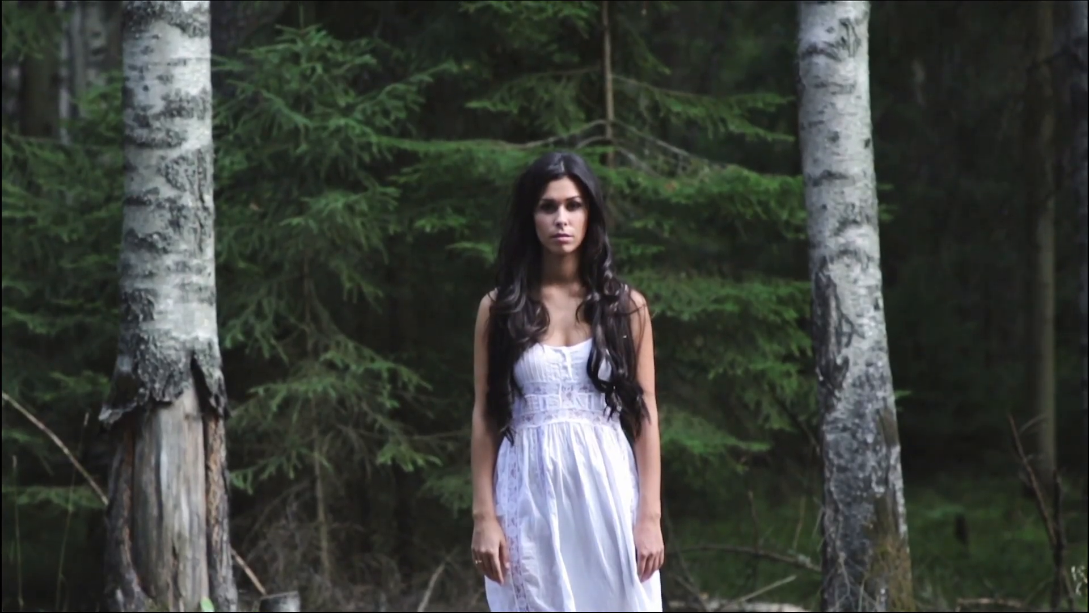
key(space)
key(ctrl+f)
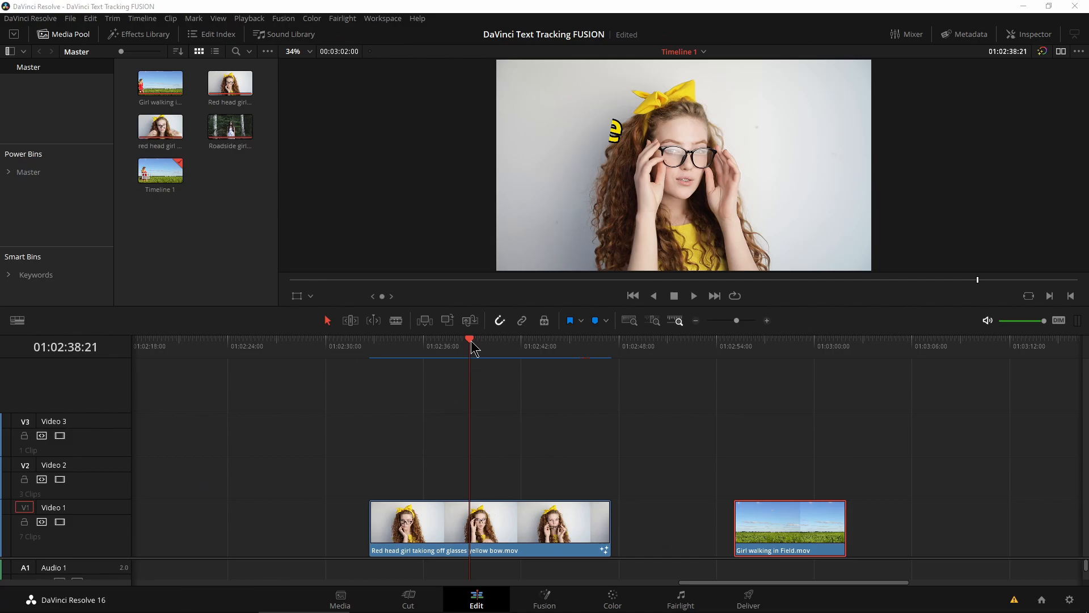
- Preview the red head girl clip at 01:02:41:02 full screen and open its Polygon1 mask settings on the Fusion page
drag(471, 343, 508, 348)
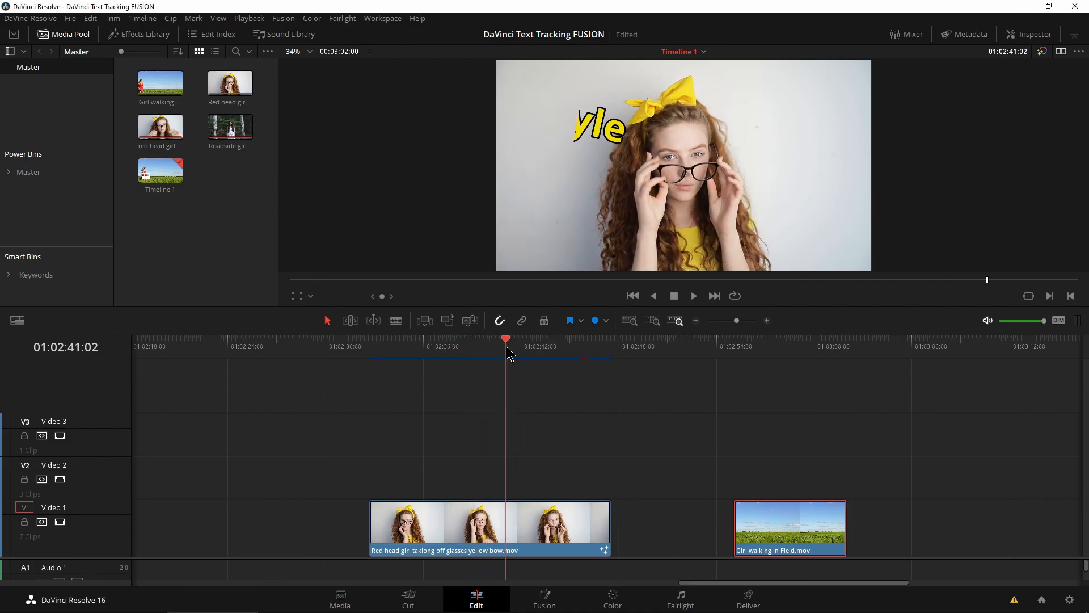
key(ctrl+f)
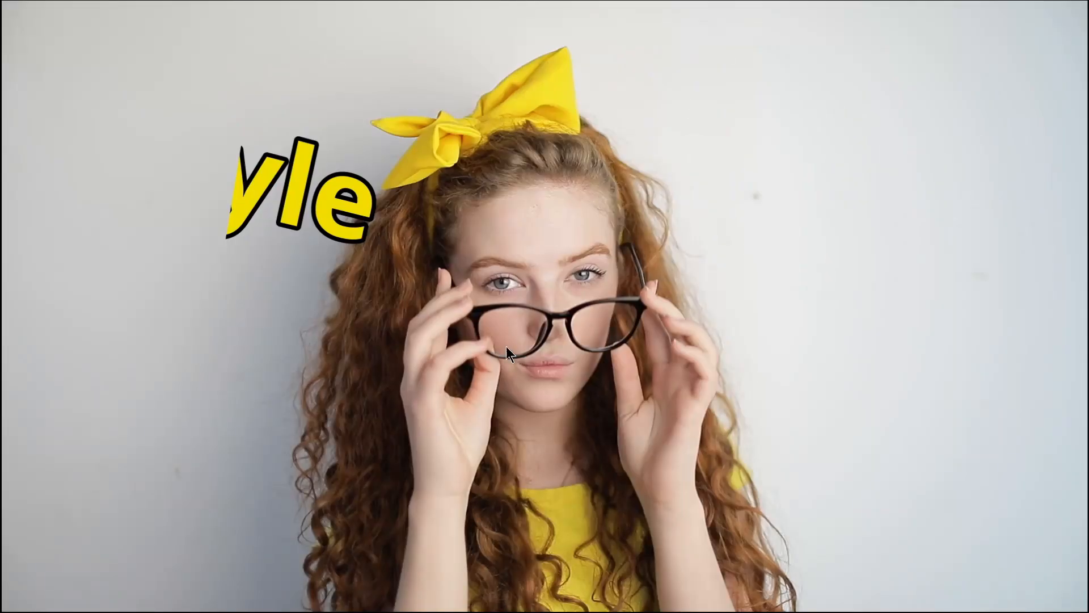
key(Escape)
click(538, 607)
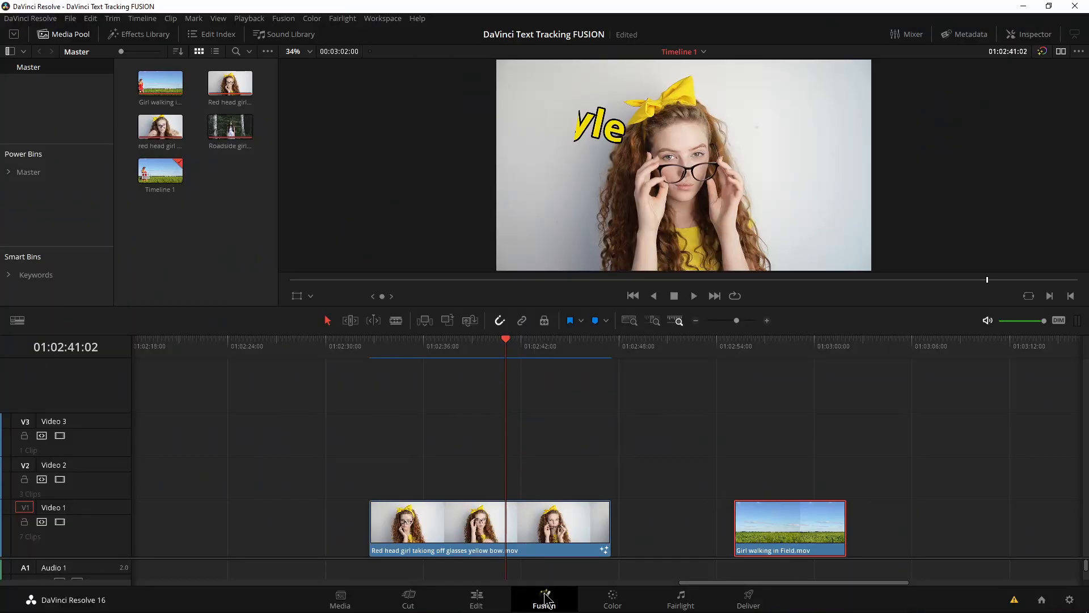
drag(467, 412, 475, 413)
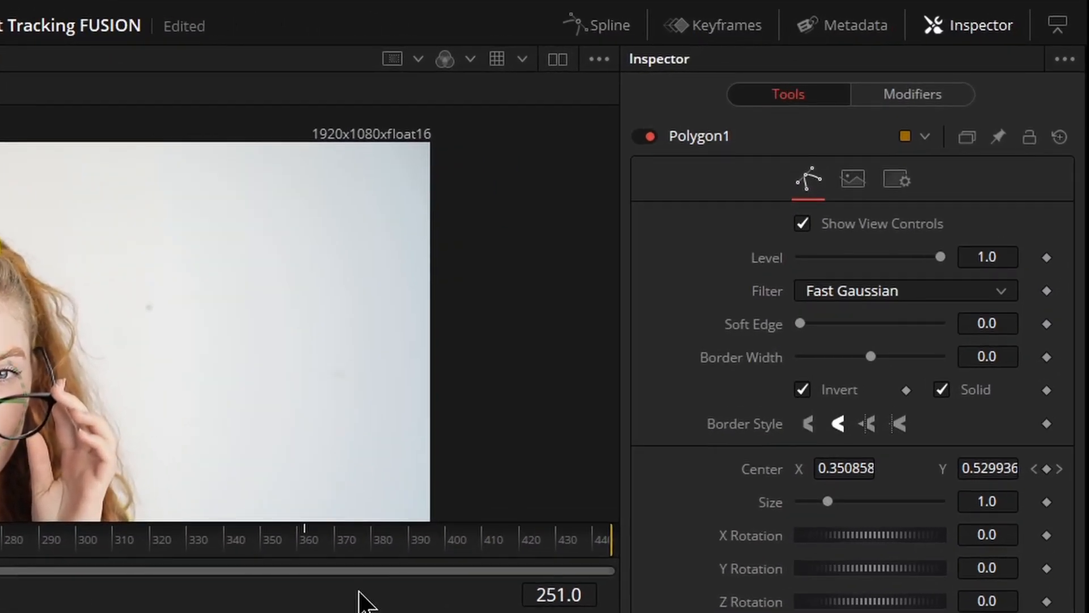
- Try the Gaussian filter on the Polygon1 mask and restore Fast Gaussian
click(919, 290)
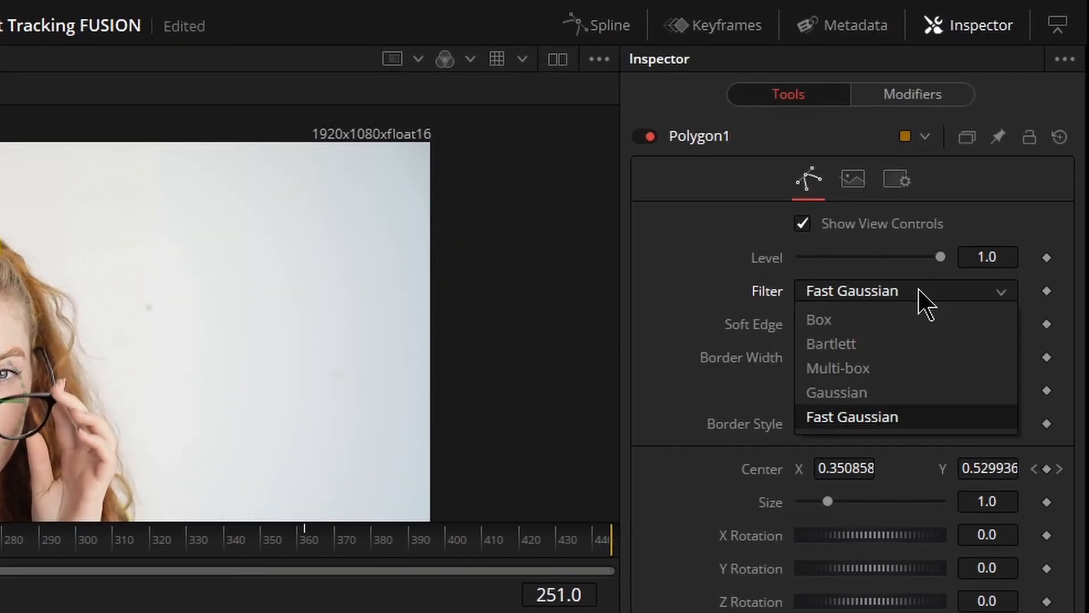
click(884, 397)
click(851, 293)
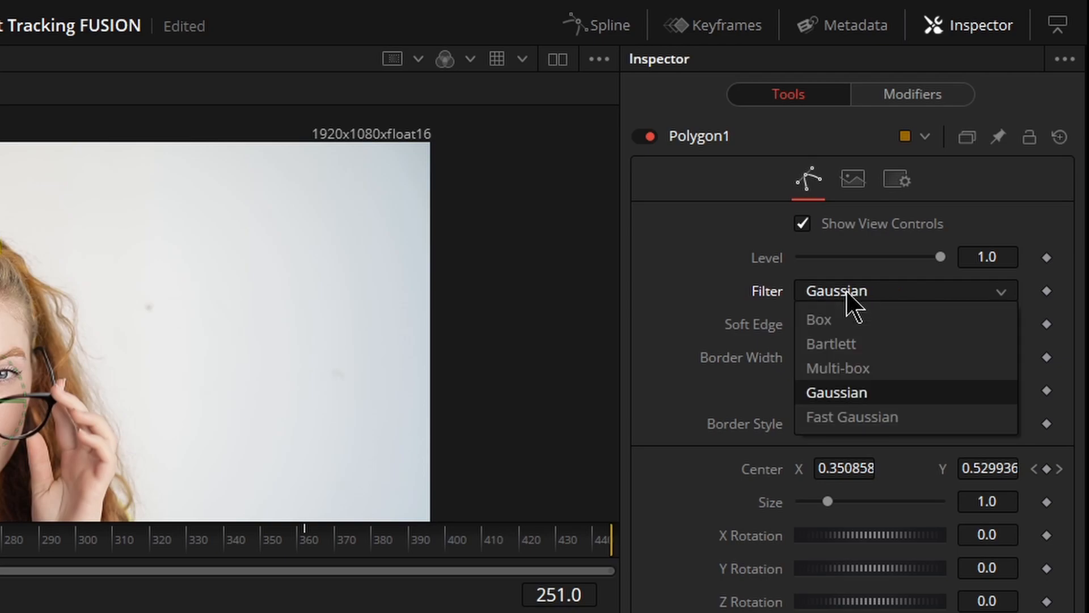
click(844, 416)
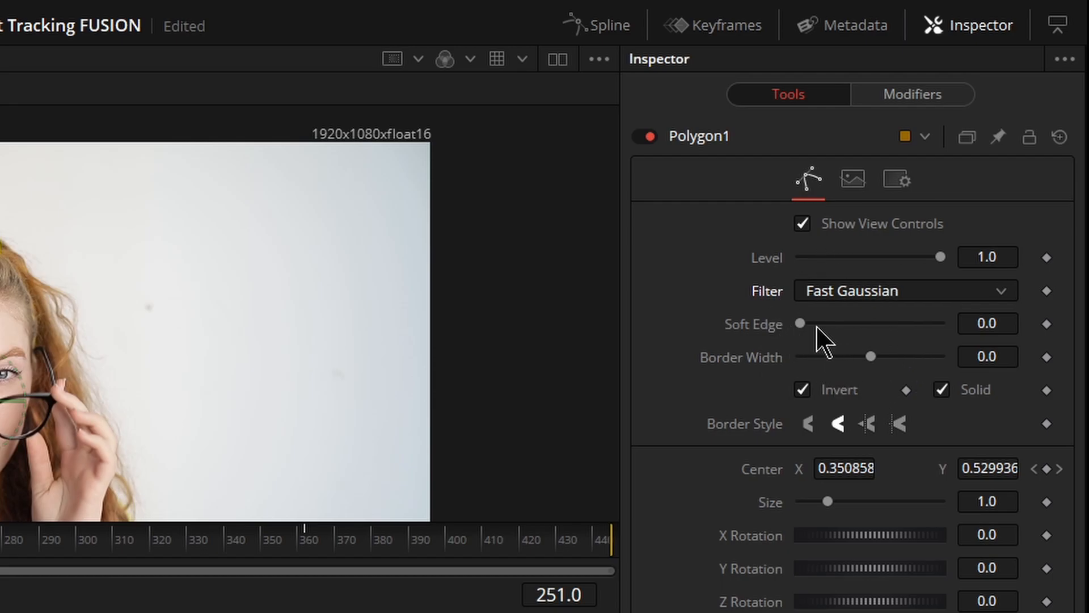
- Feather the Polygon1 mask with a soft edge of about 0.036 and a border width of about 0.051
drag(802, 324, 827, 333)
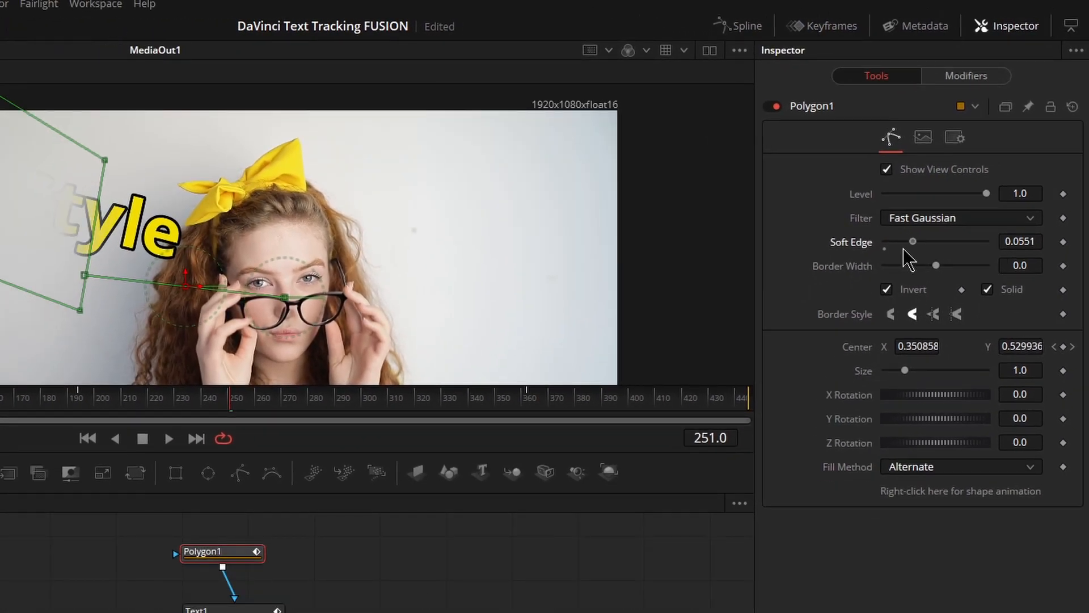
mouse_move(904, 249)
mouse_down()
mouse_move(862, 250)
mouse_move(900, 251)
mouse_up()
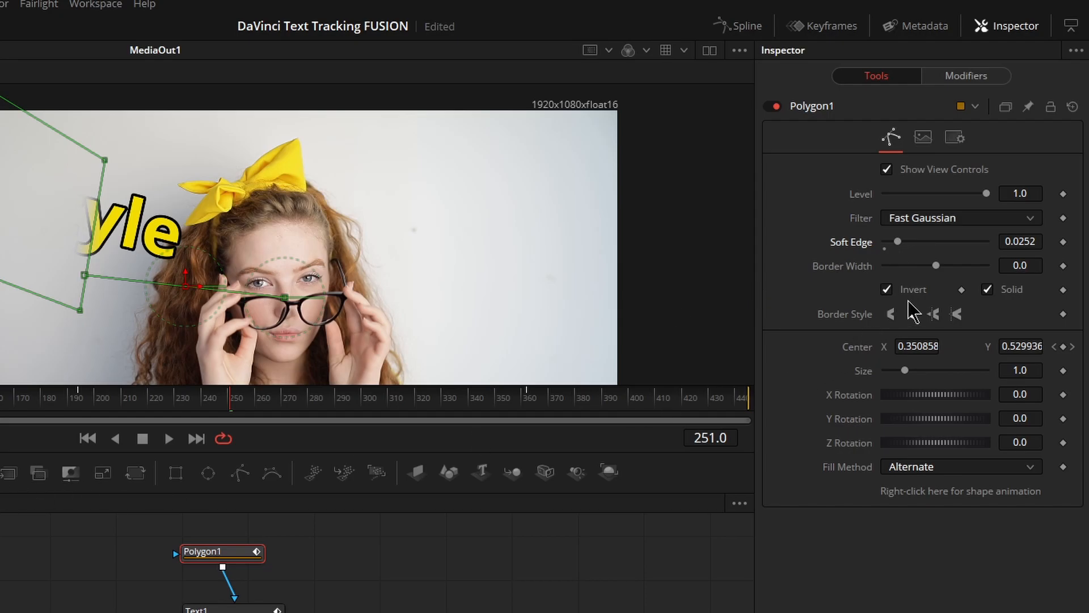
mouse_move(939, 267)
mouse_down()
mouse_move(911, 267)
mouse_move(972, 265)
mouse_move(927, 266)
mouse_move(948, 267)
mouse_up()
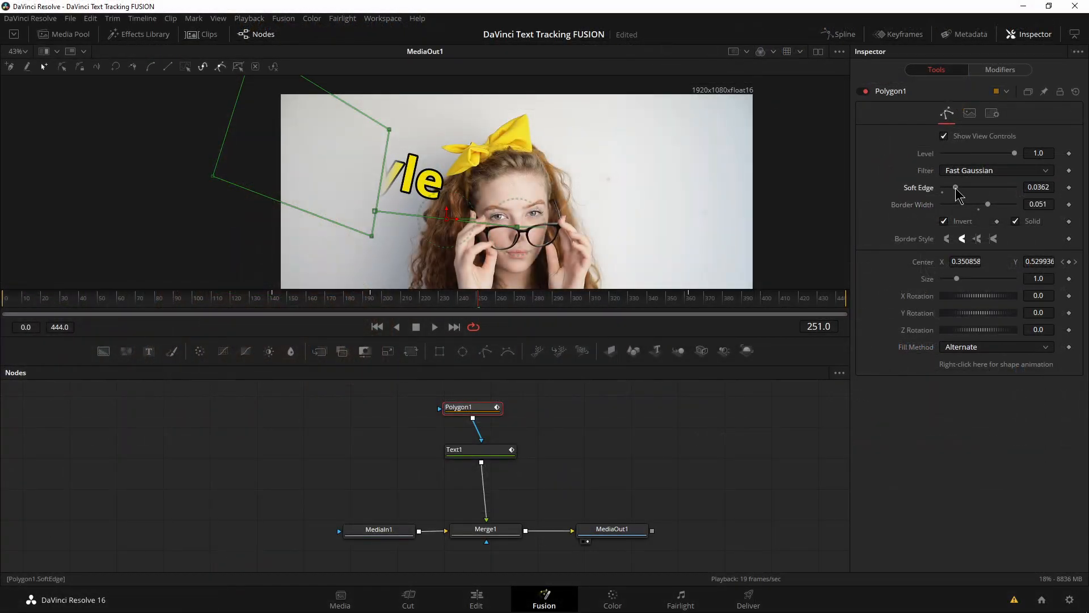
drag(903, 244, 908, 243)
drag(959, 189, 954, 188)
- Scrub the red head girl clip on the Edit page to check the feathered Style text reveal, and return to Fusion
click(477, 599)
drag(504, 346, 438, 353)
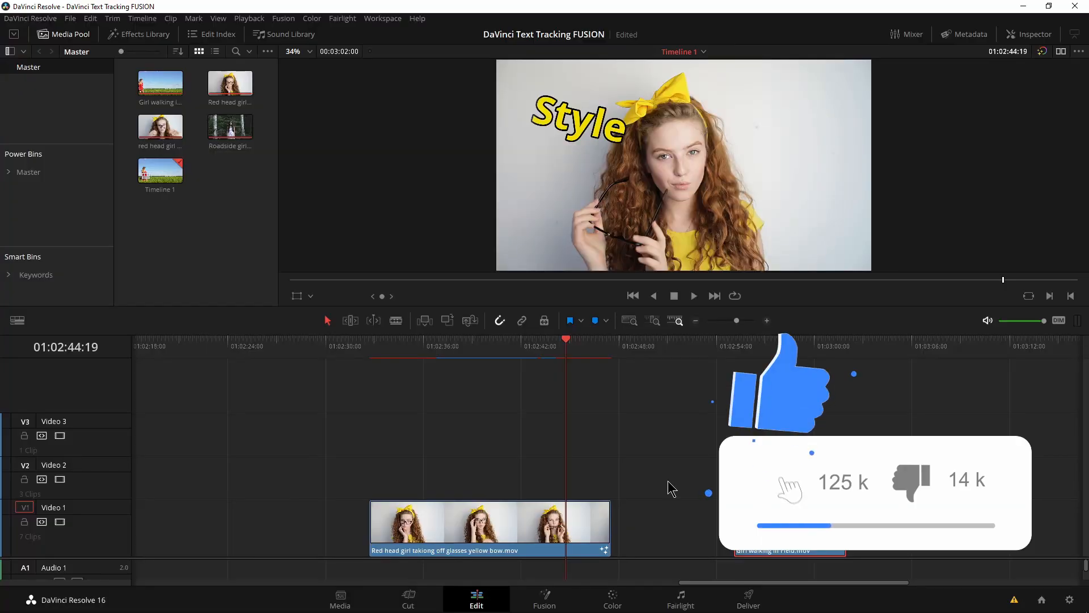
click(544, 601)
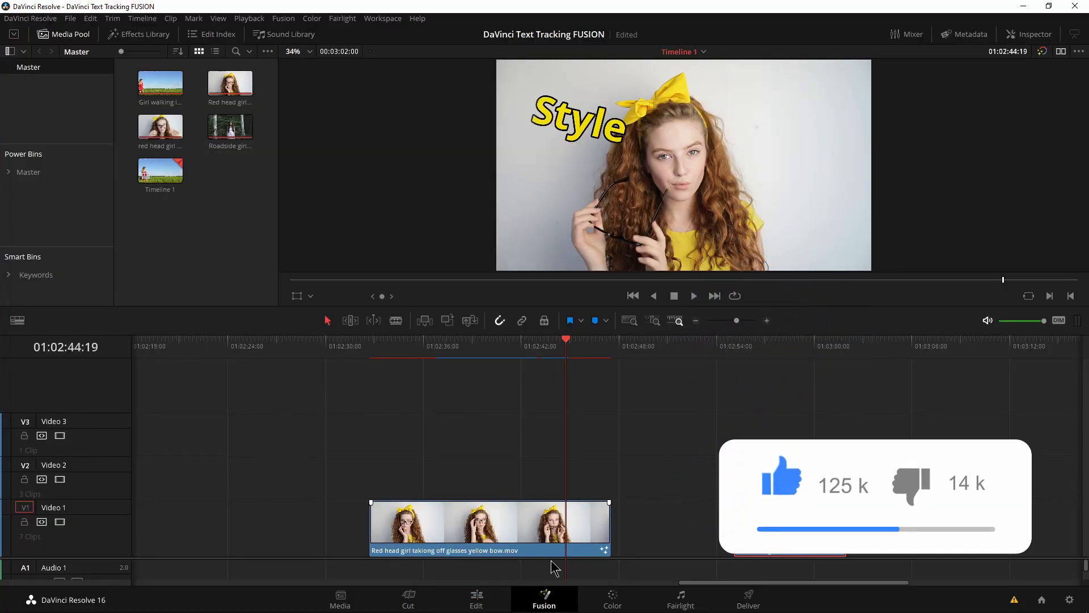
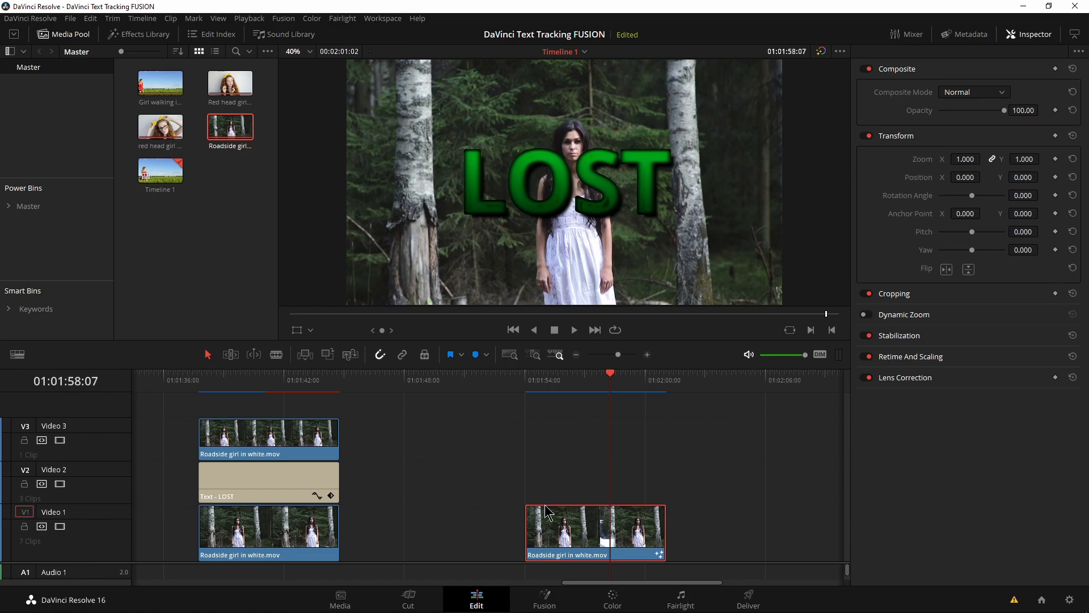
- Open the roadside clip's Fusion composition and add a second instance of the Roadside girl clip from the media pool to the node area
click(545, 600)
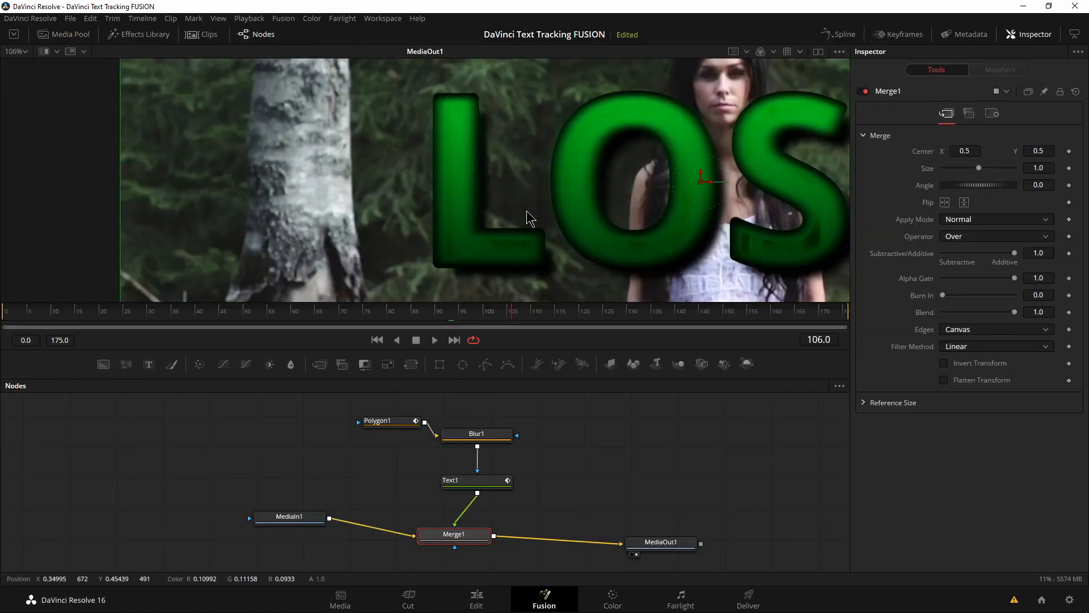
scroll(526, 211, down, 5)
scroll(526, 211, up, 2)
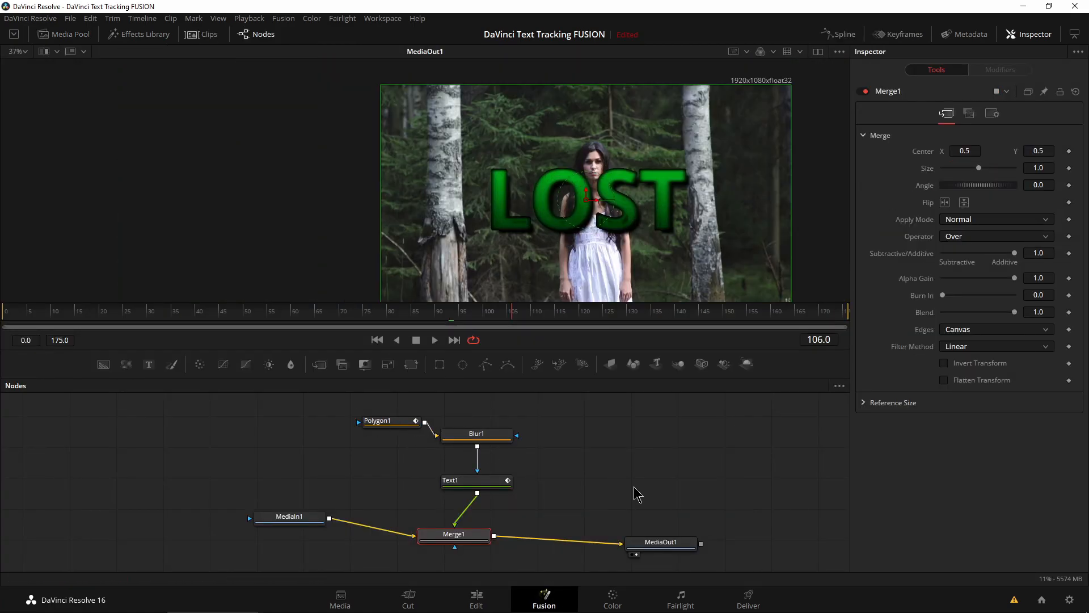
click(55, 36)
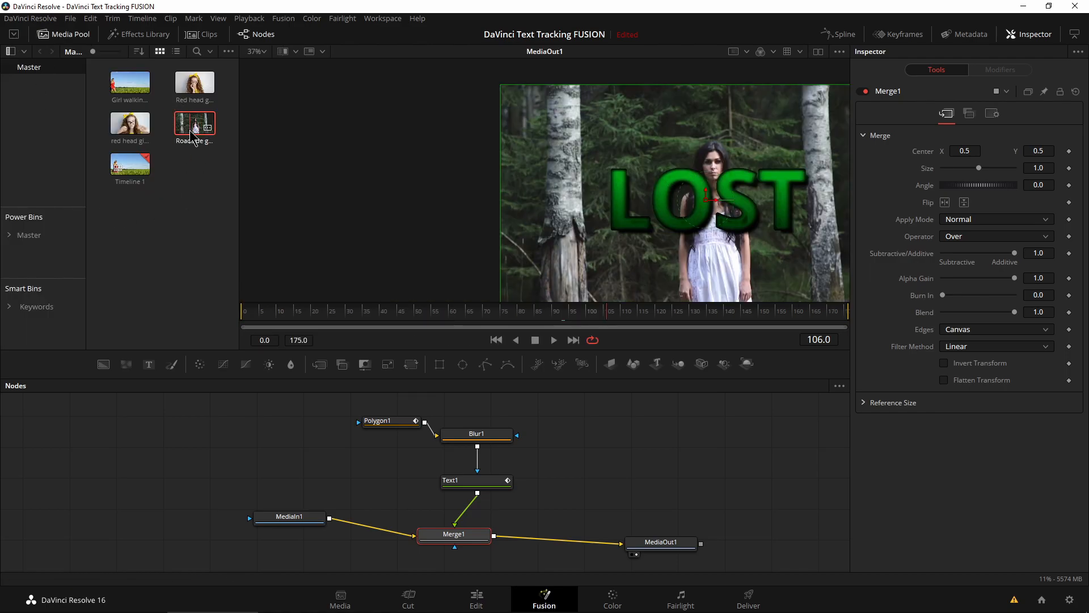
drag(193, 128, 200, 470)
click(67, 35)
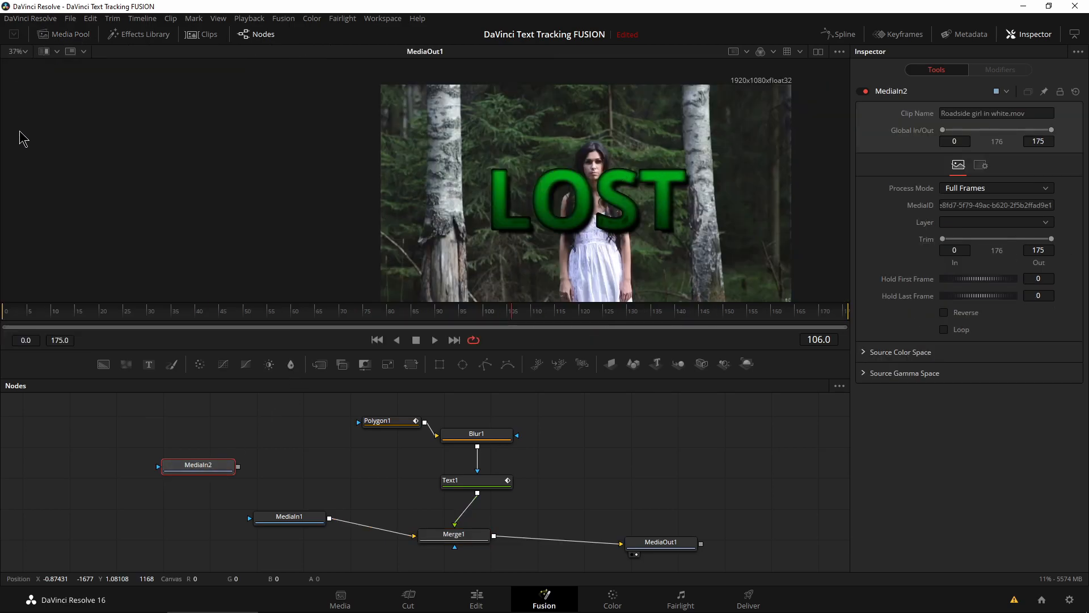
- Enable the dual viewer, display MediaIn2 alone in the second viewer, and clear it from that viewer
drag(352, 349, 352, 335)
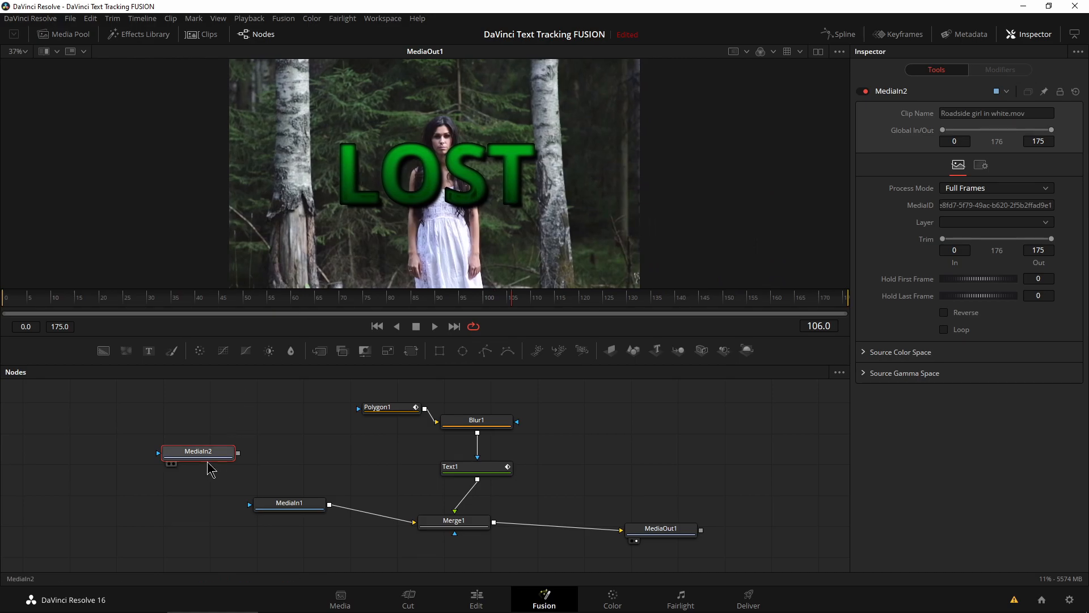
drag(200, 459, 268, 455)
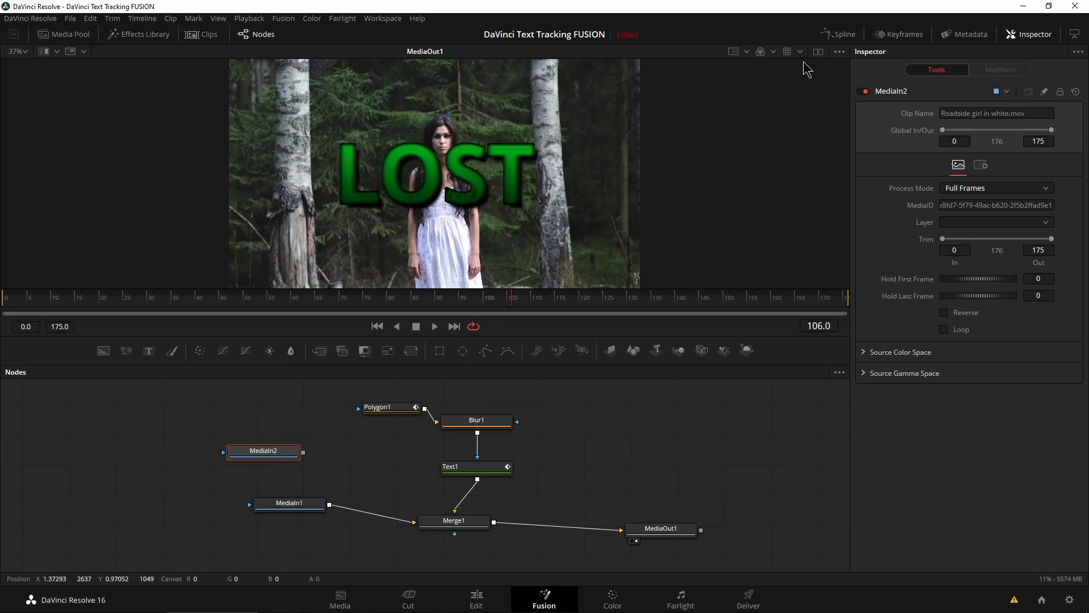
click(818, 51)
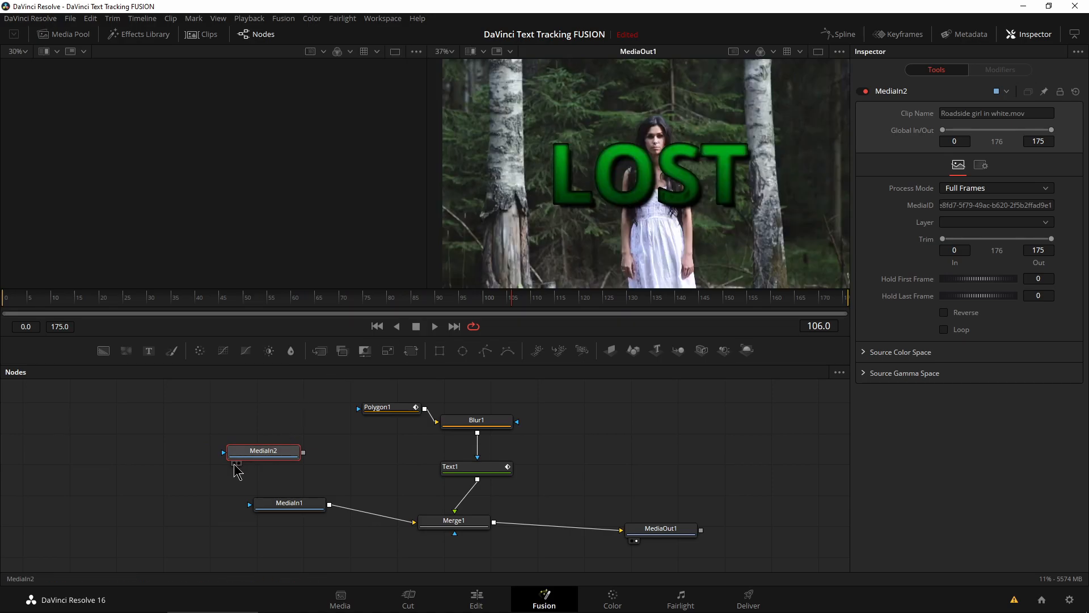
click(235, 464)
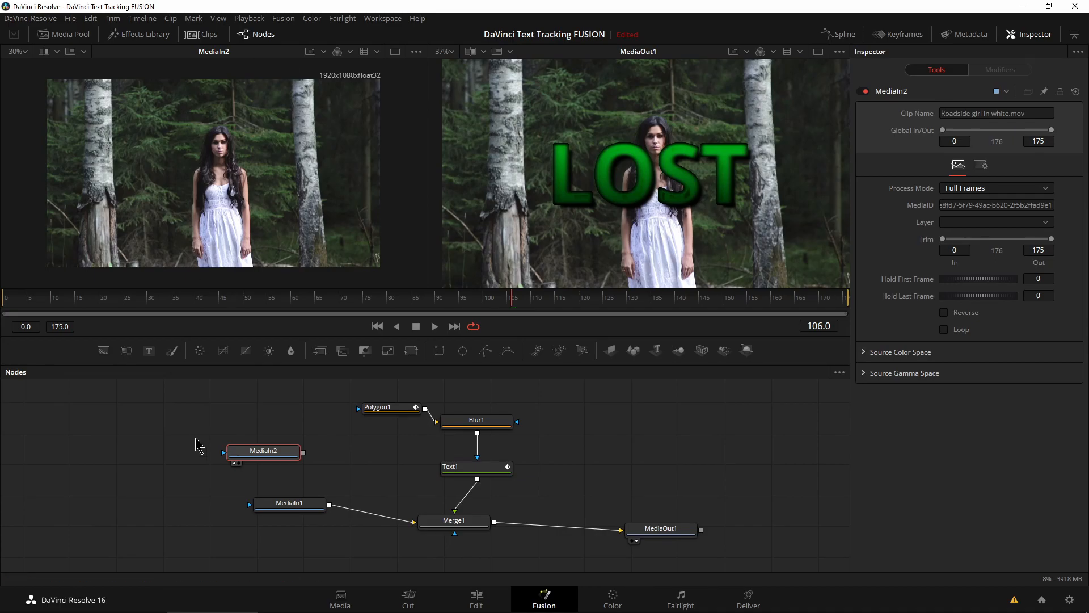
click(235, 464)
- Place MediaIn2 below MediaIn1, add a new Polygon mask node, and connect the polygon to MediaIn2
drag(255, 460, 291, 459)
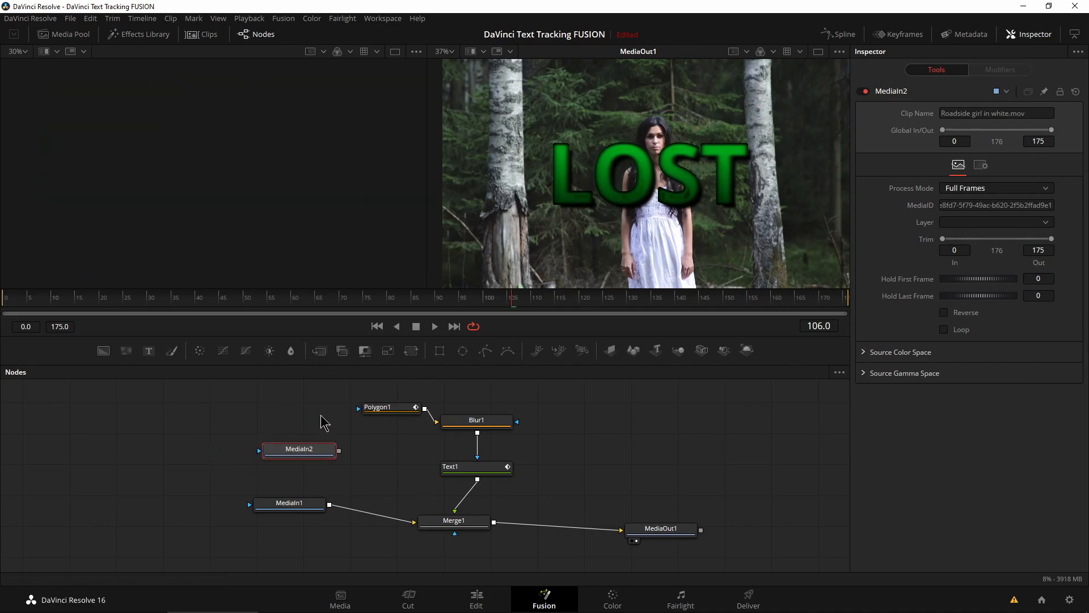
drag(486, 352, 200, 437)
drag(285, 459, 281, 482)
drag(286, 533, 287, 525)
drag(199, 436, 249, 526)
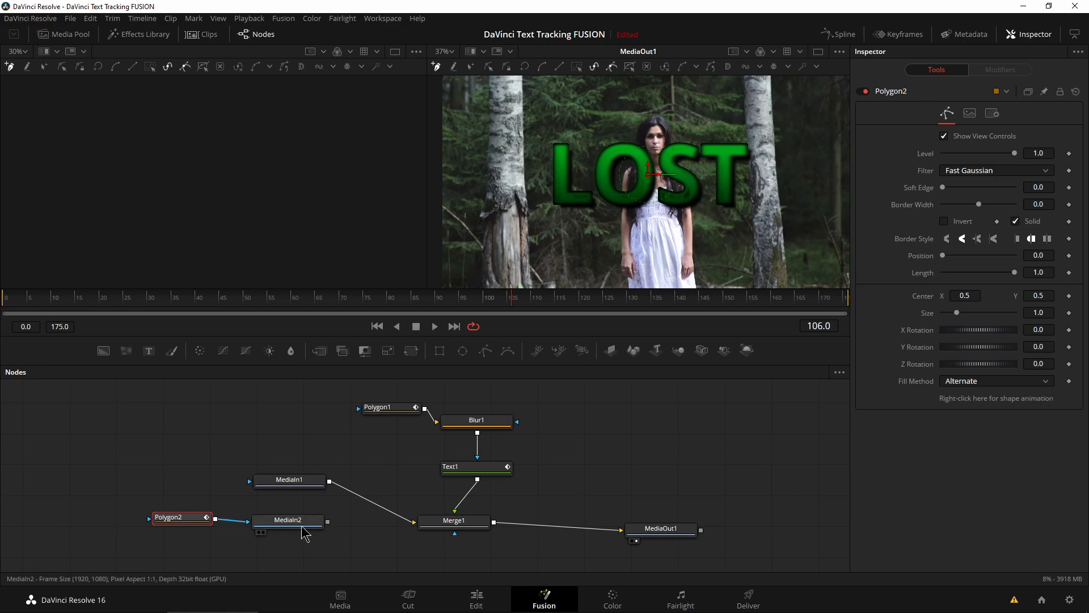
- Connect MediaIn2's output to the effect mask input of Merge1 and invert the Polygon2 mask
click(295, 526)
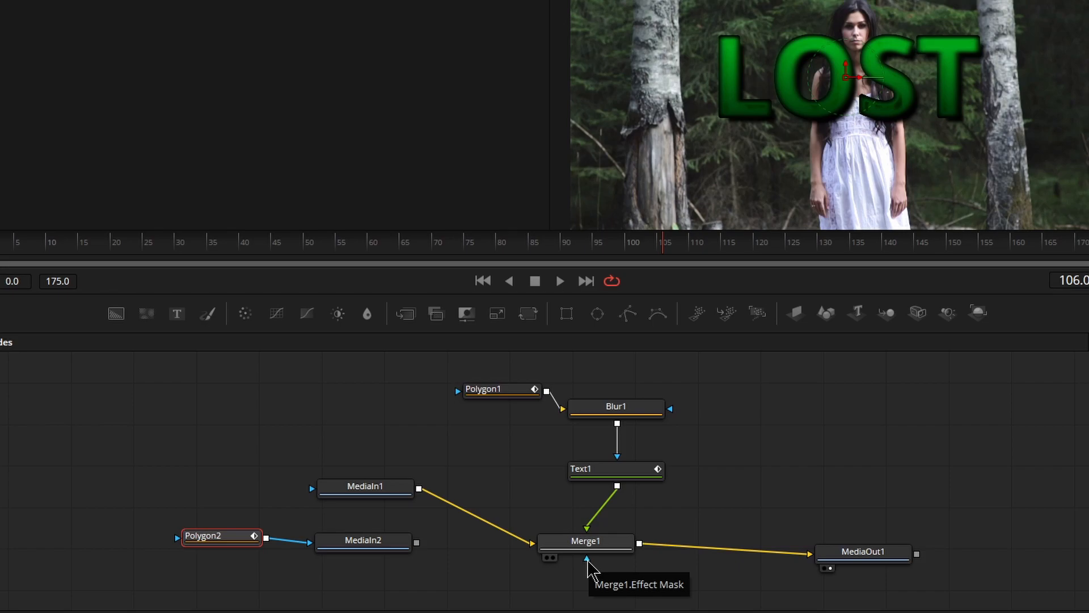
drag(417, 543, 586, 564)
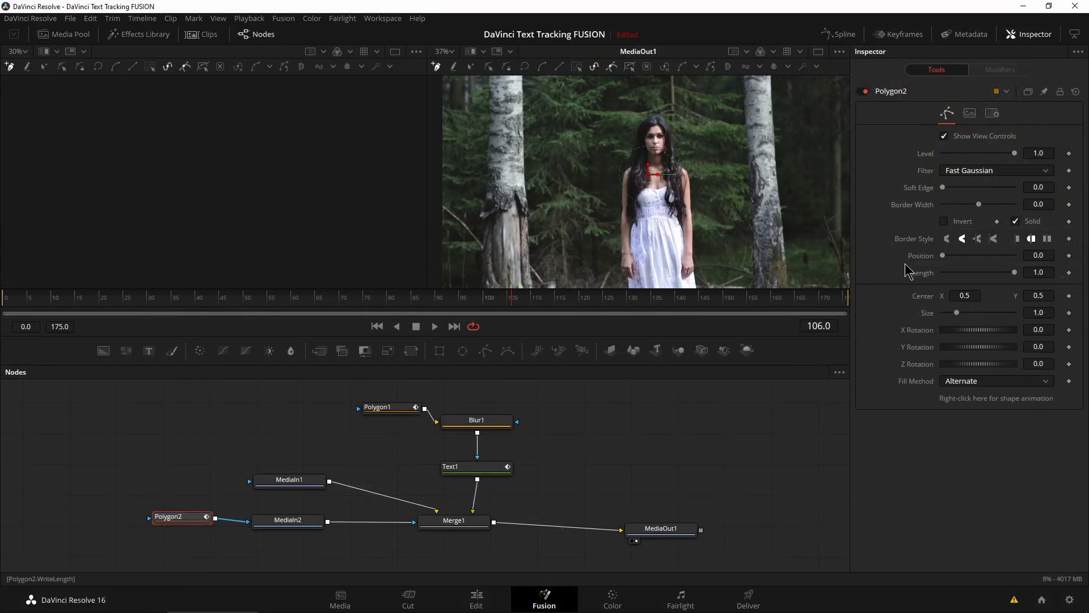
click(943, 221)
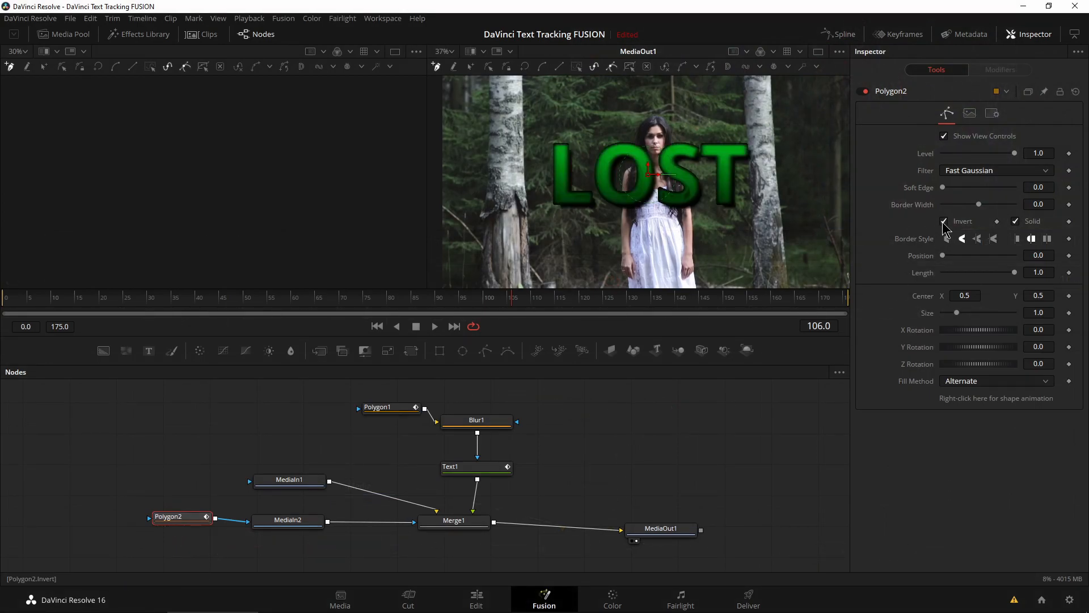
- Turn off inversion for the Polygon2 mask and use a single viewer framed closely on the woman's head
click(944, 221)
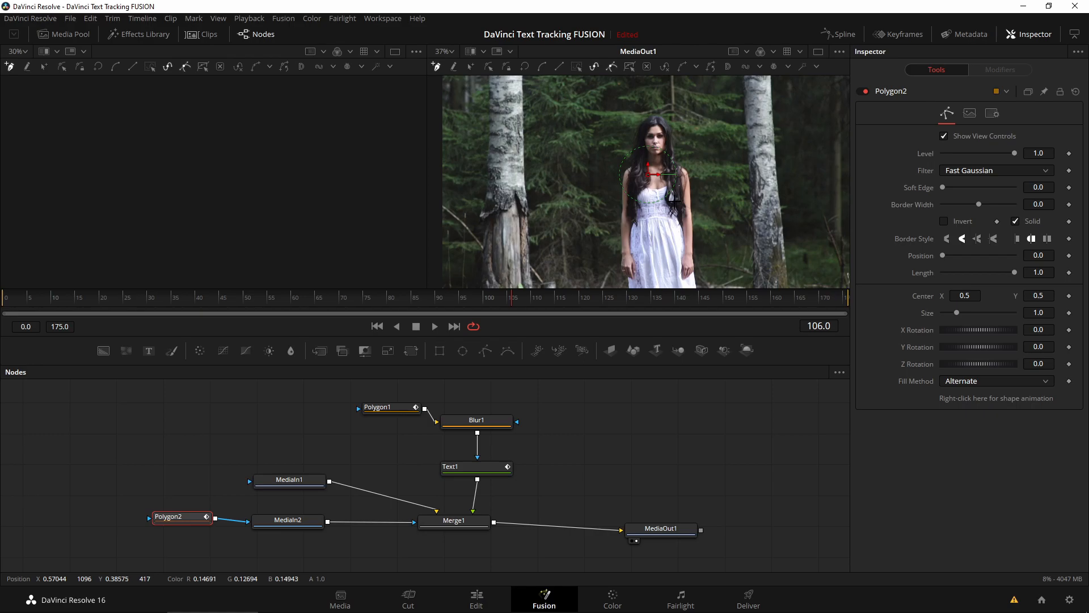
drag(164, 518, 166, 522)
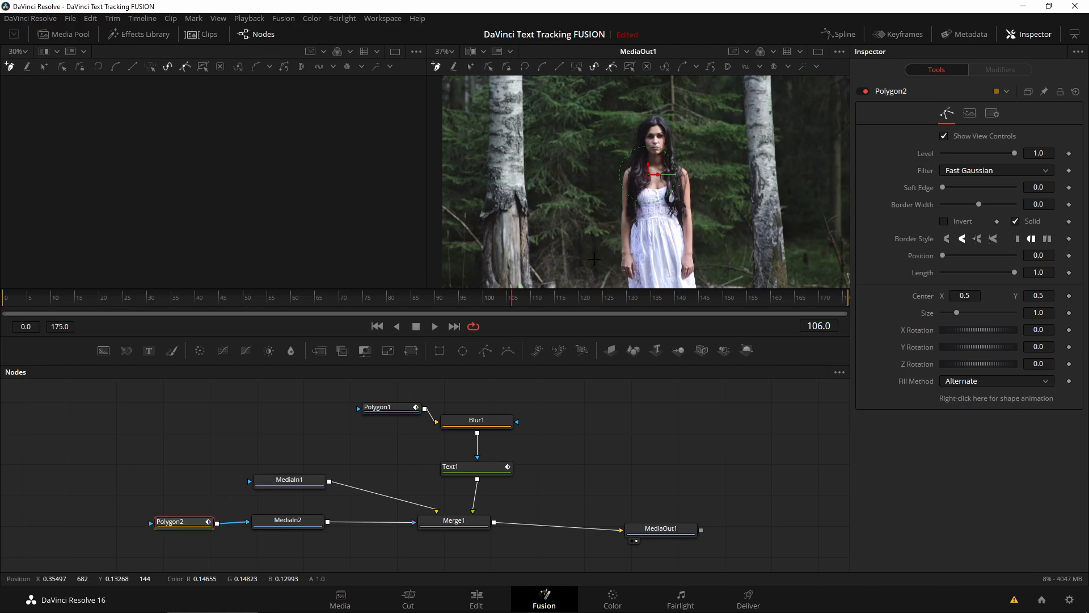
scroll(588, 258, up, 5)
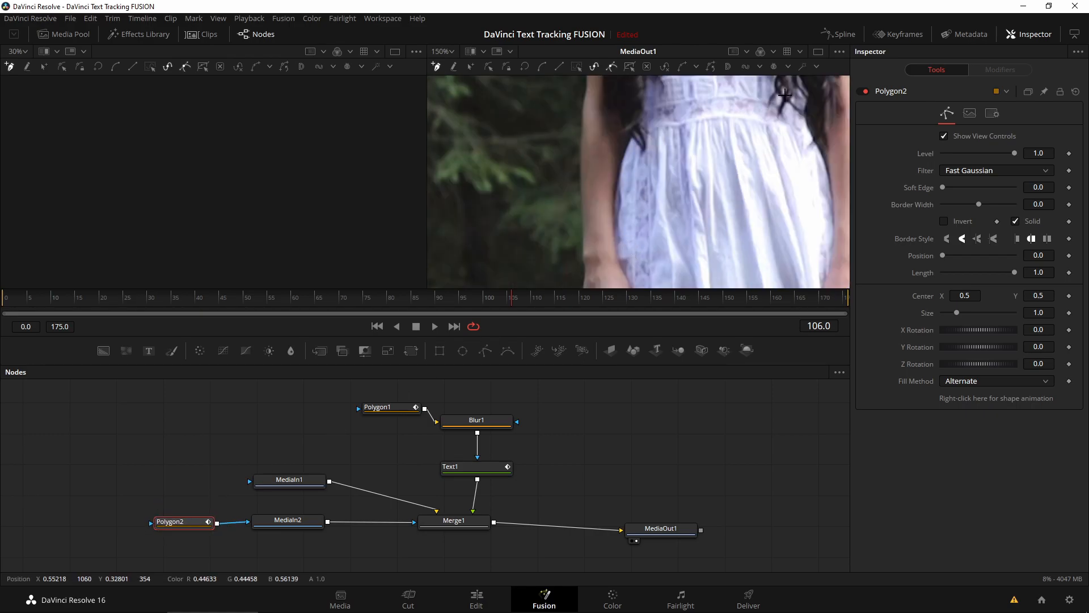
click(818, 51)
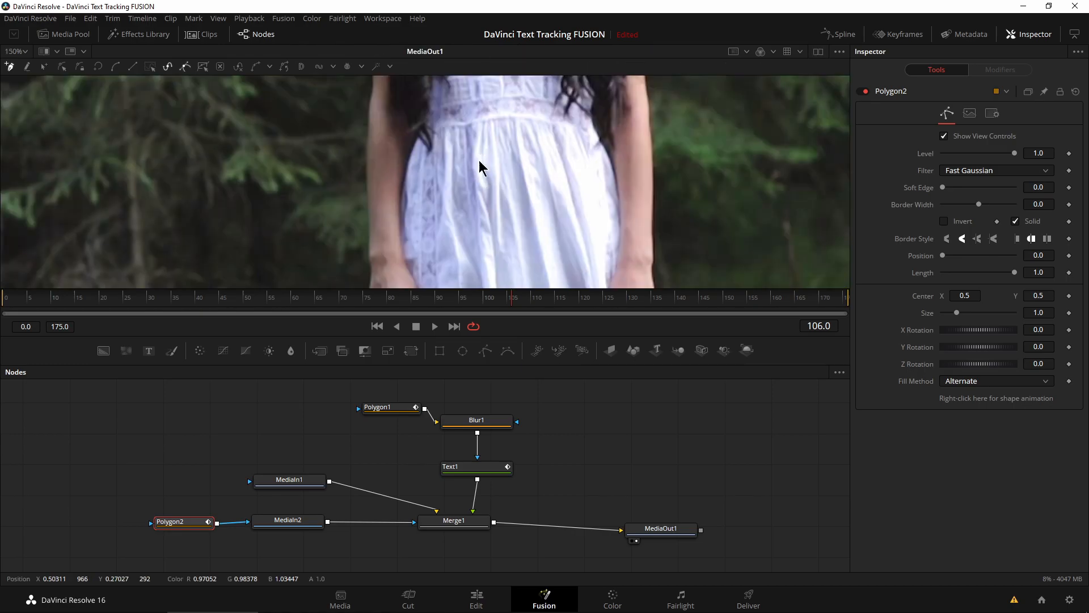
drag(478, 156, 475, 243)
drag(507, 117, 496, 263)
drag(508, 108, 514, 253)
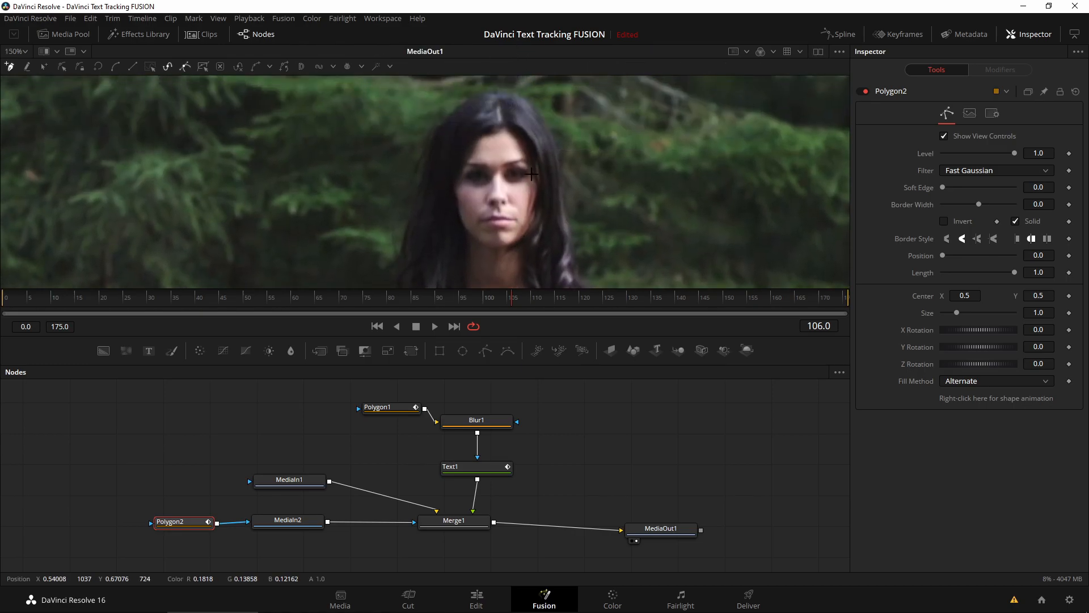
drag(532, 170, 543, 176)
scroll(470, 124, up, 2)
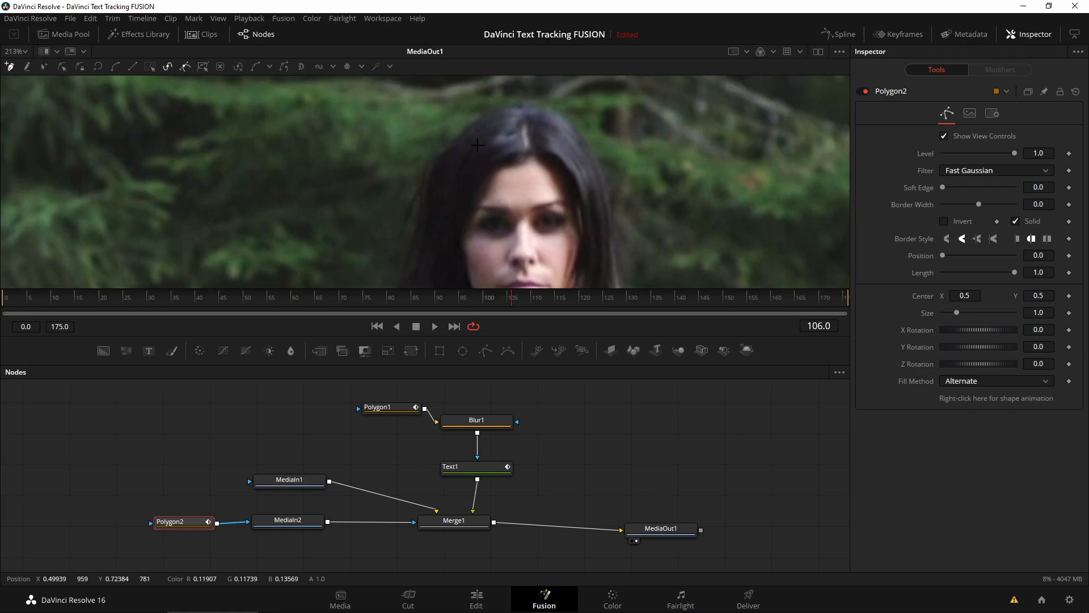
- Trace Polygon2 from the woman's crown down her hair, shoulder and upper arm on the left side of the picture
click(486, 111)
click(448, 144)
drag(405, 268, 399, 131)
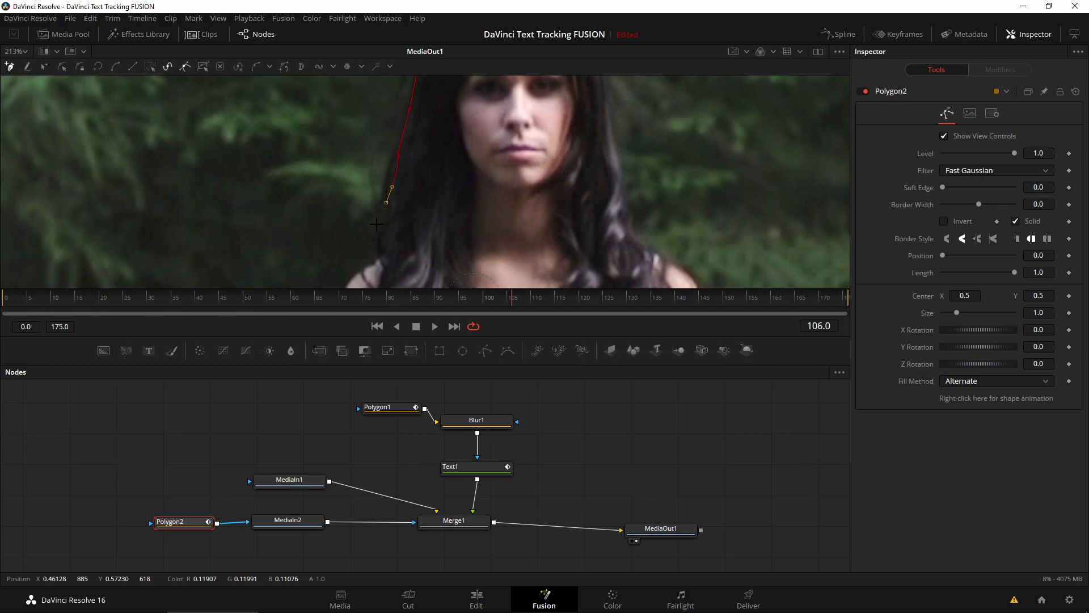
drag(352, 278, 318, 155)
click(306, 205)
click(305, 230)
drag(304, 271, 288, 117)
click(288, 183)
click(284, 227)
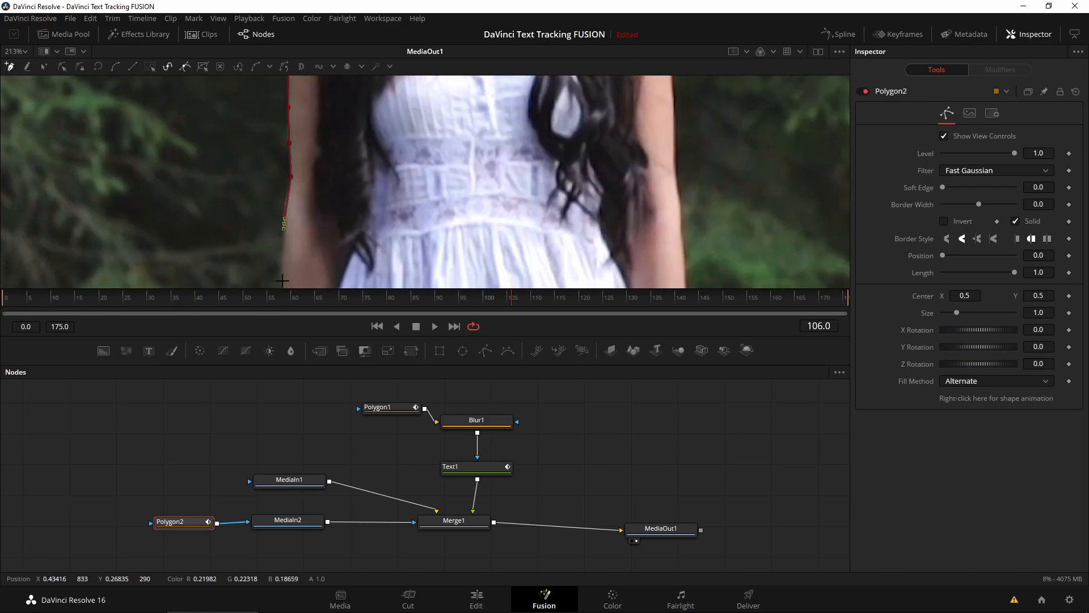
- Continue the Polygon2 outline down the forearm and wrist to the hand on the left side of the picture
drag(279, 281, 252, 138)
click(244, 193)
drag(244, 260, 223, 139)
click(223, 166)
click(224, 194)
click(220, 246)
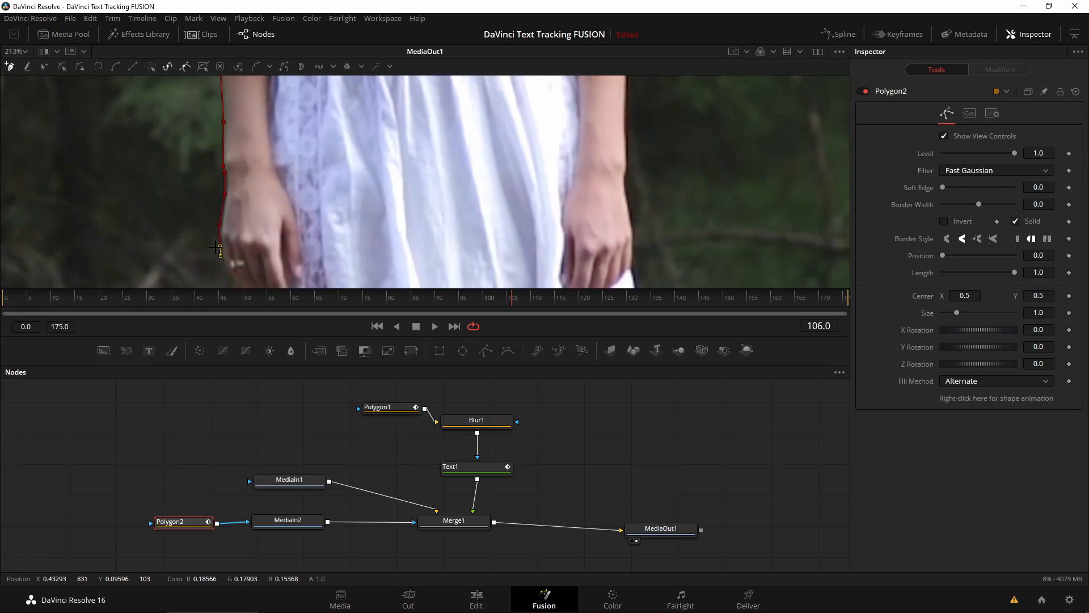
scroll(198, 207, down, 4)
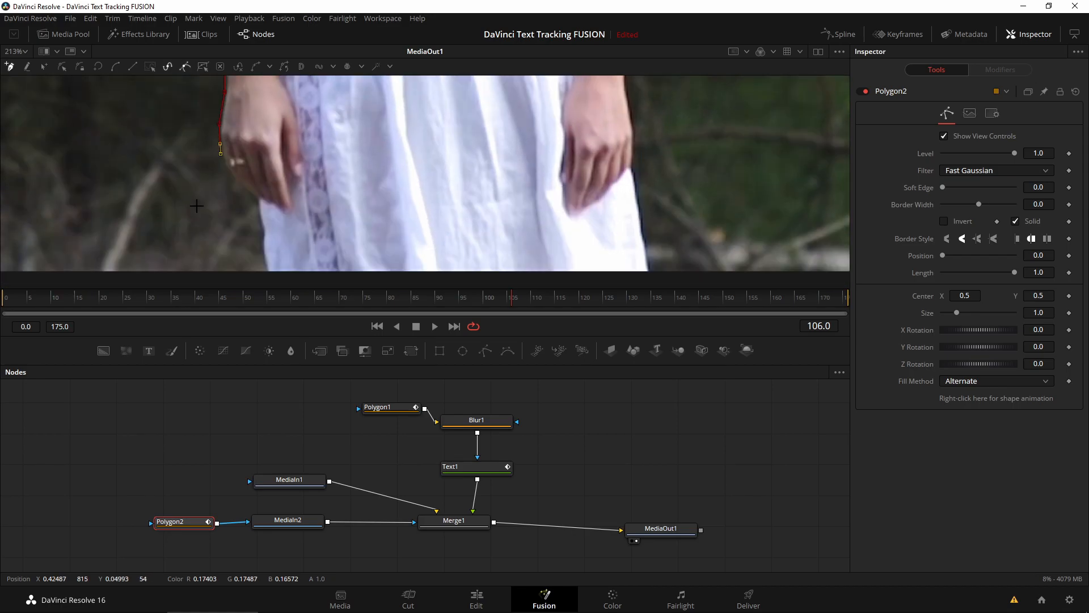
scroll(232, 165, up, 3)
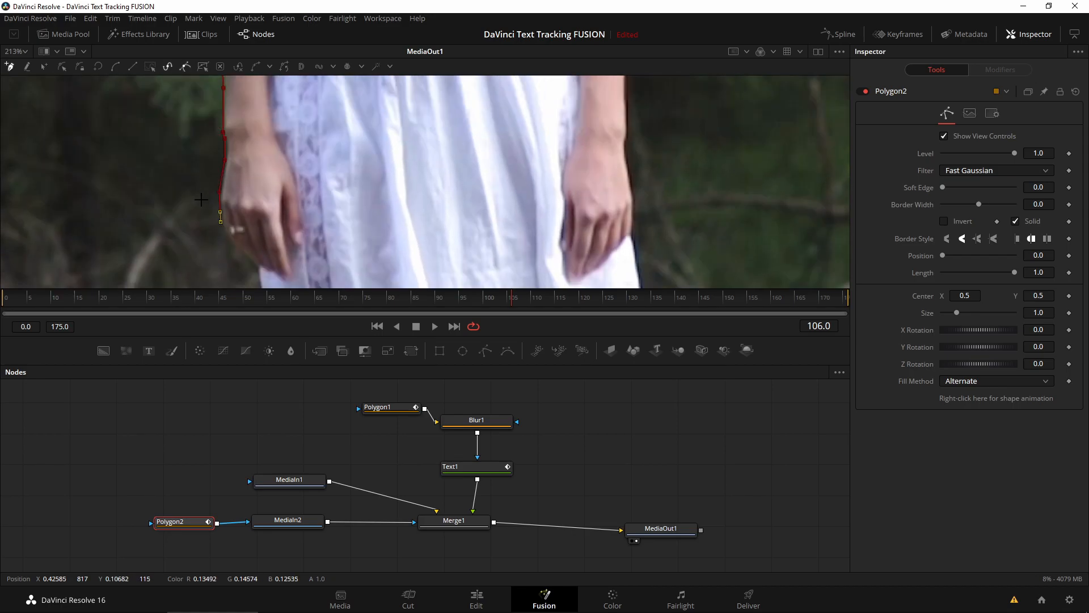
- Carry the Polygon2 outline across the dress at hand height and up the other arm to the upper arm
click(633, 229)
click(633, 204)
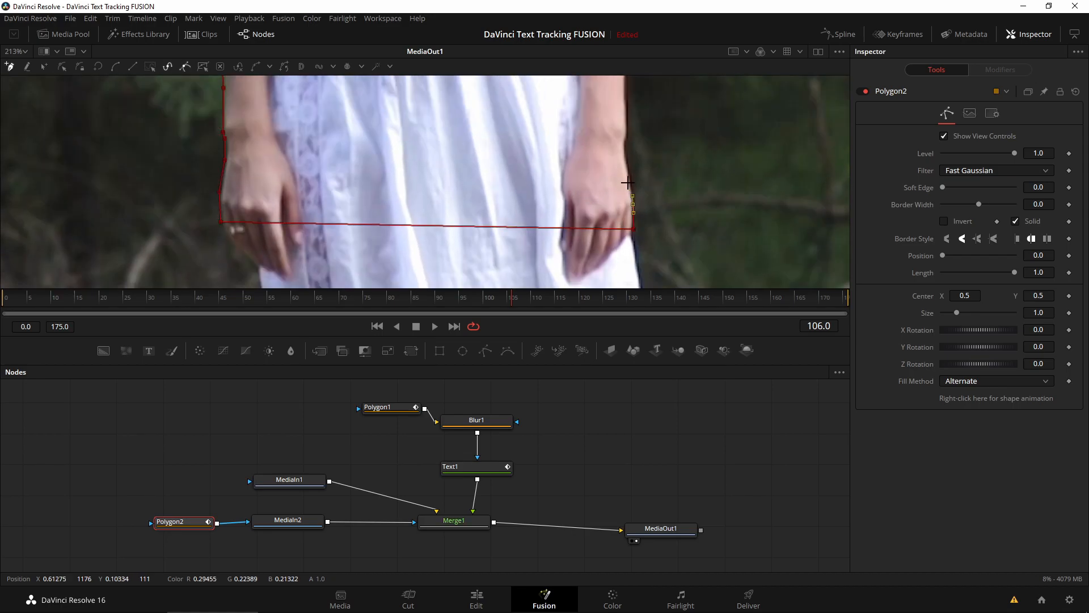
click(622, 144)
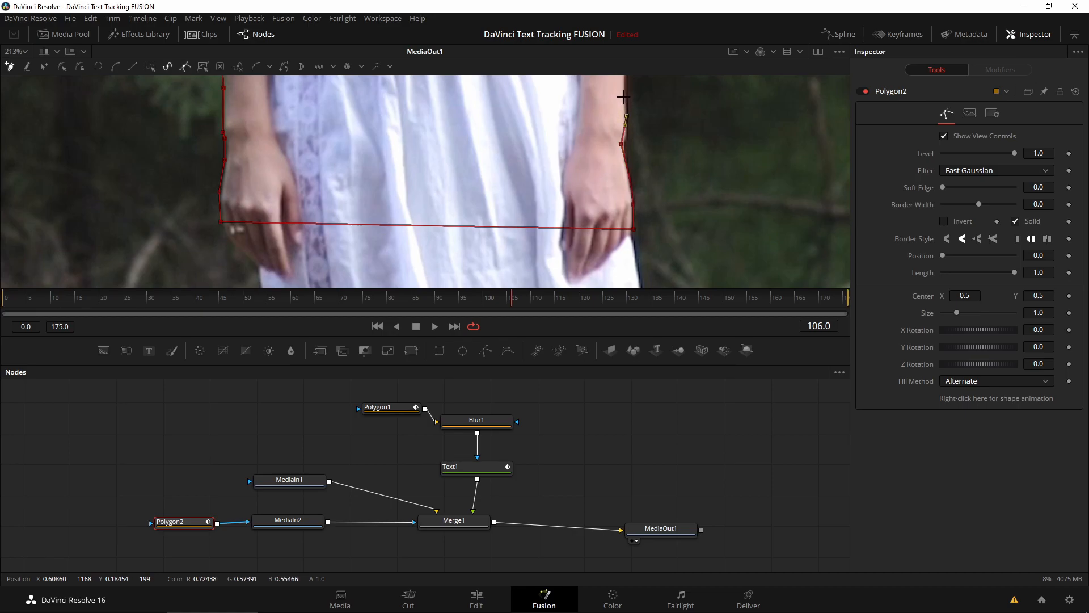
drag(610, 109, 546, 260)
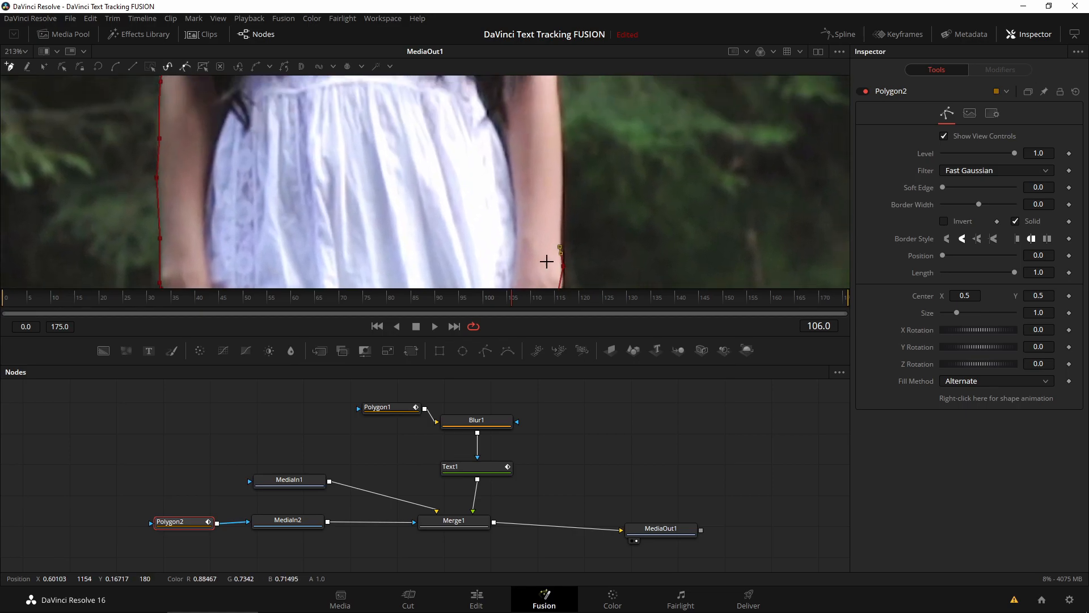
click(564, 154)
drag(477, 136, 470, 278)
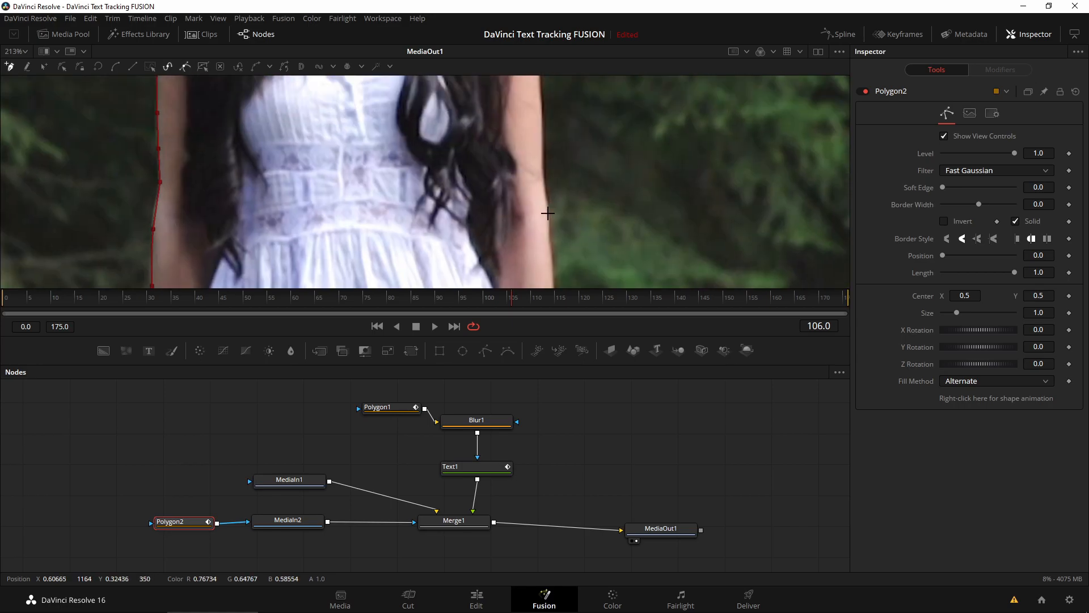
click(549, 211)
click(541, 135)
- Trace Polygon2 over the remaining shoulder and hair, around the top of the head, and close the shape at its first point
drag(542, 135, 513, 233)
click(507, 166)
drag(507, 165, 498, 258)
click(478, 223)
drag(375, 142, 438, 346)
click(487, 196)
click(470, 138)
click(437, 107)
click(388, 92)
click(361, 104)
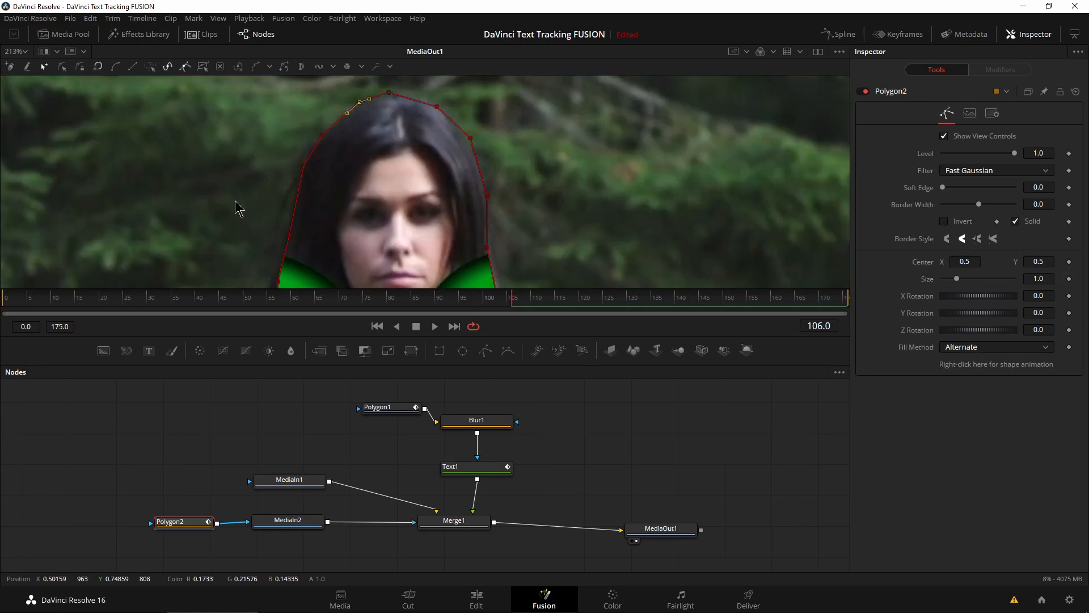
- Invert the closed Polygon2 mask so the LOST text sits behind the woman
scroll(304, 209, down, 8)
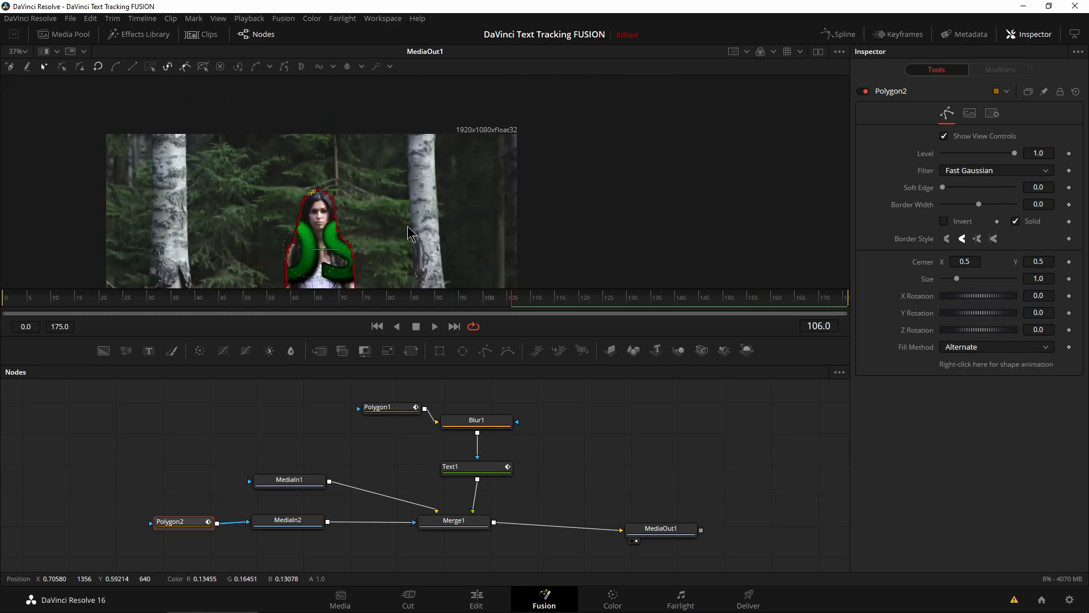
drag(528, 150, 503, 197)
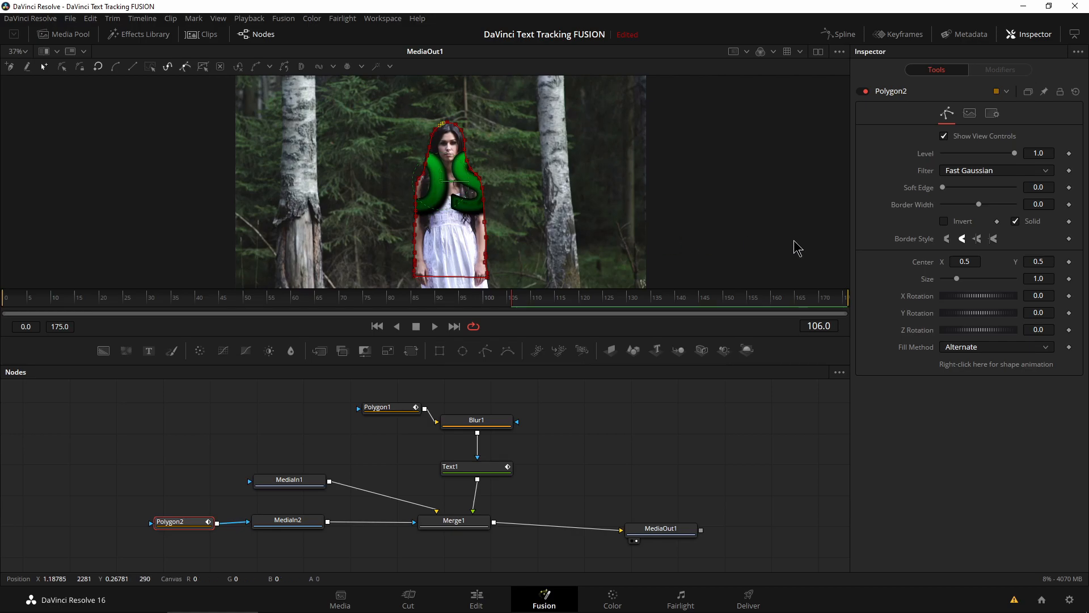
click(944, 223)
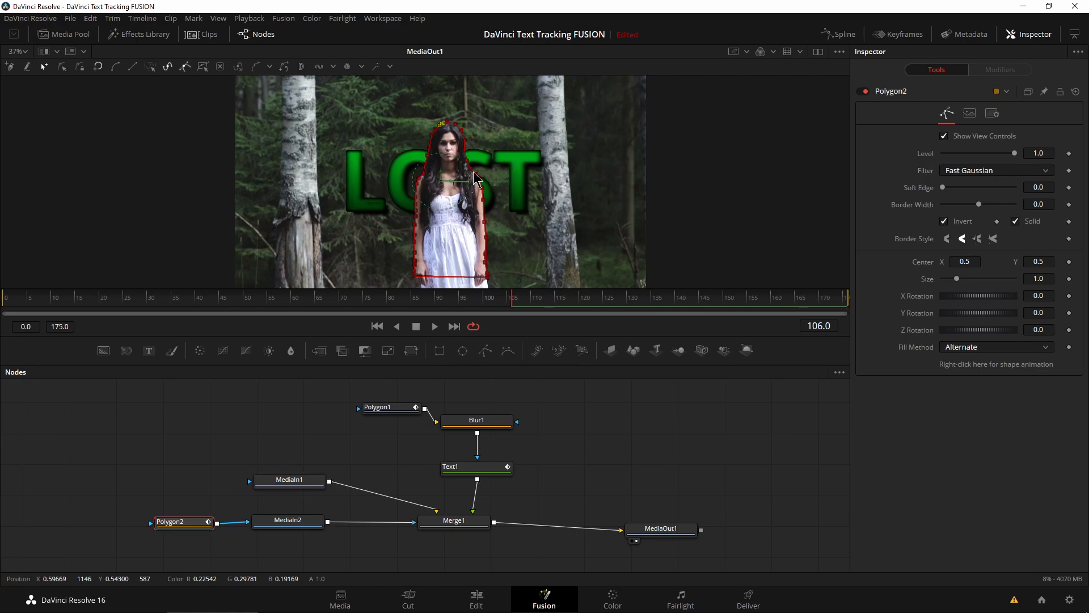
- Refine the mask points along the woman's shoulder and arm on the left side of the picture to follow her edge
scroll(411, 189, up, 5)
scroll(411, 189, up, 4)
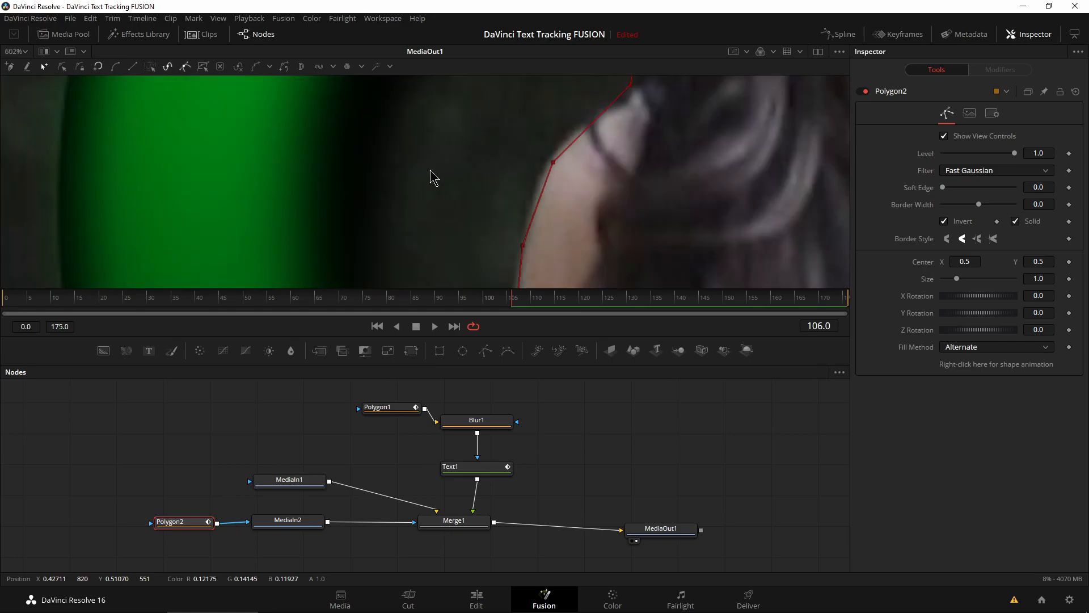
drag(459, 161, 419, 189)
drag(510, 193, 531, 160)
drag(435, 261, 417, 180)
drag(200, 204, 292, 138)
drag(341, 203, 278, 138)
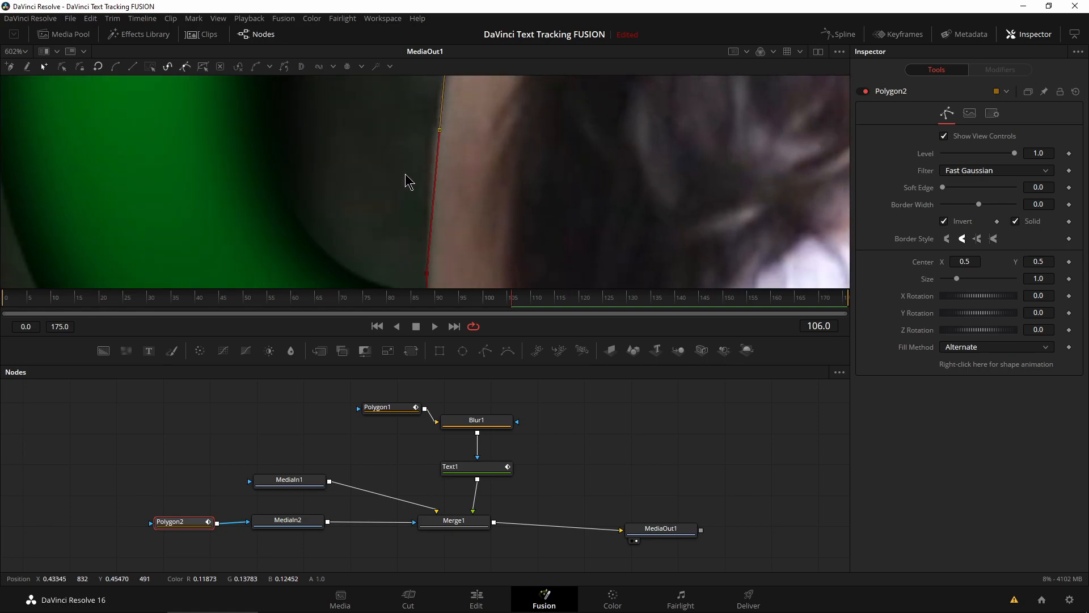
drag(441, 132, 436, 131)
drag(325, 248, 269, 130)
click(338, 169)
drag(300, 218, 140, 70)
- Adjust the mask points where the hair meets the shoulder on the right side of the picture
drag(631, 195, 291, 253)
drag(548, 149, 271, 244)
drag(318, 118, 316, 256)
drag(302, 155, 362, 237)
drag(271, 187, 278, 239)
drag(260, 134, 364, 181)
drag(239, 165, 256, 268)
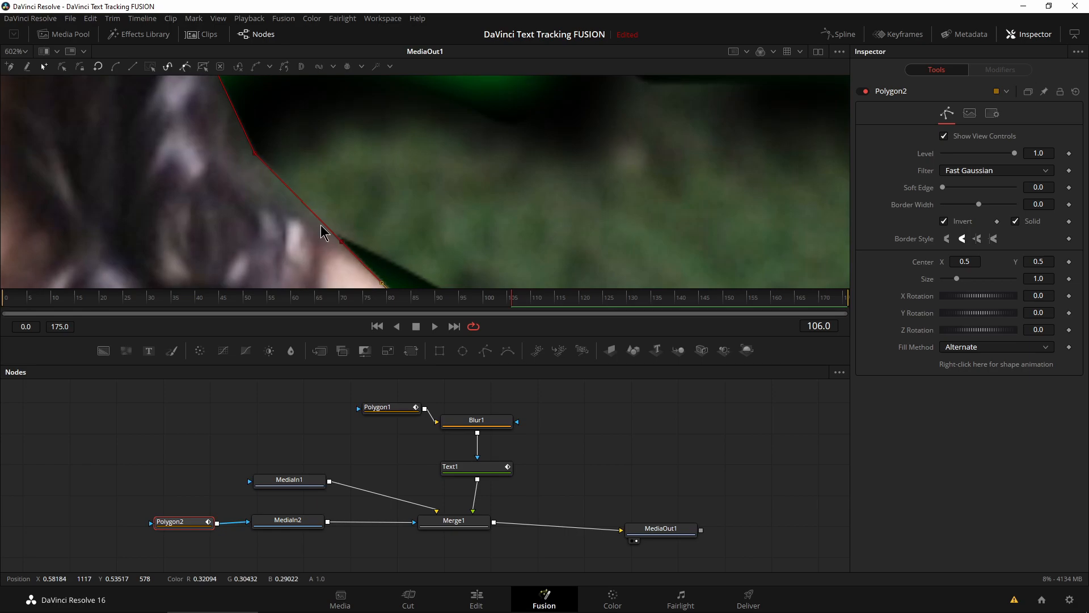
drag(340, 240, 342, 242)
drag(172, 157, 204, 215)
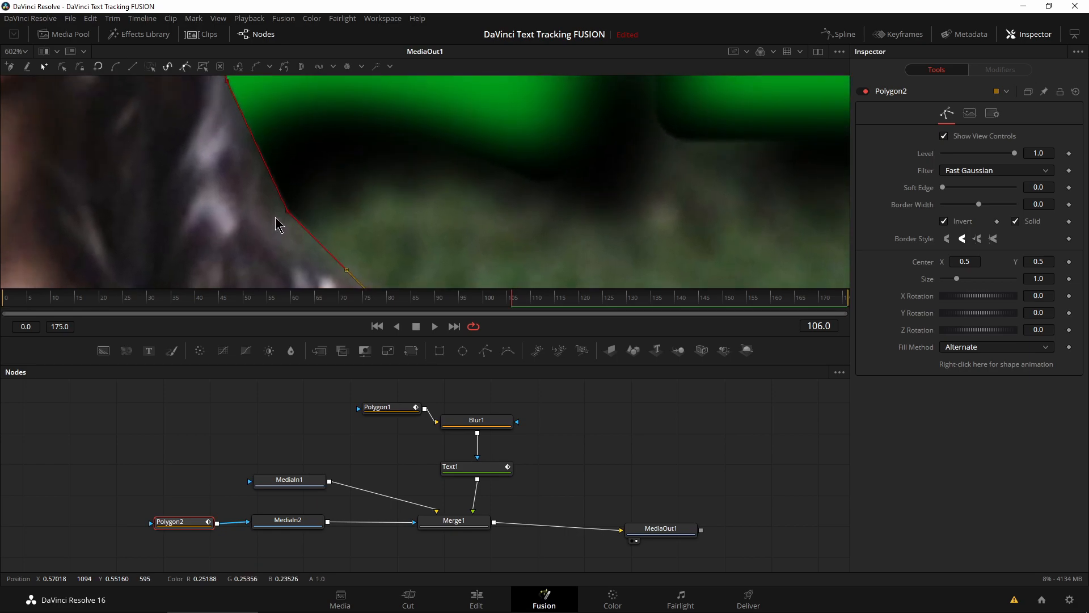
drag(288, 211, 283, 214)
- Fine-tune the mask point beside the woman's head along the hair on the right side of the picture
drag(137, 125, 342, 239)
drag(172, 104, 445, 211)
drag(478, 172, 410, 287)
drag(550, 161, 500, 228)
click(503, 228)
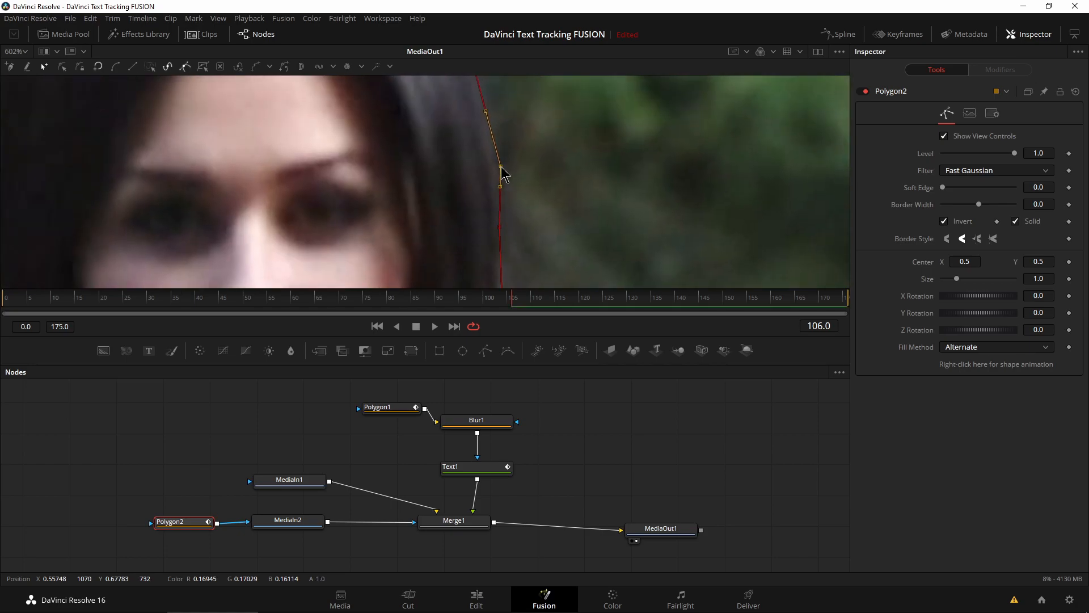
- Check the masked LOST text in the whole frame and play the roadside clip full screen from the Edit page
key(ctrl+f)
drag(282, 217, 434, 150)
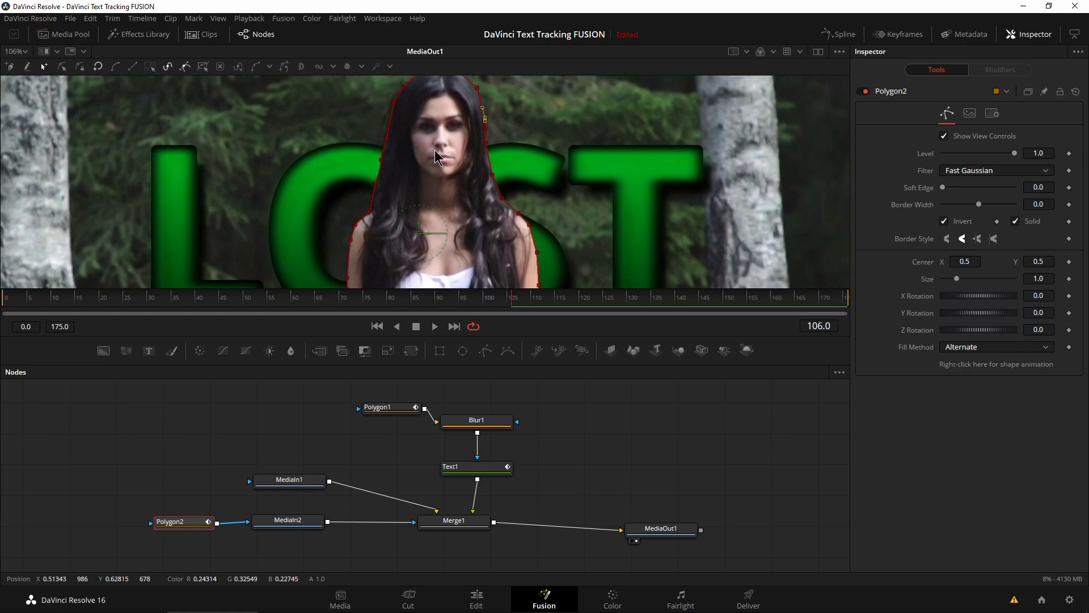
scroll(441, 186, up, 1)
scroll(442, 188, down, 2)
key(ctrl+f)
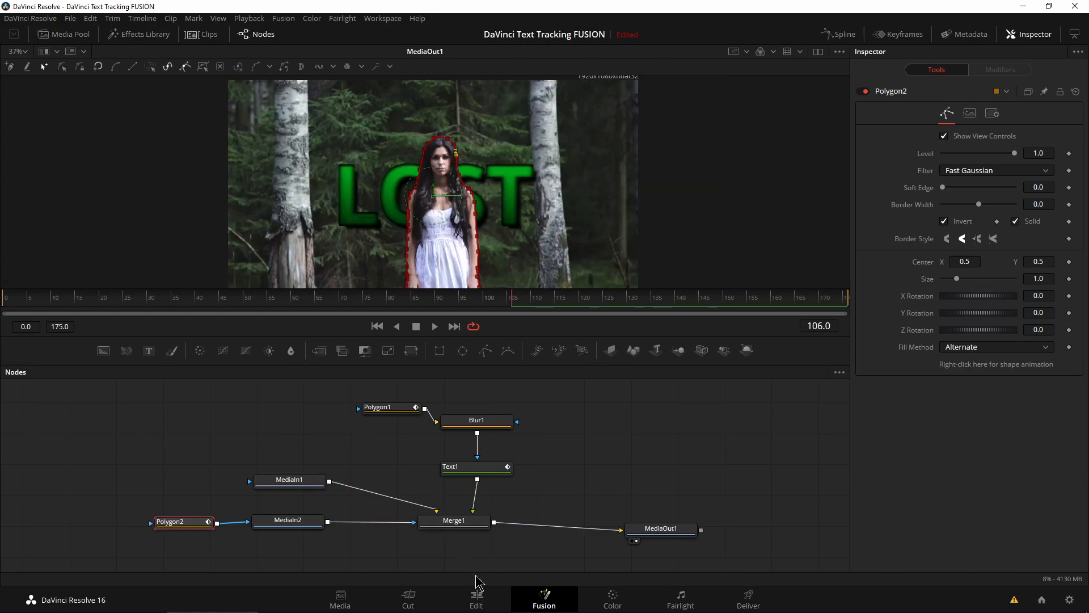
click(477, 597)
mouse_move(596, 384)
mouse_down()
mouse_move(554, 388)
mouse_move(597, 395)
mouse_up()
key(ctrl+f)
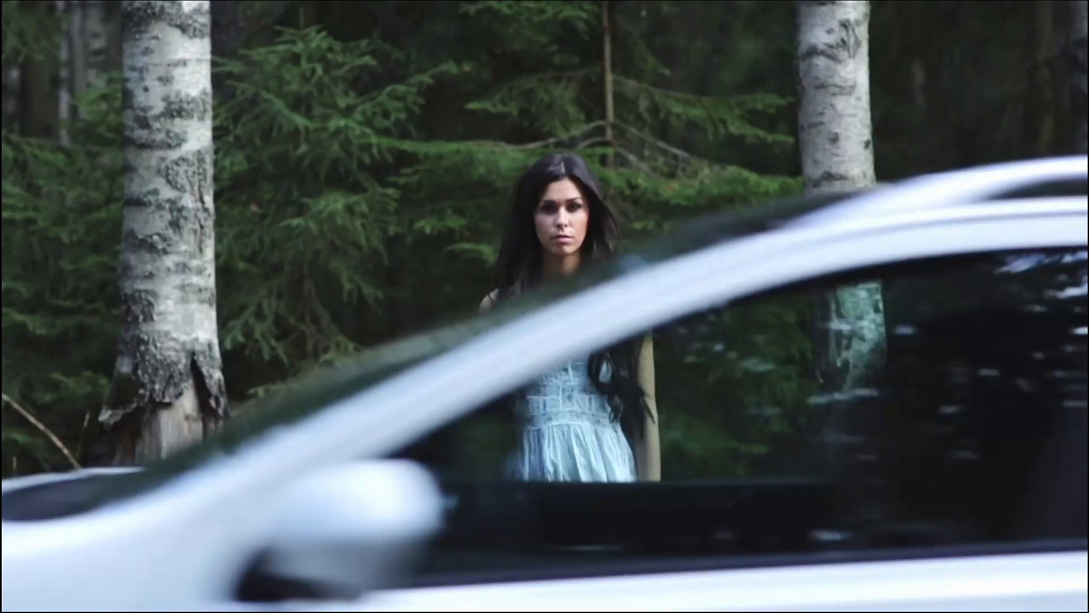
key(space)
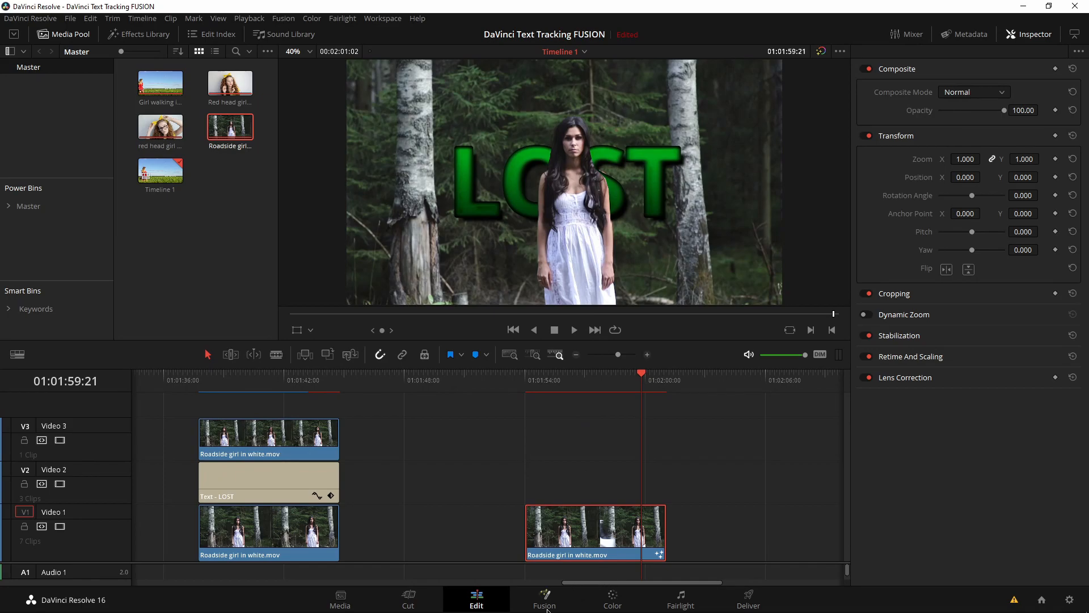
- Return to the Fusion composition and select Polygon2, framed closely on the woman's neck and shoulder
click(544, 600)
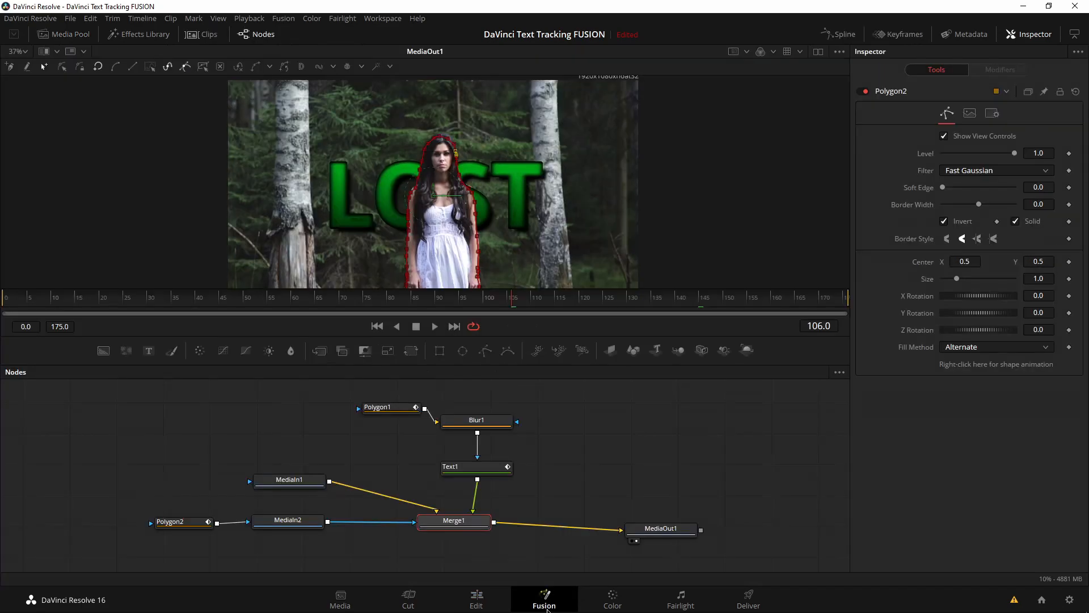
click(189, 524)
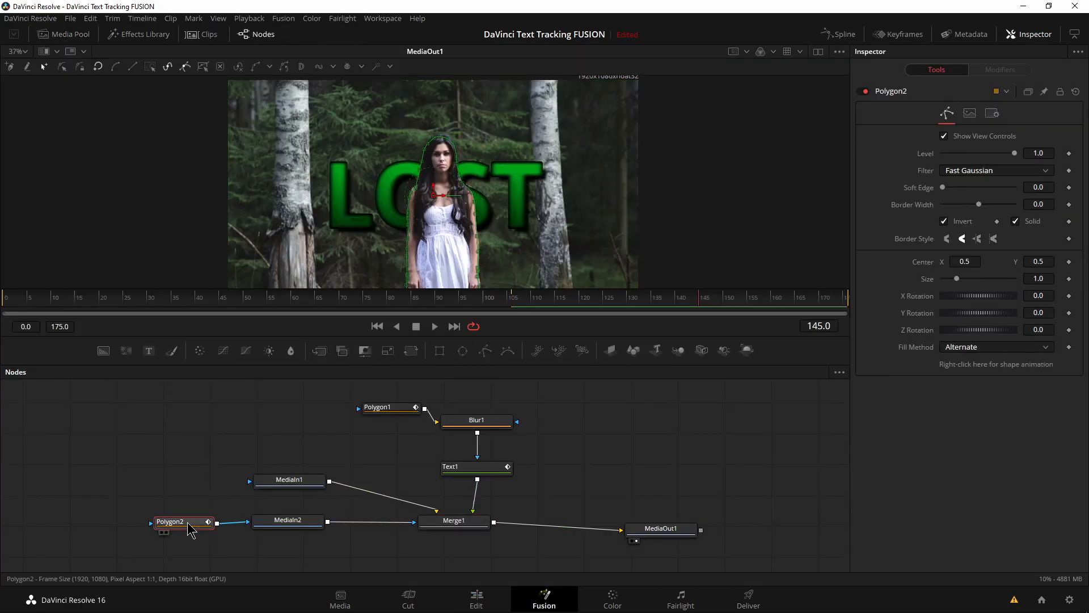
scroll(449, 200, up, 10)
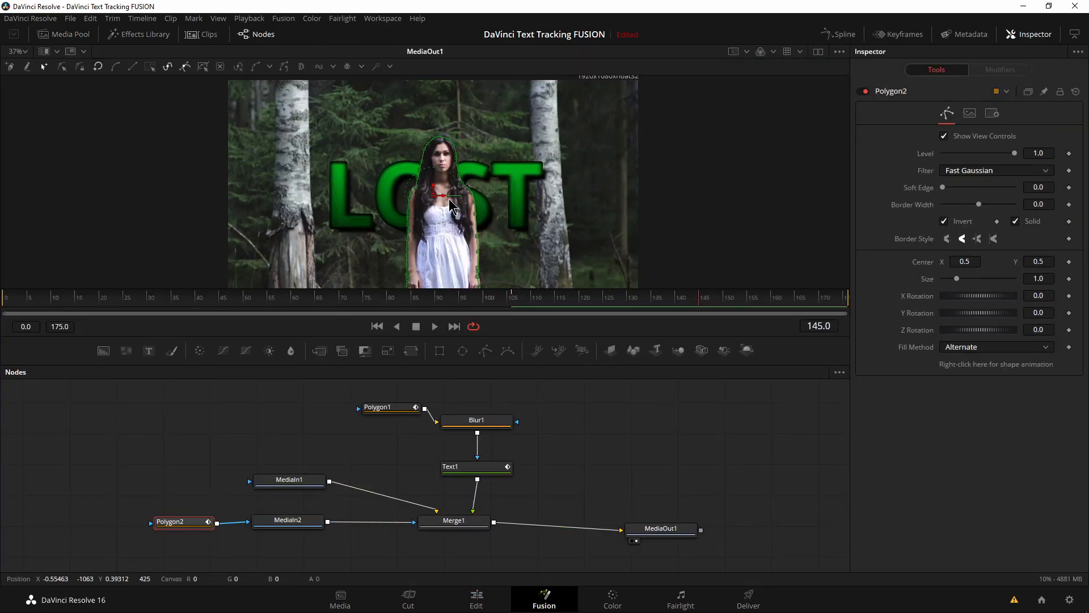
drag(479, 161, 404, 241)
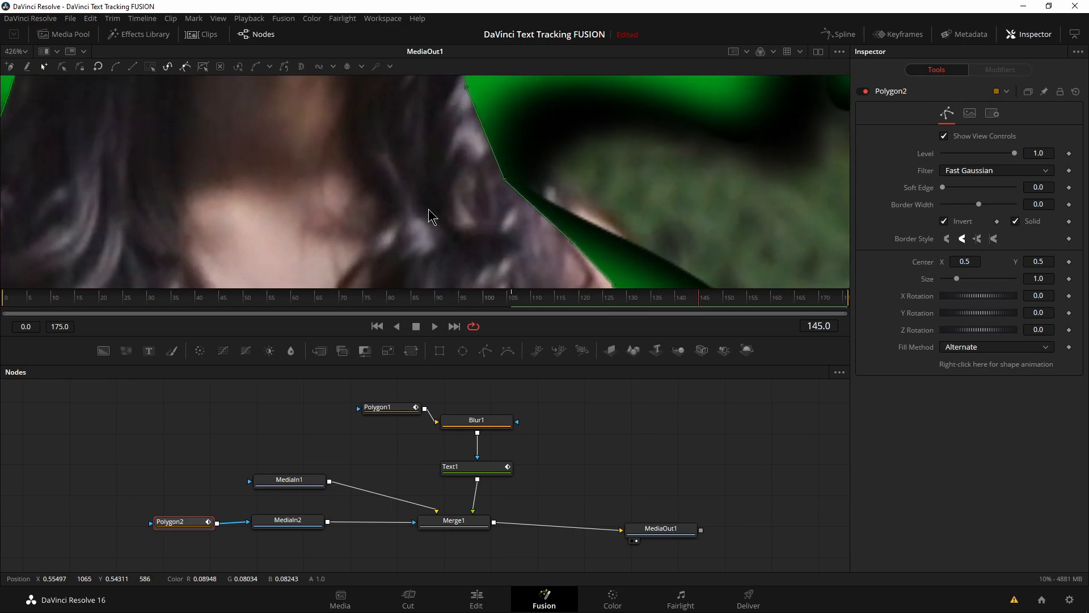
- At frame 123, move the Polygon2 mask points onto the woman's shoulder edge on the right side of the picture
key(Left)
key(Left)
key(Left)
key(Left)
key(Left)
key(Left)
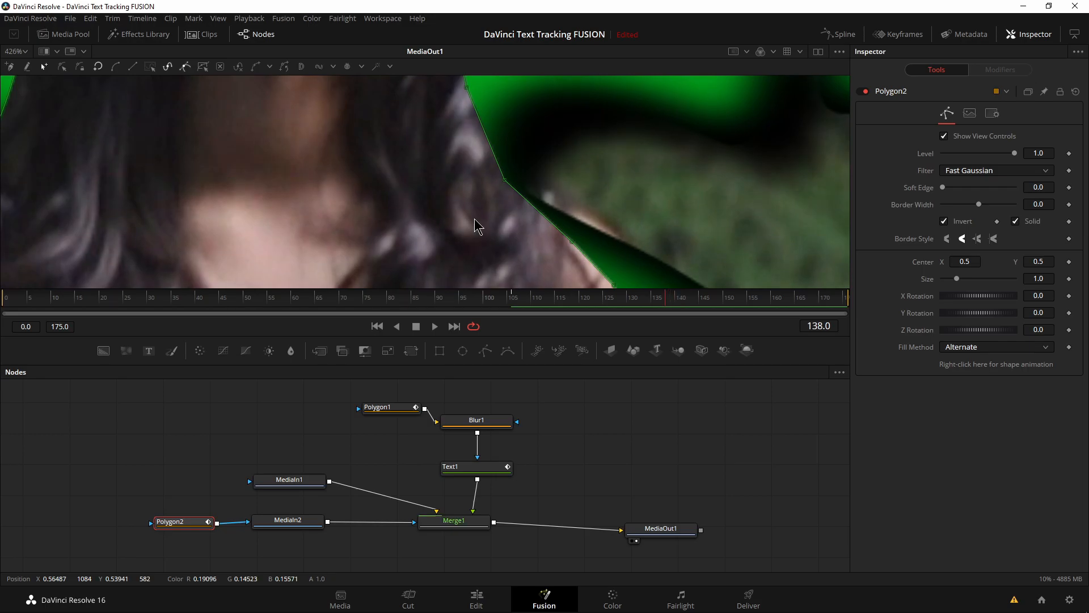
key(Left)
key(Left)
key(Left)
key(Left)
key(Left)
key(Left)
key(Left)
key(Left)
key(Left)
key(Left)
key(Left)
key(Left)
key(Left)
key(Left)
key(Left)
key(Left)
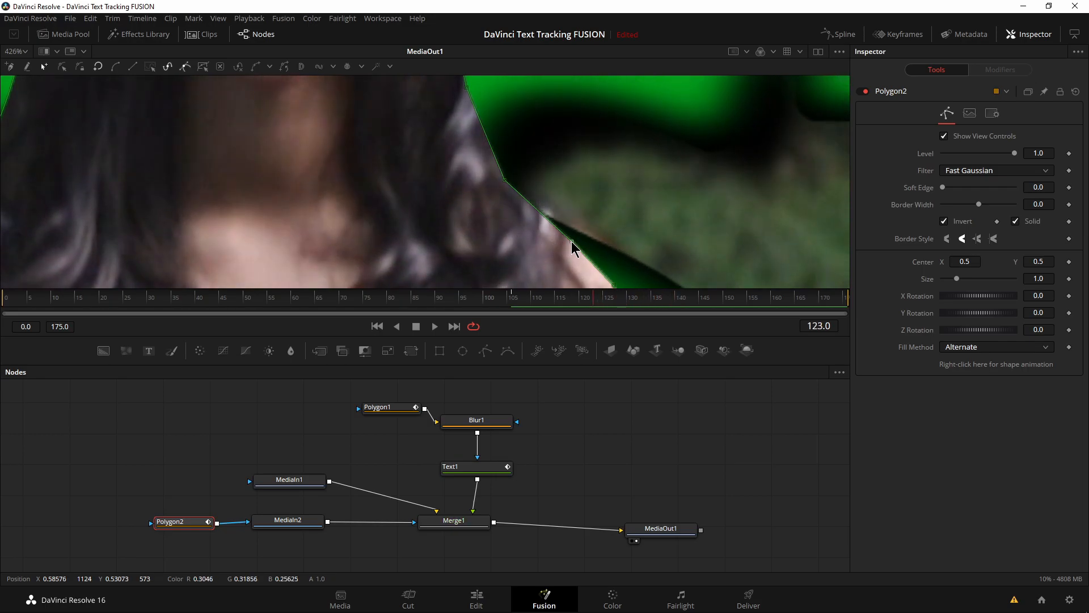
drag(572, 241, 584, 235)
drag(527, 254, 328, 195)
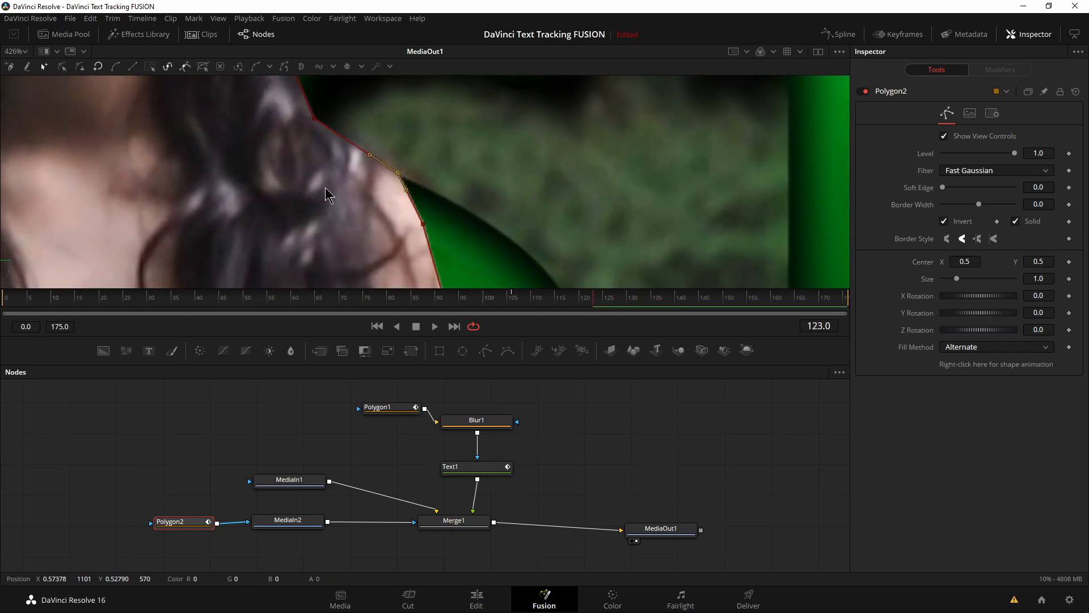
drag(424, 226, 401, 174)
- At frame 131, reshape the mask around the rounded shoulder on the right side of the picture to follow the skin edge
key(Right)
key(Right)
key(Right)
key(Right)
key(Right)
key(Right)
key(Right)
key(Right)
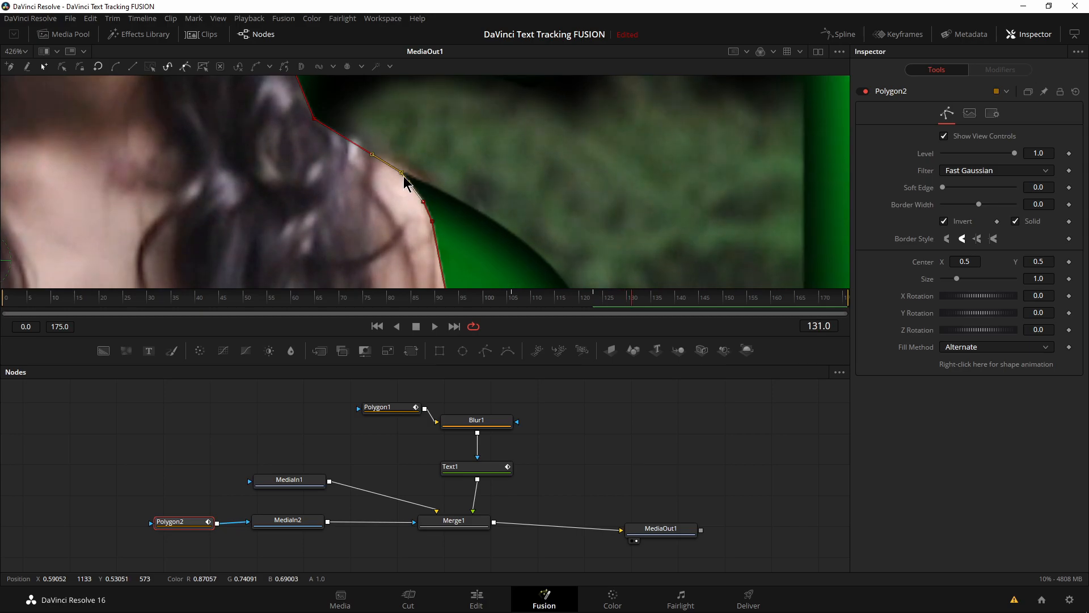
drag(407, 172, 443, 227)
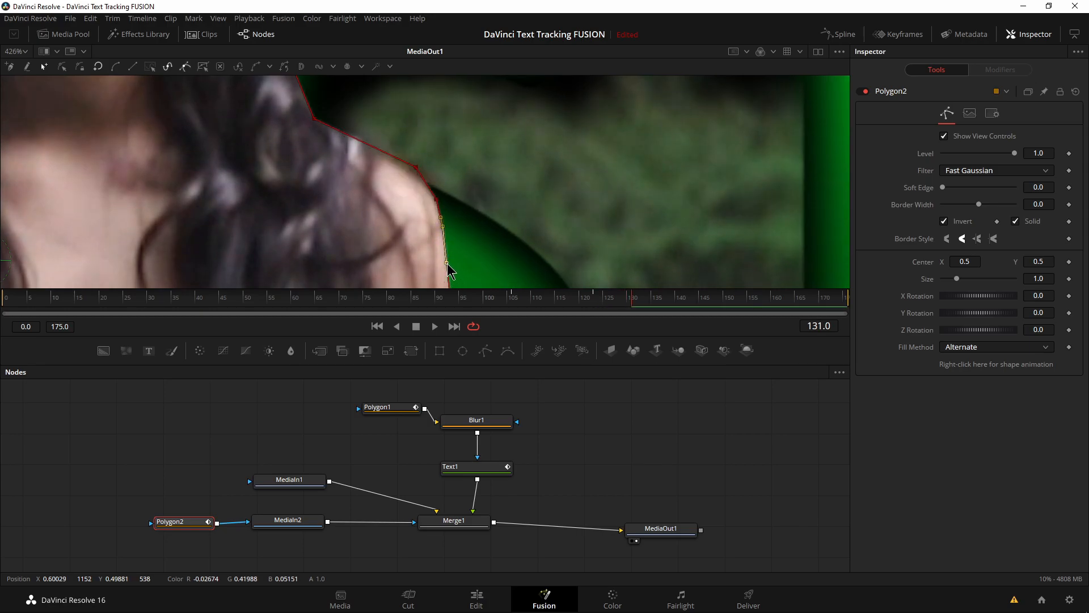
- At frame 131, raise the mask point where hair meets shoulder on the picture's left side and add a point along that shoulder
drag(148, 99, 343, 264)
drag(219, 128, 306, 247)
drag(263, 132, 340, 142)
drag(372, 230, 290, 140)
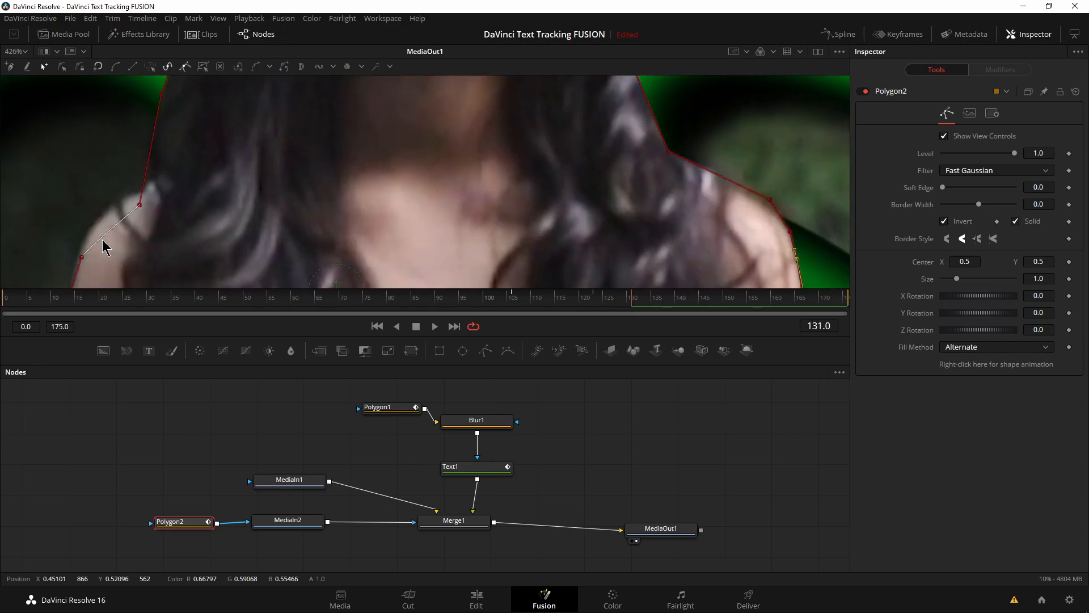
mouse_move(140, 206)
mouse_down()
mouse_move(127, 205)
mouse_move(146, 191)
mouse_up()
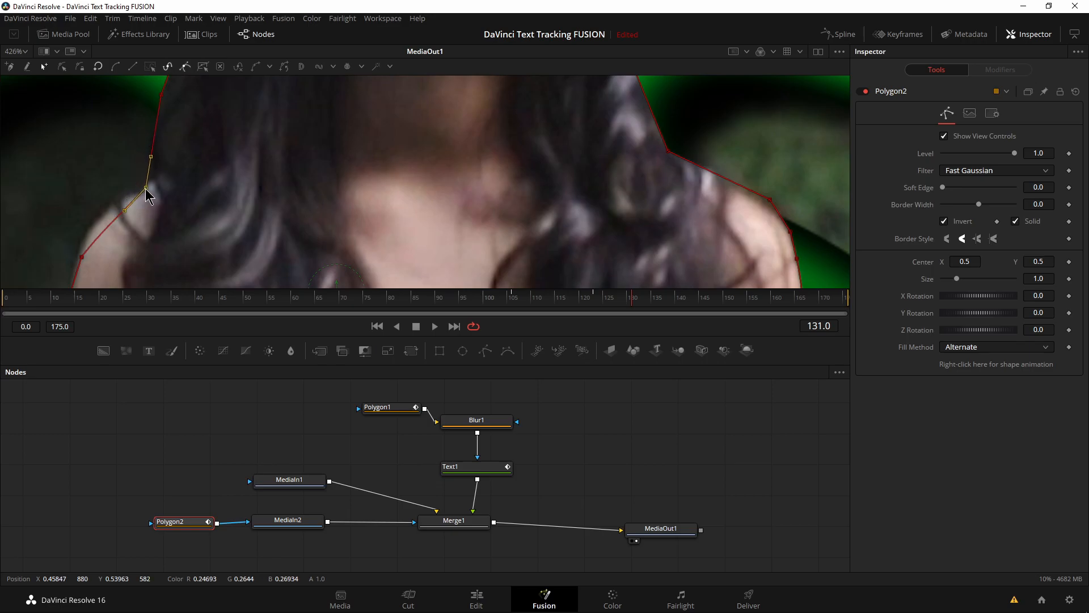
click(113, 223)
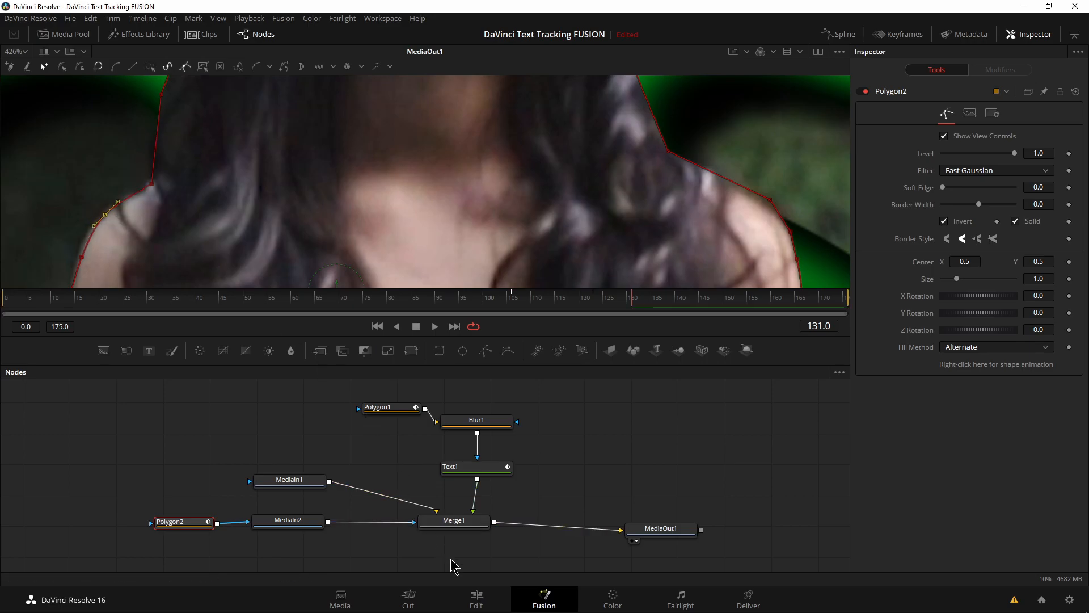
- Play the roadside clip with the masked LOST text full screen from the Edit page and return to the normal view
click(477, 597)
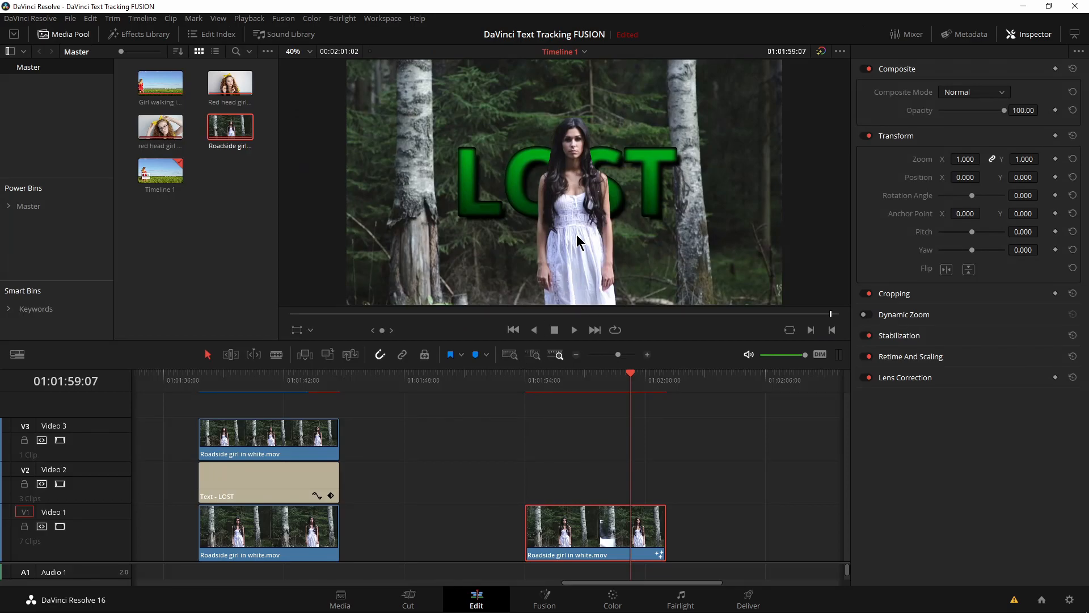
key(ctrl+f)
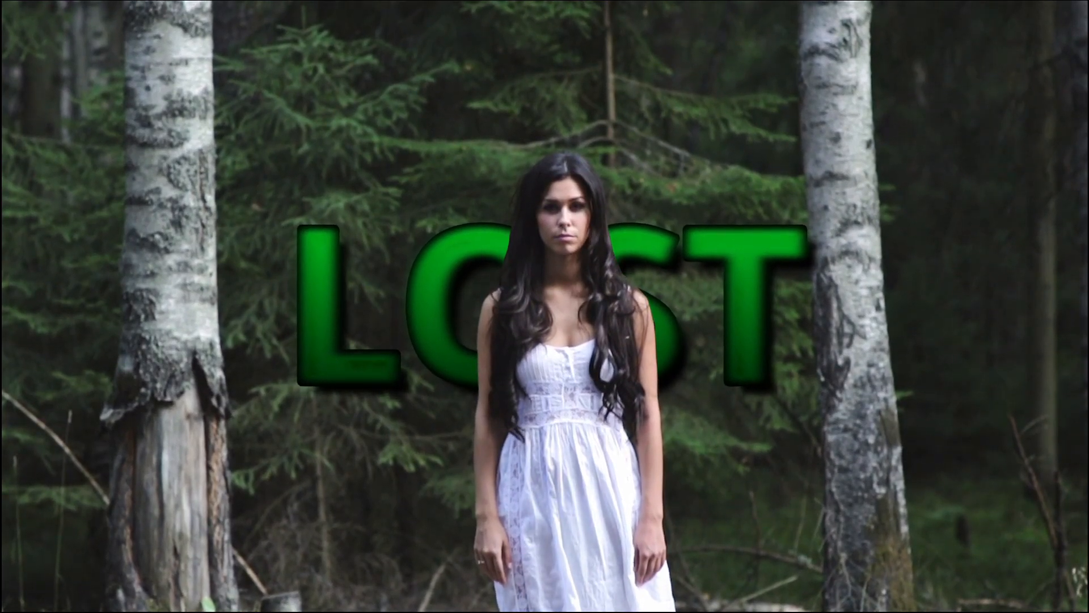
key(Escape)
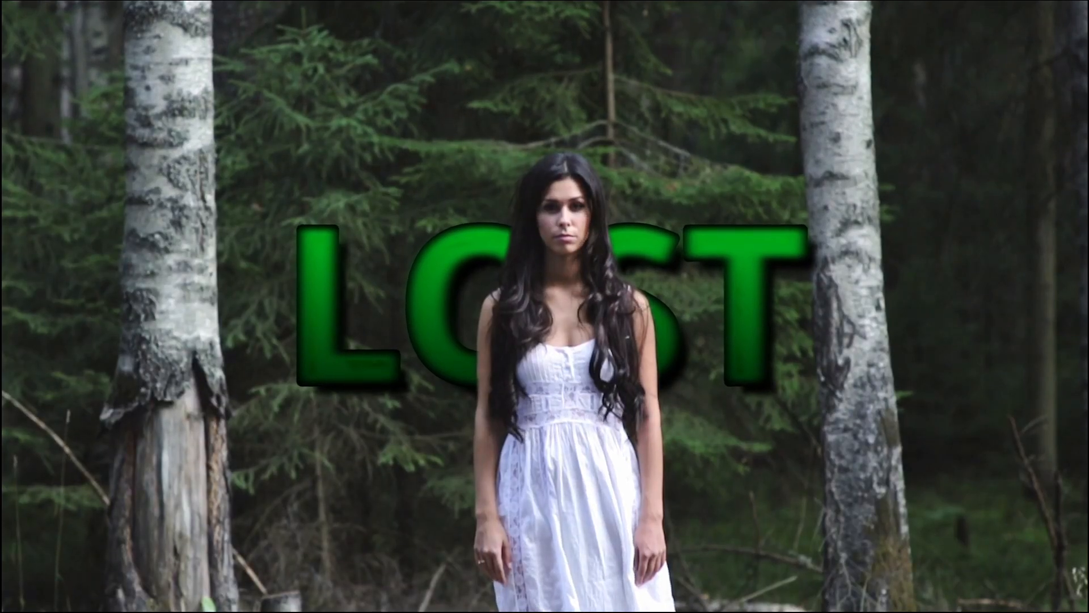
mouse_move(744, 135)
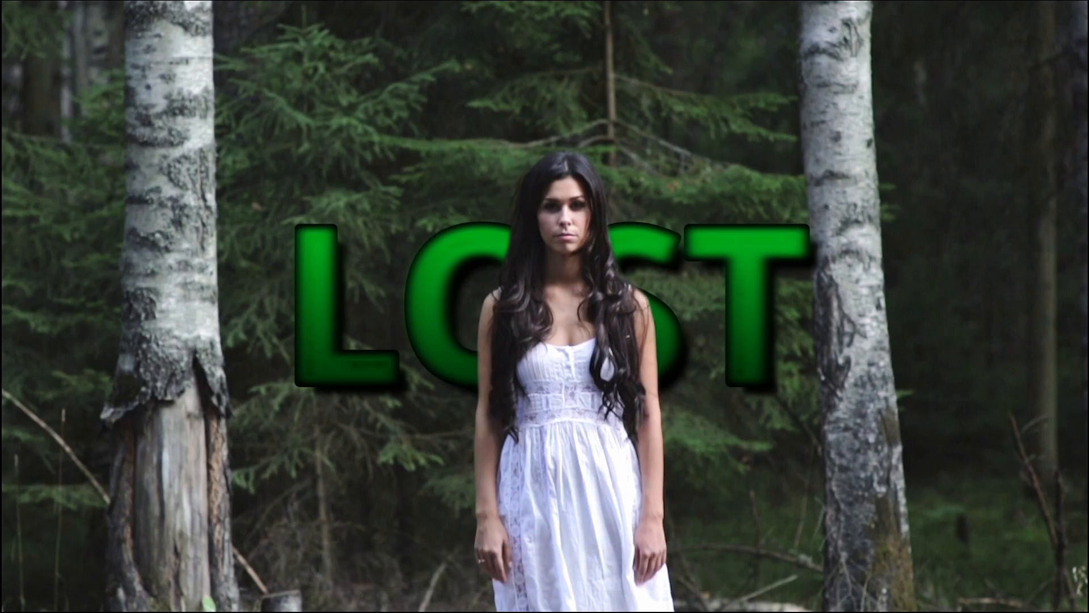
key(Escape)
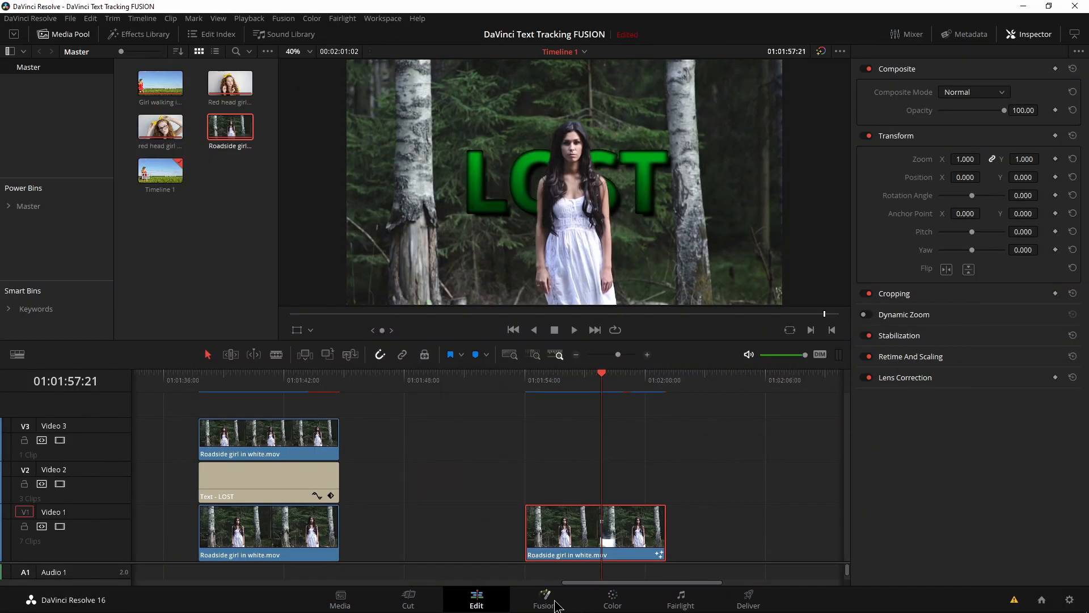
- In the Fusion composition, add Text 3D, Merge 3D, Camera 3D and Spot Light nodes, with the 3D text feeding the 3D merge
click(545, 598)
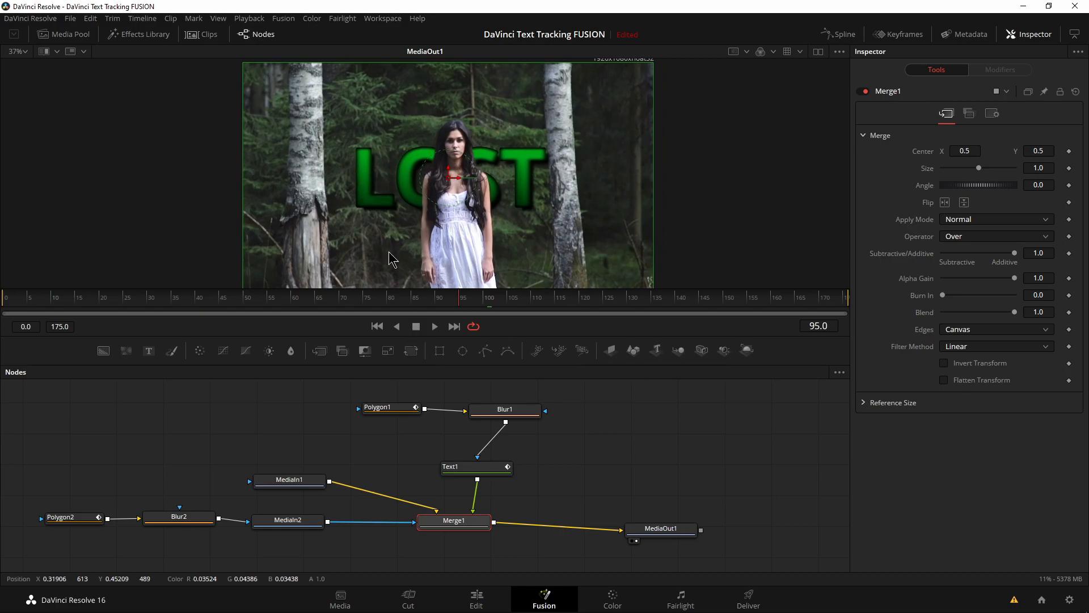
click(483, 472)
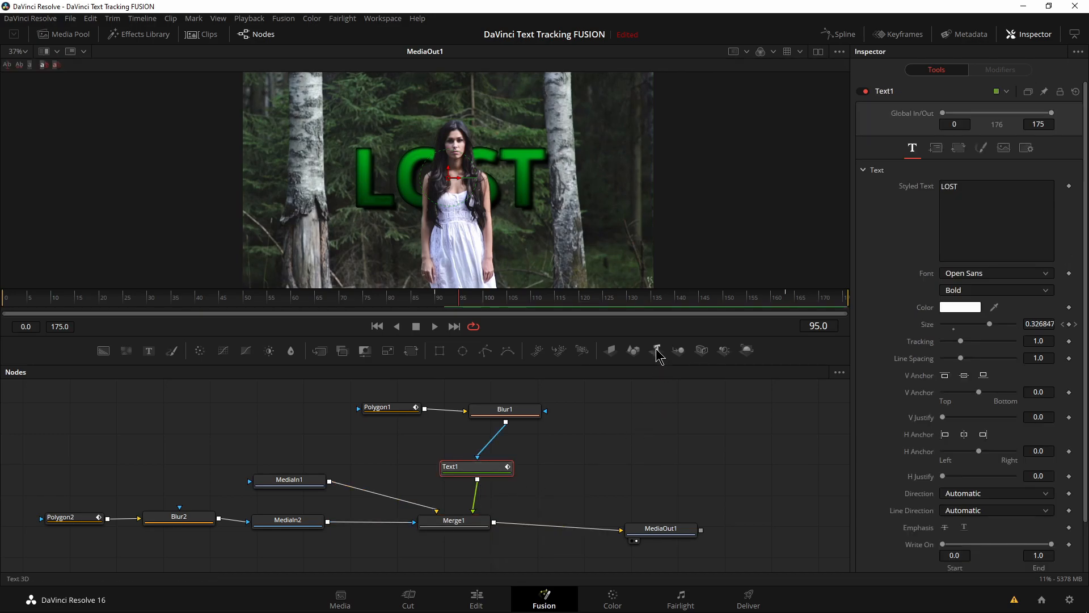
drag(652, 366, 638, 417)
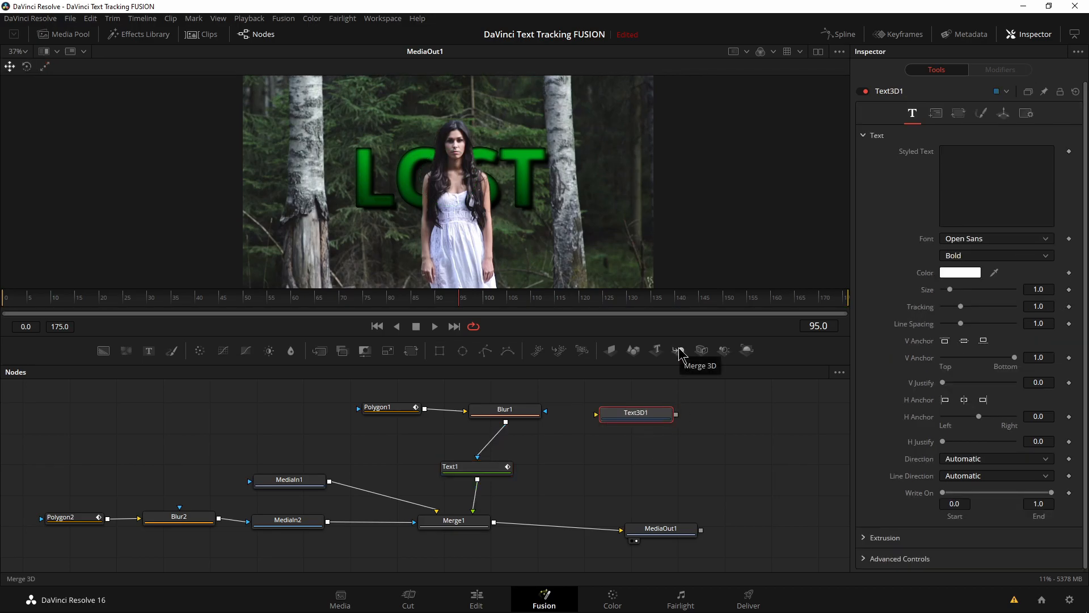
drag(680, 353, 686, 411)
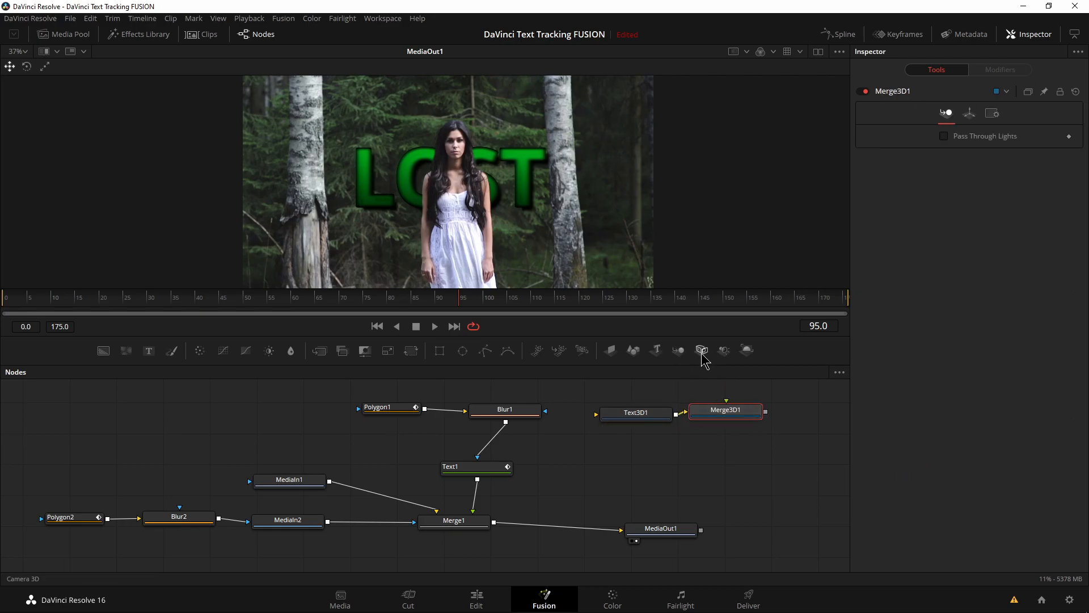
drag(703, 355, 649, 476)
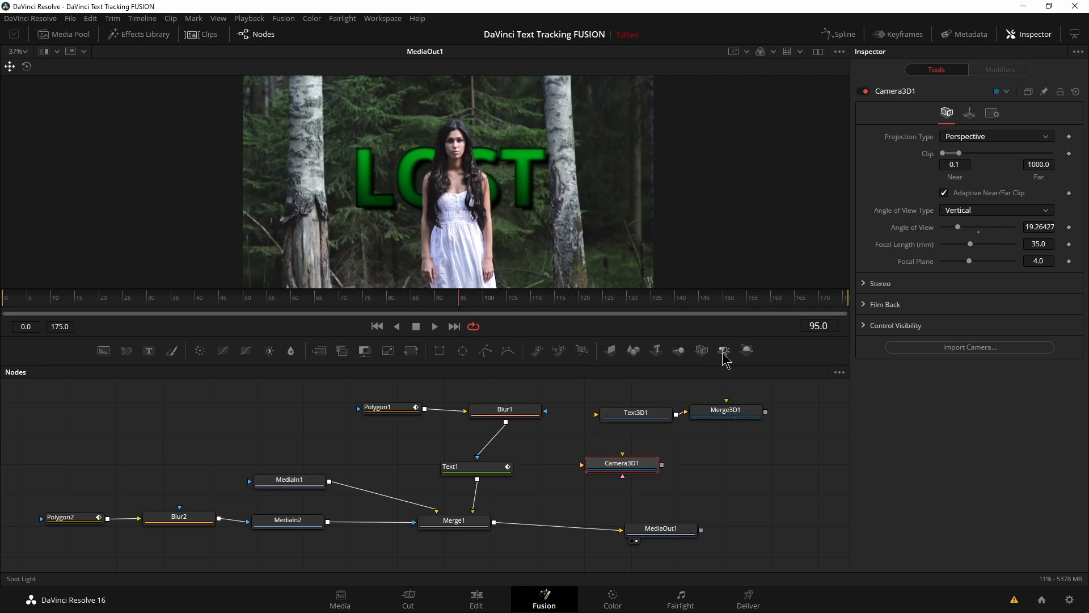
drag(709, 471, 744, 481)
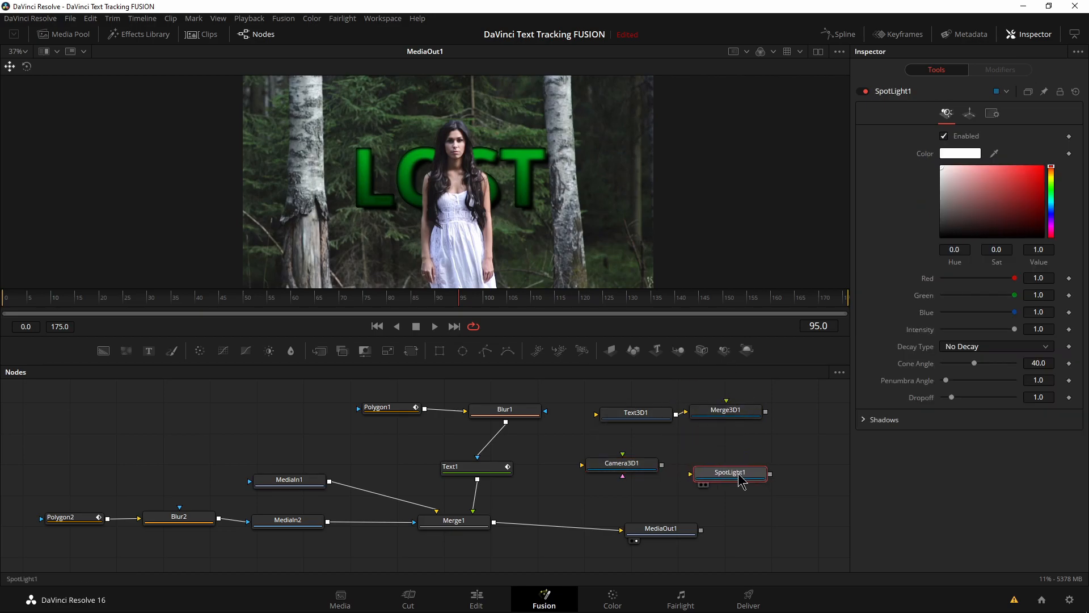
- Connect Camera3D1 and SpotLight1 to Merge3D1 and shift Text3D1 slightly away from the merge
drag(661, 465, 722, 420)
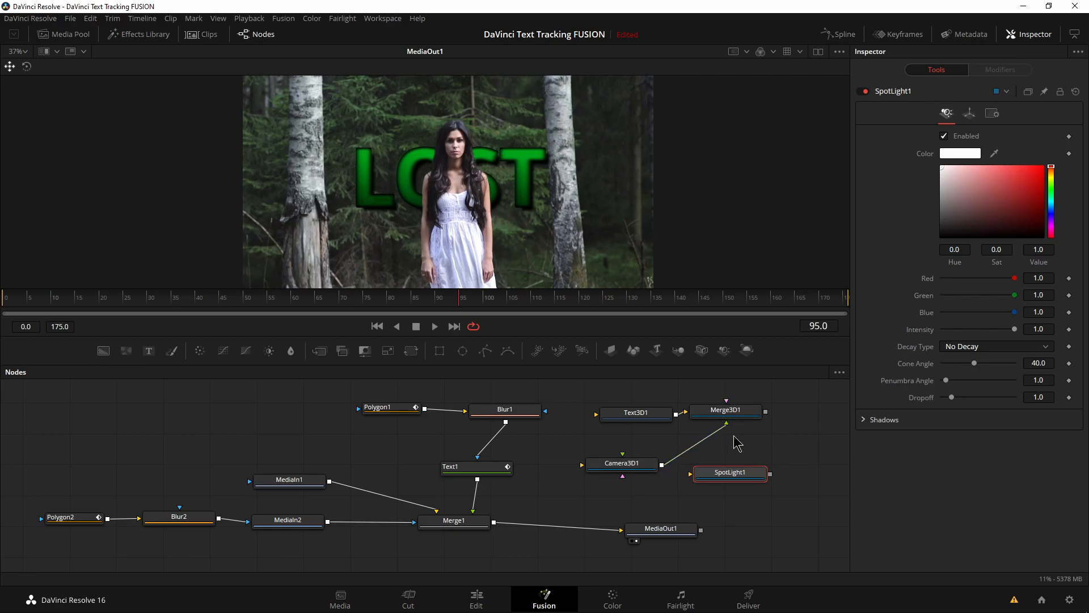
drag(770, 473, 748, 417)
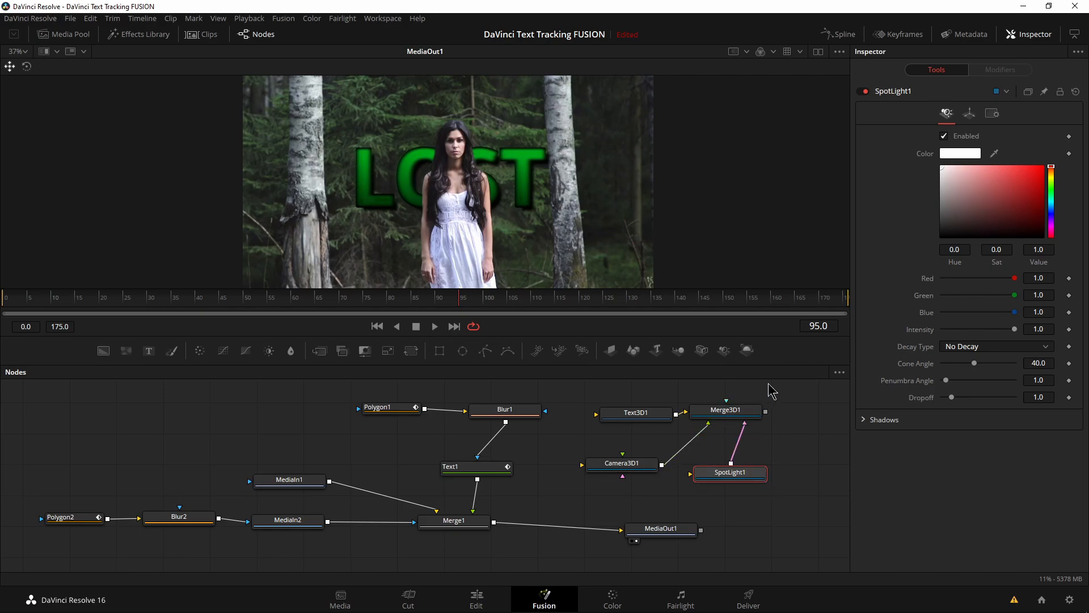
drag(651, 412, 630, 412)
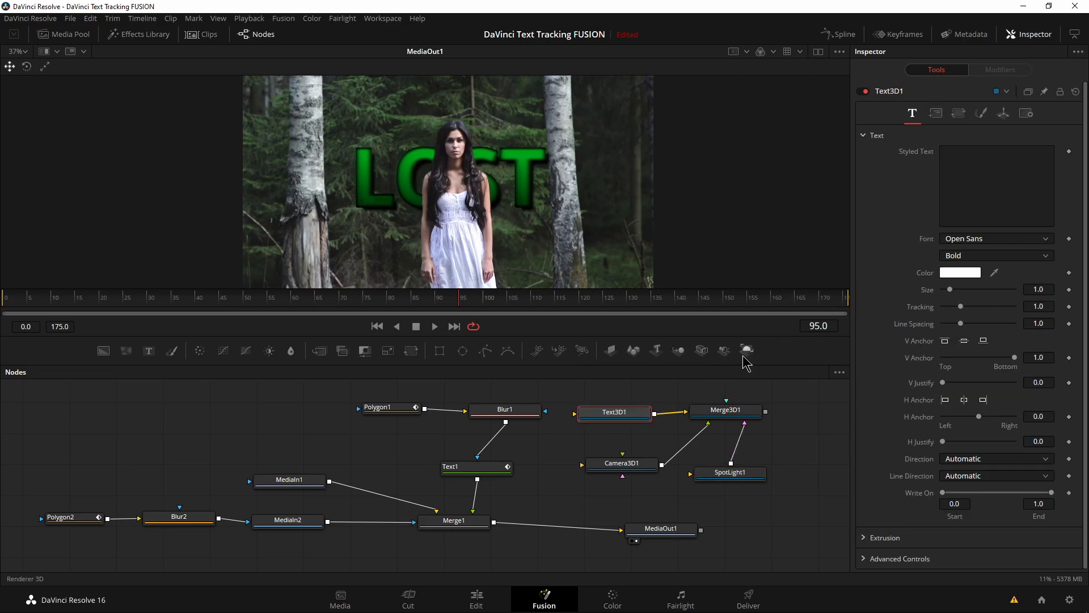
- Add a Renderer 3D node fed by Merge3D1 and tidy the layout of the connected 3D nodes
drag(748, 351, 801, 443)
drag(752, 412, 748, 435)
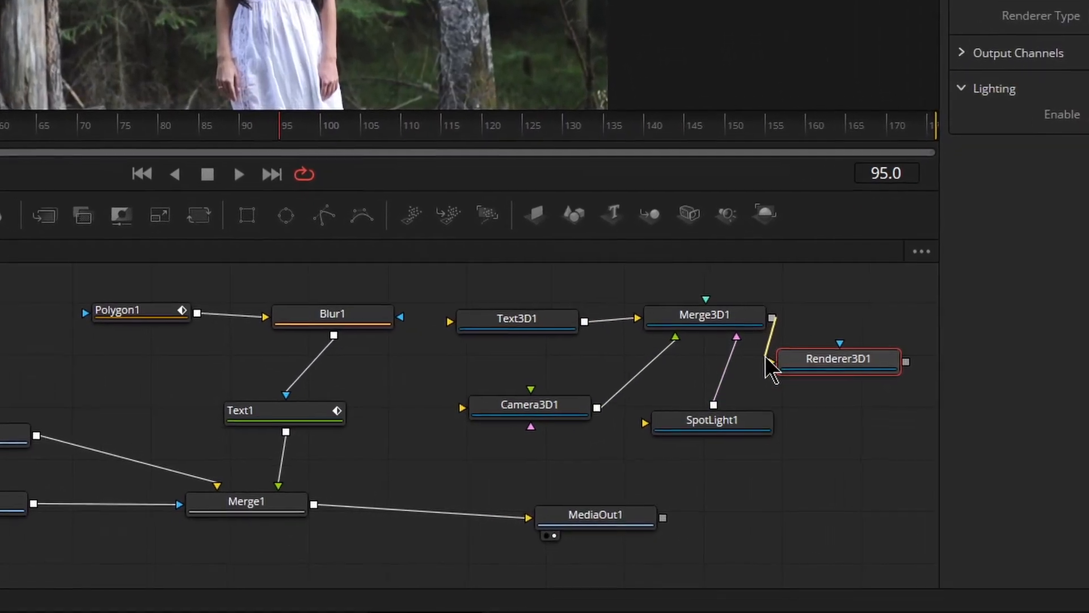
drag(770, 368, 767, 364)
drag(525, 316, 513, 291)
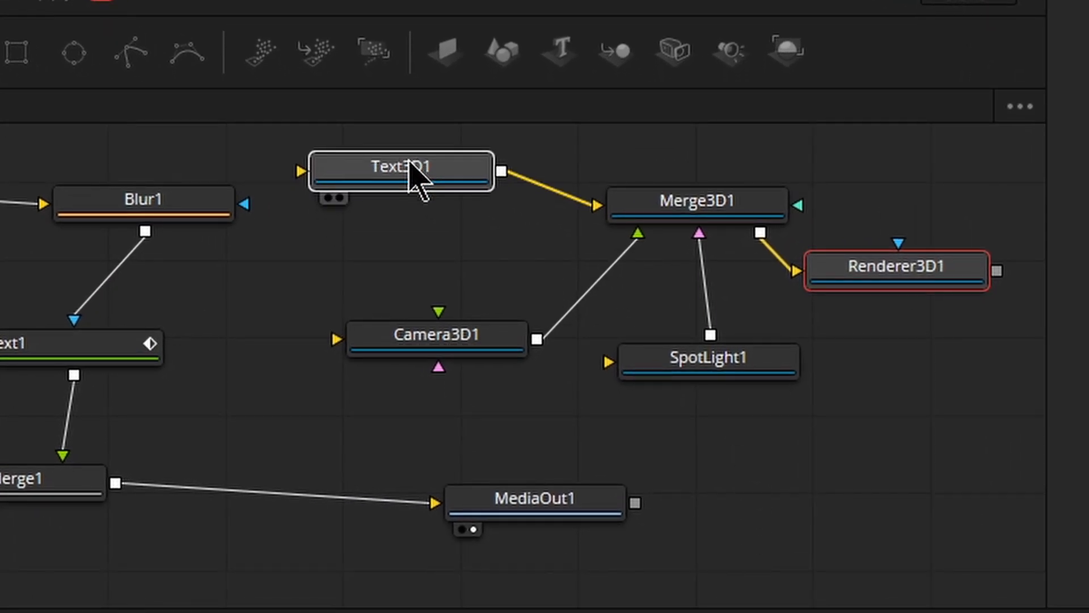
scroll(438, 346, up, 1)
drag(445, 370, 493, 382)
drag(710, 406, 698, 397)
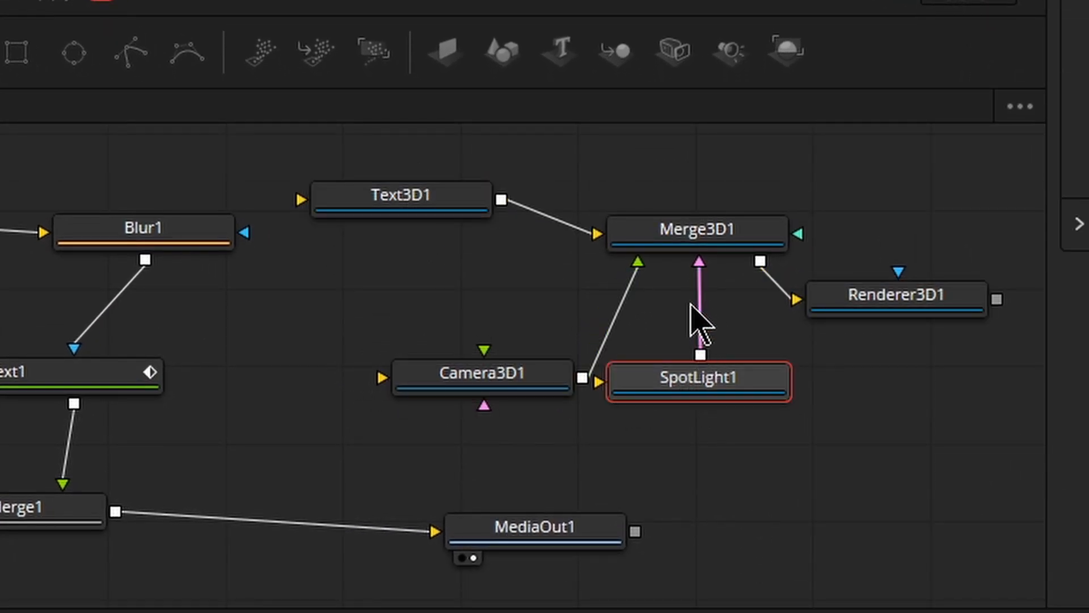
- Disconnect the text, camera, light and renderer from Merge3D1, and move Merge3D1, SpotLight1 and Camera3D1 aside
drag(539, 378, 498, 337)
drag(625, 276, 706, 361)
drag(788, 294, 682, 291)
drag(684, 245, 849, 216)
drag(717, 397, 831, 408)
drag(506, 357, 703, 357)
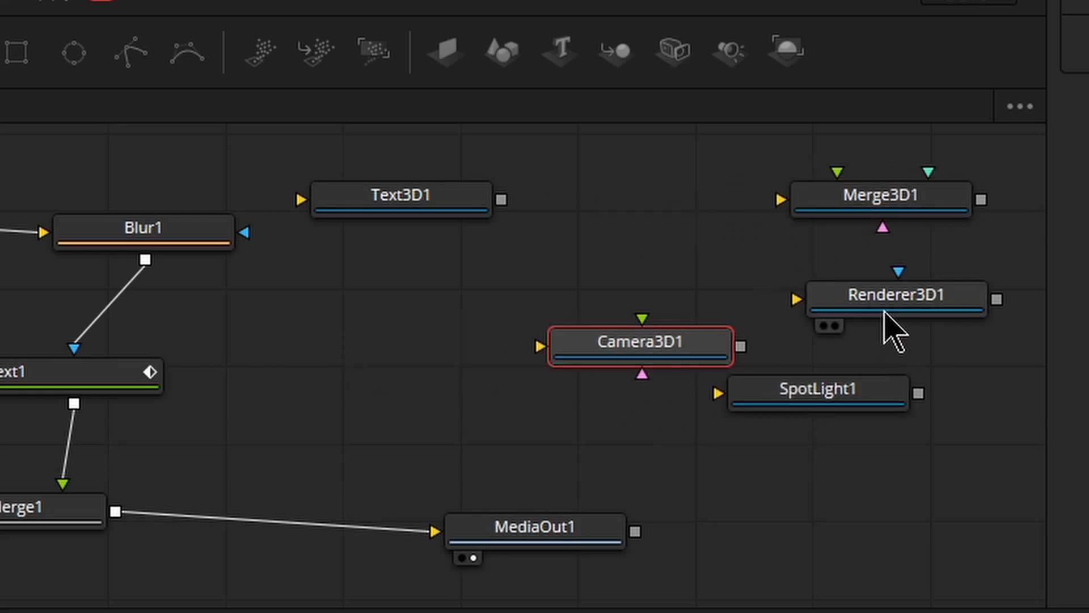
- Place Renderer3D1 beside Text3D1 and connect the 3D text directly to the renderer
drag(814, 313, 555, 267)
drag(419, 213, 355, 310)
drag(554, 268, 460, 236)
drag(407, 299, 440, 218)
click(570, 216)
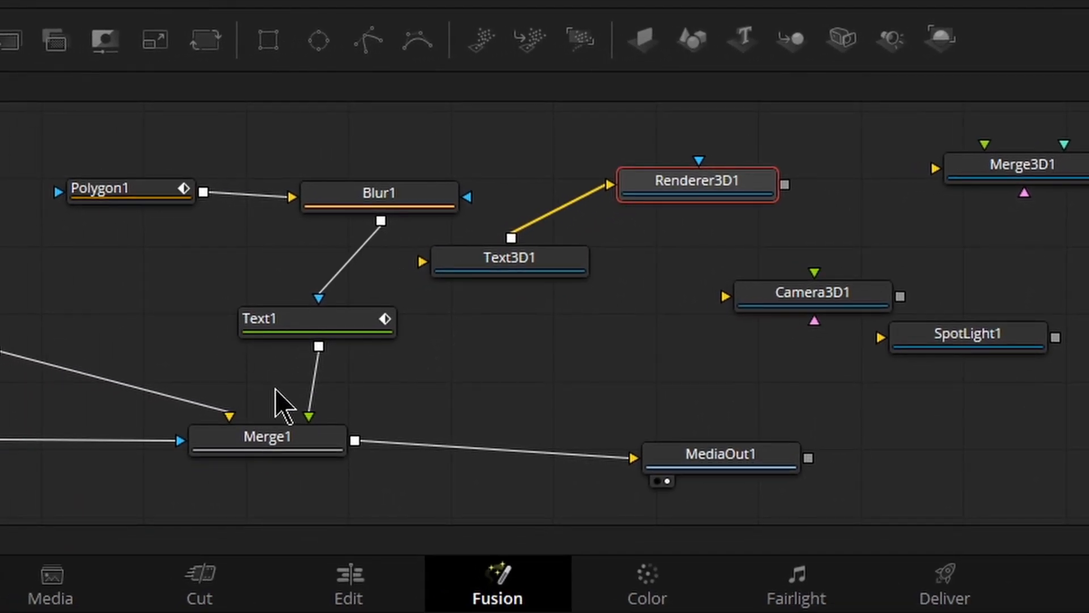
- Disconnect Text1 from Merge1 and Blur1, separate Polygon1 from Blur1, and set these three nodes aside unconnected
drag(315, 417, 335, 352)
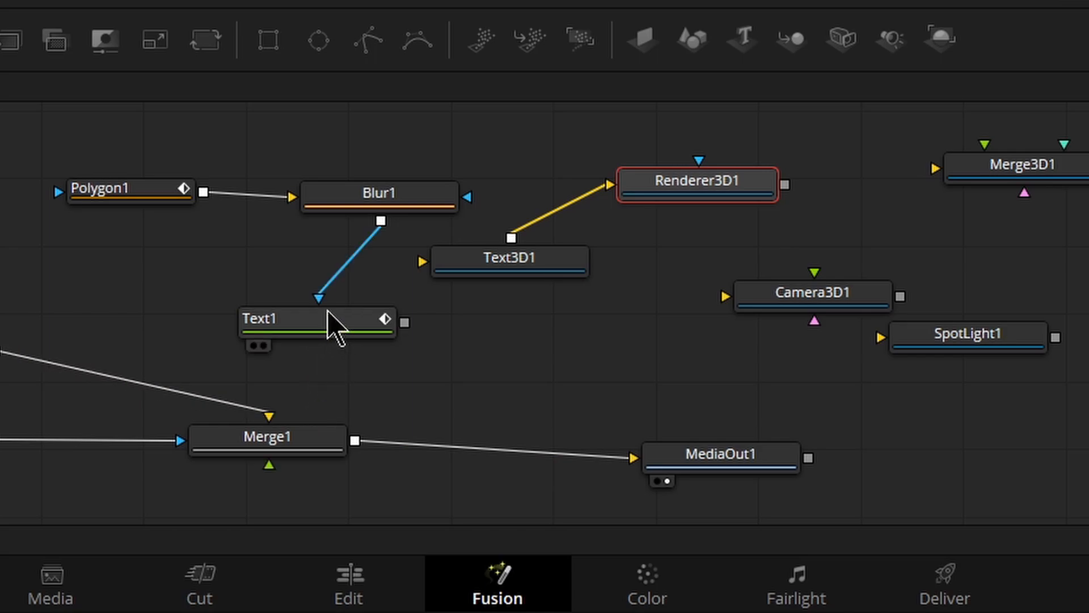
click(319, 279)
drag(320, 297, 331, 275)
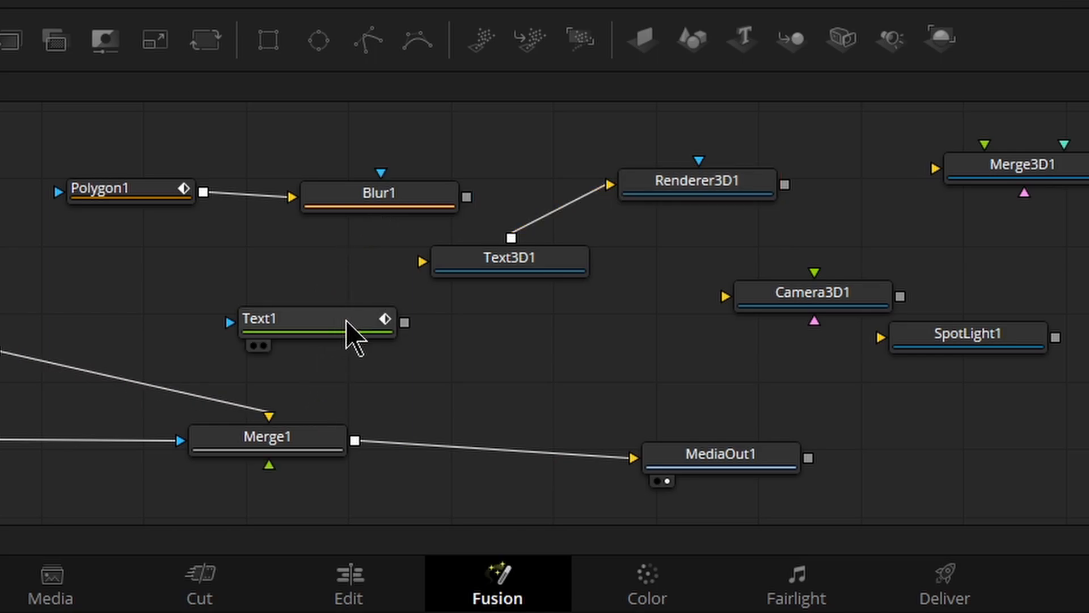
click(347, 328)
key(Delete)
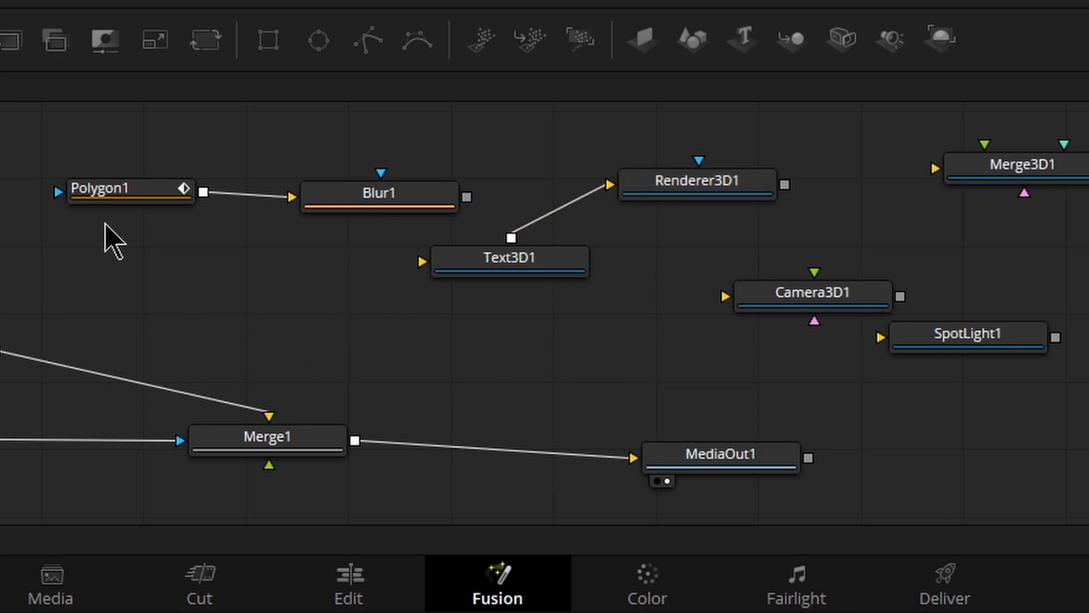
drag(109, 197, 74, 194)
drag(339, 198, 190, 262)
key(Delete)
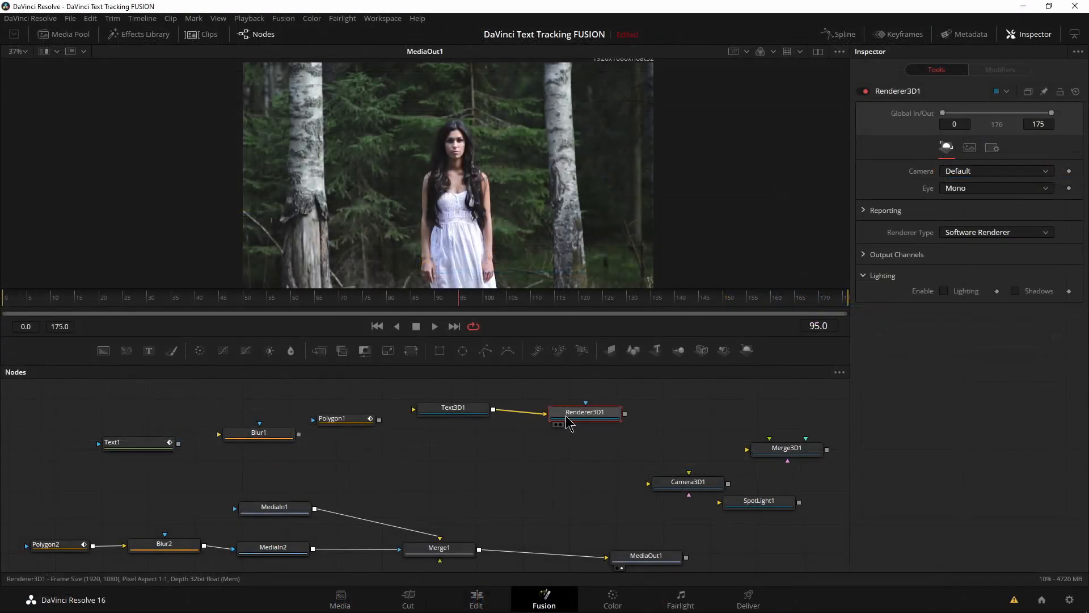
- Show Renderer3D1 in the viewer and enter TEXT as the styled text of Text3D1
click(559, 424)
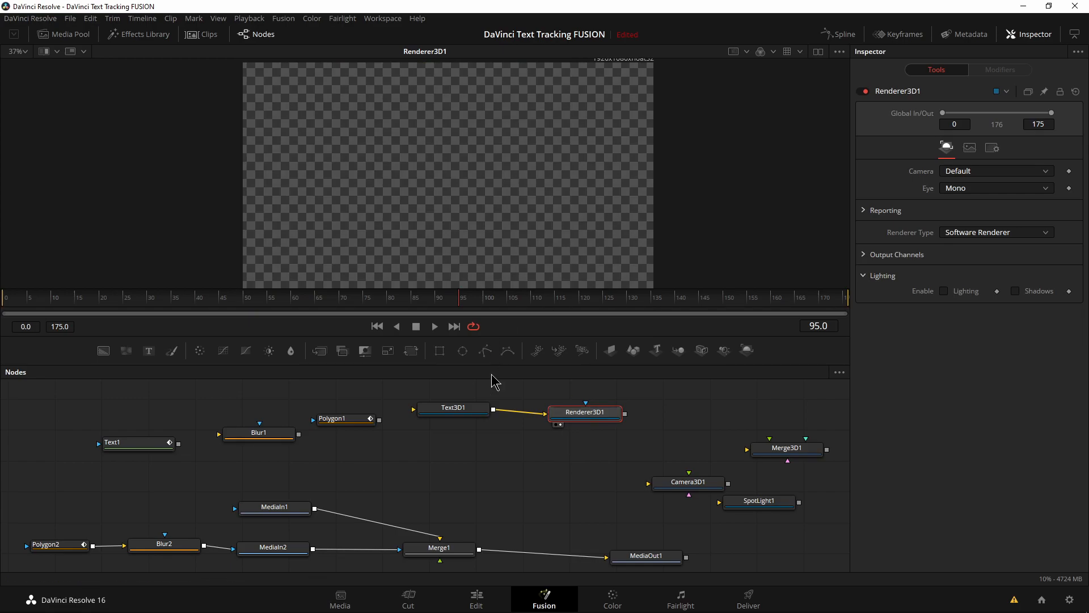
click(480, 416)
click(974, 161)
text(TEXT)
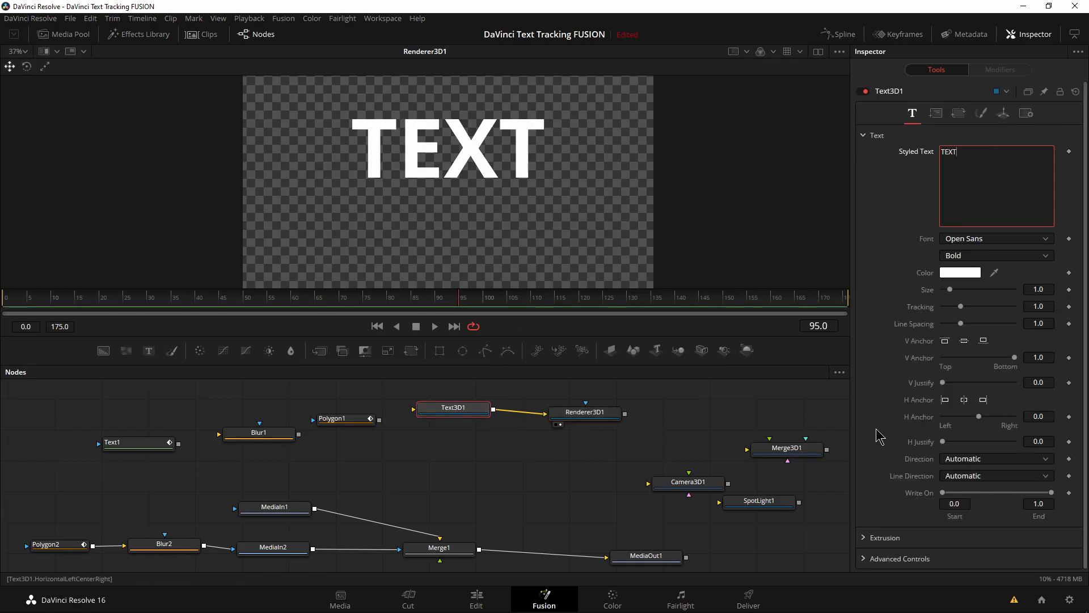
- Set the extrusion depth of Text3D1 to 0.0598
click(866, 538)
scroll(908, 502, down, 3)
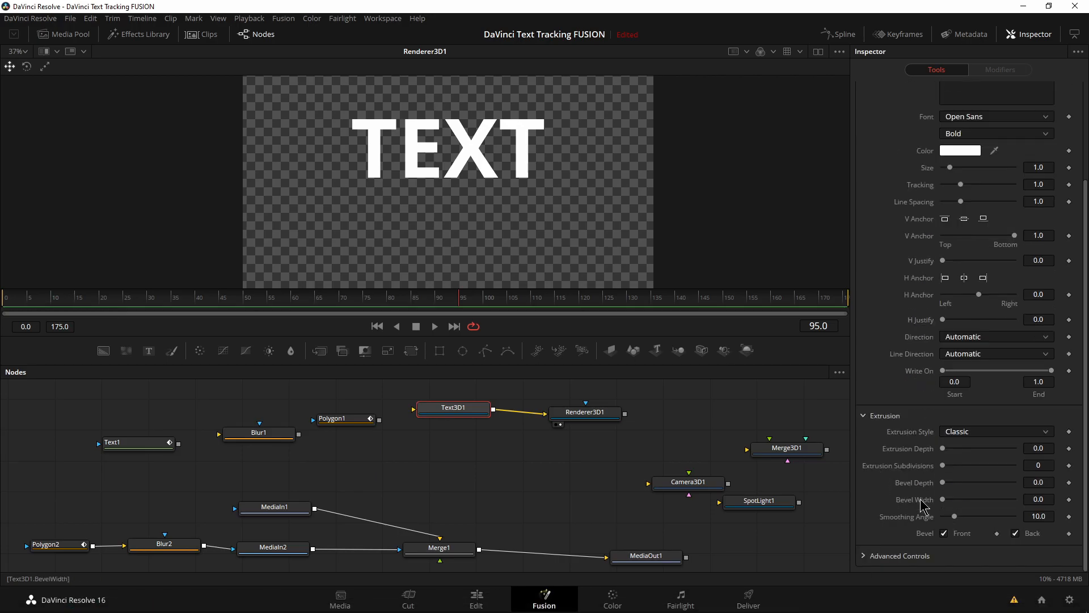
drag(943, 449, 964, 448)
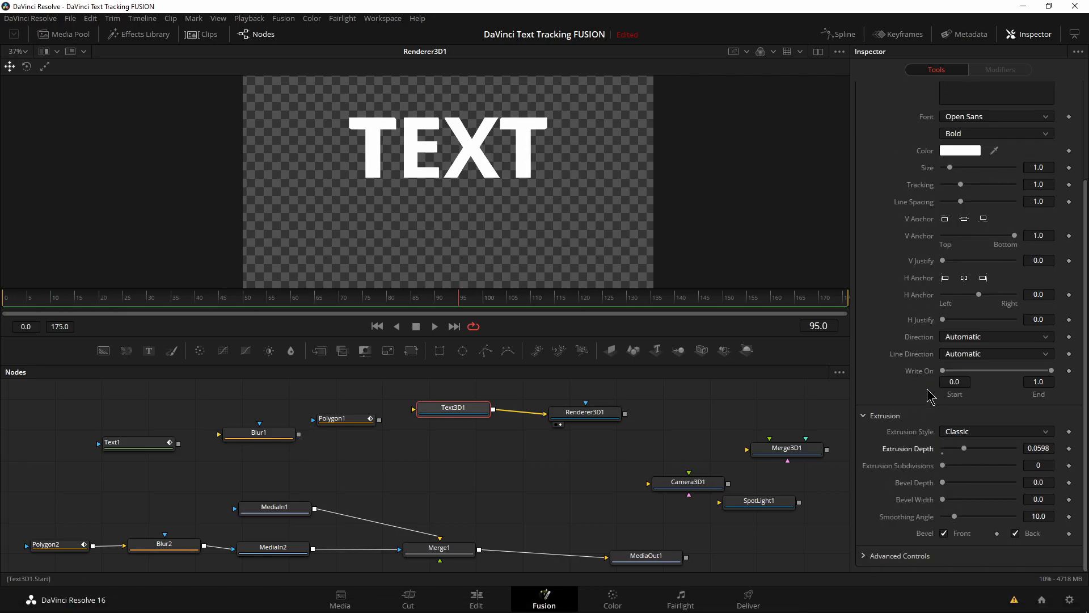
- Rotate the words of Text3D1 to -2.6 on the X axis so the extruded depth can be seen
scroll(913, 413, up, 5)
click(935, 112)
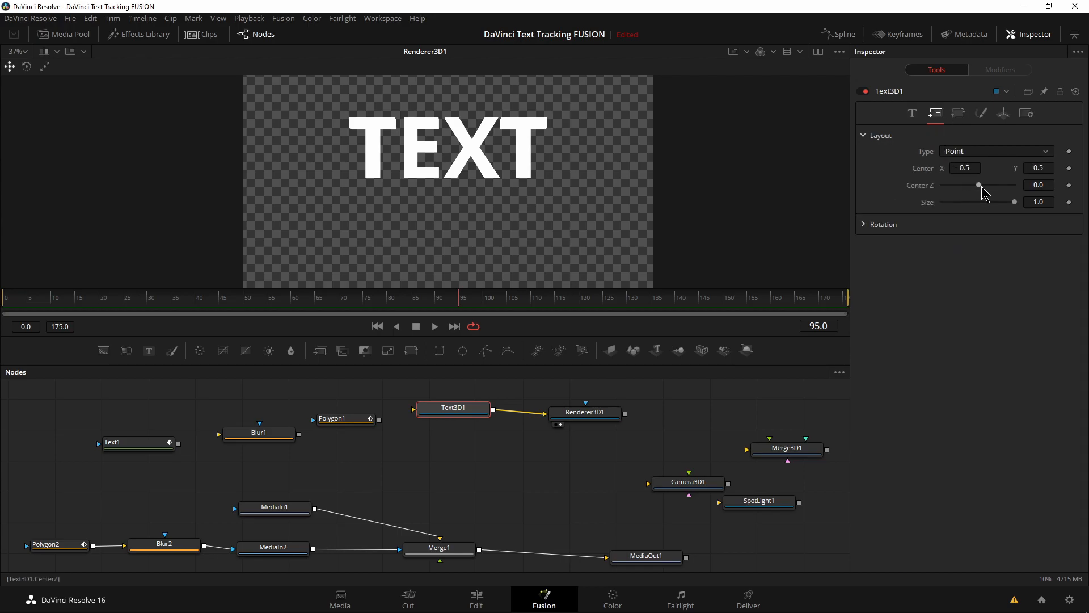
click(959, 114)
click(879, 225)
mouse_move(971, 278)
mouse_down()
mouse_move(993, 278)
mouse_move(973, 278)
mouse_move(968, 259)
mouse_up()
click(976, 149)
click(964, 177)
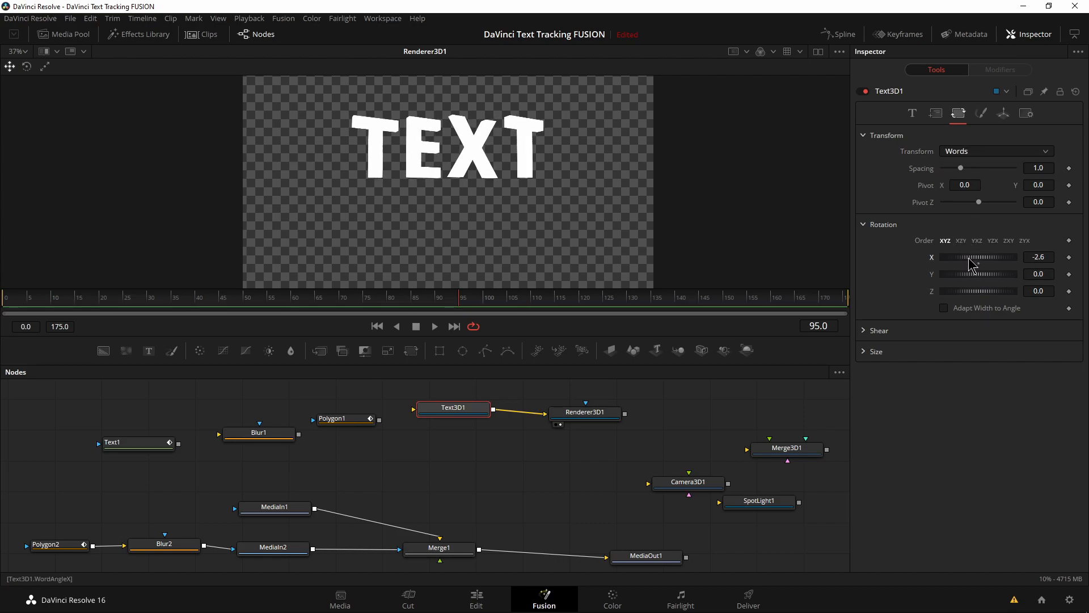
click(912, 112)
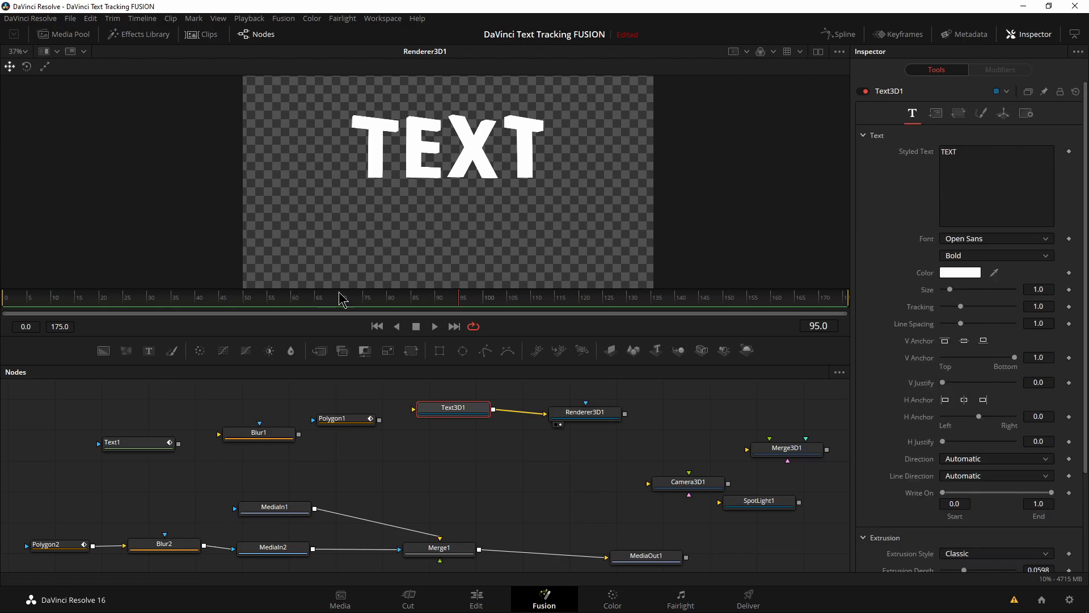
- Connect the output of Renderer3D1 to Merge1 as the foreground and show MediaOut1 in the viewer
drag(611, 417, 590, 439)
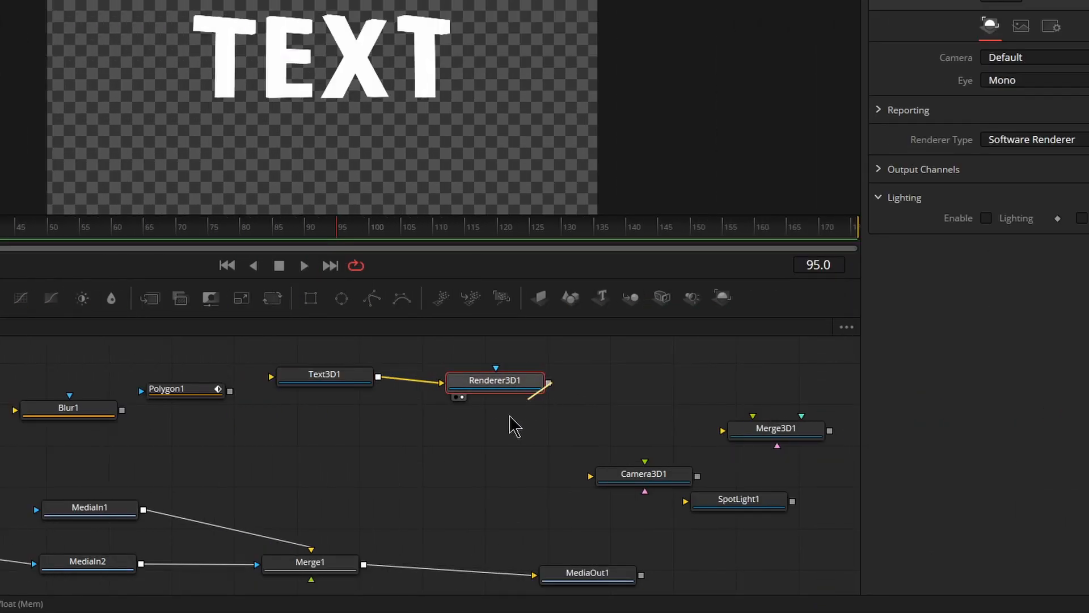
drag(514, 426, 311, 584)
drag(518, 389, 499, 377)
click(330, 374)
scroll(511, 457, down, 2)
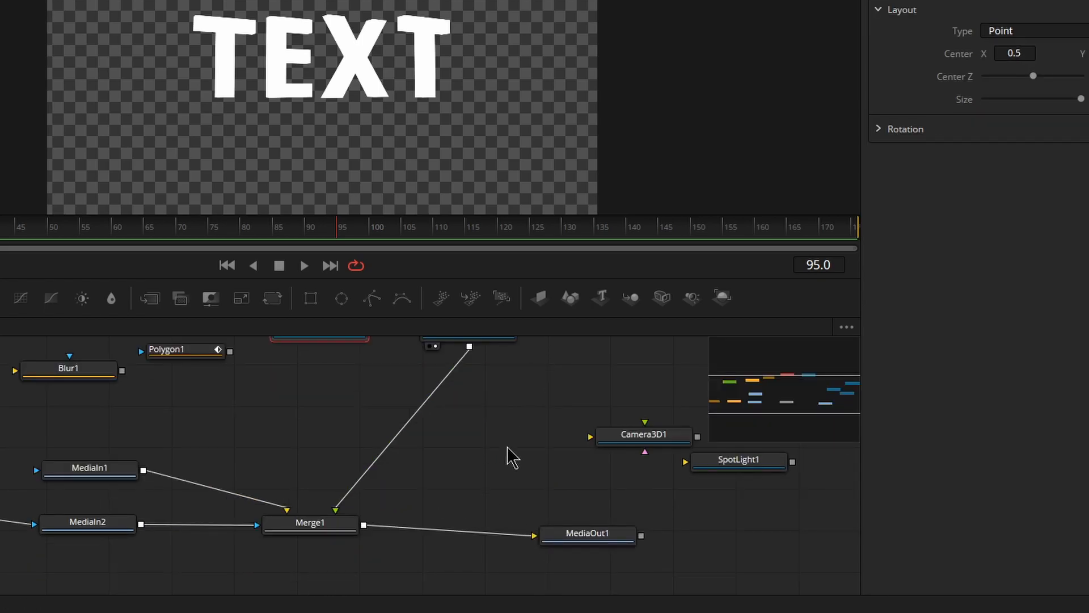
click(555, 550)
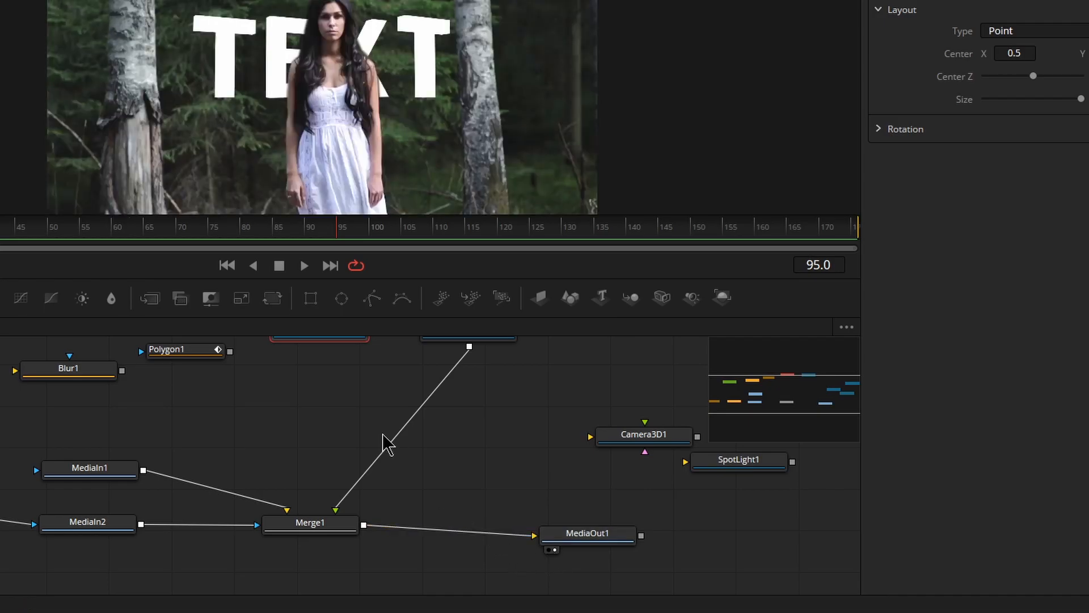
scroll(332, 431, up, 2)
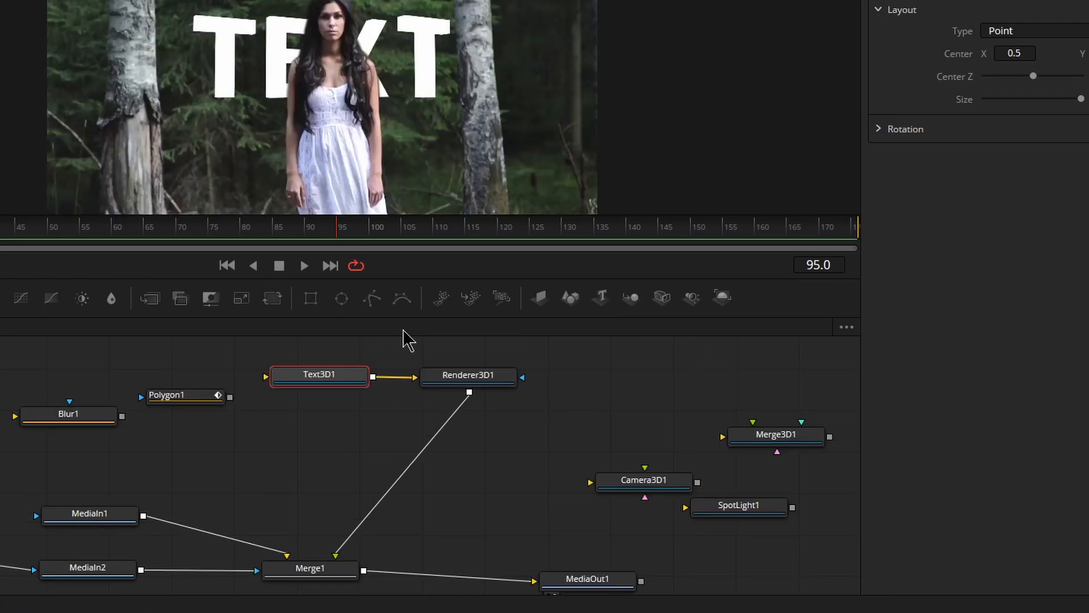
- At frame 91, connect Polygon1 to the effect mask input of Renderer3D1 and check the masking on nearby frames
drag(338, 235, 311, 233)
mouse_move(321, 382)
drag(320, 381, 314, 383)
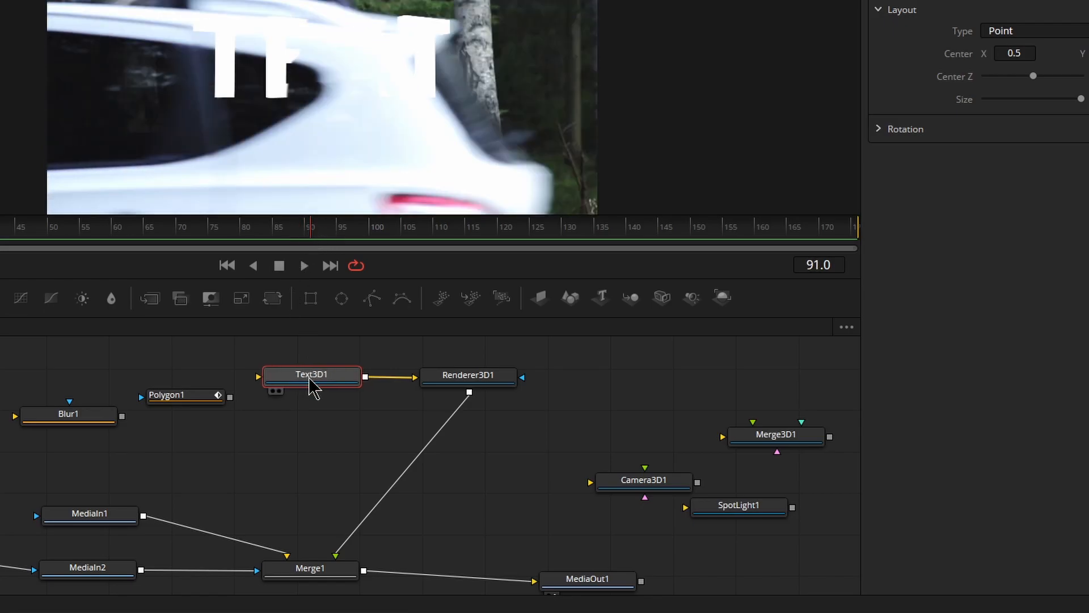
drag(212, 399, 184, 380)
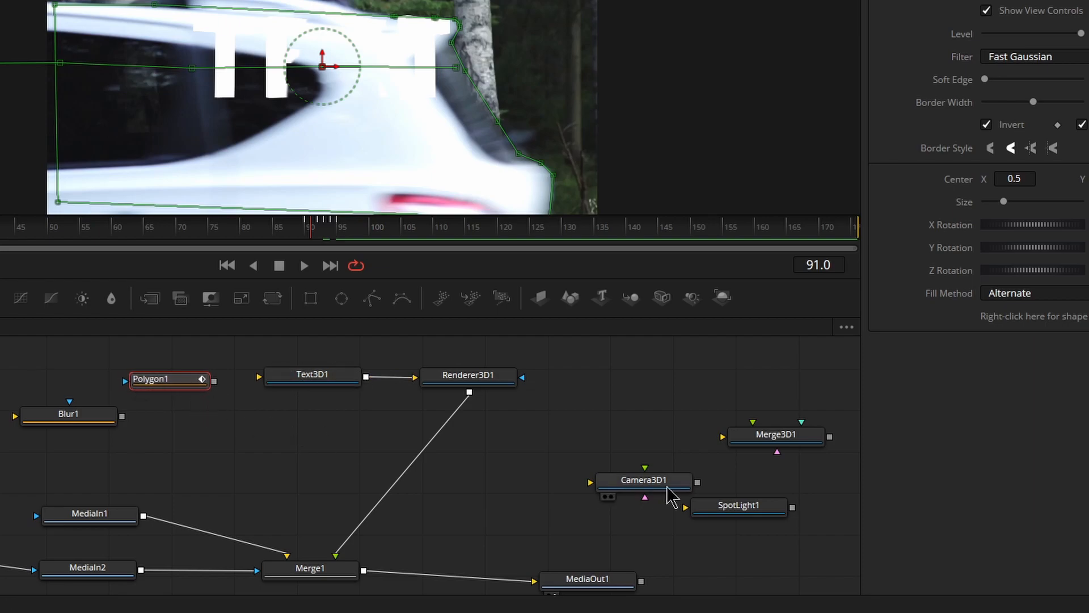
drag(214, 381, 594, 429)
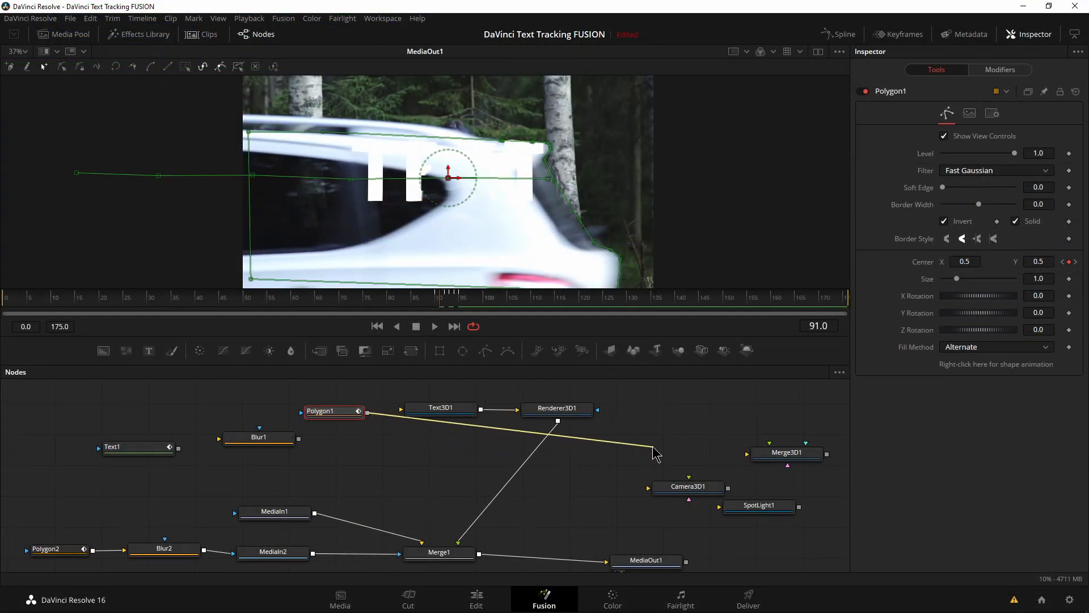
drag(656, 453, 411, 454)
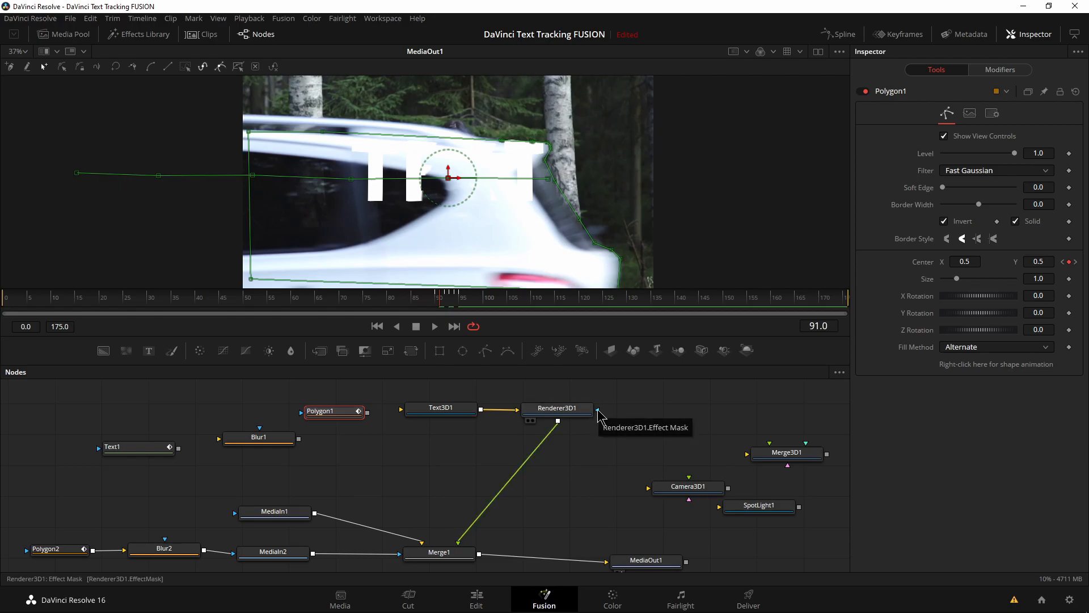
drag(368, 413, 598, 409)
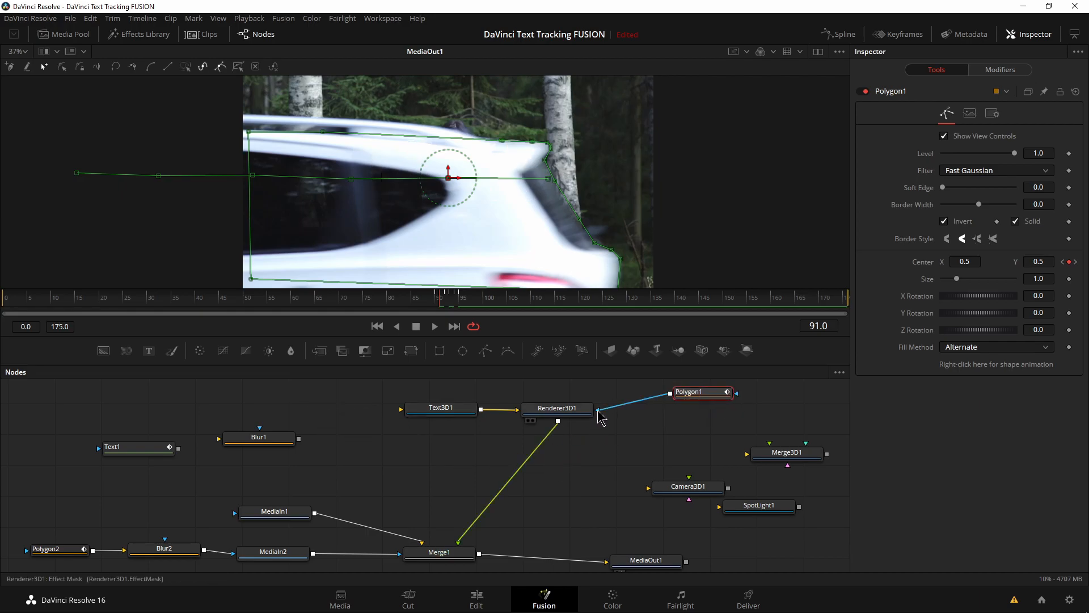
drag(444, 306, 441, 305)
drag(443, 303, 452, 304)
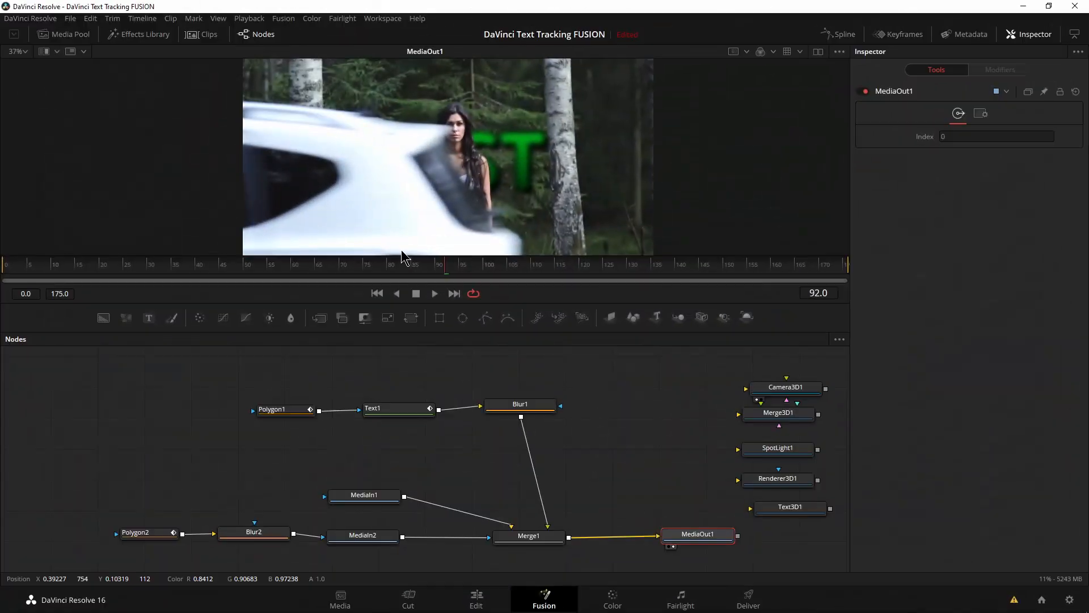
- Move MediaIn1 above the lower node row, disconnect MediaIn2 from Merge1 and compare frames 93 and 96 without the mask
mouse_move(444, 273)
mouse_down()
mouse_move(382, 274)
mouse_move(446, 269)
mouse_up()
drag(197, 440, 191, 428)
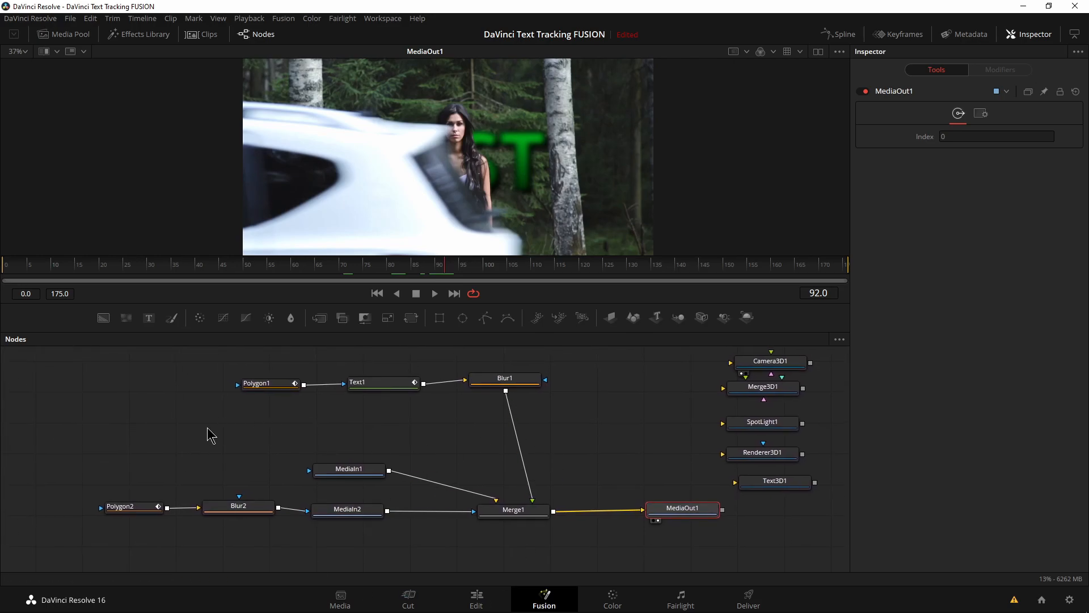
drag(361, 475, 382, 456)
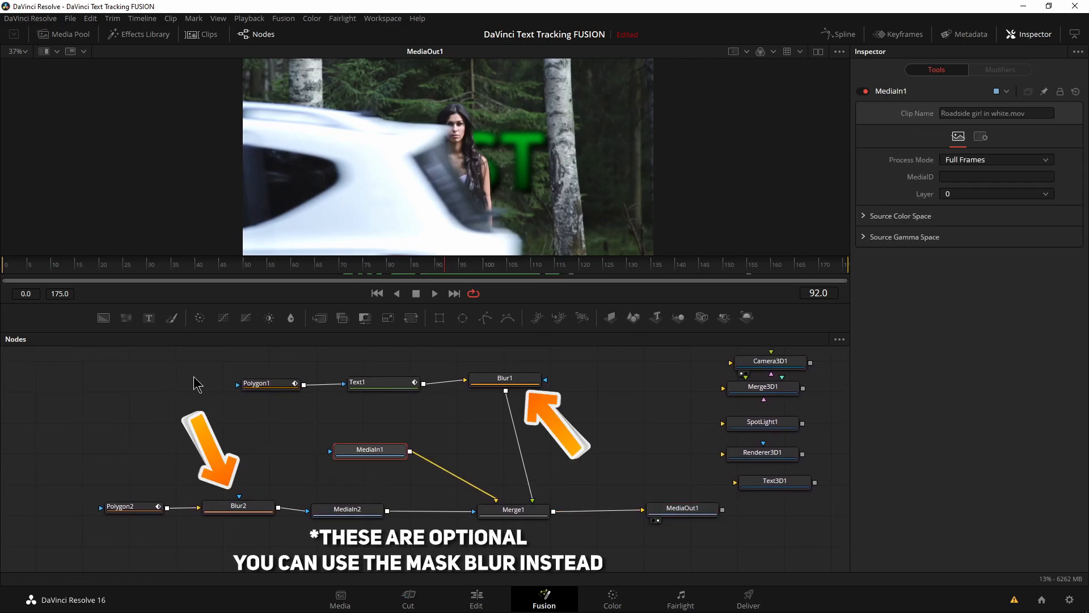
mouse_move(451, 272)
mouse_down()
mouse_move(472, 272)
mouse_move(450, 271)
mouse_up()
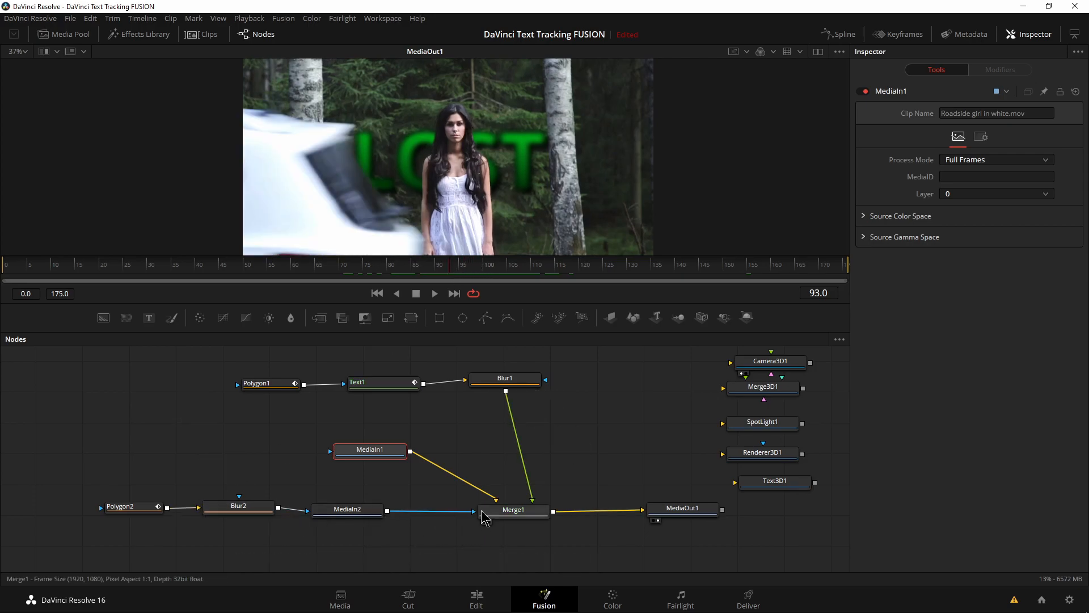
drag(475, 514, 400, 549)
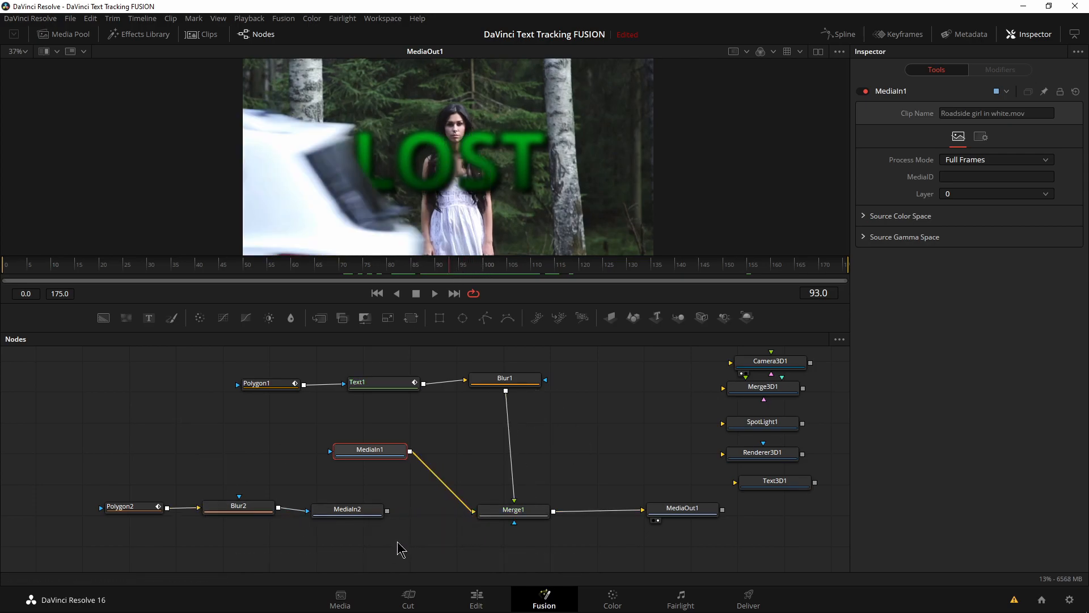
click(340, 512)
click(468, 266)
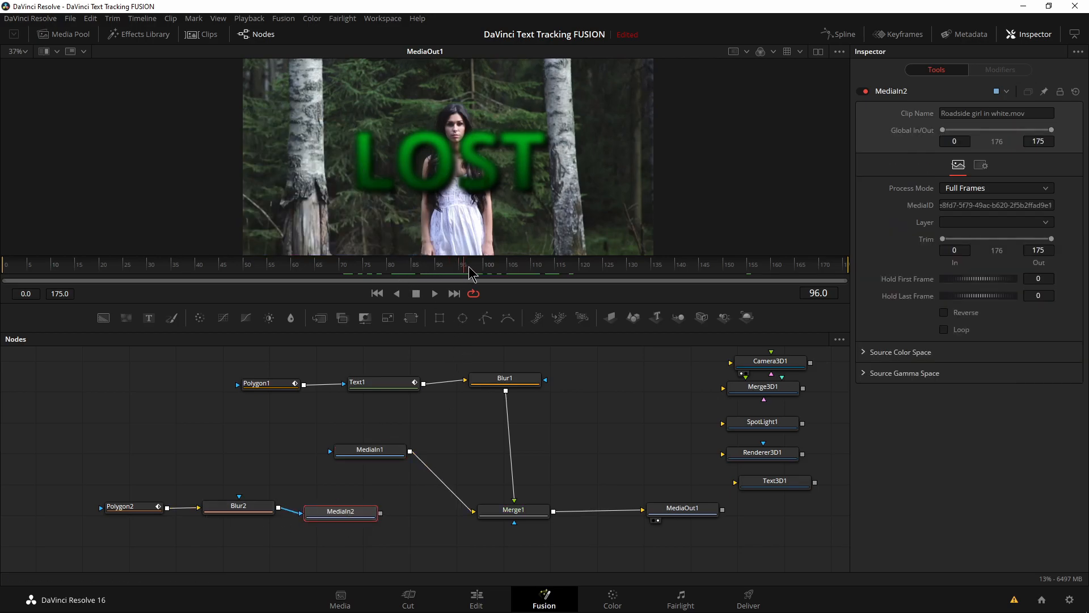
mouse_move(465, 271)
mouse_down()
mouse_move(444, 273)
mouse_move(459, 272)
mouse_move(445, 273)
mouse_move(452, 265)
mouse_up()
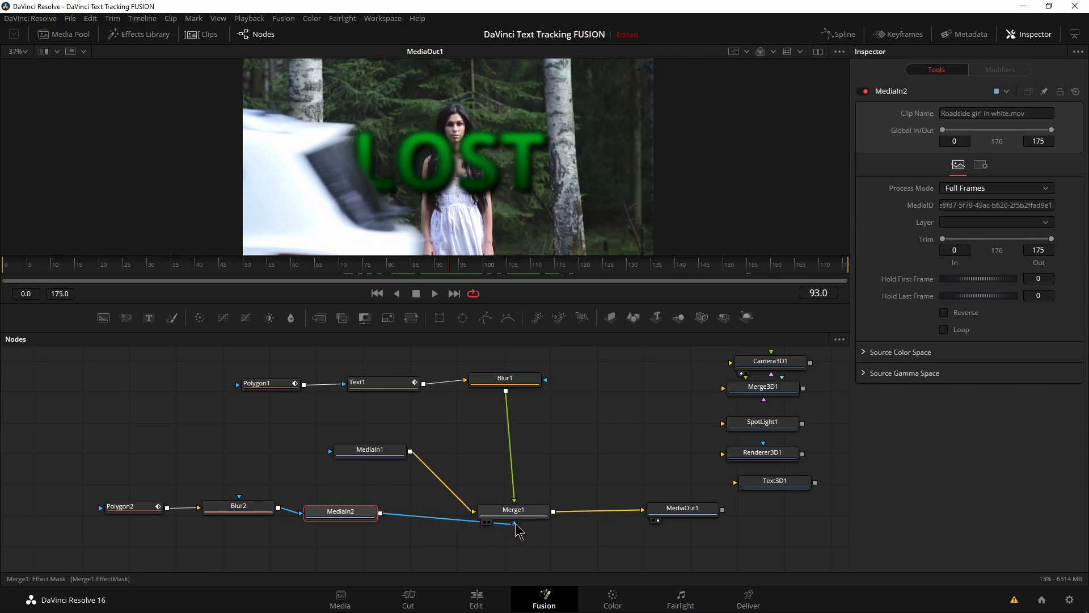
- Connect MediaIn2 to the effect mask input of Merge1 and move Merge1 slightly up in the node graph
drag(517, 531, 515, 527)
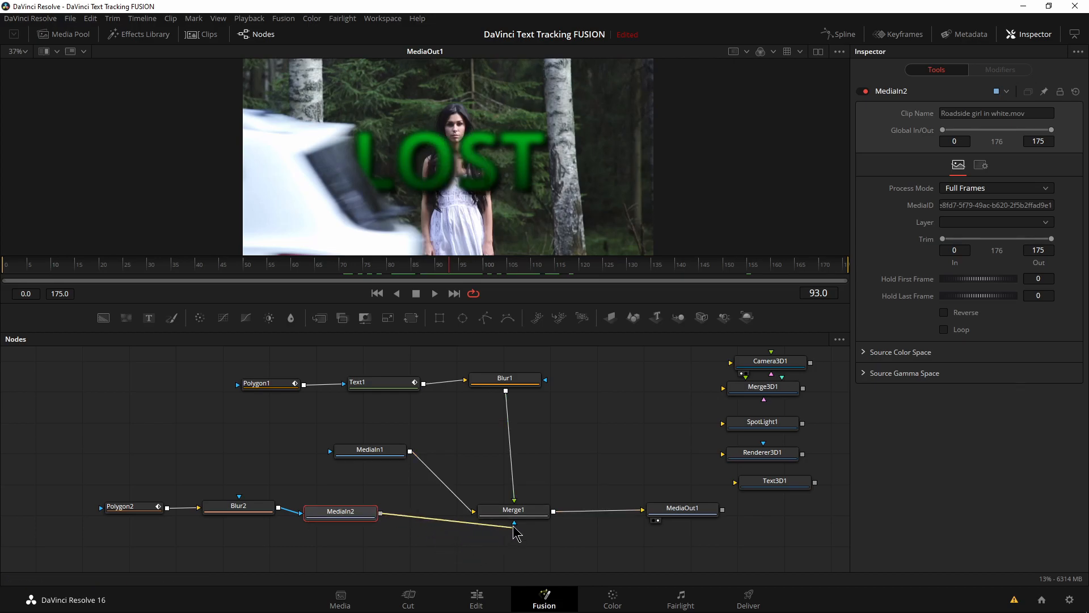
drag(517, 524, 515, 523)
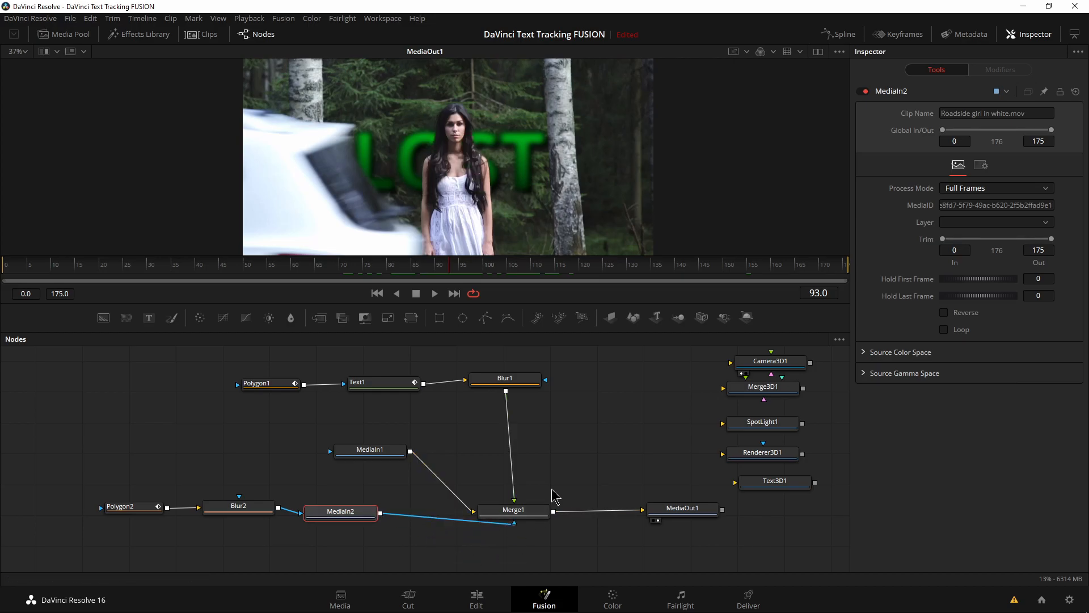
click(515, 510)
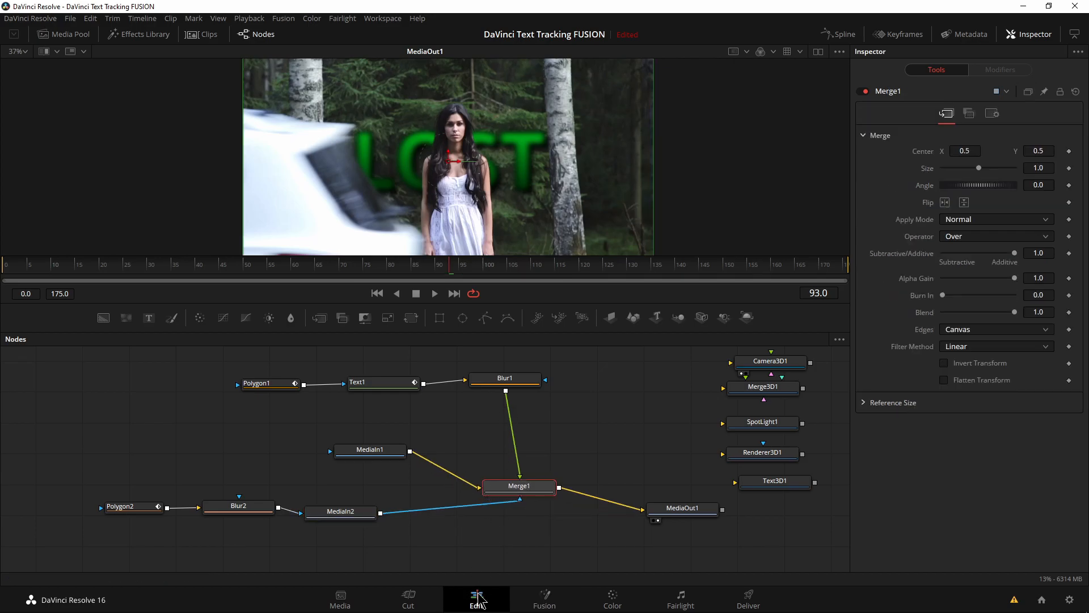
- On the Edit page, review the layered LOST clips and the separate Fusion roadside girl clip in the timeline
click(476, 598)
drag(556, 379, 560, 379)
drag(618, 356, 614, 358)
click(339, 387)
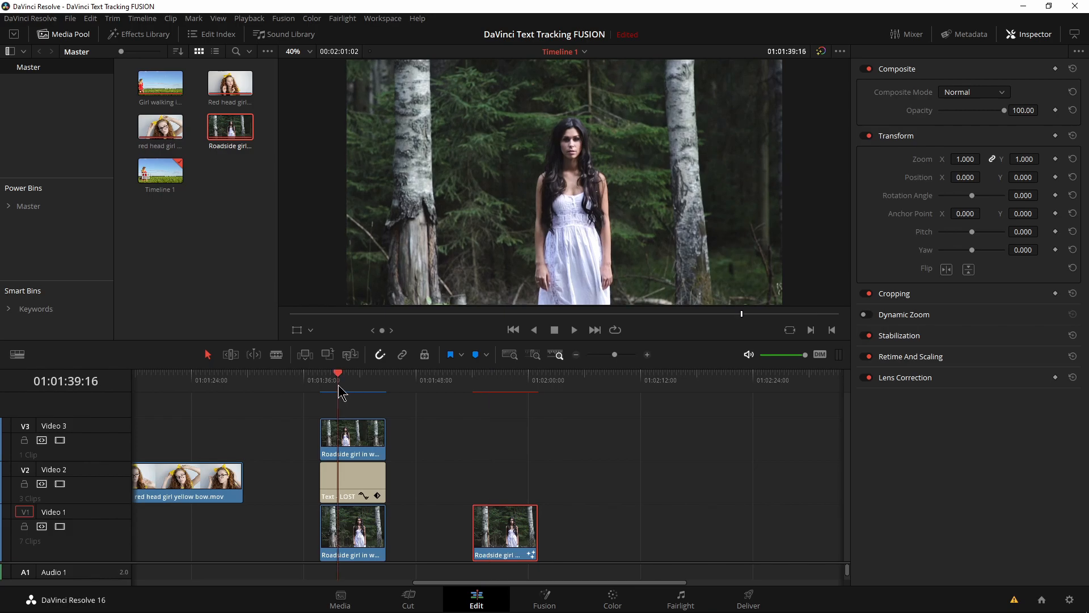
drag(337, 381, 355, 383)
click(489, 382)
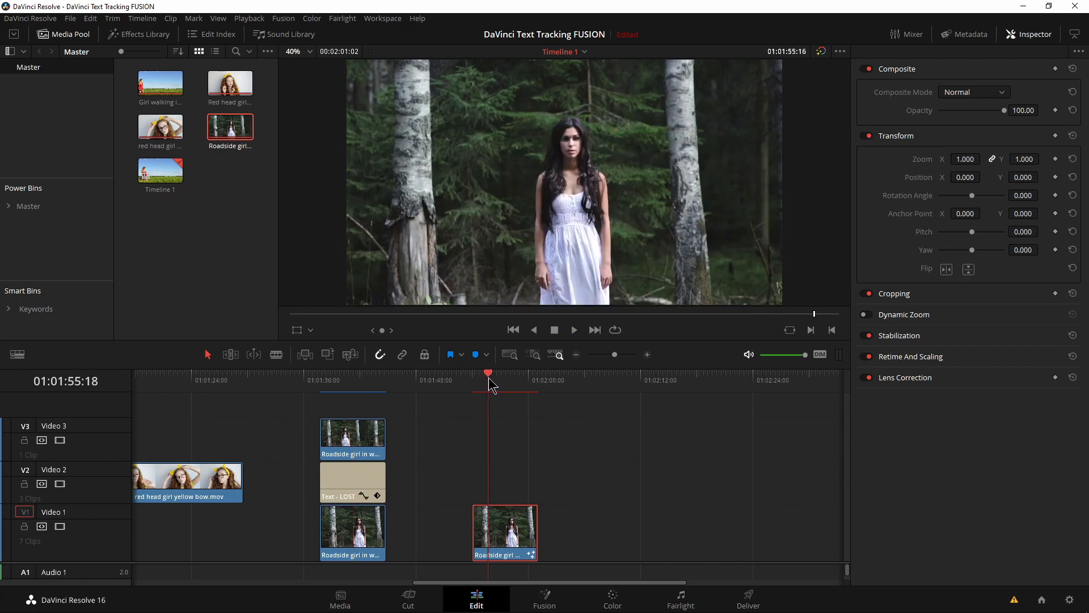
key(space)
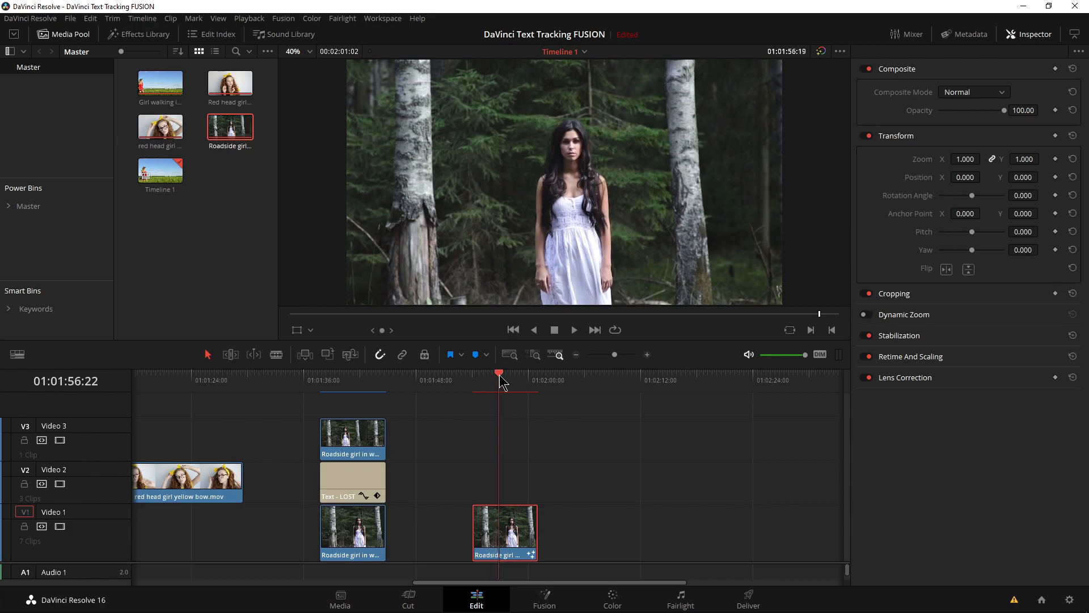
drag(505, 383, 508, 383)
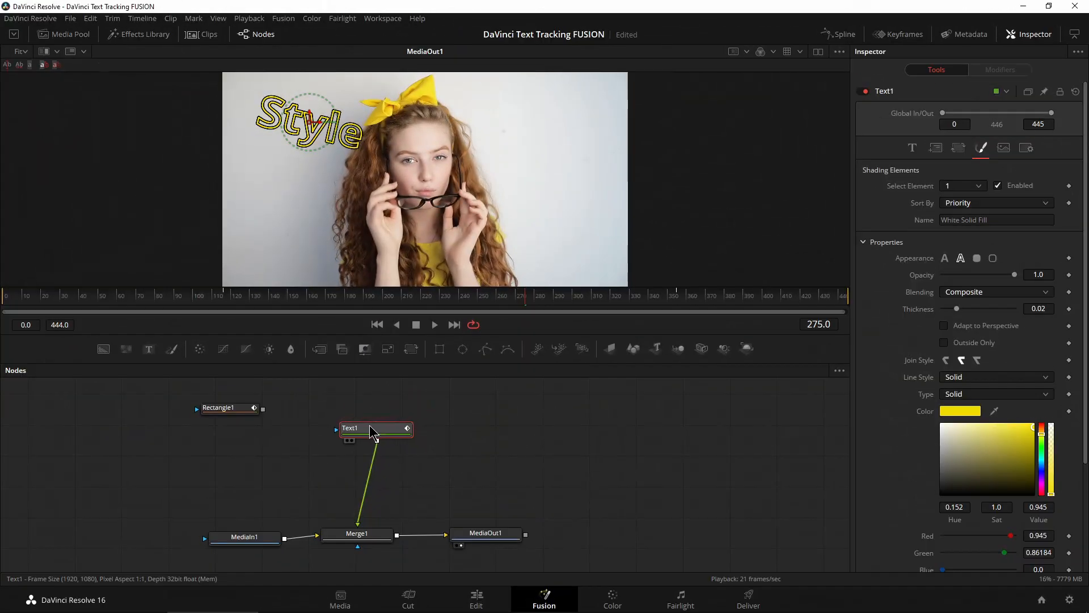
- Connect Rectangle1 as a mask to Text1 and fit it over the Style text, inverted, with width 0.37, height 0.362 and angle -15.7
click(427, 451)
drag(266, 427, 266, 428)
drag(284, 417, 332, 431)
drag(979, 279, 978, 280)
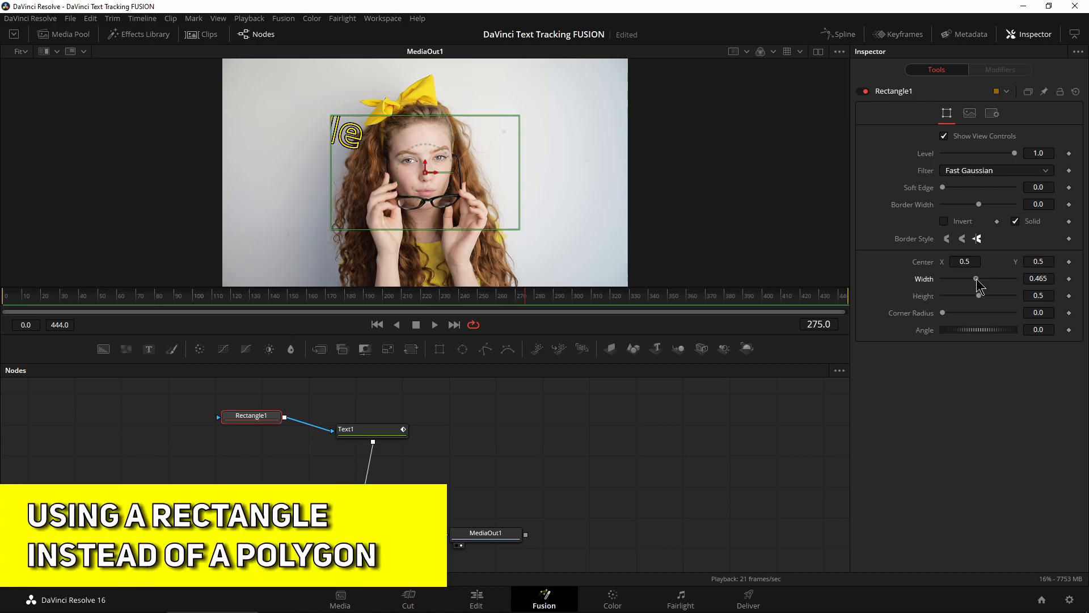
drag(343, 181, 323, 143)
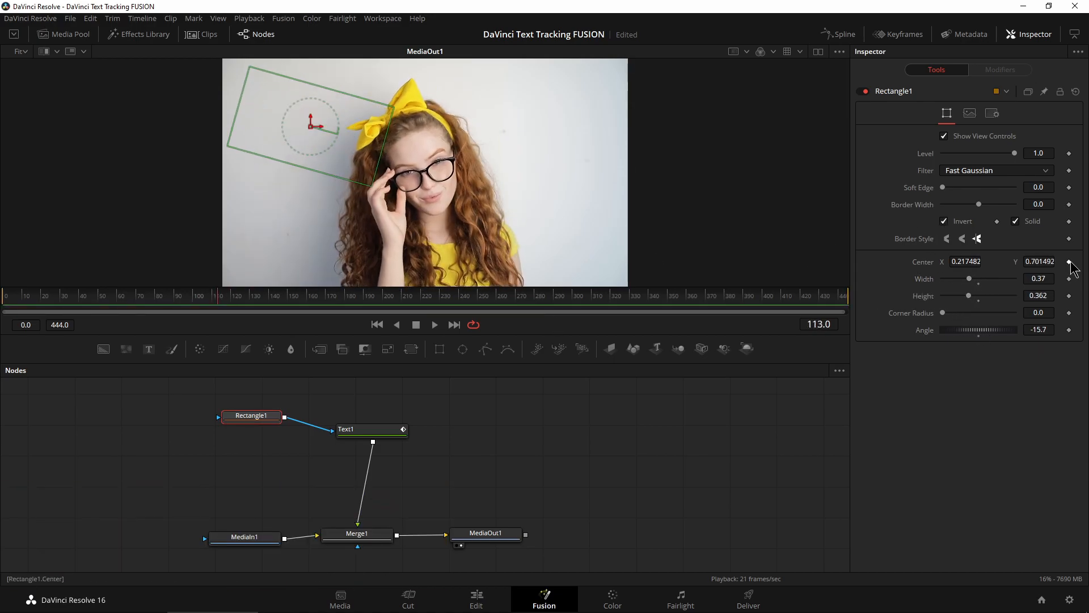
- Keyframe the center of Rectangle1 at frame 113 and move the mask up and left off the Style text about 100 frames on
click(1070, 261)
drag(219, 295, 410, 296)
drag(311, 126, 179, 89)
drag(408, 294, 238, 293)
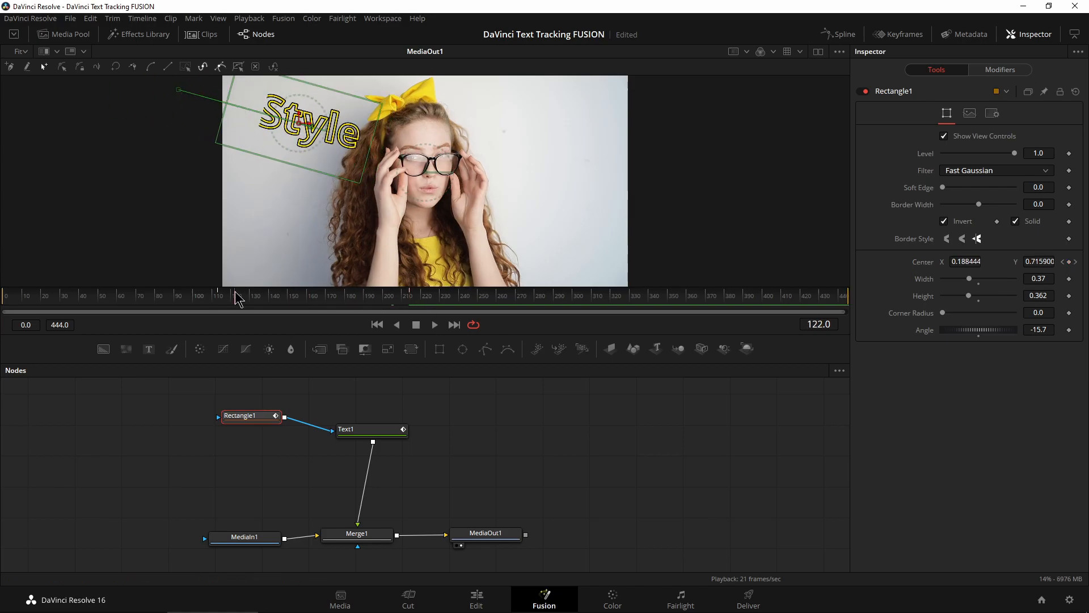
- Set the soft edge of Rectangle1 to 0.0551 and its border width to 0.051
click(990, 170)
drag(943, 187, 964, 188)
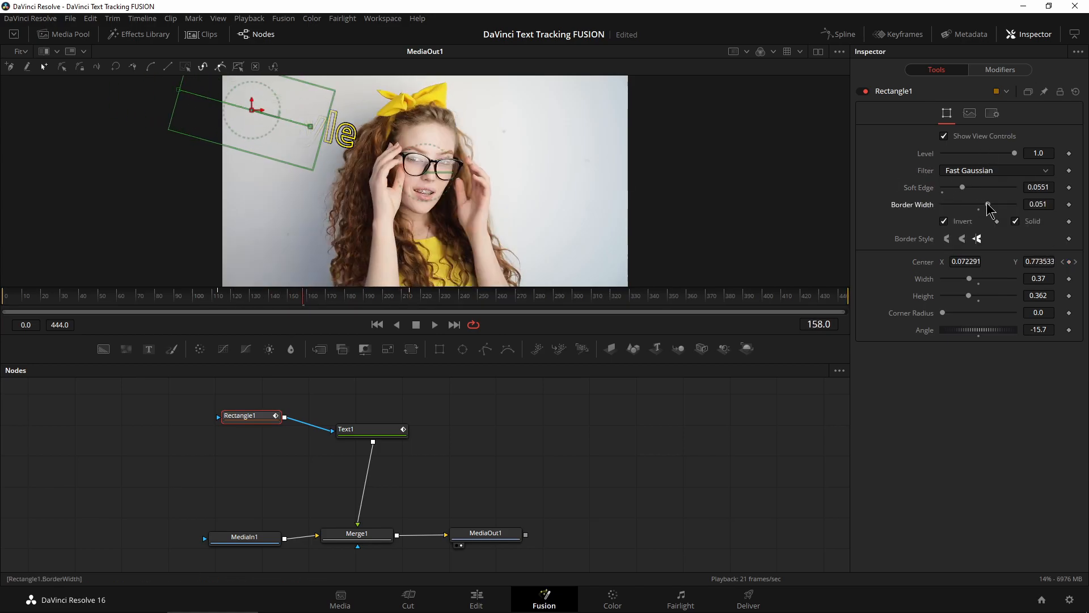
- Open the girl walking in field clip in Fusion, insert a Merge between MediaIn1 and MediaOut1, and connect a new Text node as foreground
click(477, 598)
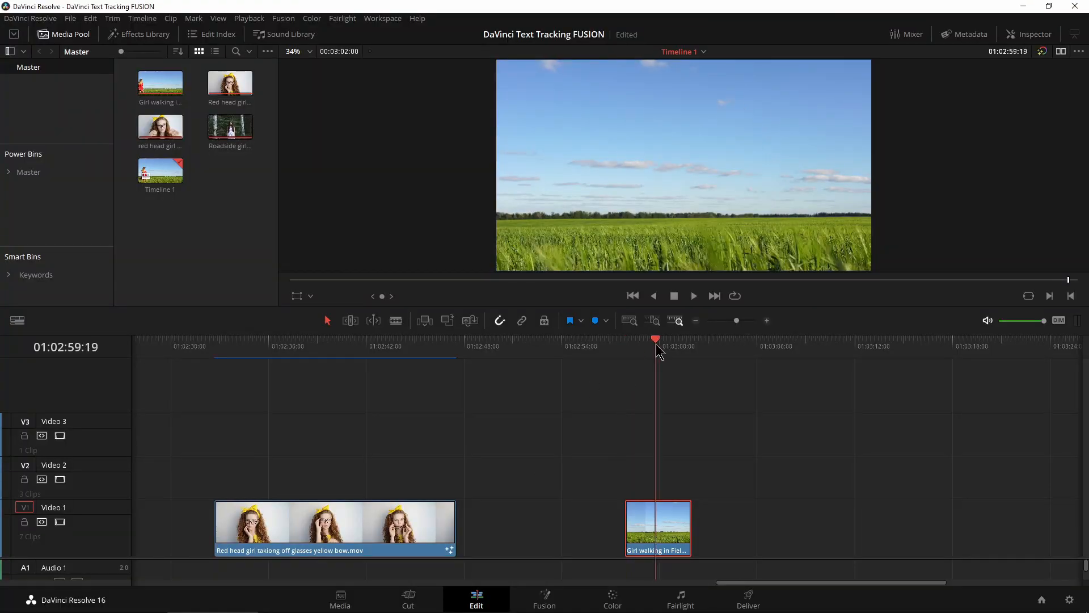
key(shift+5)
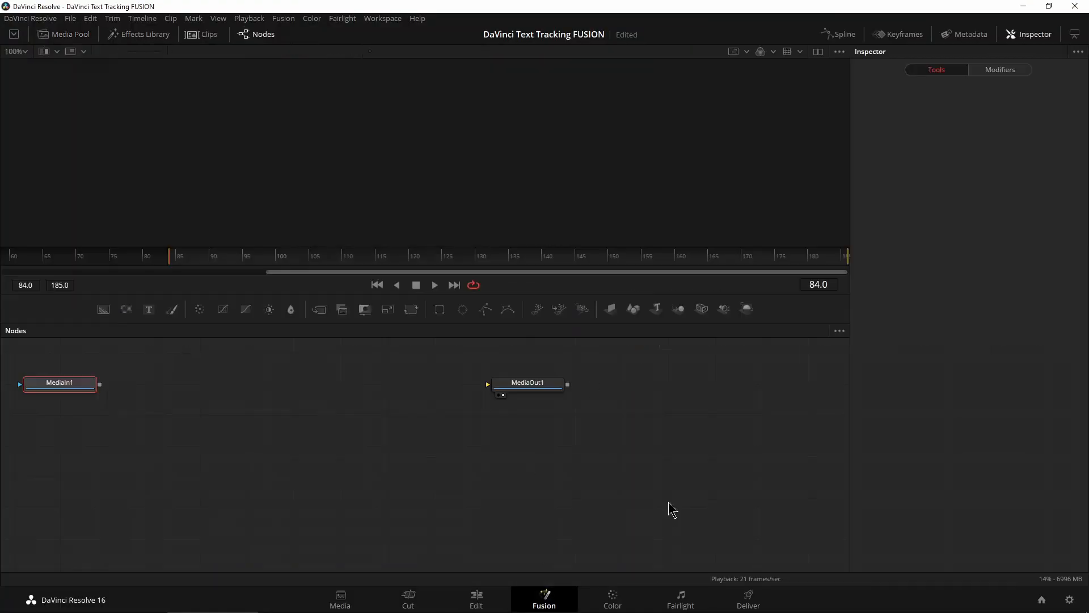
drag(426, 484, 373, 484)
drag(320, 310, 488, 487)
drag(149, 310, 471, 407)
drag(470, 415, 487, 483)
- Enter FIELD as the styled text of Text1, enlarge it and place it right of the frame's center across the horizon
click(992, 206)
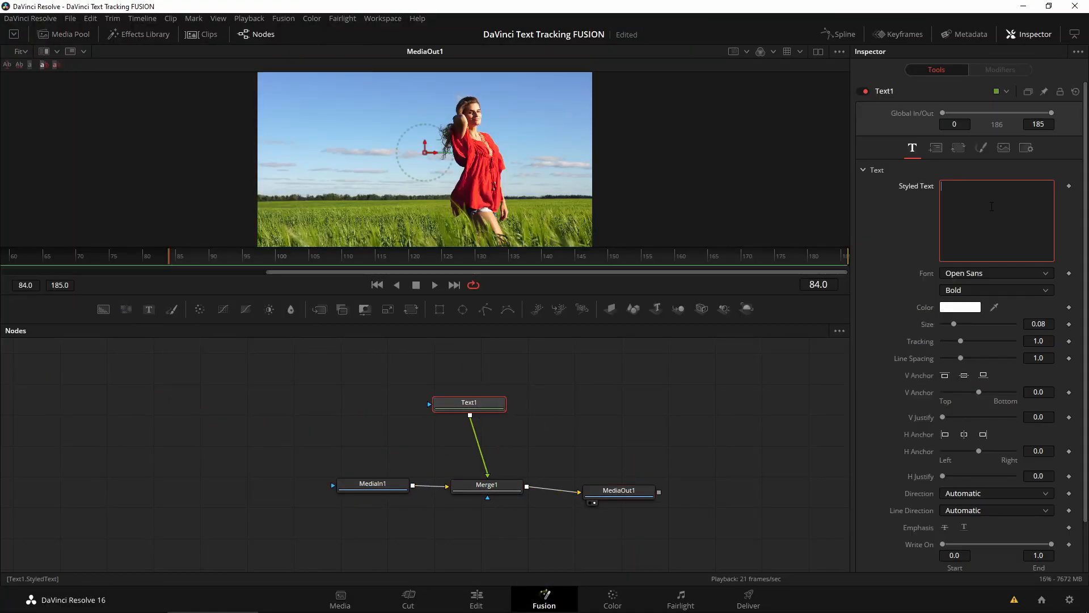
drag(412, 152, 391, 161)
mouse_move(971, 324)
mouse_down()
mouse_move(996, 326)
mouse_move(975, 326)
mouse_up()
drag(403, 161, 503, 185)
drag(169, 257, 177, 258)
drag(439, 310, 376, 377)
drag(417, 367, 430, 405)
drag(383, 366, 403, 363)
drag(425, 153, 454, 177)
key(Delete)
- Add a Polygon mask node connected to Text1 and invert the mask
drag(486, 309, 430, 405)
click(395, 257)
click(944, 222)
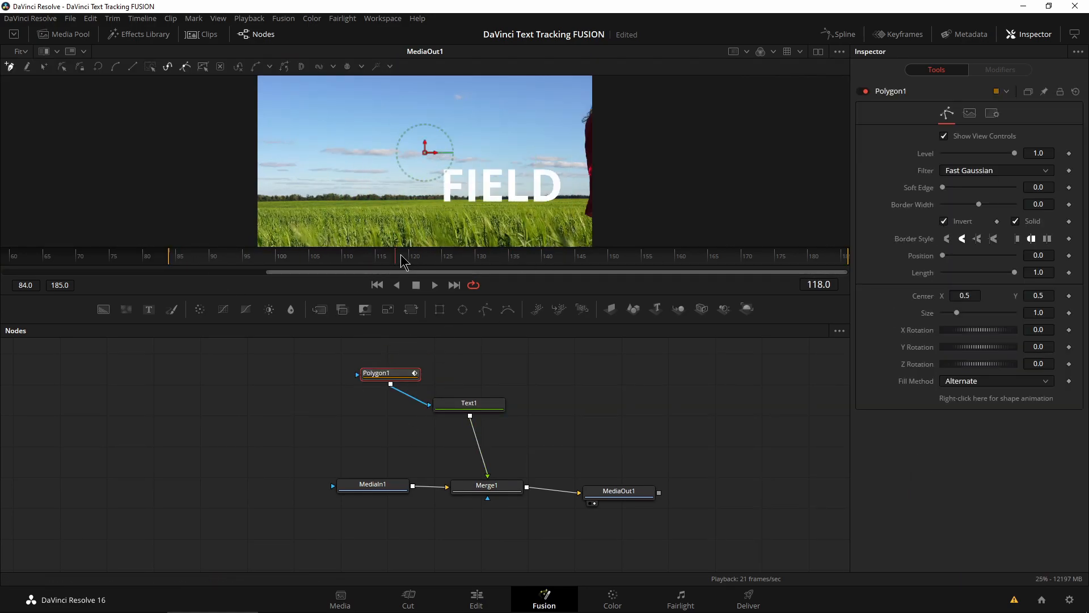
- At frame 112, draw a closed polygon mask around the FIELD text with its edge following the woman's back
drag(403, 257, 357, 258)
click(562, 148)
click(569, 168)
click(568, 197)
click(572, 214)
click(401, 217)
click(390, 110)
click(562, 148)
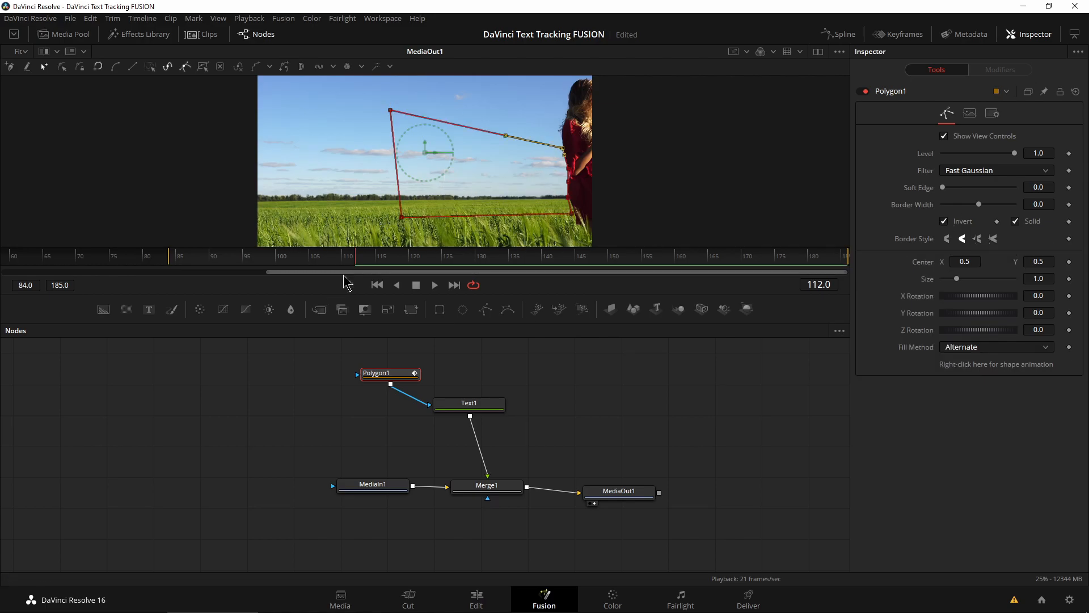
- Shift the FIELD text slightly right and adjust the polygon mask's points along the woman's back
drag(469, 404, 474, 401)
drag(503, 186, 522, 186)
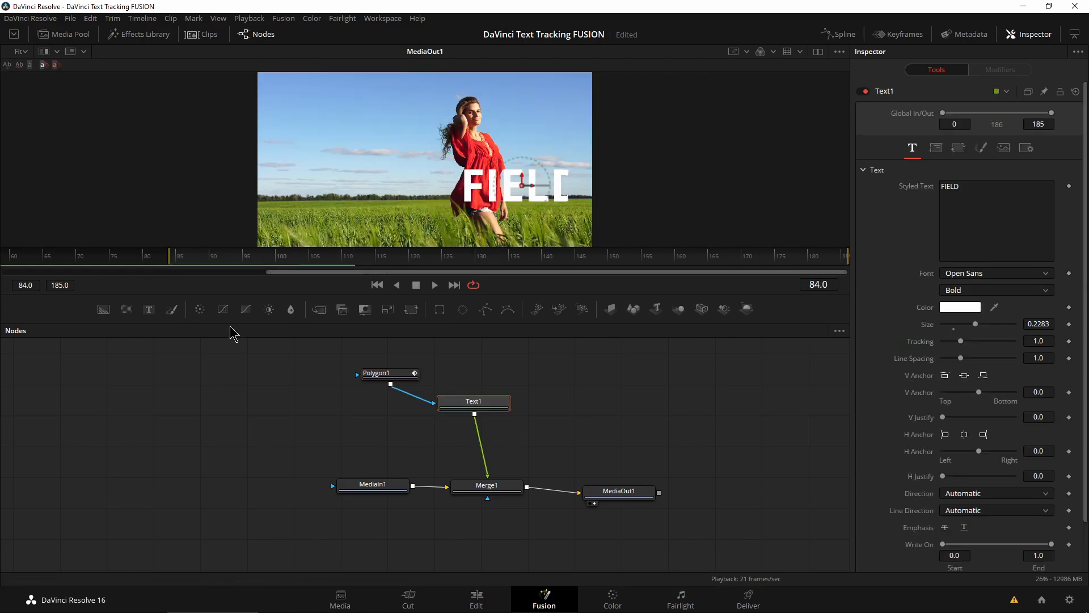
click(389, 374)
drag(563, 148, 569, 149)
drag(578, 201, 583, 201)
- Turn off the polygon mask's inversion and keyframe its Center so the mask follows the walking woman across the FIELD text
click(944, 222)
click(1069, 262)
click(209, 258)
drag(425, 152, 539, 154)
click(282, 259)
drag(282, 259, 382, 259)
drag(538, 153, 612, 153)
- Soften the FIELD mask's edge and play back the text reveal
click(171, 259)
key(space)
key(space)
drag(942, 187, 988, 204)
click(199, 259)
key(space)
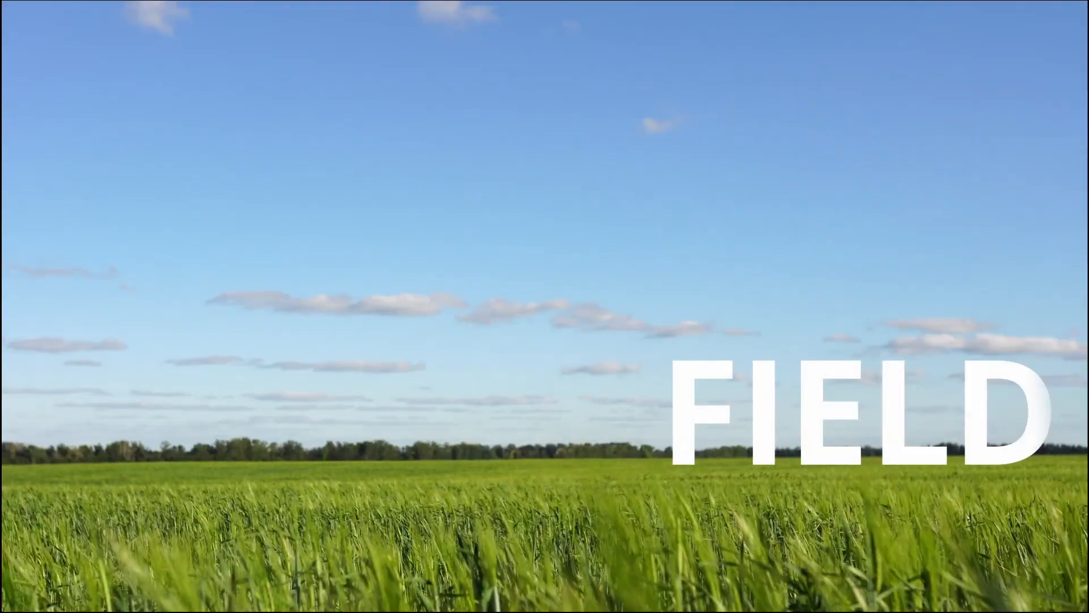
key(Escape)
key(j)
key(l)
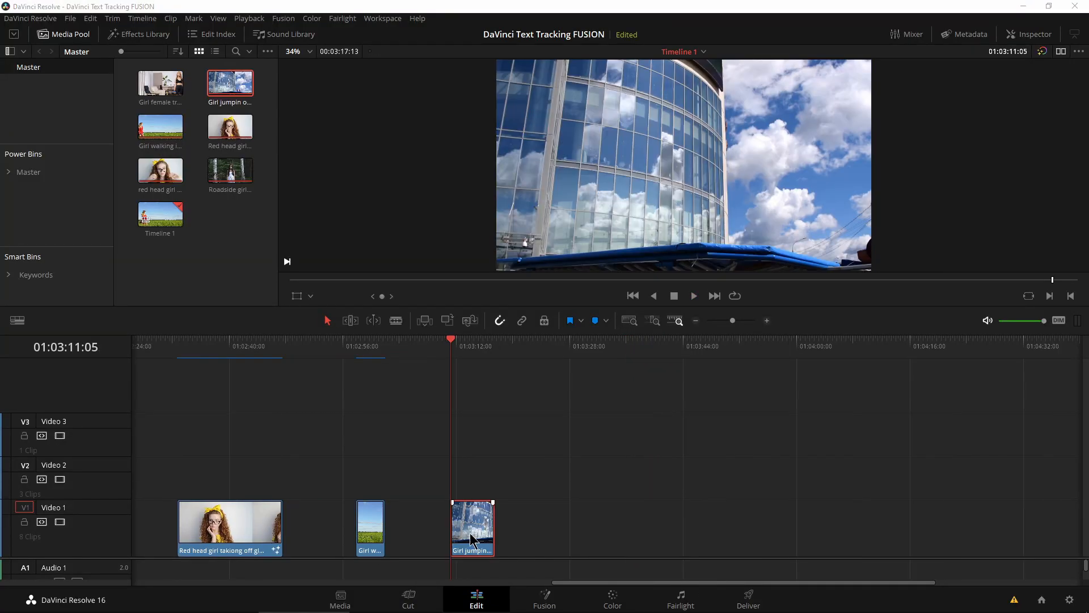
- Open the trampoline jump clip in Fusion and merge a Text node with the styled text JUMP over it
click(545, 598)
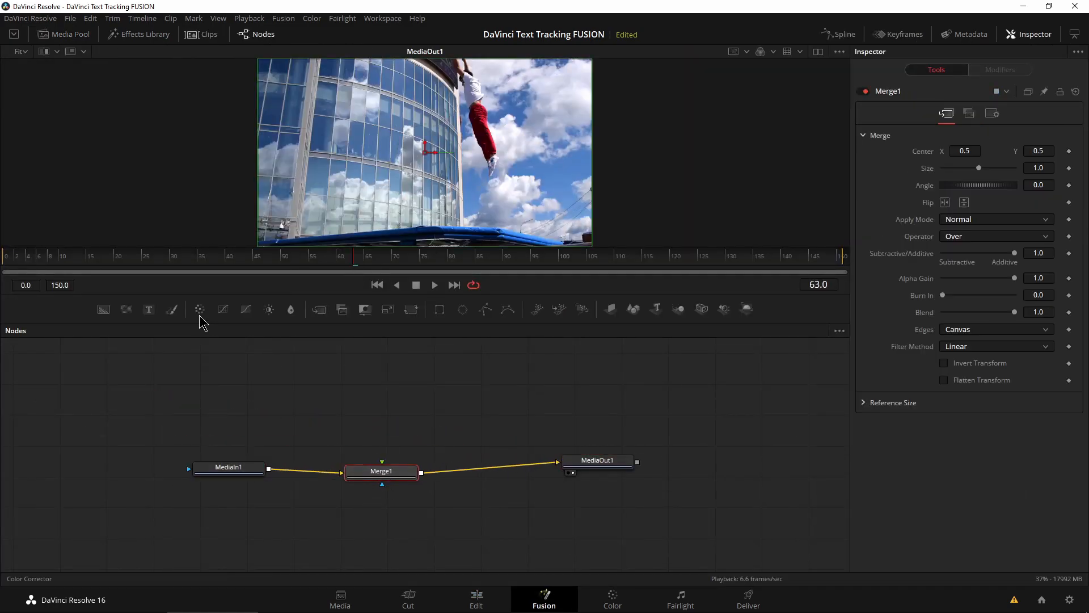
drag(202, 319, 242, 513)
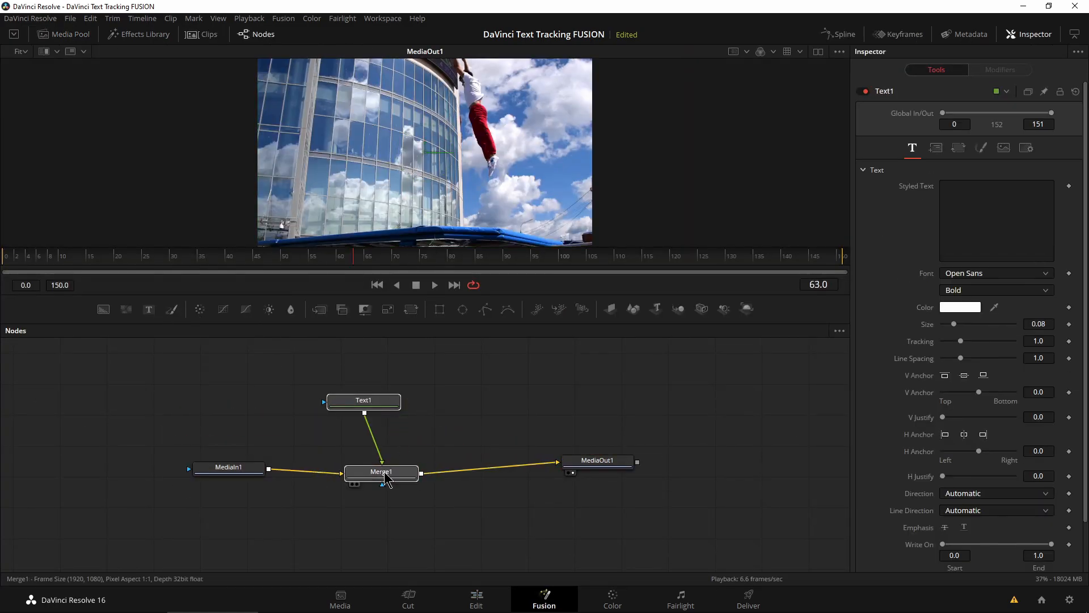
click(961, 192)
text(JUMP)
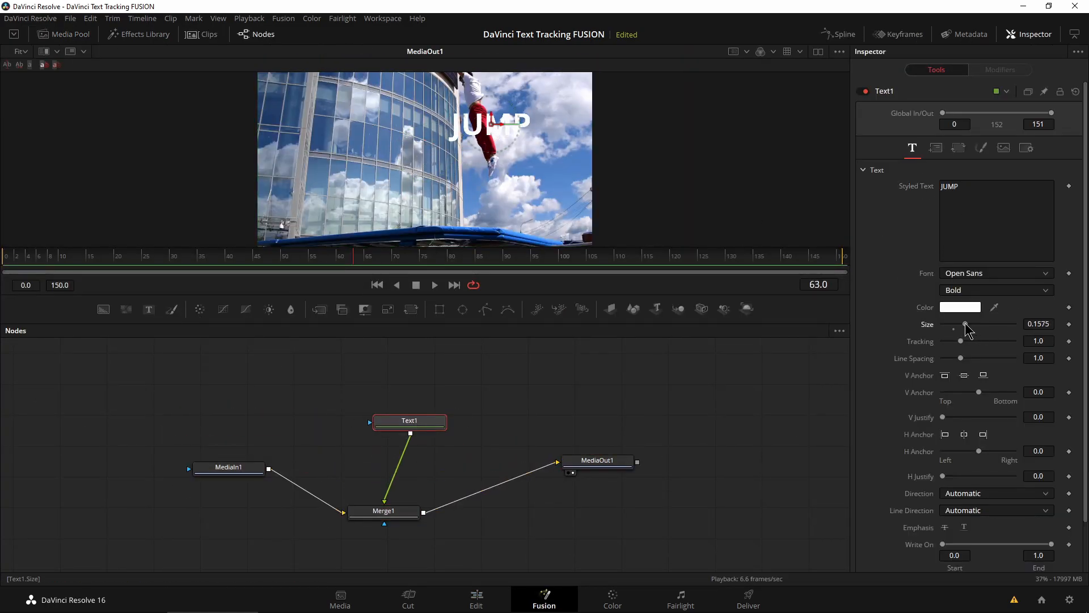
- Enlarge the JUMP text, choose a blocky angular font for it and colour it black
drag(966, 324, 973, 324)
click(996, 273)
click(970, 289)
click(960, 307)
click(675, 418)
- Enable shading element 2, the red outline, on the JUMP text and set its thickness to 0.022
click(981, 148)
click(980, 186)
click(967, 211)
click(998, 186)
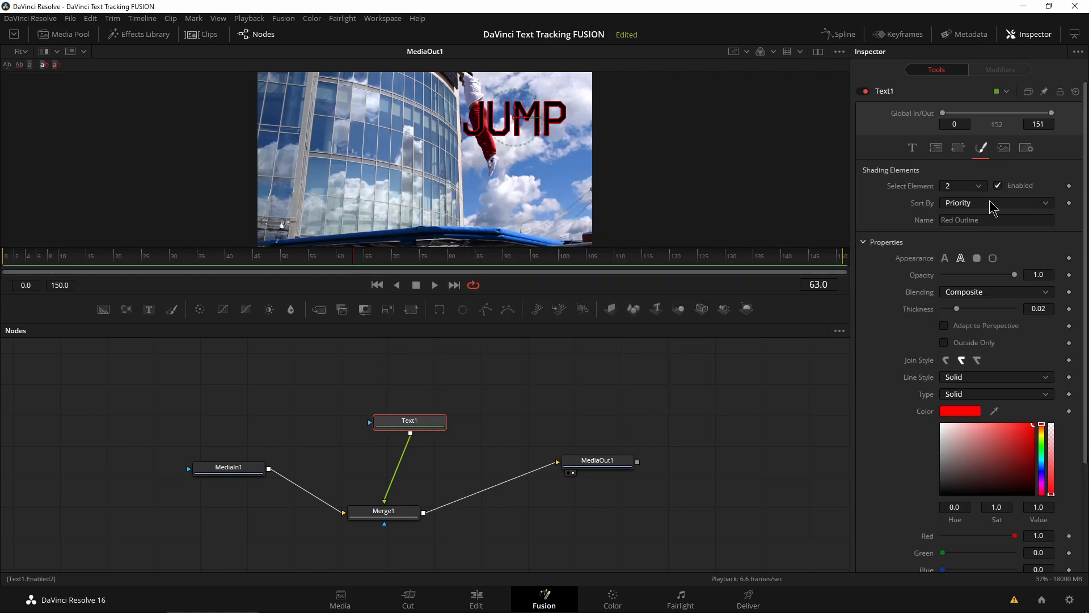
drag(954, 315, 959, 316)
- Move the JUMP text left until it overlaps the building's edge and add a Rectangle mask around it on Text1
drag(433, 328, 433, 354)
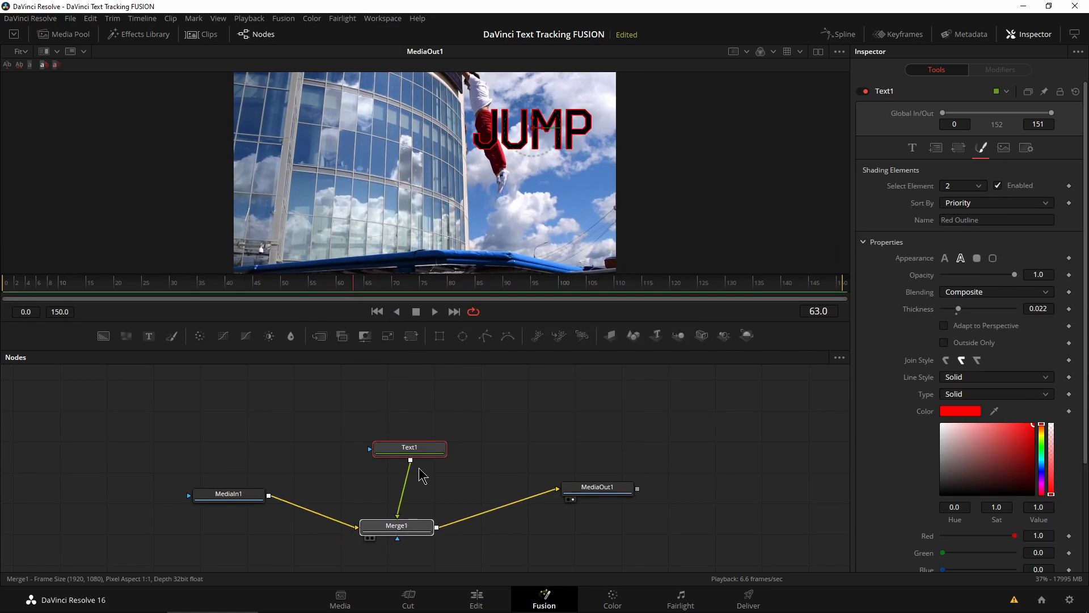
drag(542, 129, 518, 130)
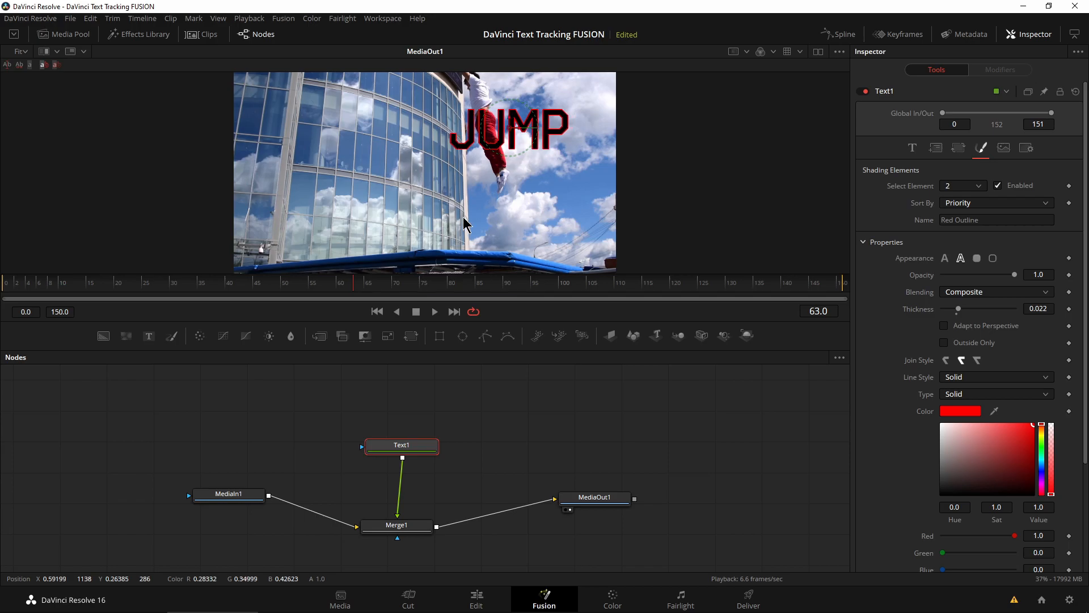
click(439, 336)
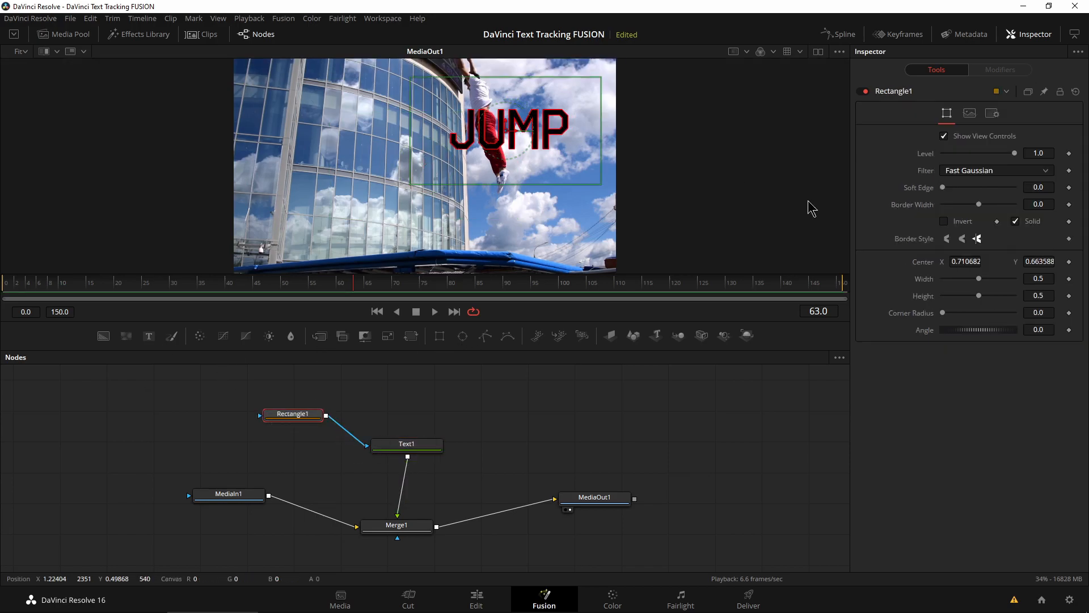
click(17, 291)
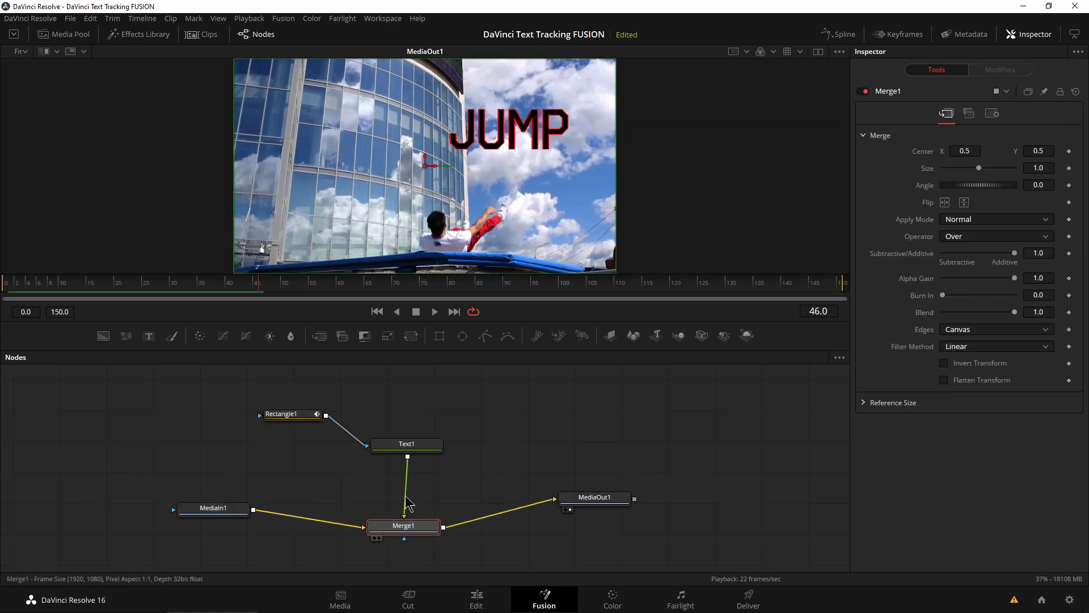
- Add a Polygon mask to MediaIn1 and draw it along the building's edge
click(485, 335)
drag(173, 509, 209, 489)
click(465, 94)
click(444, 89)
- Add the trampoline clip again as a second media input, connect it to Merge1 and play from the start
click(64, 35)
drag(194, 83, 366, 522)
click(285, 492)
drag(253, 480, 404, 533)
click(497, 311)
click(553, 311)
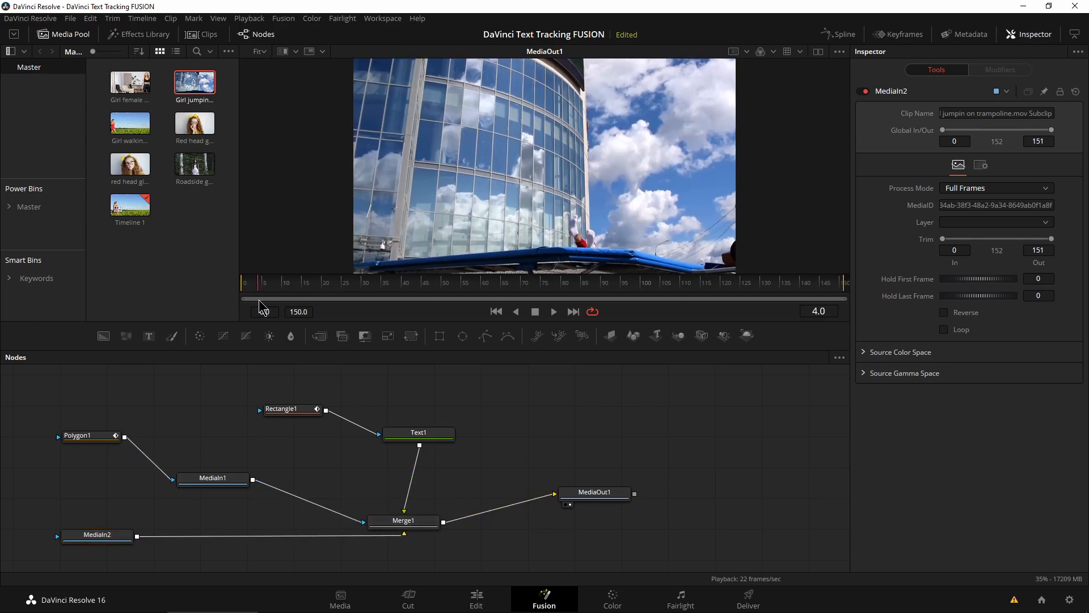
- Keyframe the Center X of the JUMP text at several frames so it slides horizontally, and play the animation
click(431, 436)
click(935, 148)
click(1069, 203)
drag(461, 283, 426, 287)
drag(966, 202, 974, 203)
drag(484, 287, 258, 288)
click(282, 288)
drag(964, 202, 975, 203)
key(space)
click(259, 286)
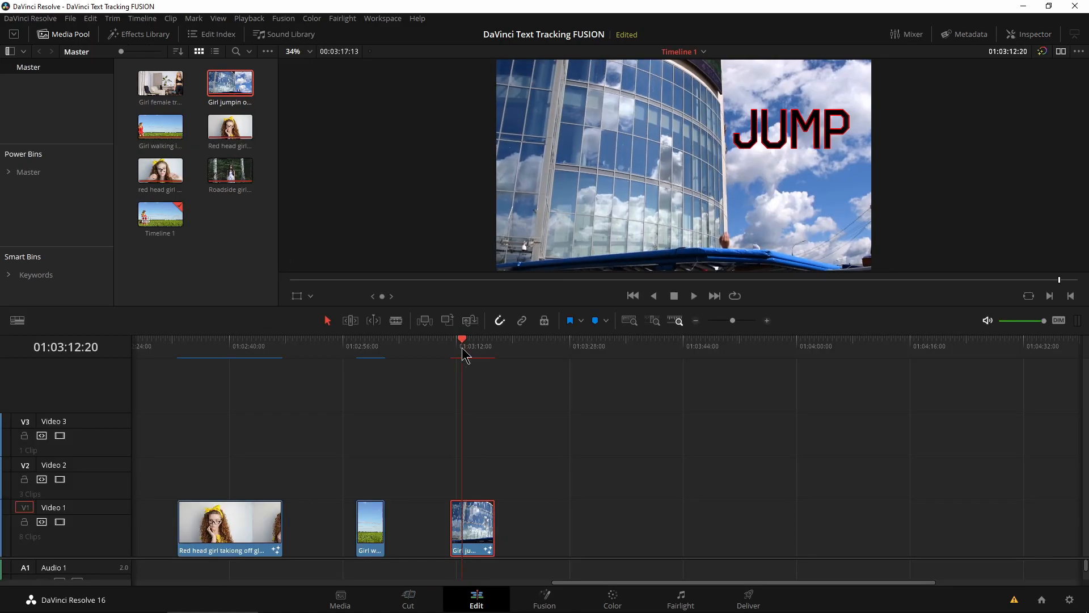
- Review the JUMP text animation in full-screen playback on the Edit page
key(ctrl+f)
key(space)
key(space)
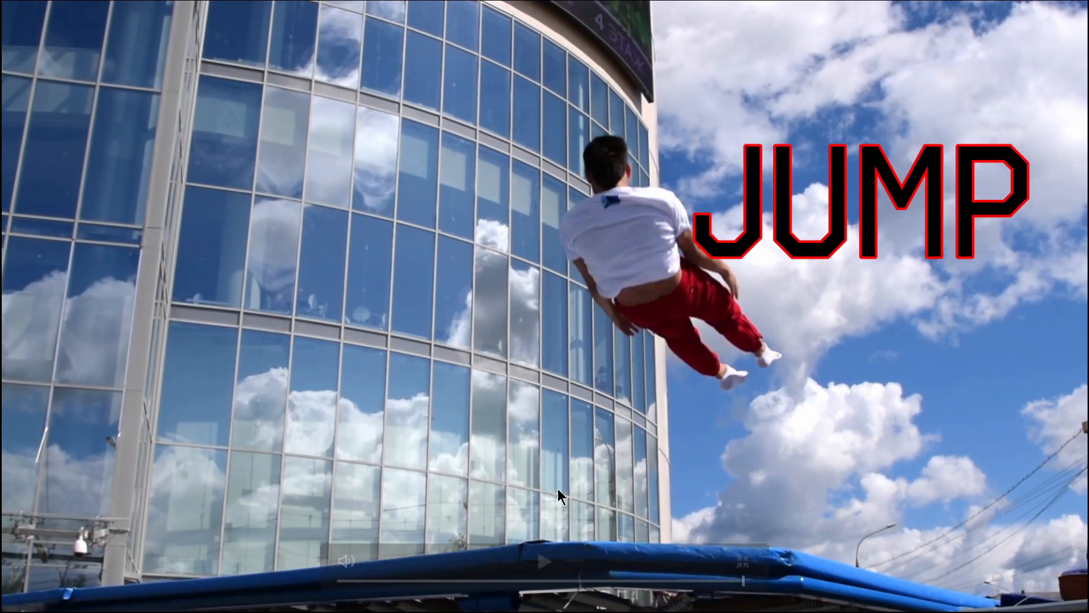
key(space)
key(Escape)
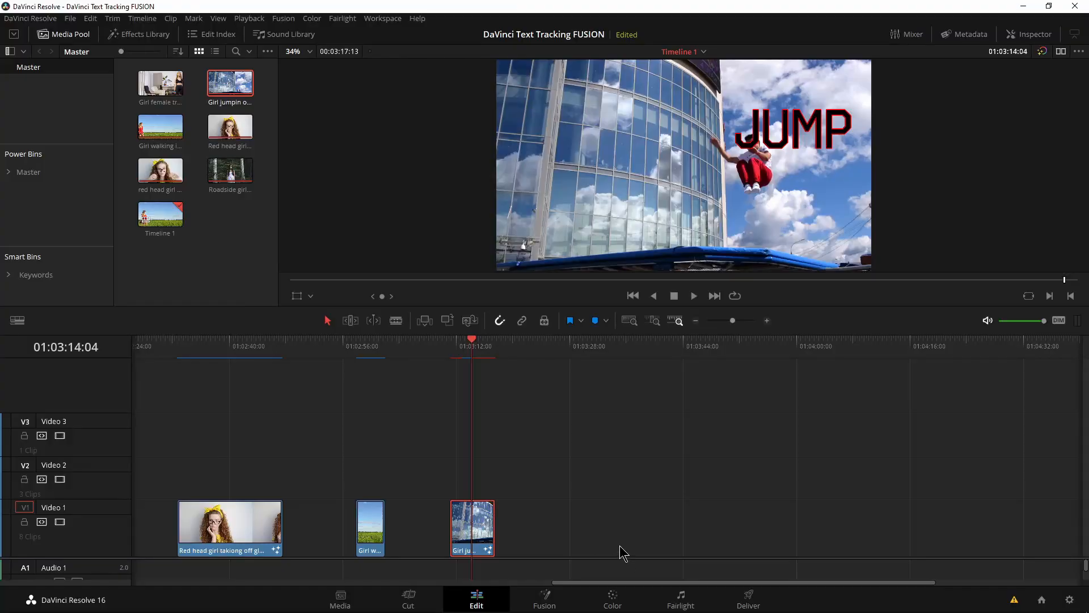
click(459, 350)
key(ctrl+f)
key(space)
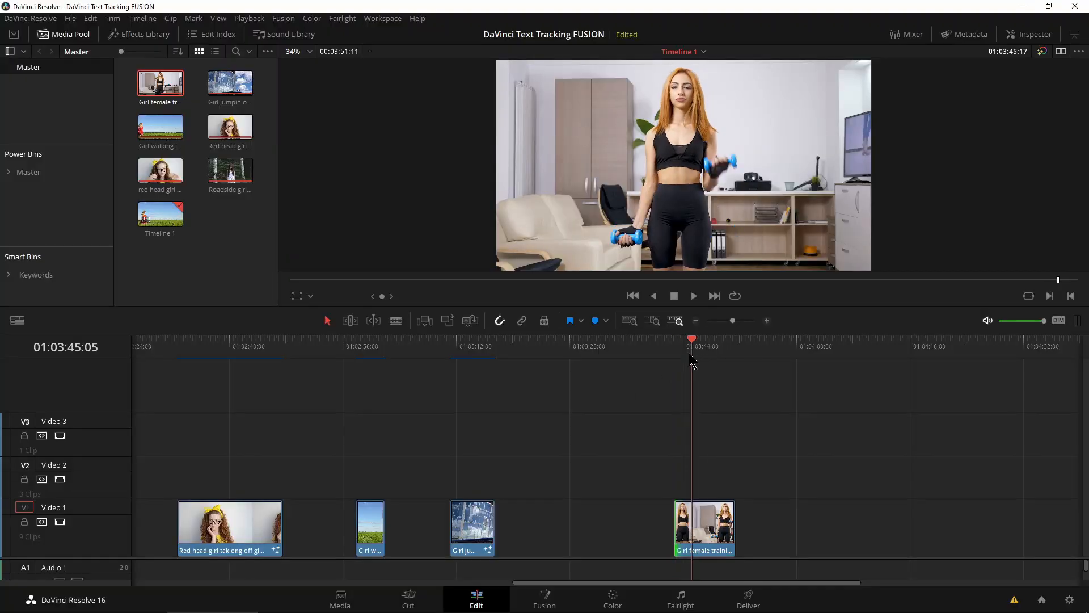
- Open the dumbbell training clip in Fusion and merge the text WORK at size 0.2047 over the wall beside the woman's head
click(545, 599)
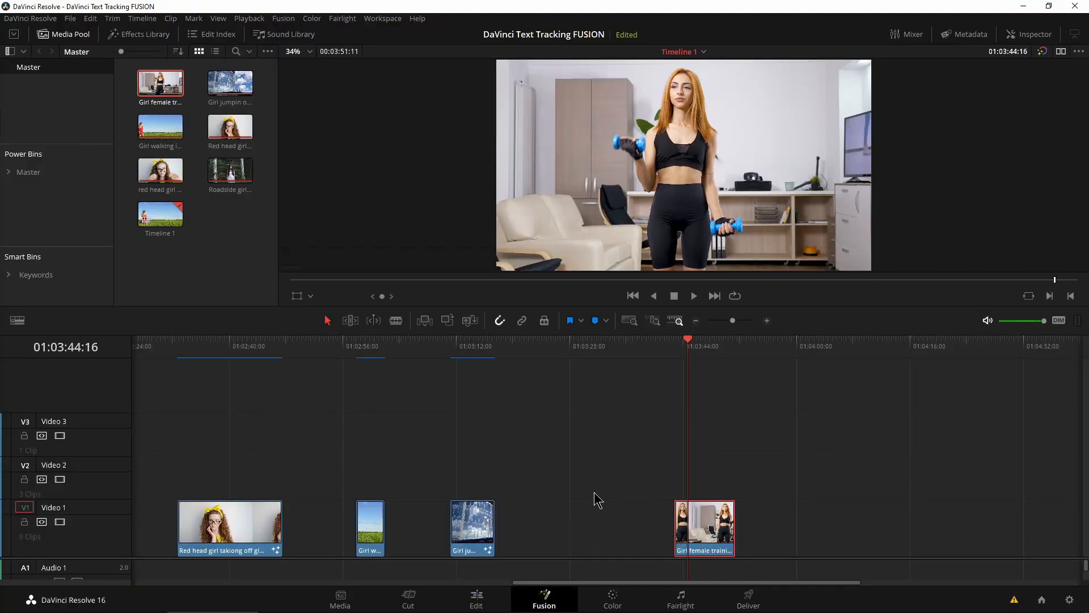
click(149, 310)
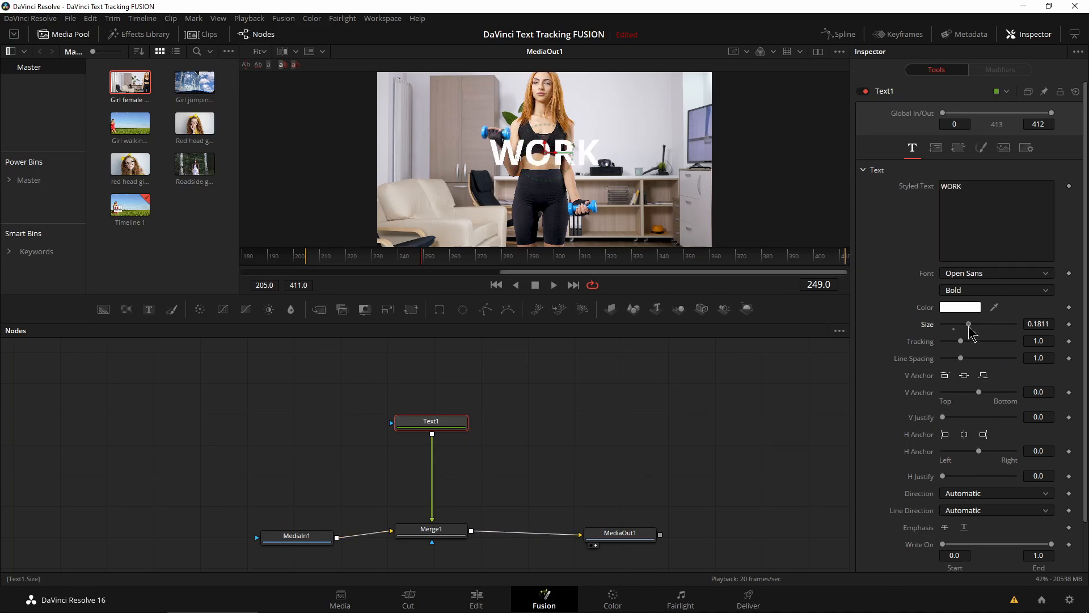
drag(546, 294, 546, 335)
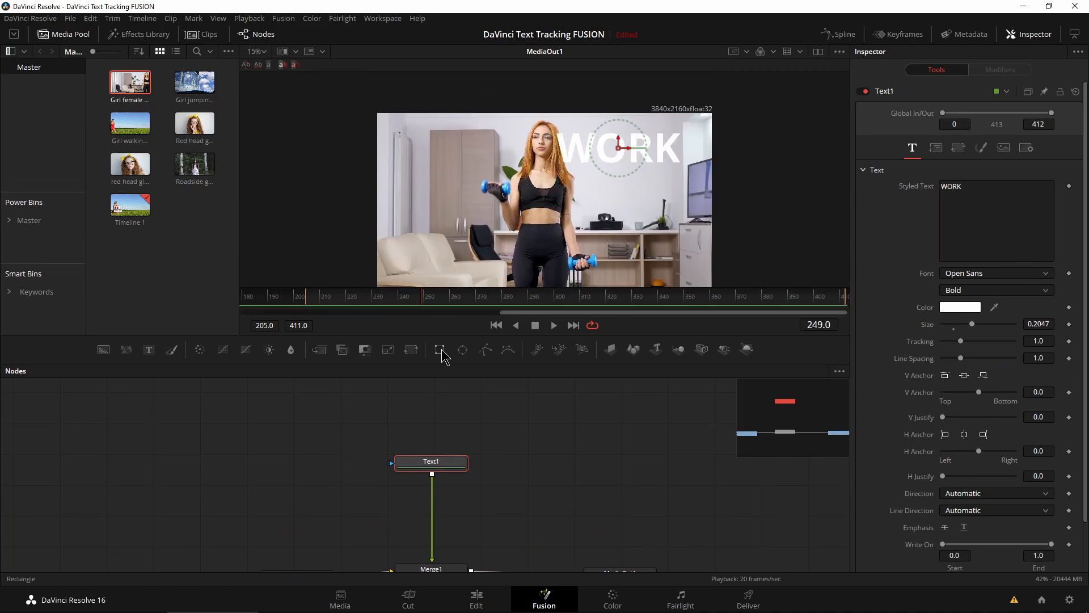
- Add an inverted Polygon mask to Text1 and draw it closed around WORK, following the edge of the woman's hair
click(485, 348)
scroll(558, 192, up, 5)
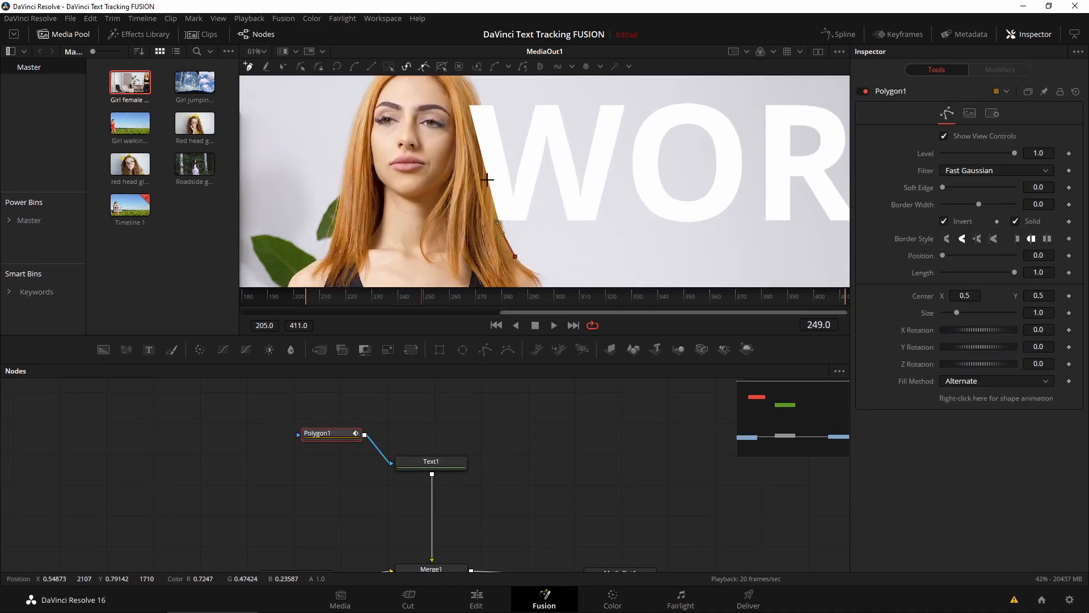
click(497, 221)
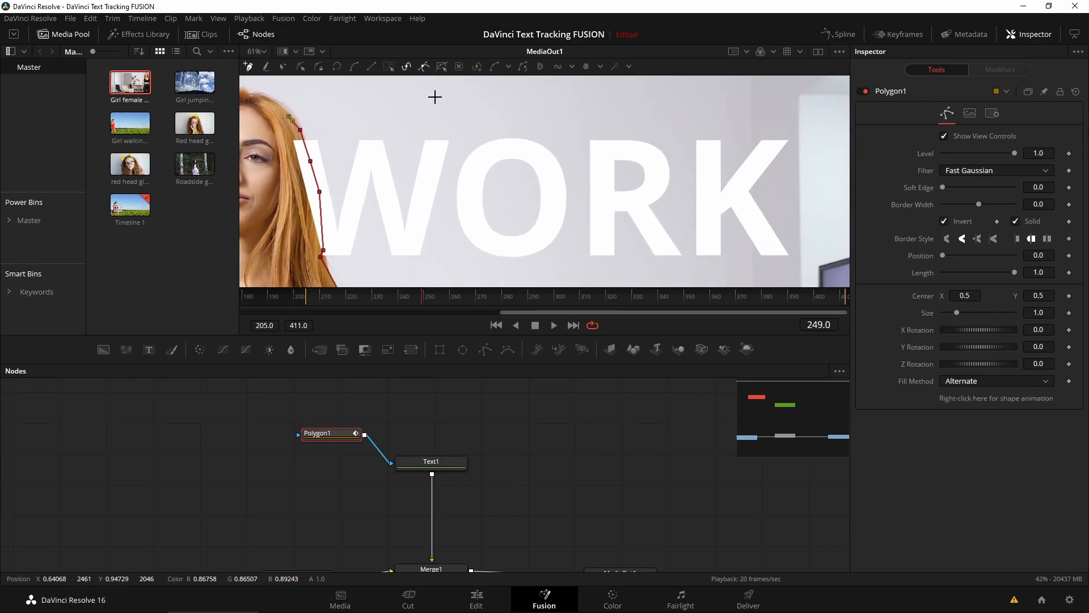
click(844, 92)
drag(838, 262, 826, 196)
click(830, 141)
click(828, 199)
click(338, 263)
scroll(536, 212, down, 5)
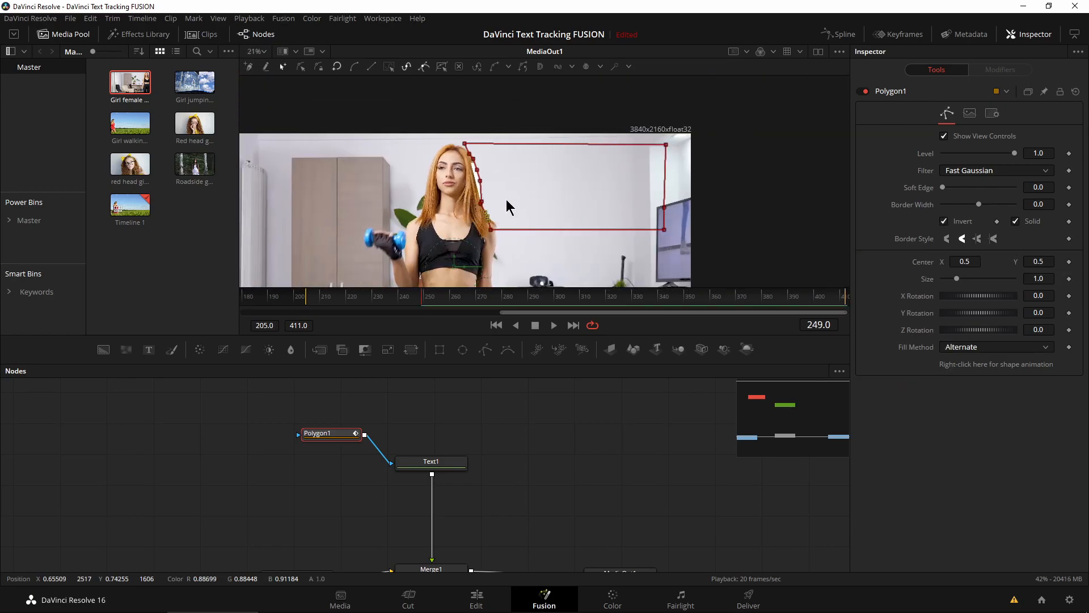
- Turn off the WORK mask's inversion and tidy the node layout
drag(330, 433, 308, 437)
scroll(319, 476, down, 2)
drag(363, 363, 363, 352)
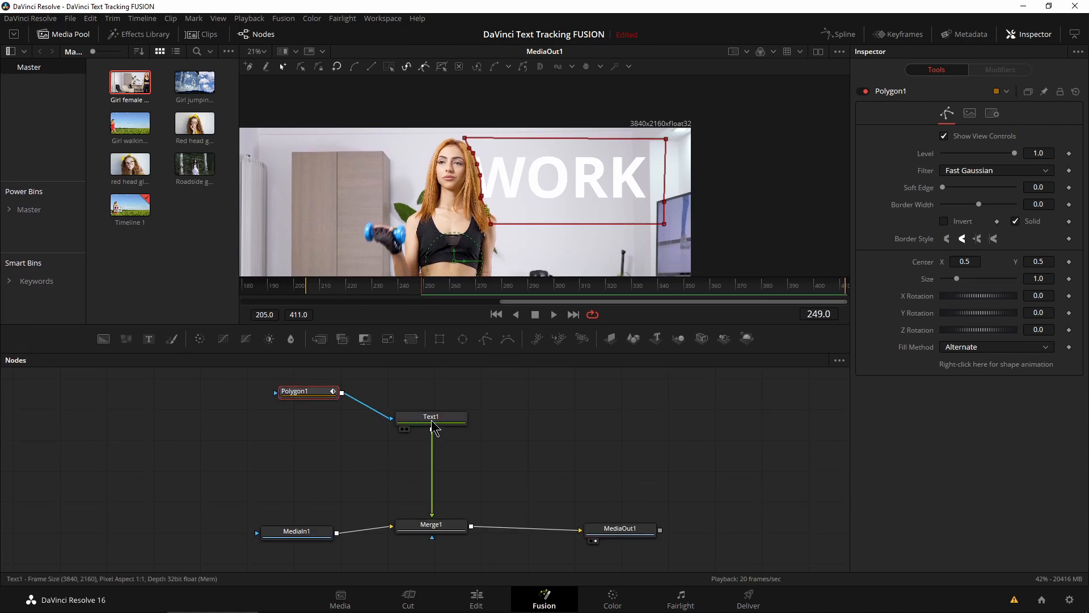
- Keyframe Text1's Center from X 0.362339 at frame 249 to the right so WORK slides out from behind the woman
click(432, 417)
click(935, 148)
drag(965, 203, 943, 202)
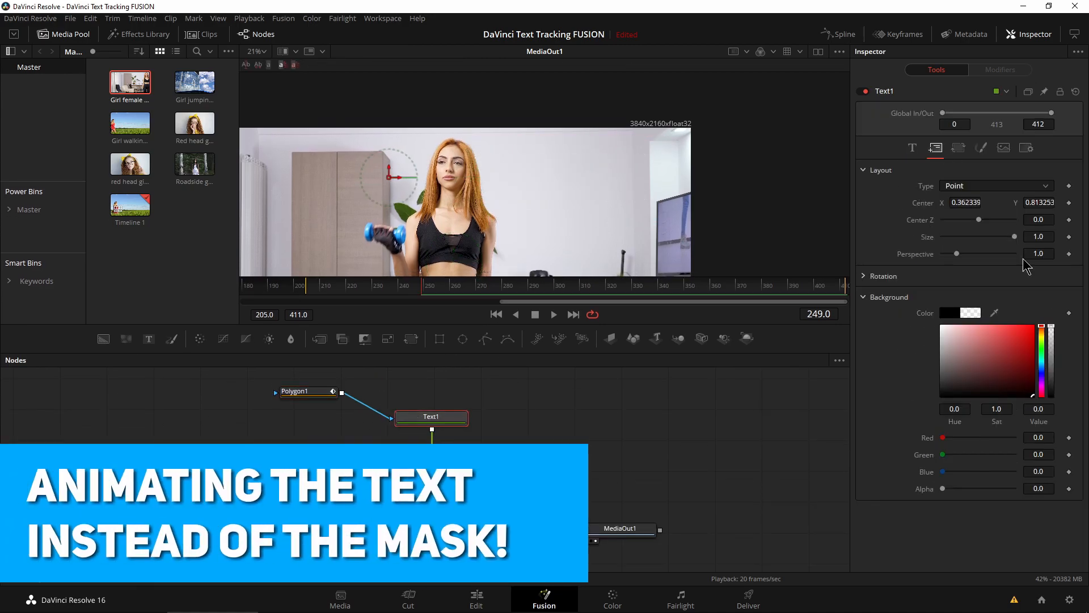
drag(422, 286, 561, 287)
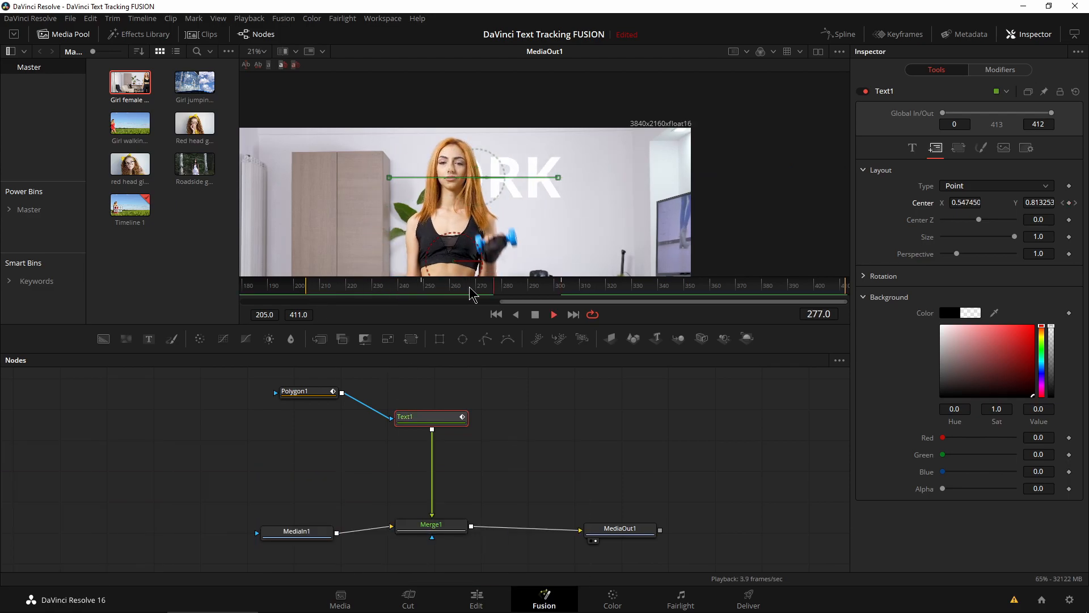
- Set the Soft Edge of the WORK polygon mask to 0.0079 and play the result
click(304, 392)
scroll(478, 208, up, 6)
drag(943, 188, 976, 205)
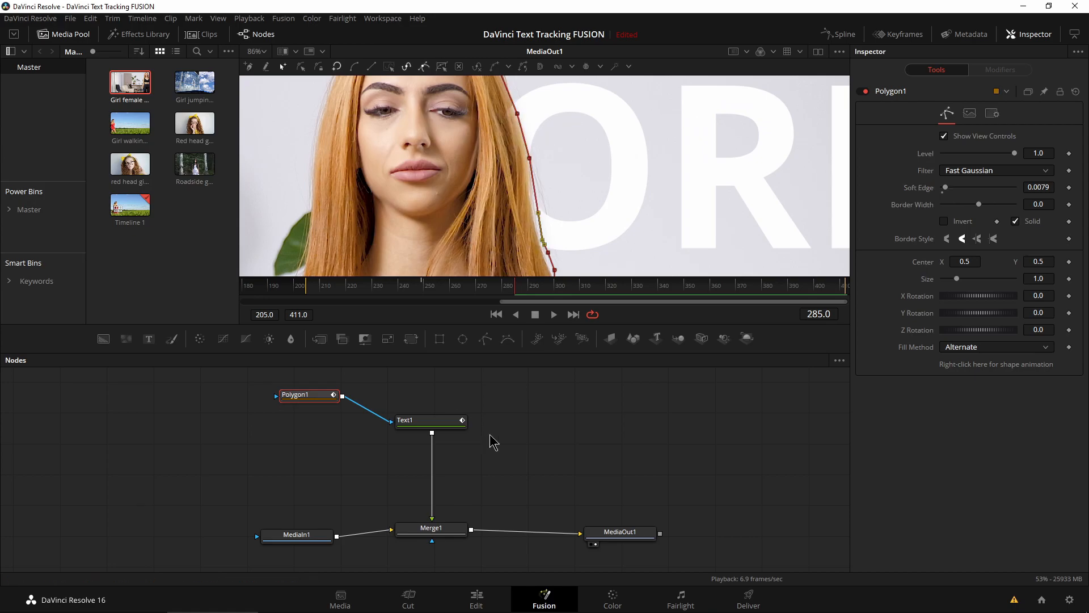
scroll(530, 181, down, 6)
key(space)
- Zoom the Edit page timeline in on the training clip and review the WORK reveal in full-screen playback
click(477, 600)
drag(736, 320, 746, 323)
click(410, 345)
key(space)
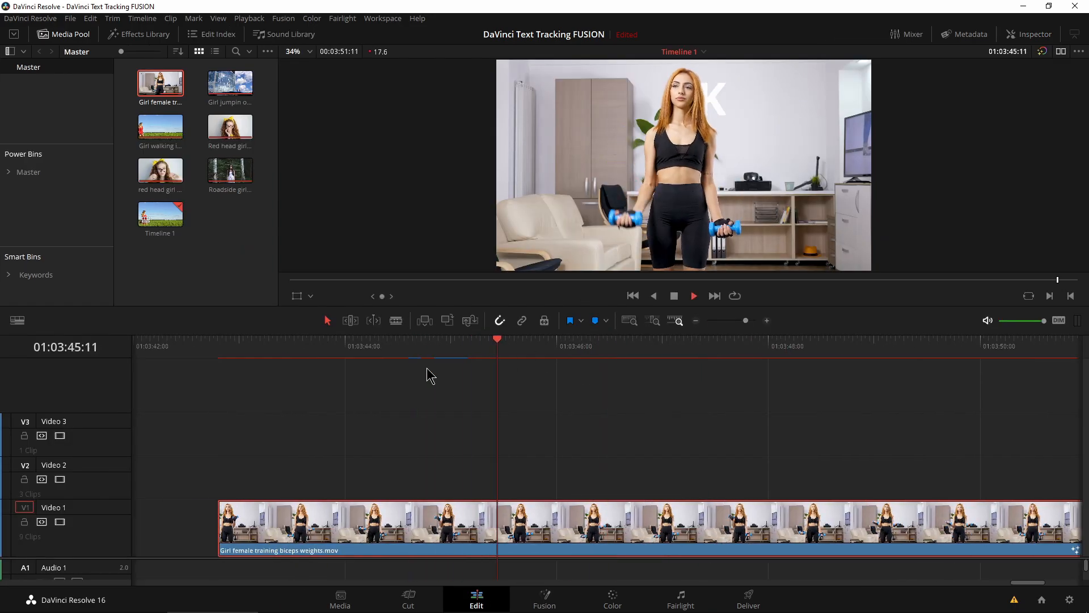
key(ctrl+f)
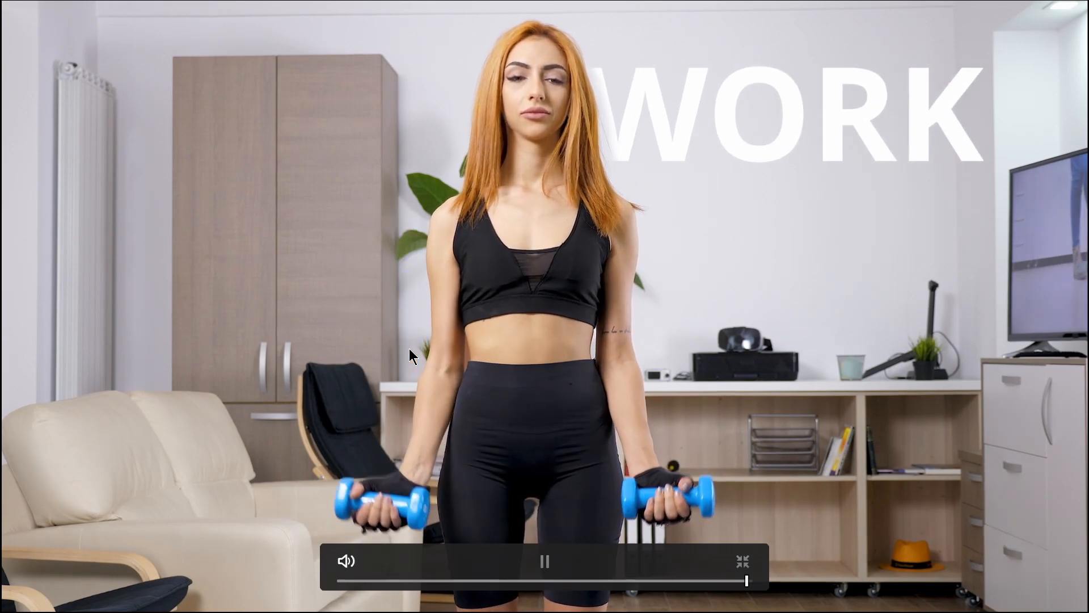
key(Escape)
click(675, 352)
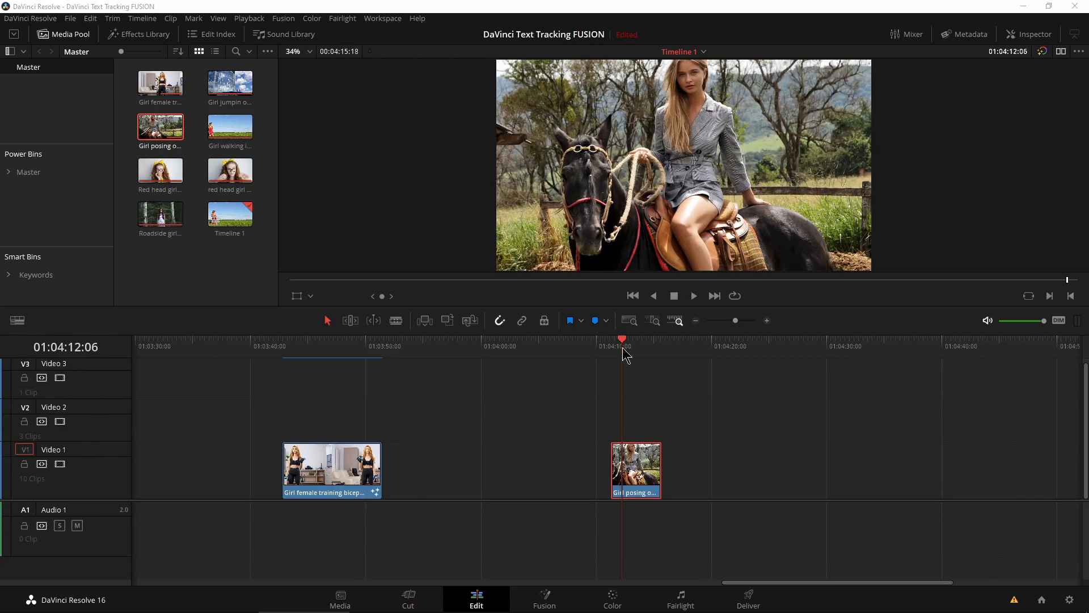
- Open the girl on horse clip in Fusion and merge a Text node with the styled text "ride" over it
key(shift+5)
drag(369, 435, 436, 436)
click(965, 222)
text(ride)
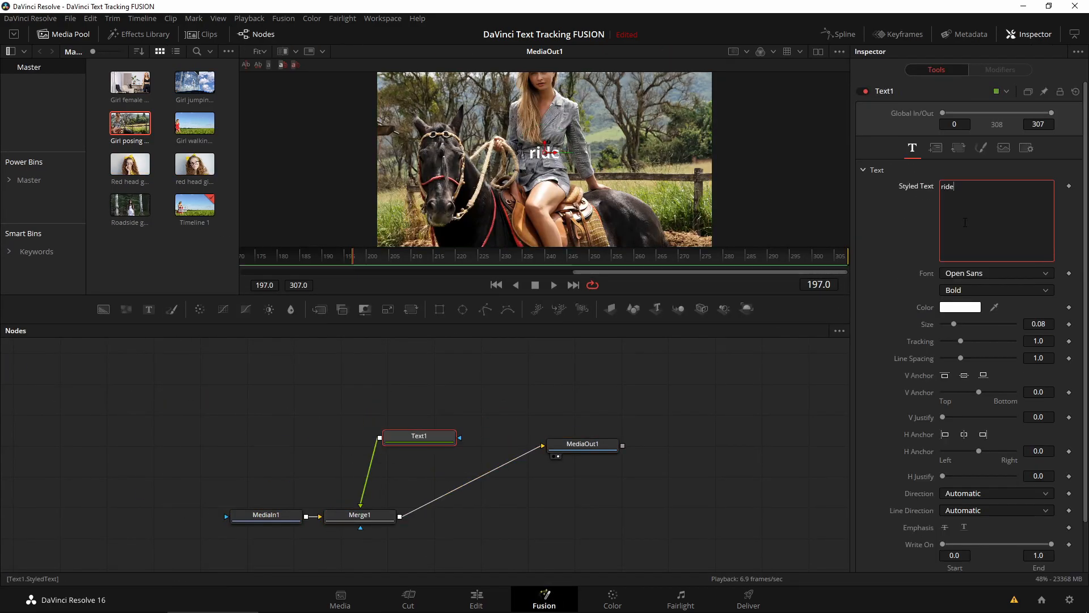
- Change the text to RIDE, enlarge it and place it beside the rider over the wooden fence
click(937, 149)
scroll(671, 171, up, 4)
drag(983, 343, 980, 343)
drag(556, 114, 556, 115)
scroll(554, 391, down, 4)
scroll(553, 392, up, 4)
scroll(543, 182, down, 3)
- Enable shading element 3 as a black shadow on RIDE, offset 0.037 and -0.039, with priority 3.94
click(981, 147)
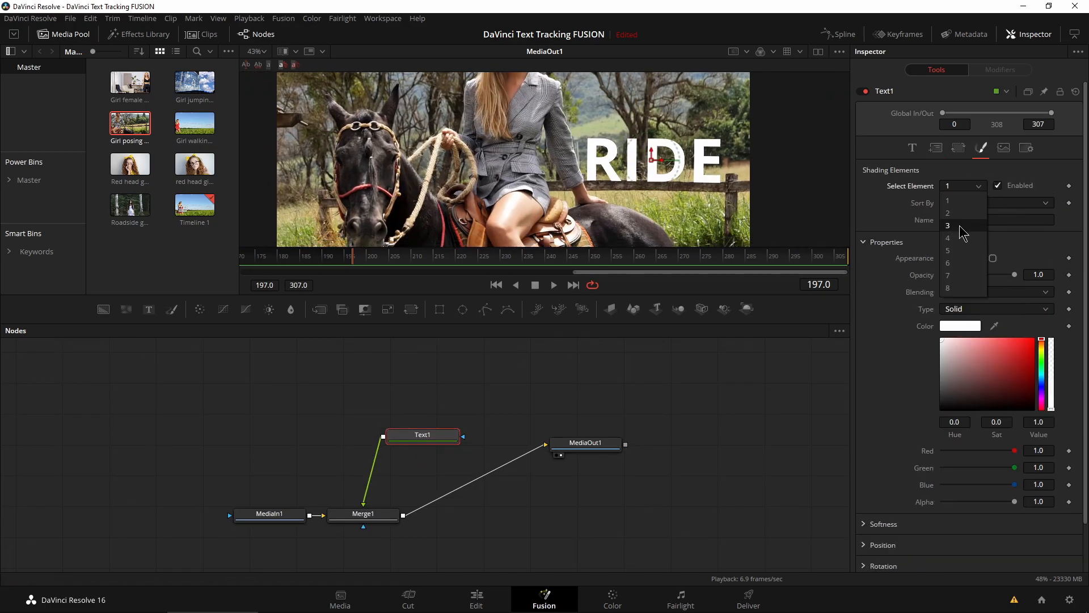
scroll(964, 398, down, 5)
drag(960, 415, 954, 416)
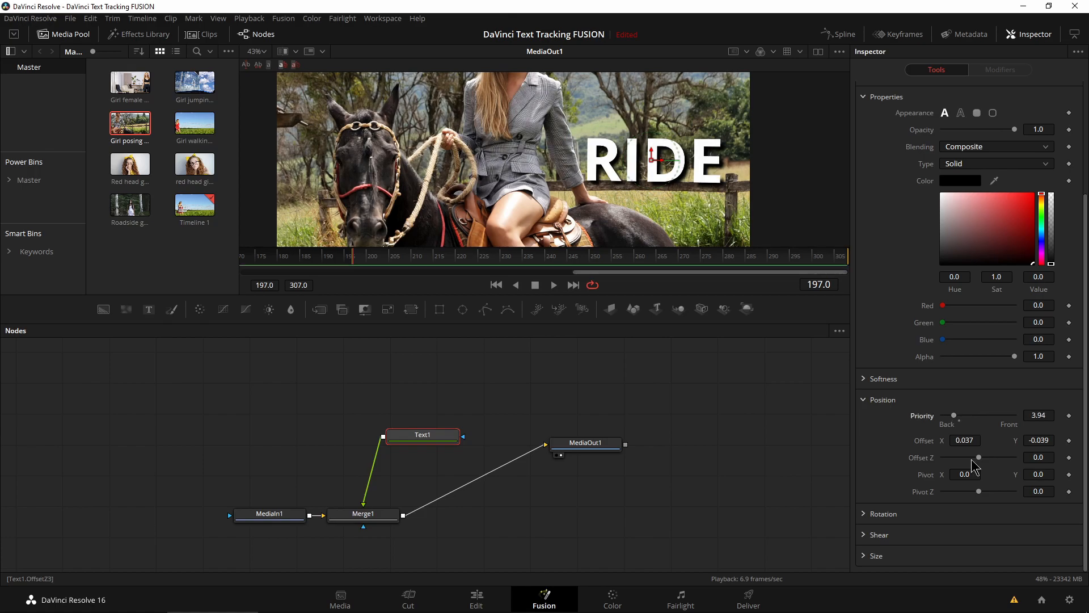
scroll(953, 397, up, 5)
- Try the outline appearance on shading element 1 and return it to the text fill
click(963, 186)
click(959, 198)
click(960, 259)
click(945, 258)
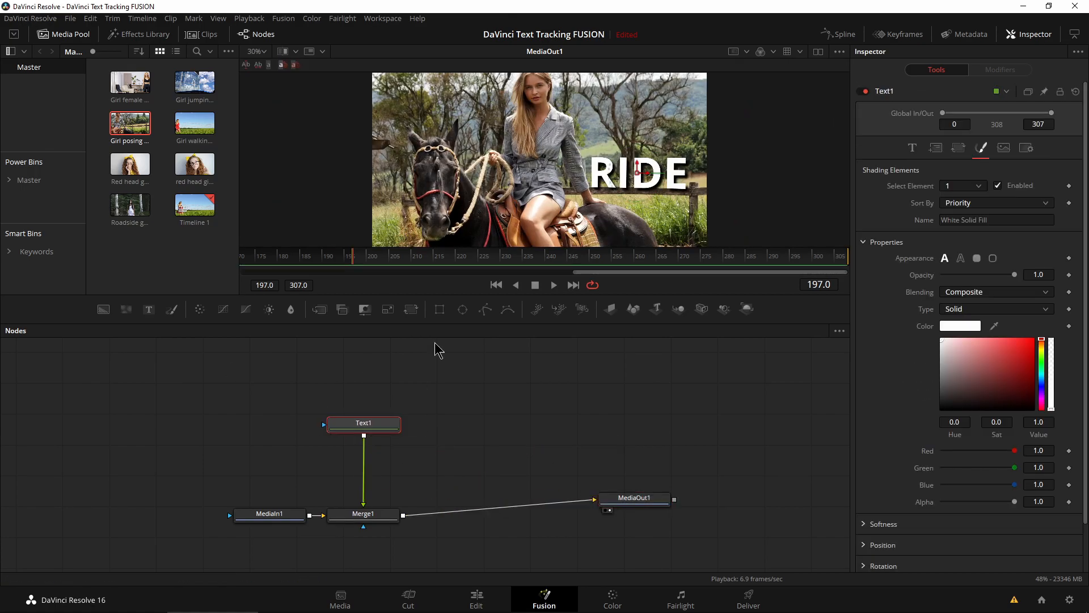
- Add a Rectangle mask to Text1 and fit it closely around the RIDE text, with a height of 0.283
click(440, 309)
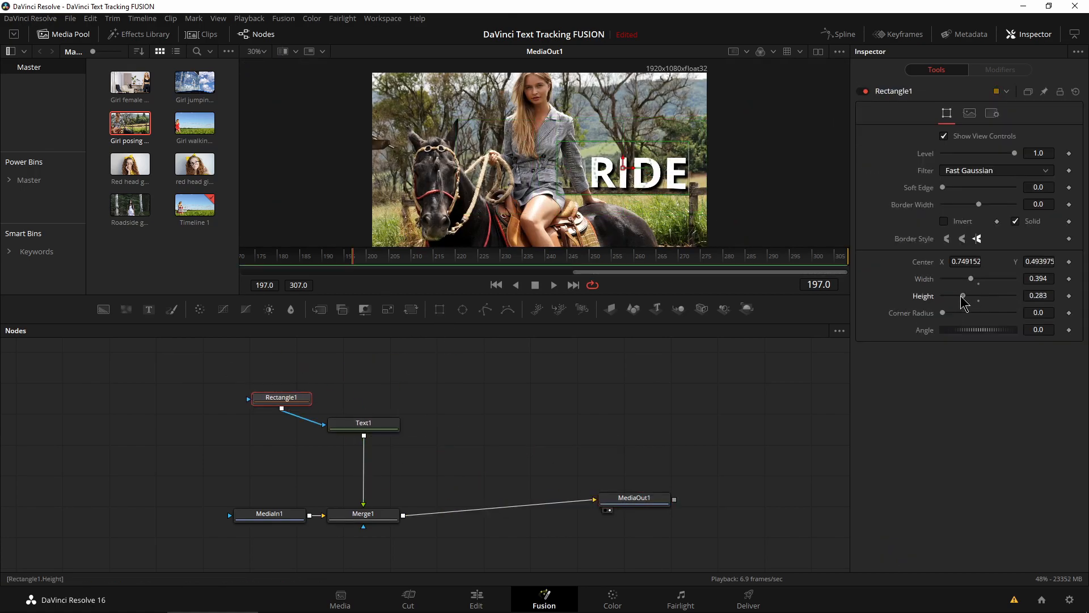
drag(971, 278, 966, 278)
scroll(620, 153, up, 3)
drag(282, 398, 292, 385)
- Go to frame 229 and reposition the RIDE text beside the rider above the fence
drag(353, 258, 495, 262)
click(364, 424)
drag(625, 142, 651, 150)
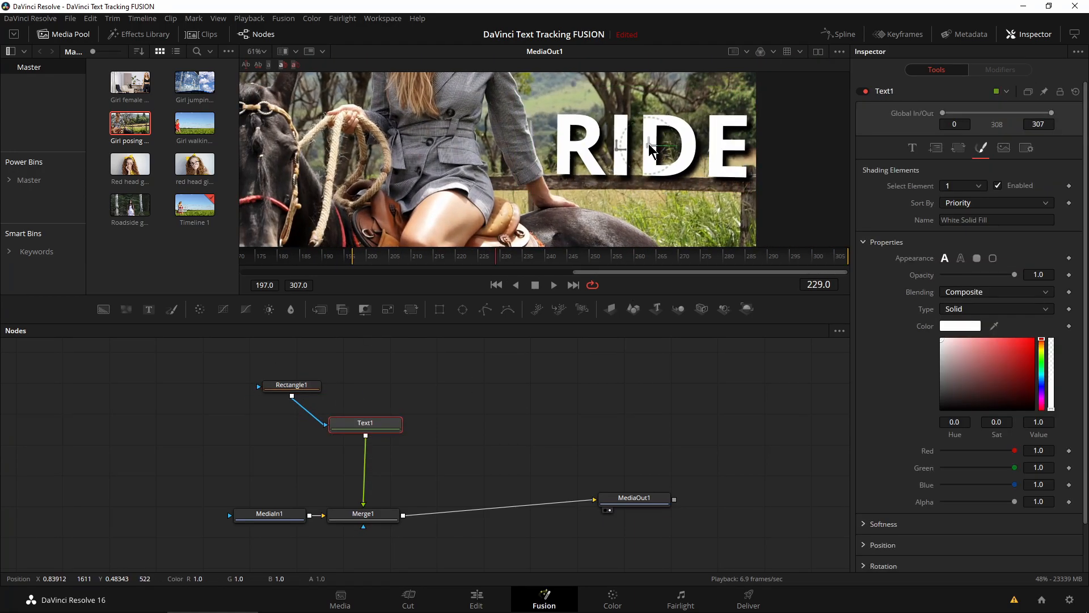
- Keyframe the Rectangle mask's center moving up past RIDE, and invert the mask with soft edge 0.0331 and border width -0.034
drag(292, 386, 297, 387)
drag(646, 135, 538, 137)
drag(357, 260, 643, 262)
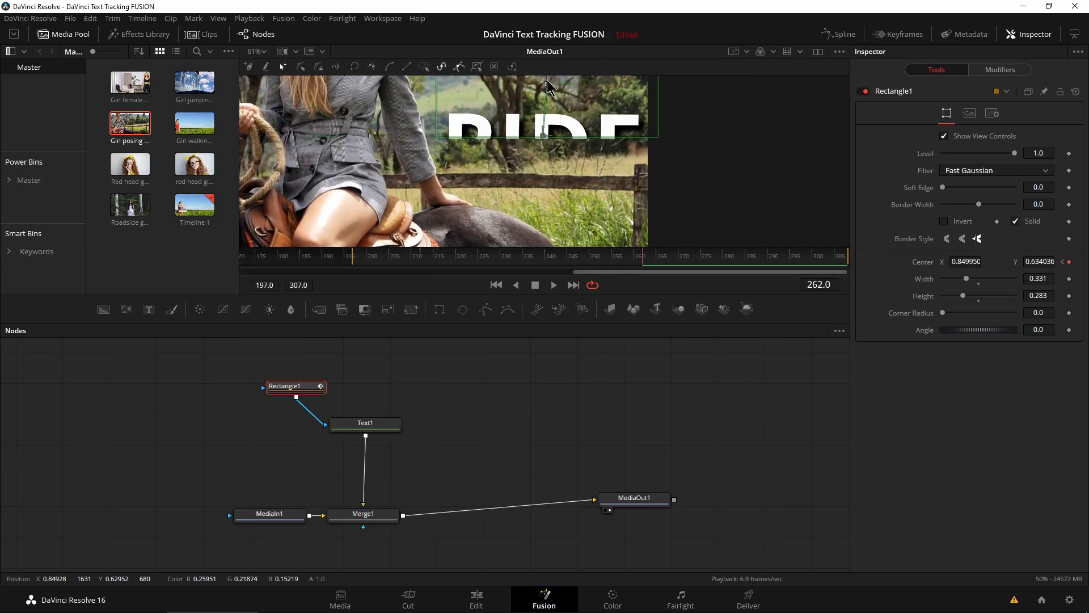
drag(547, 91, 546, 44)
scroll(552, 171, down, 3)
drag(491, 258, 560, 258)
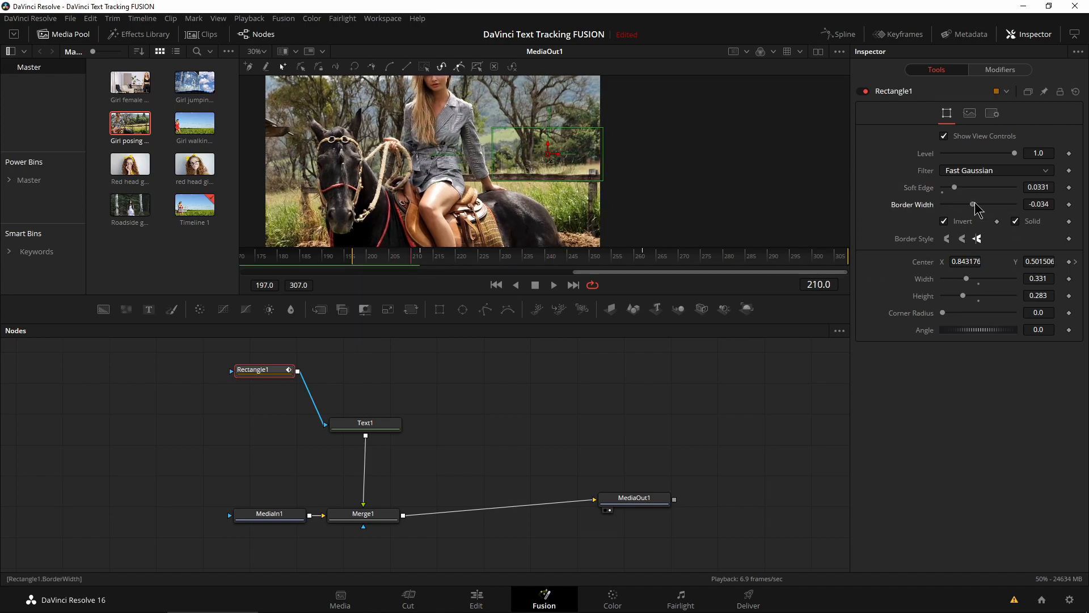
- Open the beach running clip in Fusion and add the text RUN beside the runner at size 0.2835
click(476, 597)
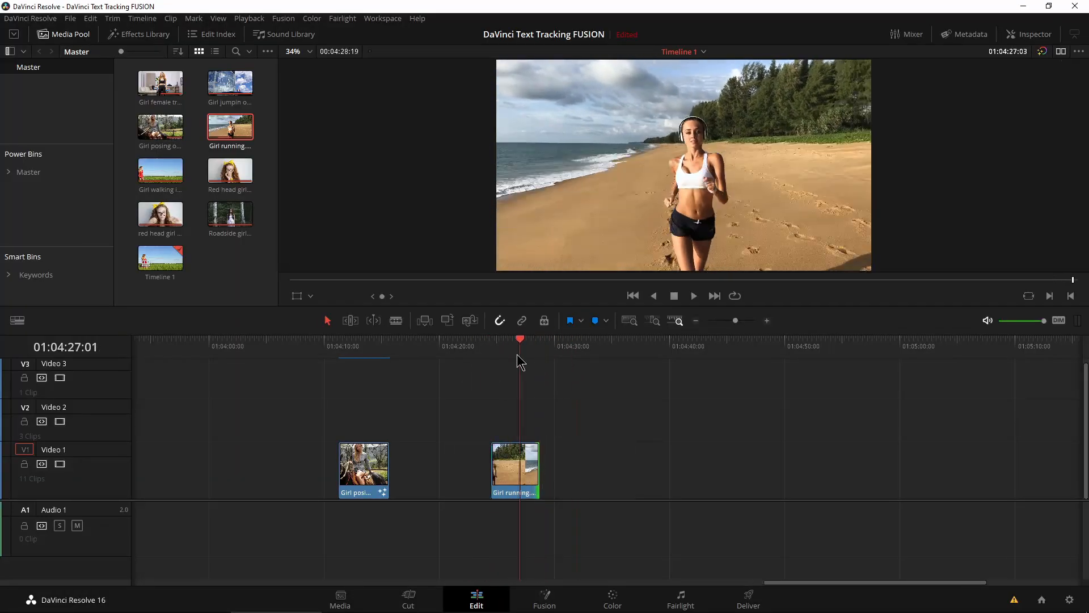
click(545, 599)
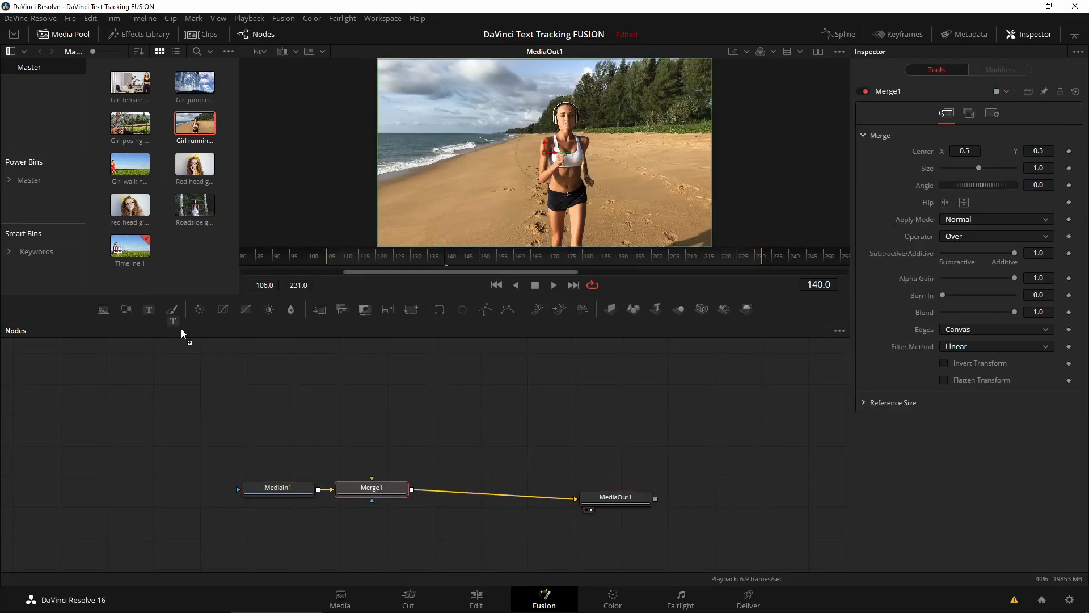
drag(149, 309, 411, 411)
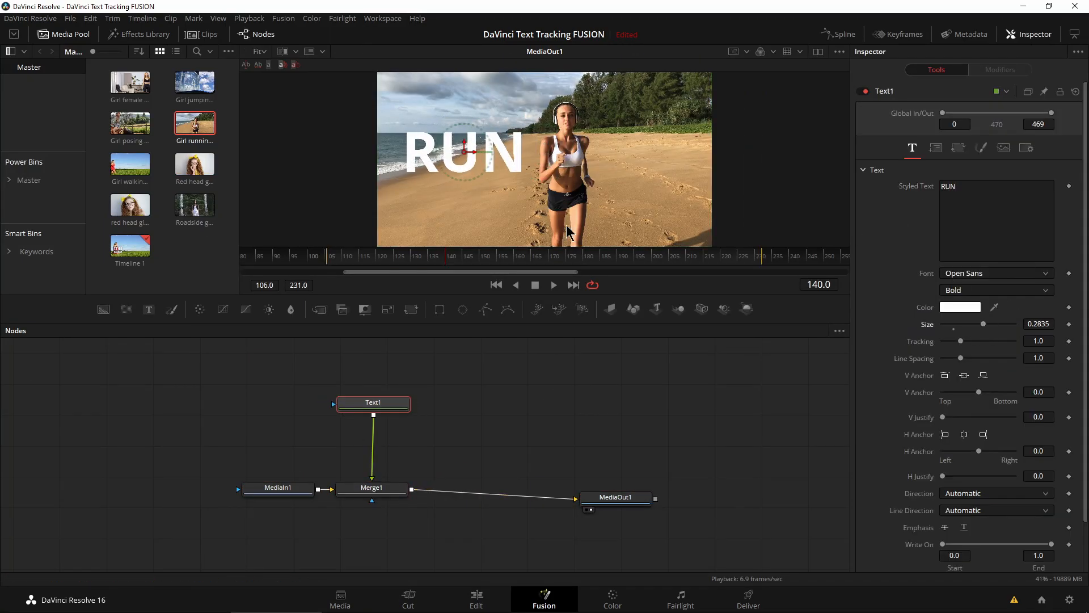
- Fill shading element 1 of RUN with a gradient from black to sandy tan
click(981, 148)
click(1046, 309)
click(1041, 335)
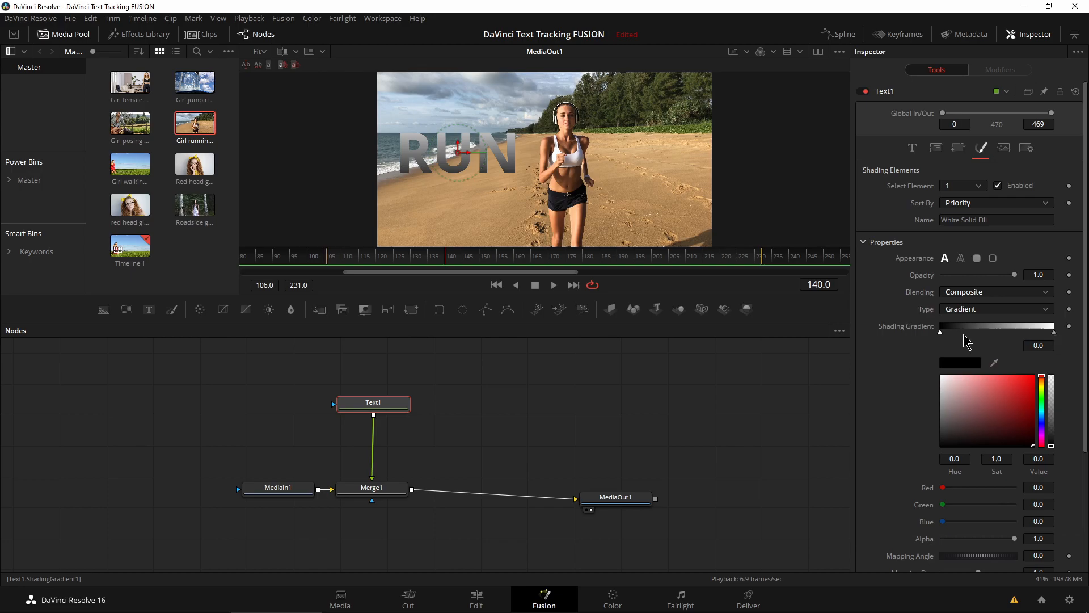
click(1054, 333)
click(960, 363)
click(456, 306)
click(629, 156)
click(677, 420)
click(960, 259)
click(945, 259)
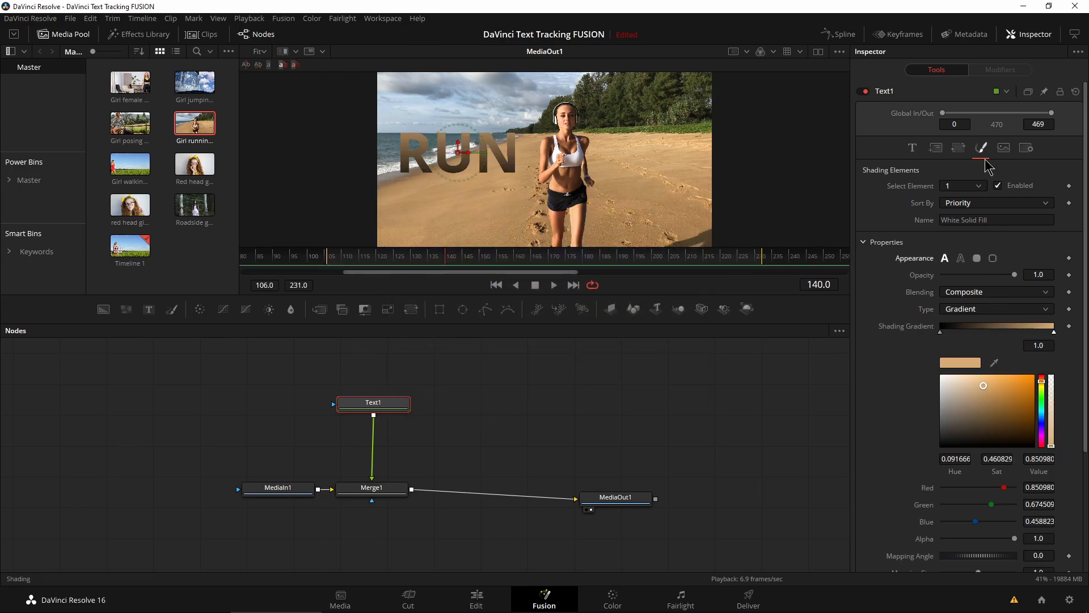
- Enable shading element 2 to outline the RUN text in white
click(978, 186)
click(960, 211)
click(998, 186)
- Animate the RUN text's layout size from 0.85 at frame 106 toward the clip's end, with Center Z at 0.08
click(935, 148)
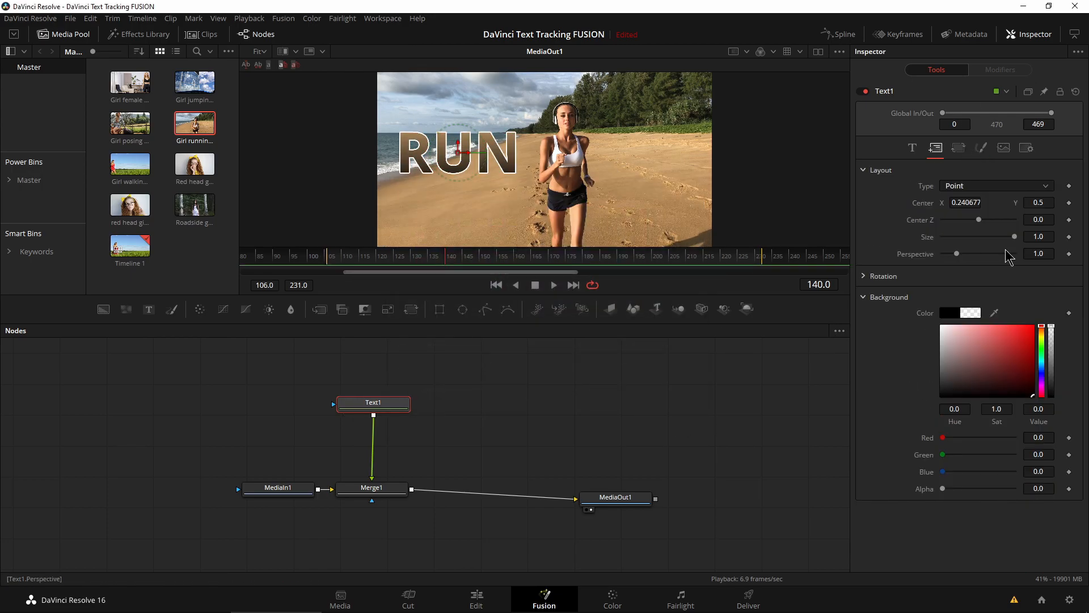
drag(339, 259, 328, 260)
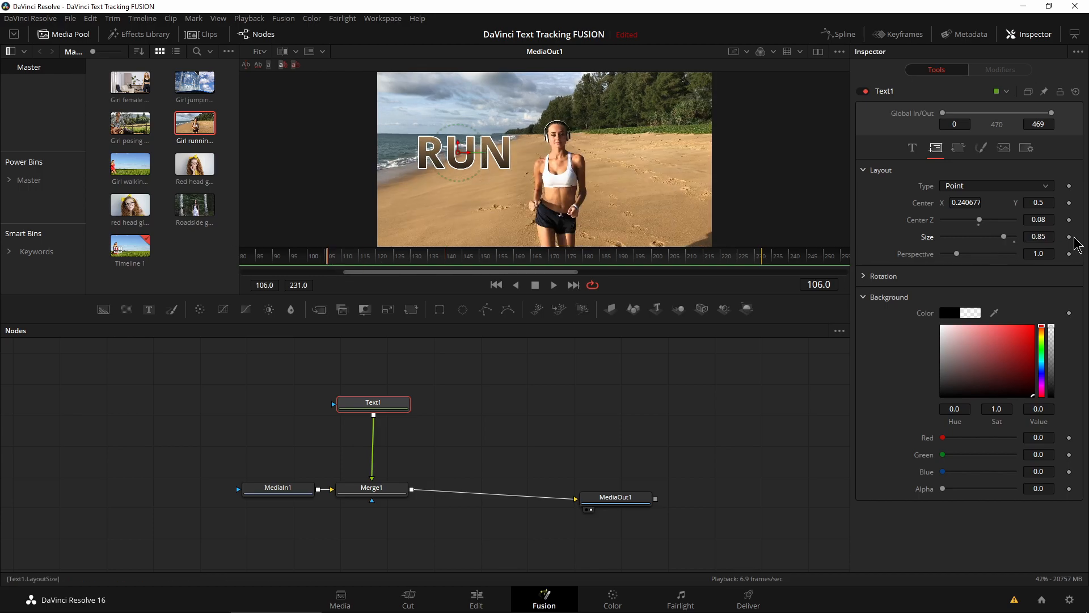
key(End)
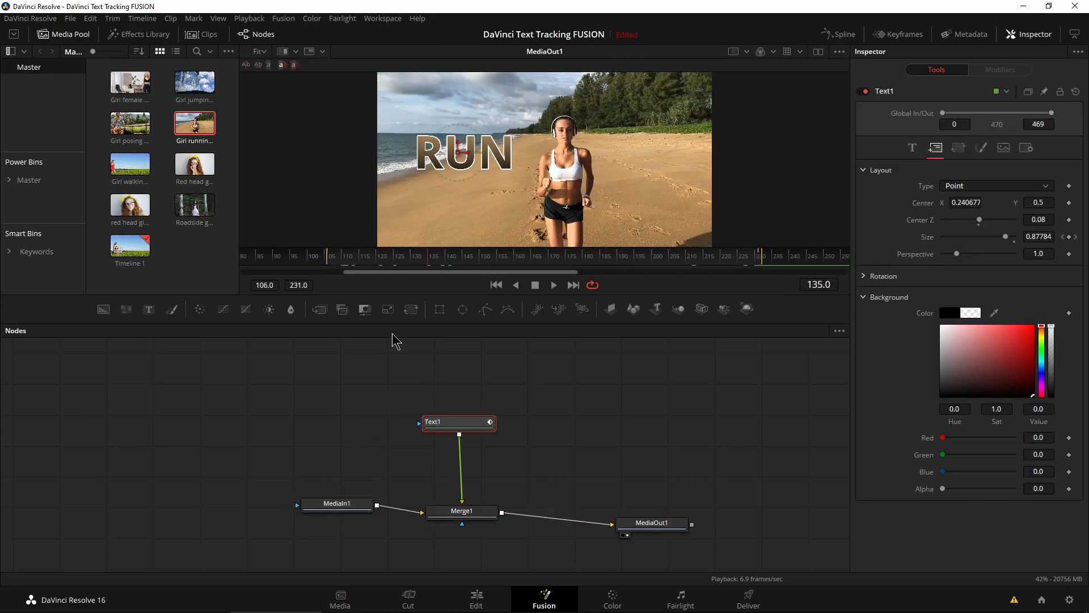
- Add an inverted Rectangle mask to the RUN text with soft edge 0.0283 and keyframe its center from frame 106 for a sideways reveal
click(440, 309)
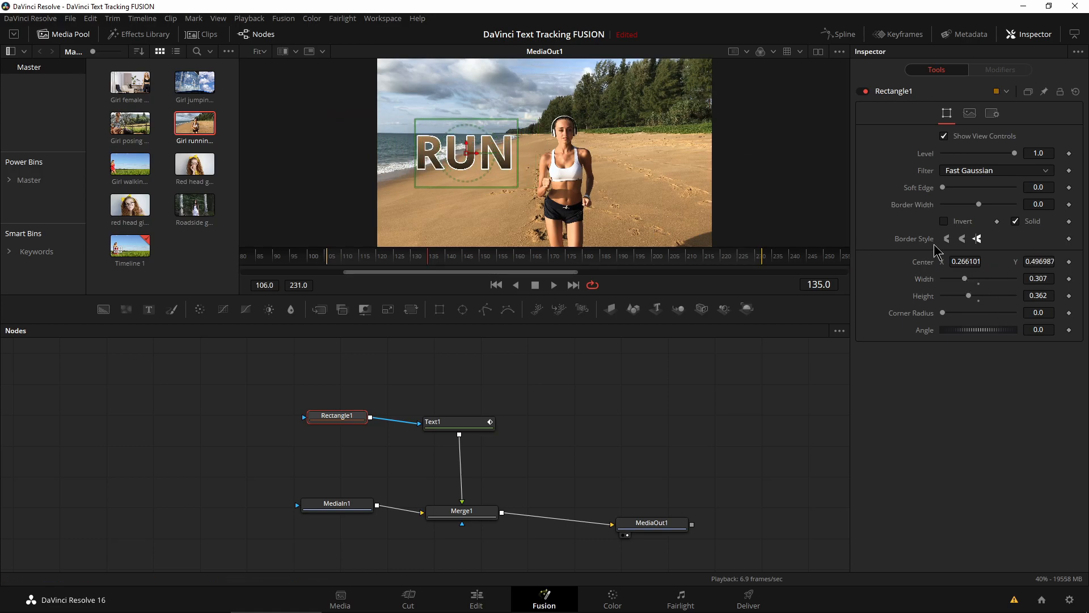
drag(428, 257, 326, 259)
click(1070, 262)
drag(417, 259, 602, 258)
drag(475, 152, 485, 152)
drag(600, 259, 420, 258)
drag(942, 187, 948, 189)
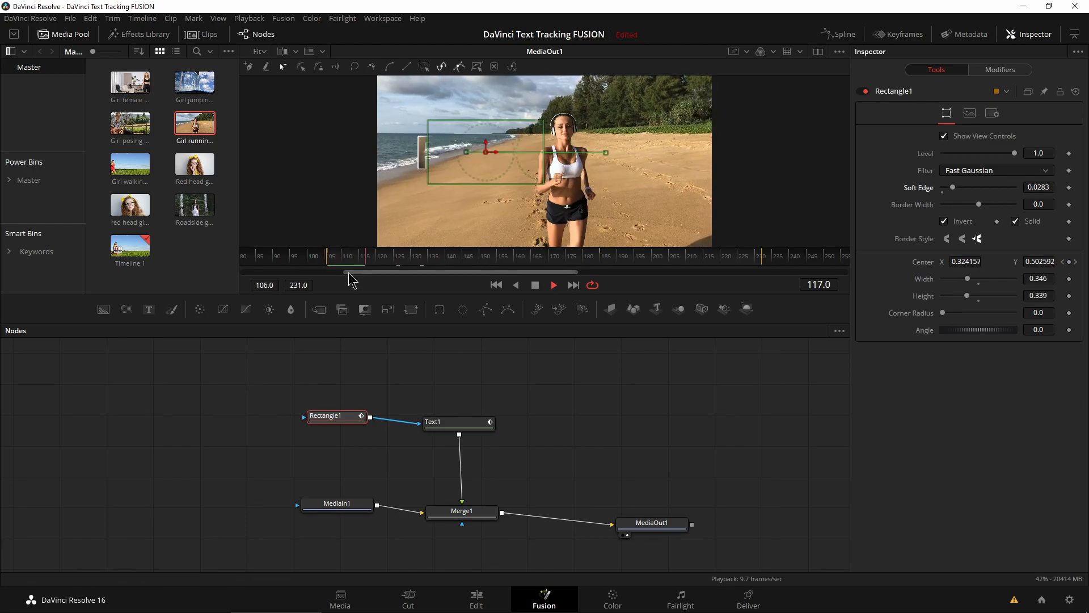
- Review the RUN reveal on the Edit timeline and scrub through the skateboard clip
click(476, 601)
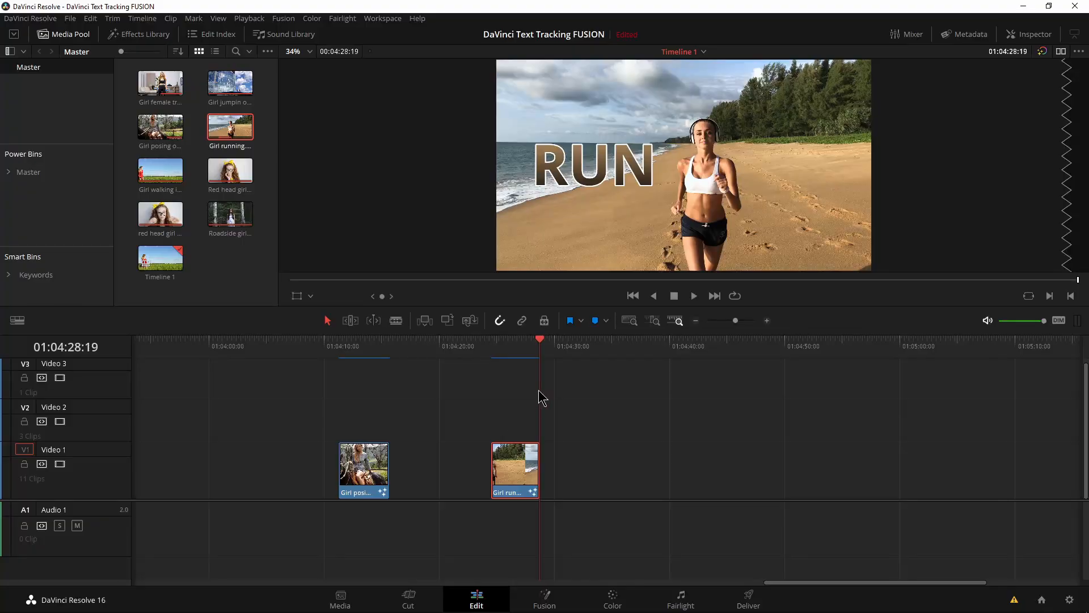
mouse_move(528, 352)
mouse_down()
mouse_move(494, 357)
mouse_move(516, 355)
mouse_up()
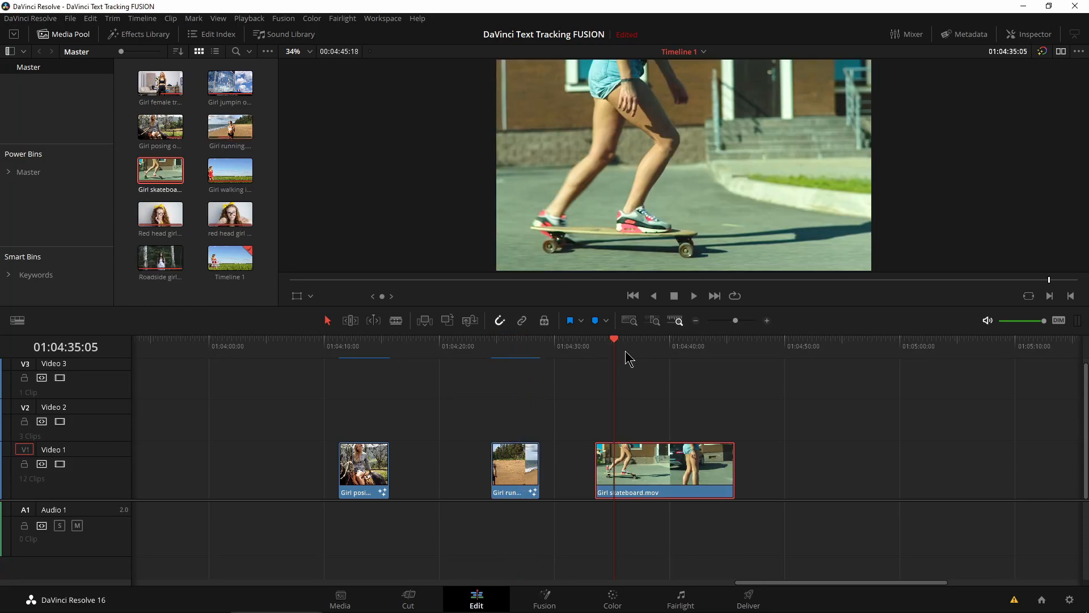
drag(628, 359, 663, 355)
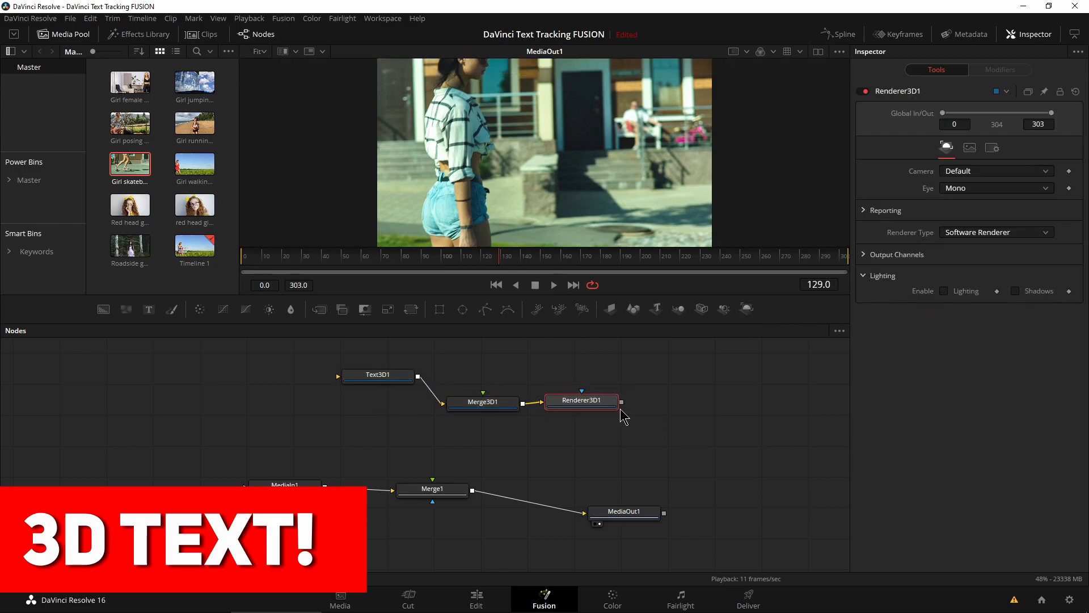
- Create SKATE as 3D text at size 0.71 with extrusion depth 0.0299, a green material and a separate blue bevel material
click(985, 187)
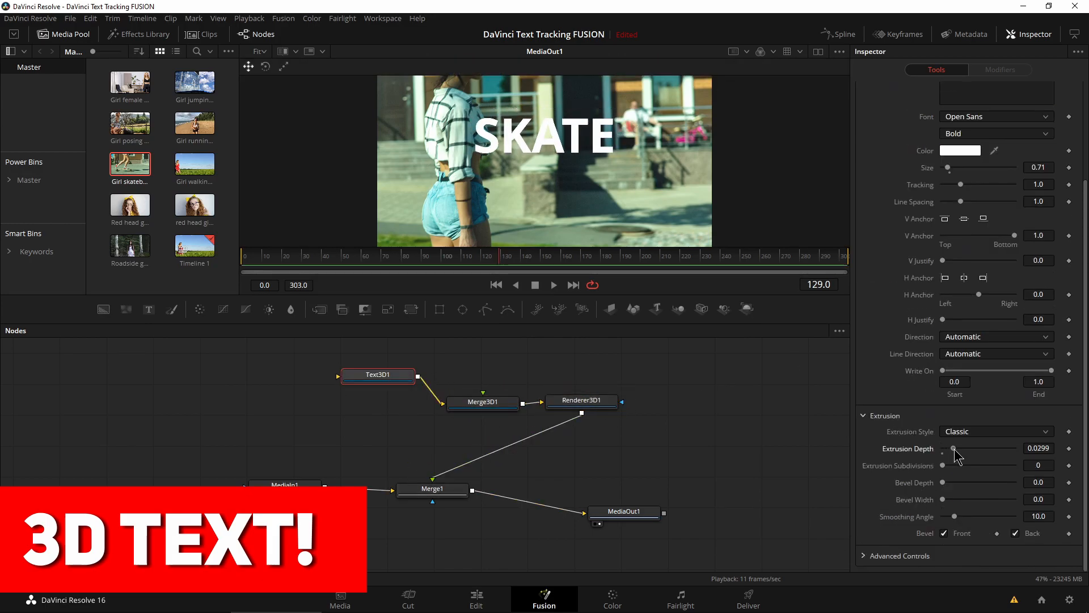
click(981, 113)
drag(1041, 260, 1048, 279)
click(1017, 153)
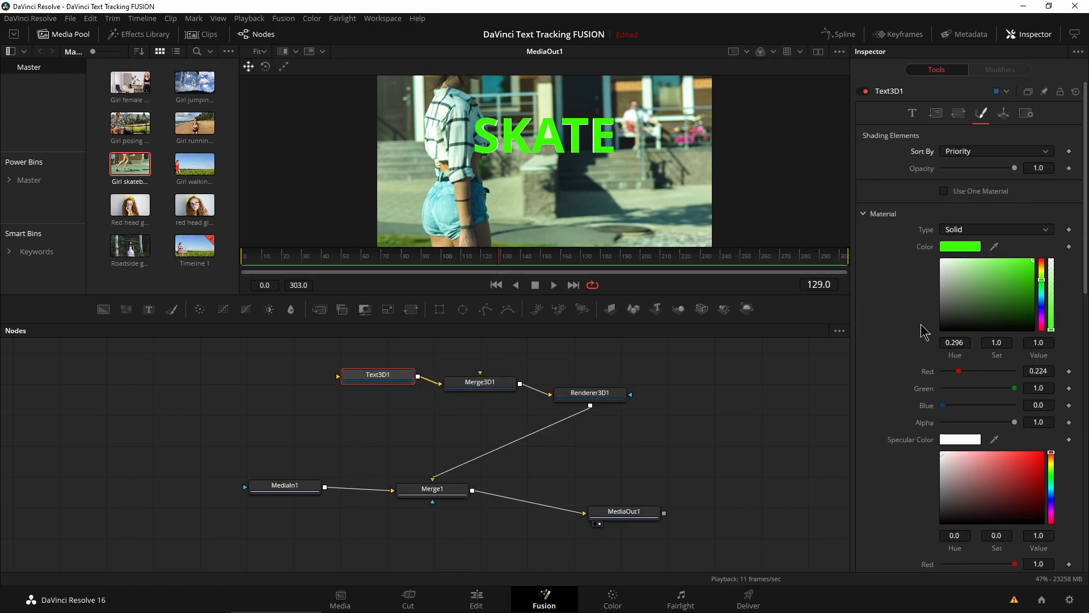
scroll(926, 332, down, 6)
drag(1041, 292, 1042, 332)
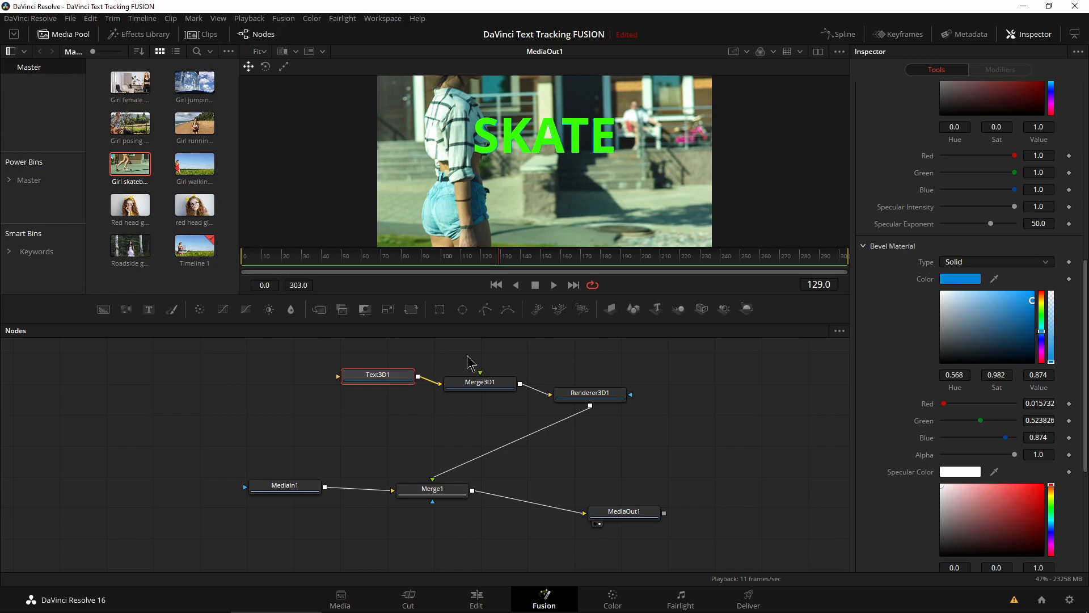
- Move the SKATE text farther away from the skater, over the building entrance
scroll(885, 426, down, 4)
click(865, 459)
drag(965, 406, 1002, 406)
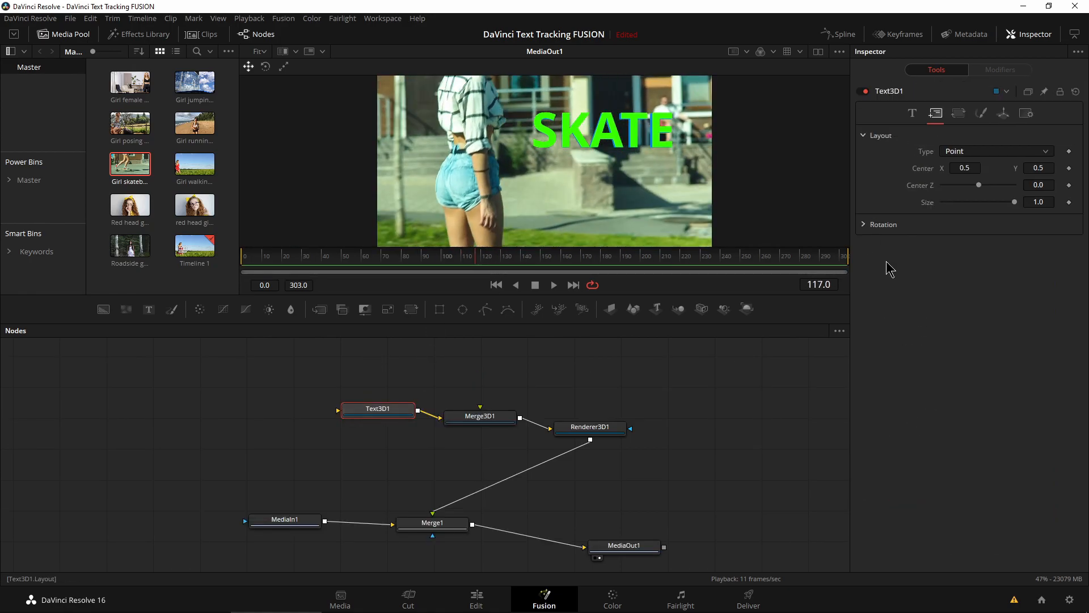
- Keyframe the X, Y and Z character rotation of the SKATE text, with Y at 10.4 on frame 152
click(959, 113)
drag(475, 257, 466, 257)
click(864, 225)
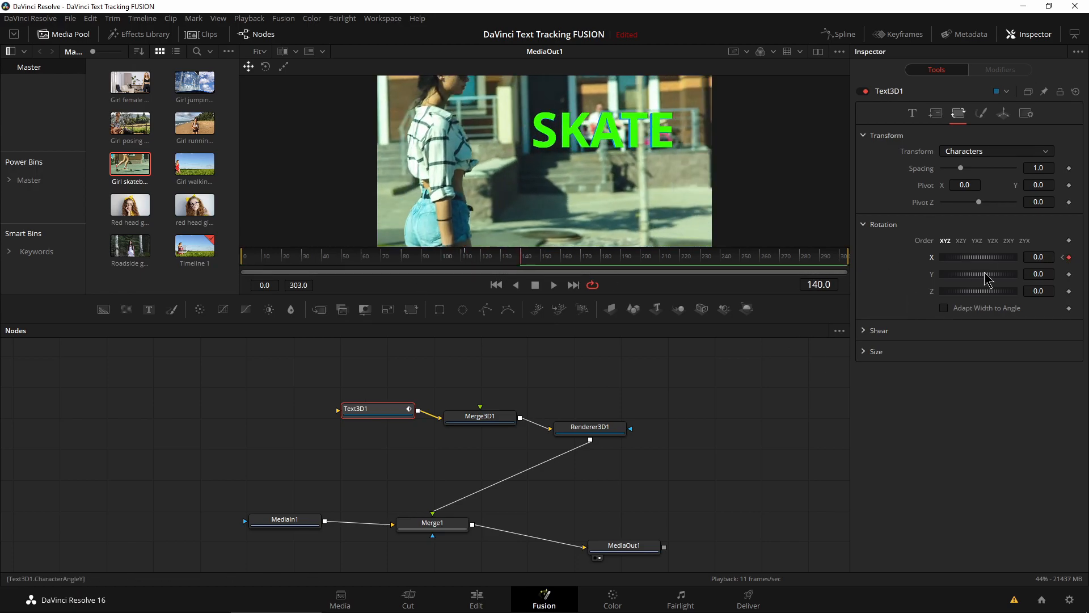
drag(998, 282, 975, 284)
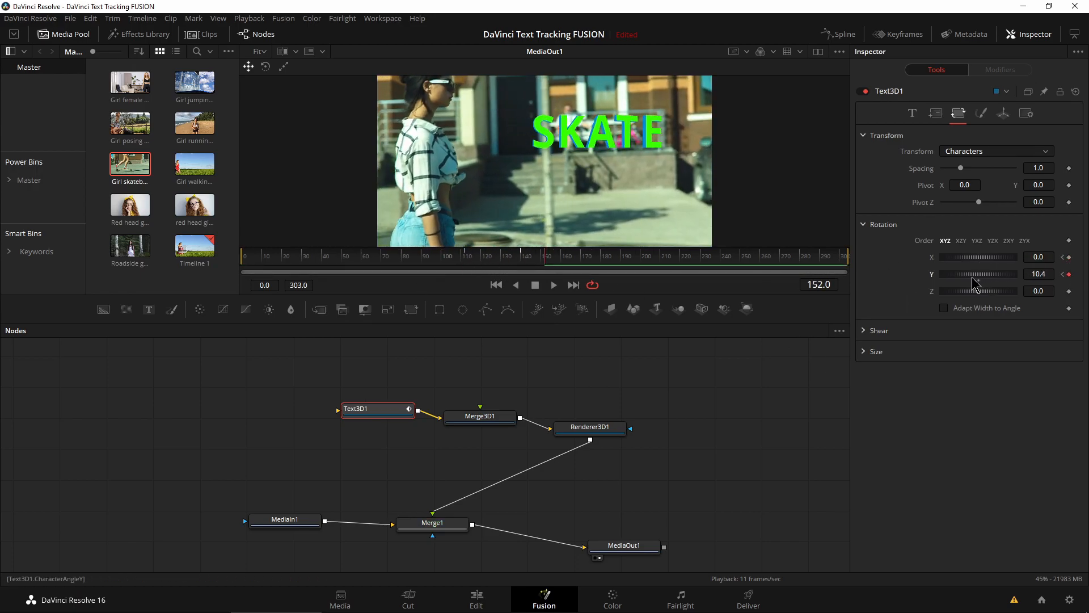
drag(438, 261, 508, 261)
drag(1005, 292, 993, 296)
drag(516, 264, 495, 277)
- Rearrange the 3D nodes and mask Renderer3D1 with an inverted, center-keyframed Rectangle, width 0.5, height 0.425, soft edge 0.0394, border width 0.01
drag(590, 428, 550, 382)
drag(375, 410, 261, 387)
drag(480, 419, 404, 385)
drag(550, 382, 506, 389)
drag(439, 309, 624, 391)
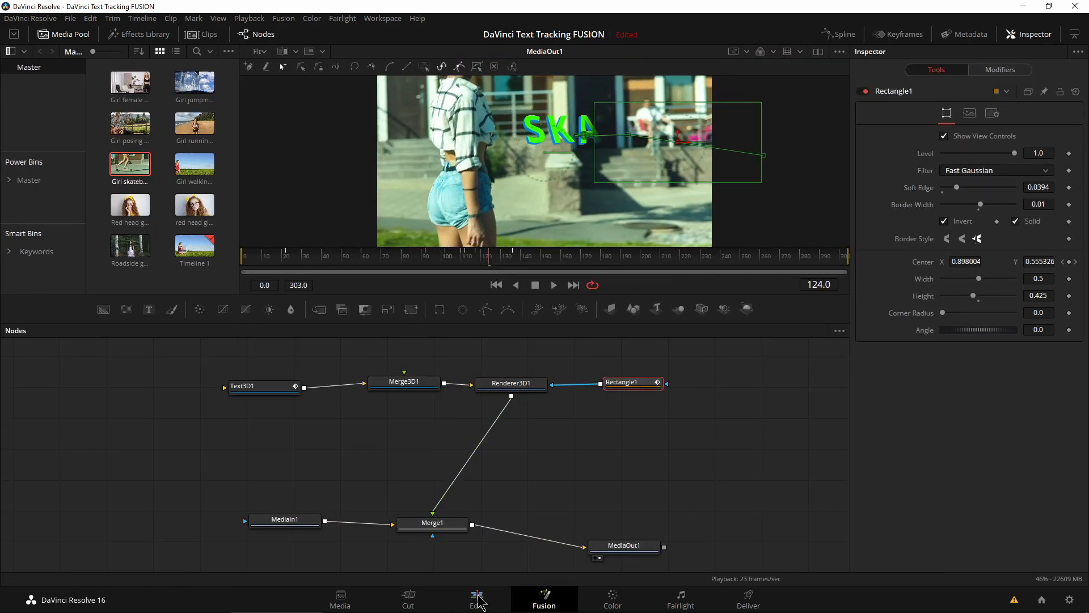
- Play the SKATE reveal full screen from the Edit timeline and scrub through the clip
click(477, 600)
key(ctrl+f)
key(space)
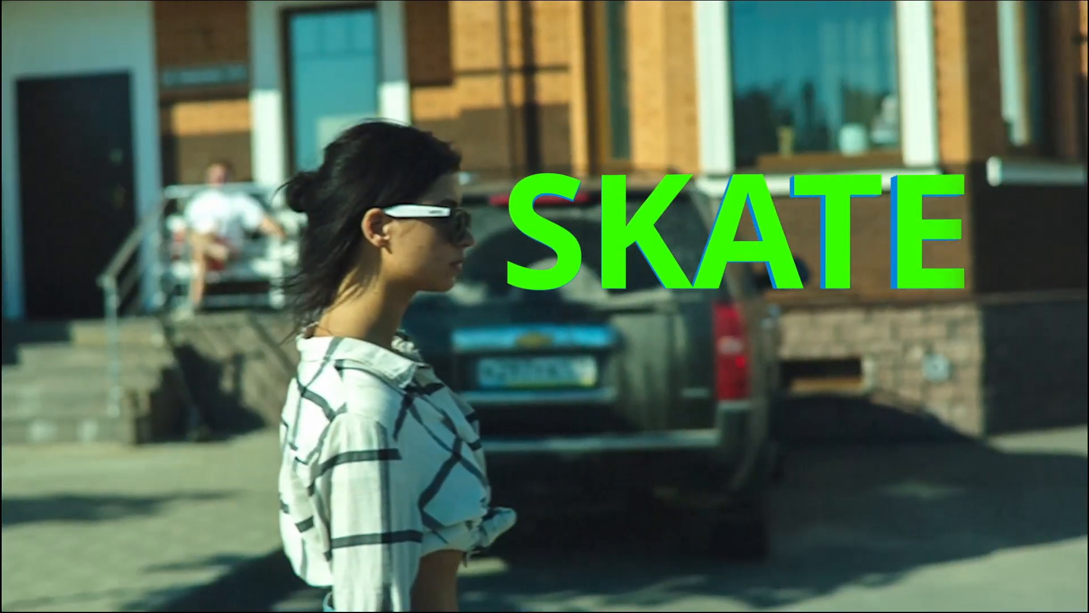
key(Escape)
drag(630, 351, 676, 352)
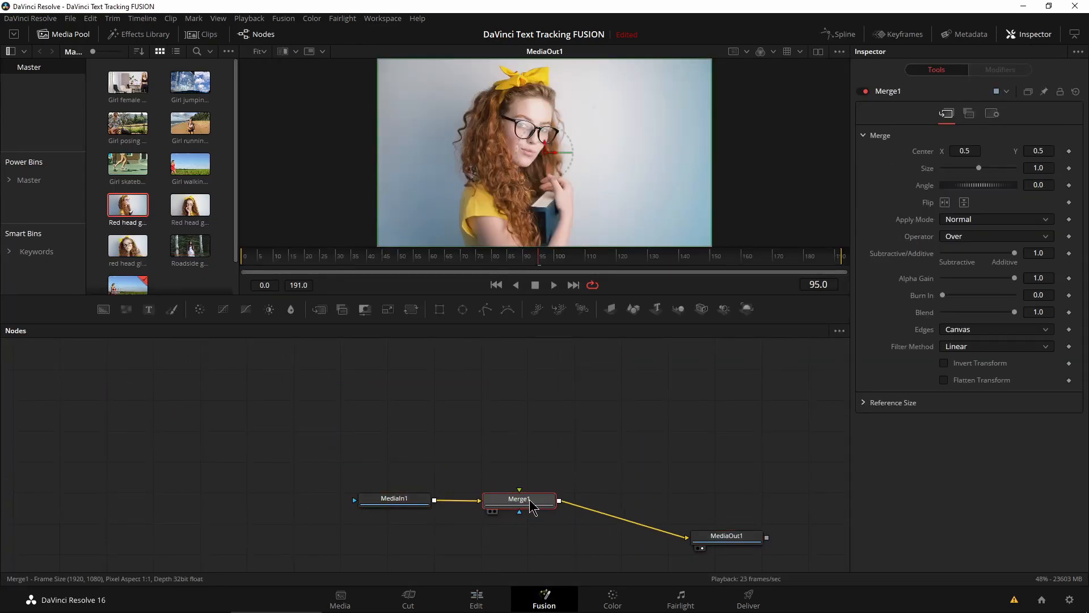
- Add the text MODEL to the redhead clip with a yellow outline and a black outline of thickness 0.0331 and opacity 0.378
click(452, 446)
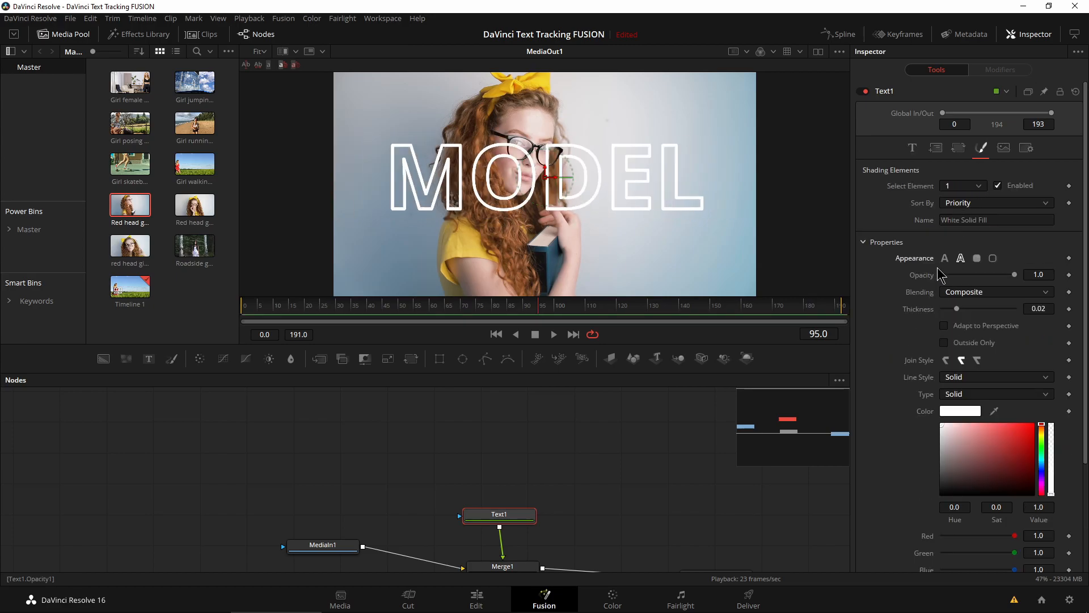
mouse_move(965, 426)
mouse_down()
mouse_move(1033, 426)
mouse_move(1041, 448)
mouse_move(1042, 435)
mouse_up()
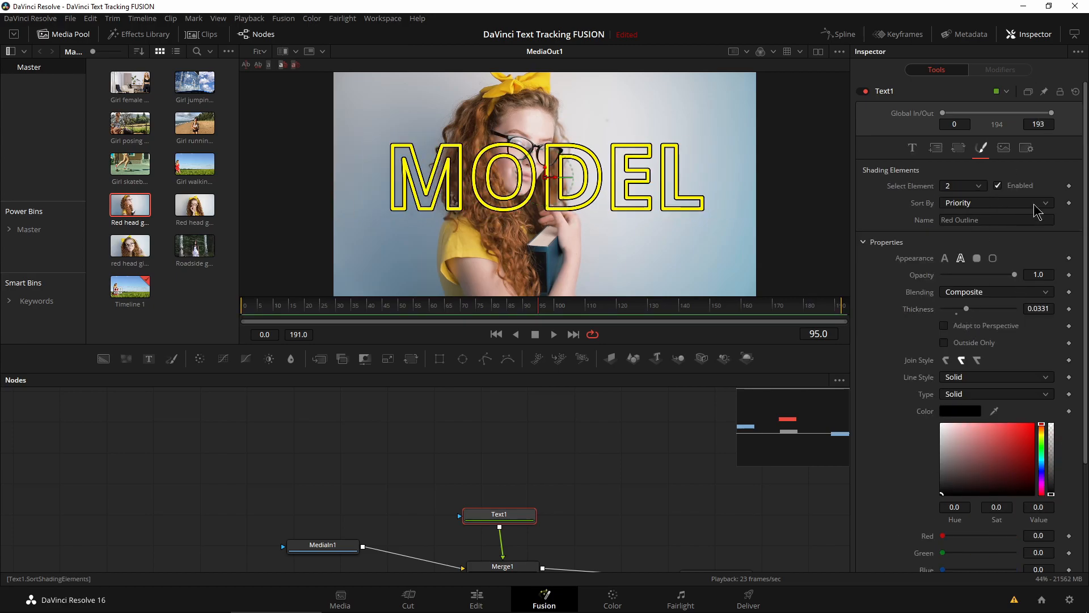
drag(1014, 275, 959, 275)
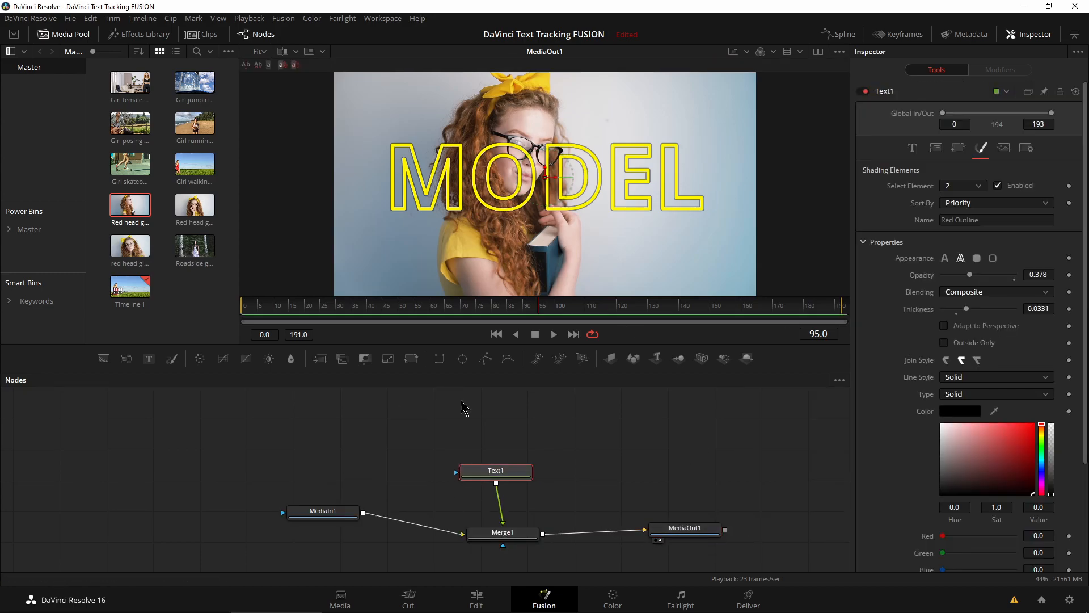
- Add a Rectangle mask to the MODEL text, widen it, and position it to cut off the letters' lower edge
click(440, 358)
drag(979, 279, 1008, 279)
drag(979, 296, 985, 296)
drag(545, 177, 546, 267)
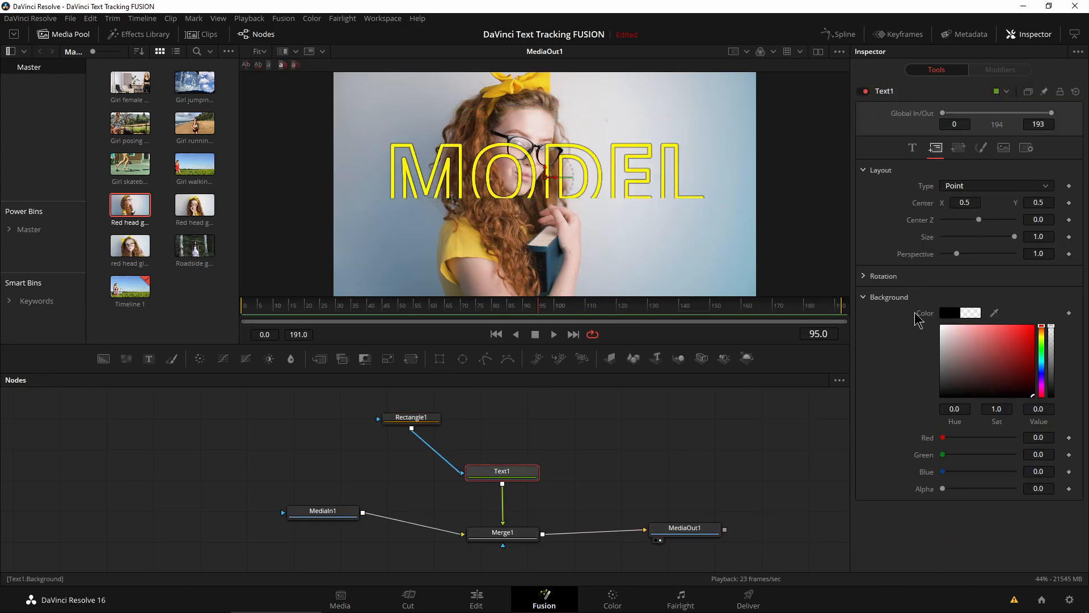
- Lower the MODEL text behind the mask and keyframe its layout center for an upward reveal
click(959, 147)
drag(961, 202, 963, 204)
click(997, 186)
click(958, 208)
click(935, 148)
drag(545, 178, 551, 199)
click(1070, 203)
click(334, 305)
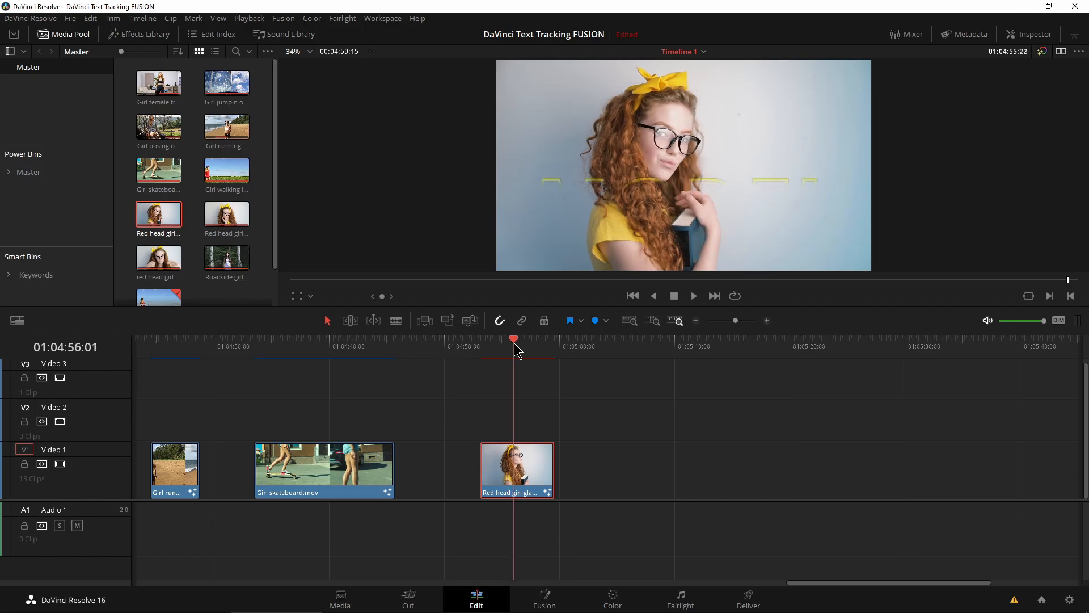
- Review the MODEL reveal full screen and scrub through it on the timeline
drag(510, 357, 499, 359)
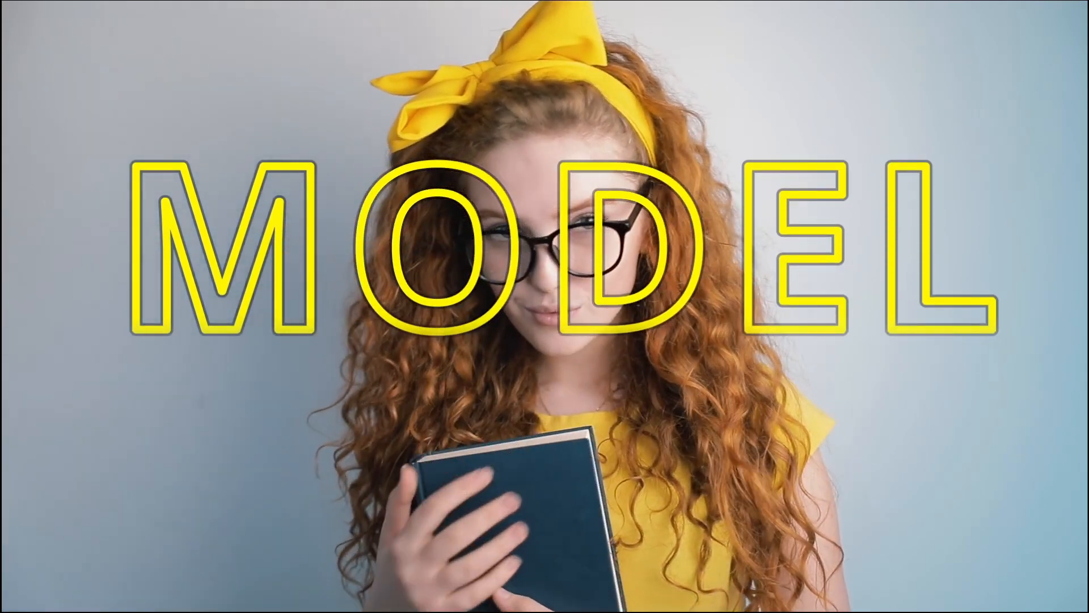
key(Escape)
drag(559, 351, 532, 356)
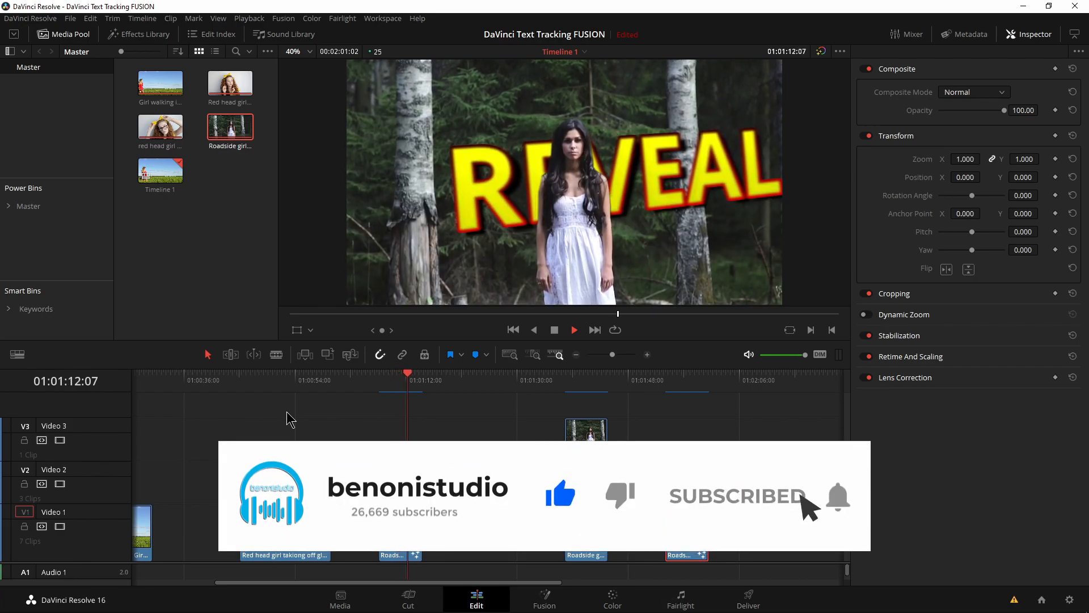
- Replay the REVEAL text animation on the roadside clip twice from 01:01:10:09
click(396, 378)
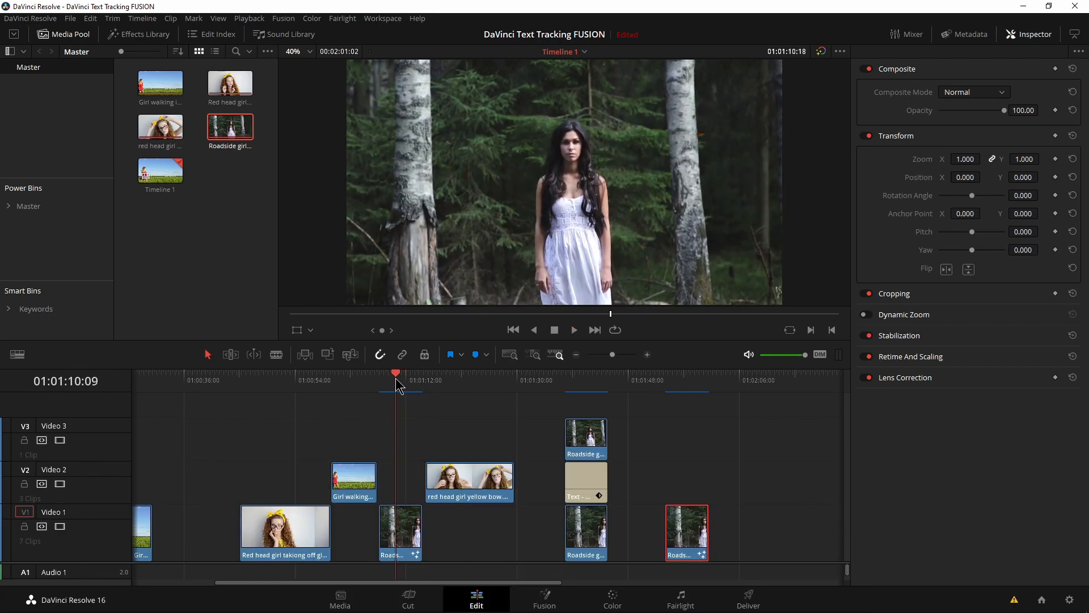
key(space)
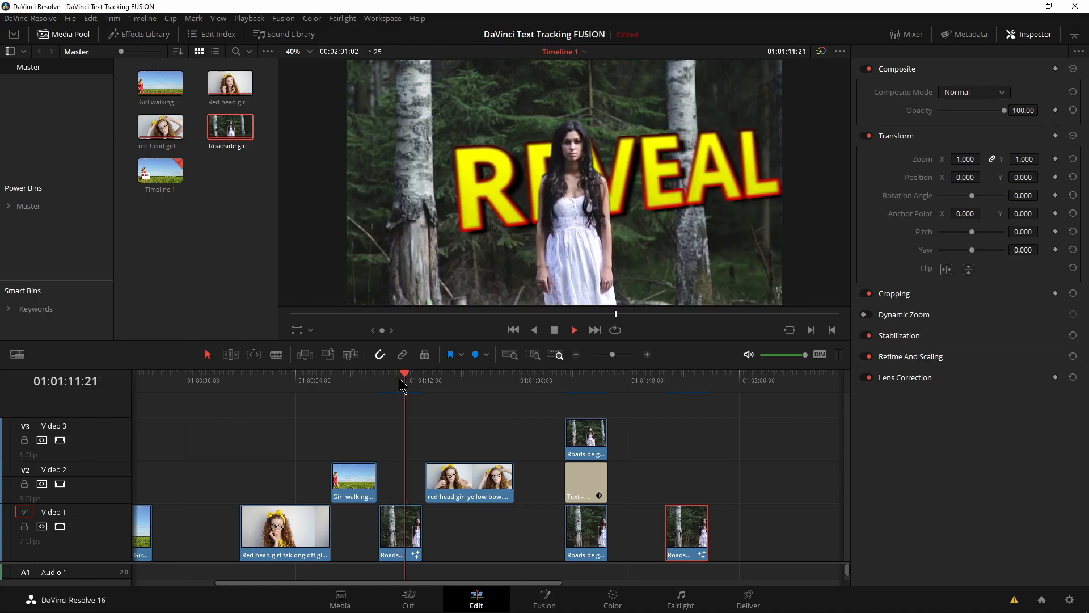
click(400, 379)
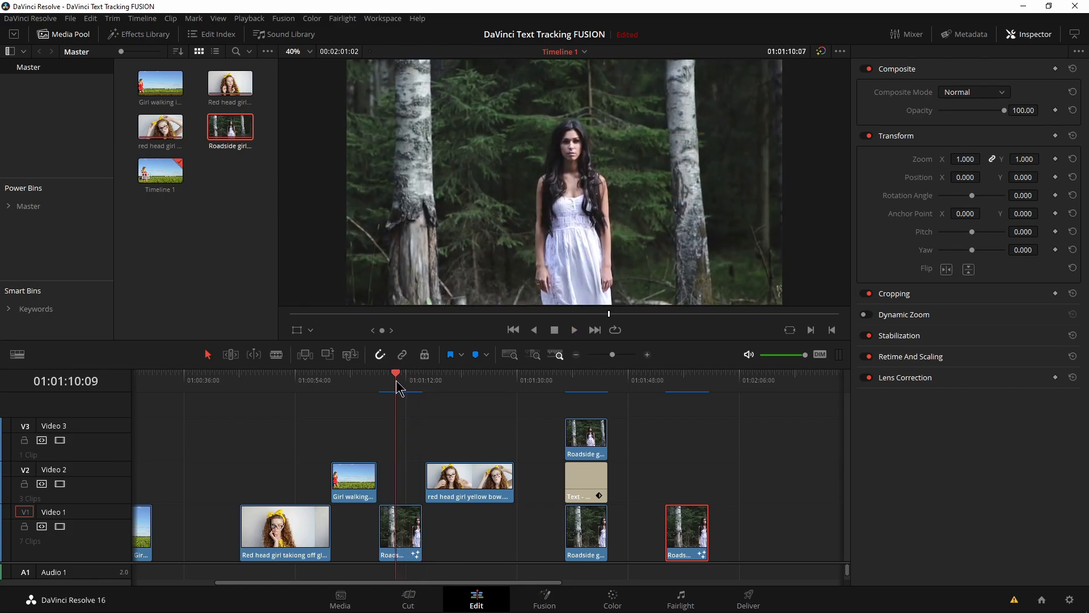
key(space)
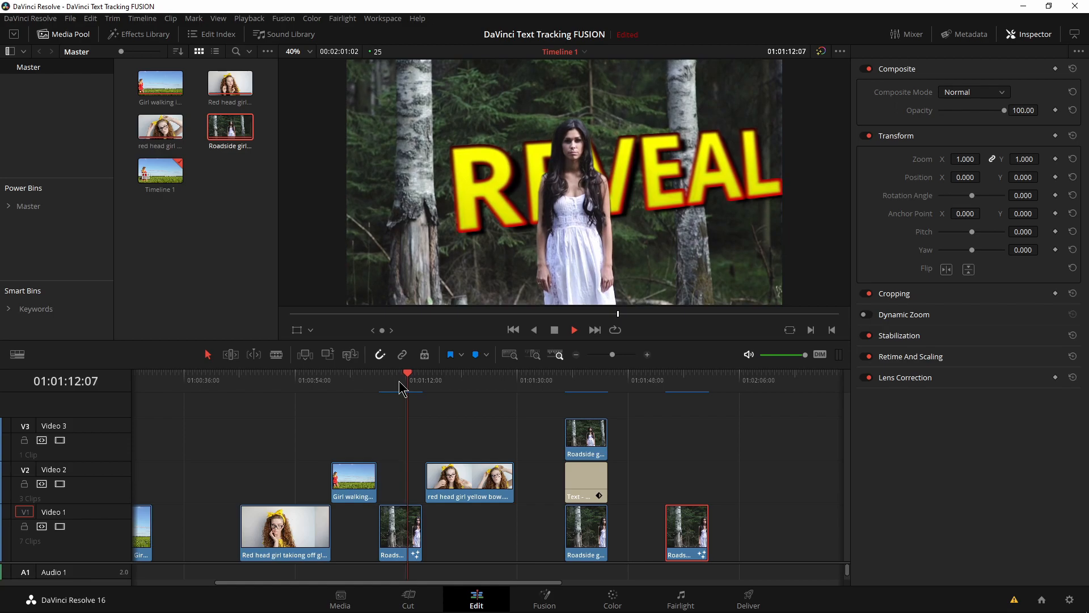